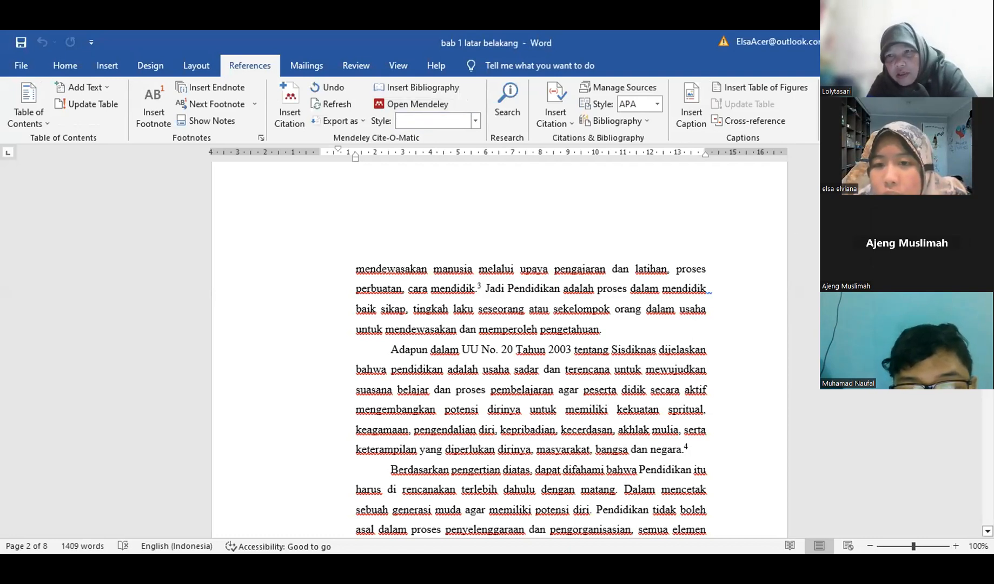
Examine the title, the Latar Belakang text and the two footnotes at the foot of page 1
{"action": "left_click_drag", "start_coordinate": [987, 214], "coordinate": [988, 167]}
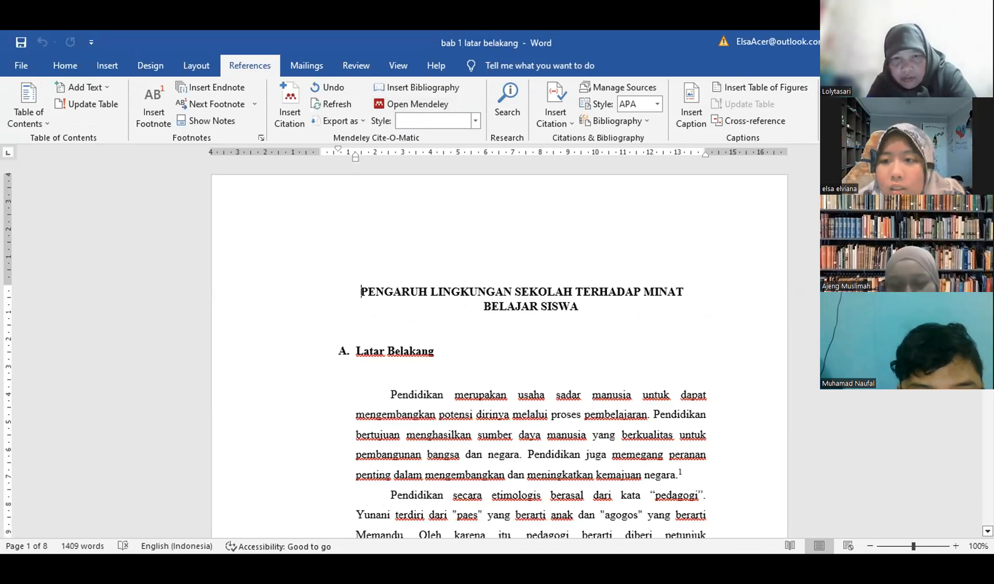
{"action": "scroll", "coordinate": [499, 346], "scroll_direction": "down", "scroll_amount": 10}
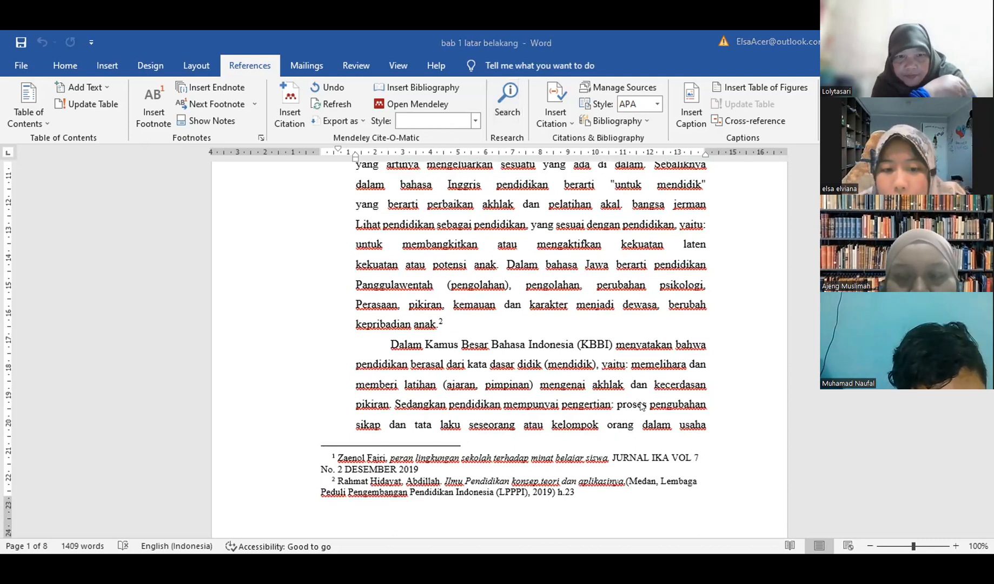
{"action": "left_click", "coordinate": [325, 447]}
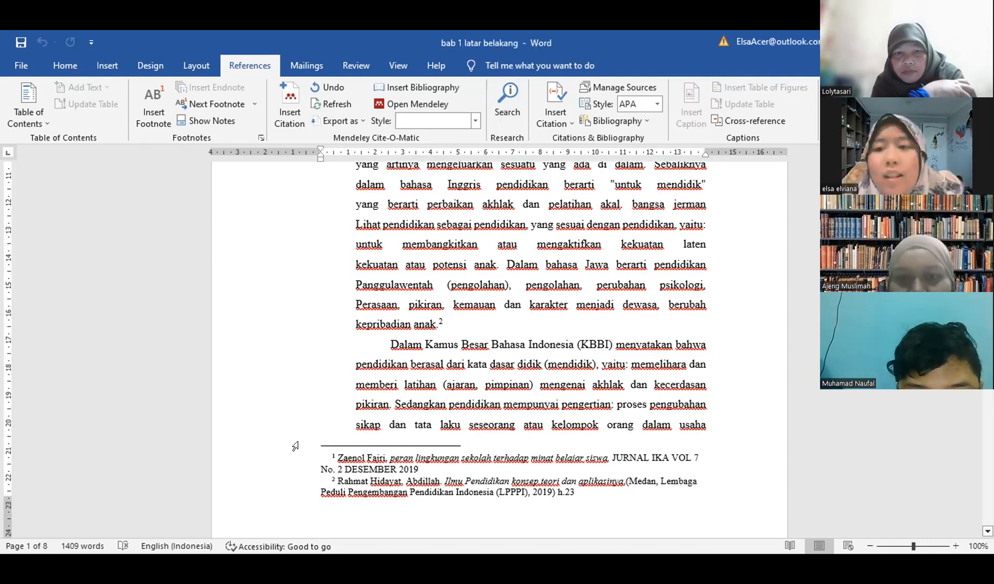
{"action": "left_click", "coordinate": [292, 110]}
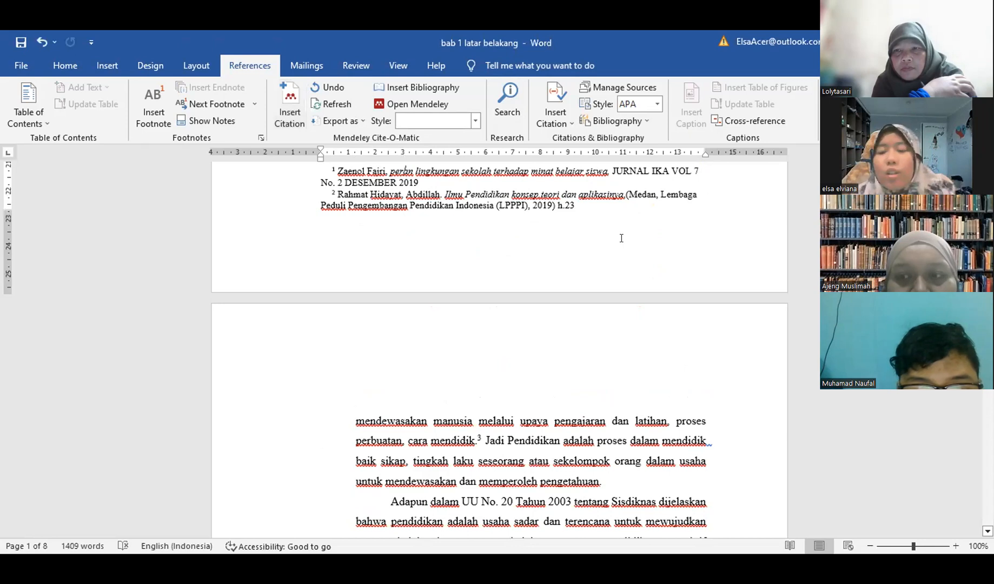
{"action": "scroll", "coordinate": [750, 222], "scroll_direction": "down", "scroll_amount": 1}
{"action": "scroll", "coordinate": [750, 222], "scroll_direction": "up", "scroll_amount": 5}
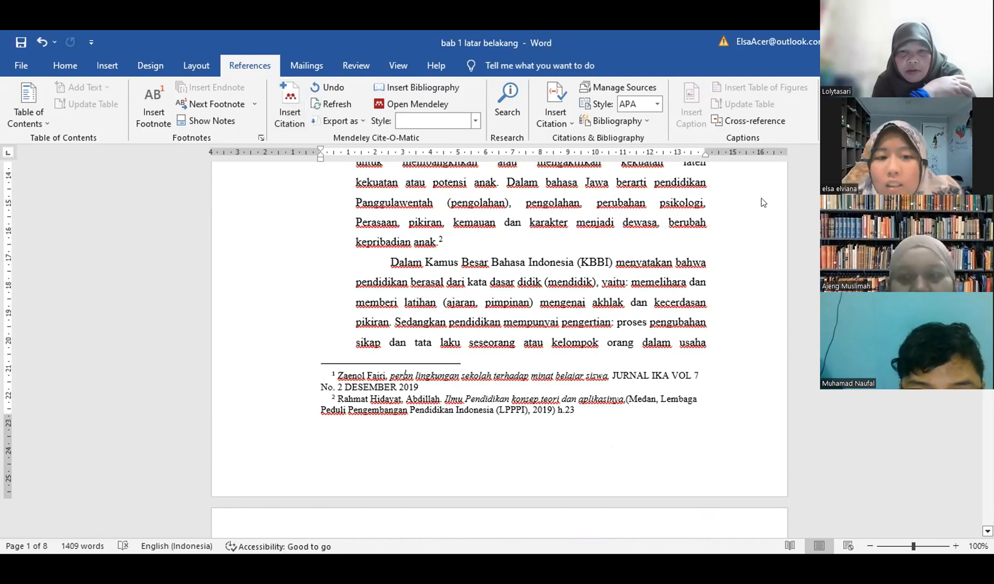
{"action": "scroll", "coordinate": [762, 202], "scroll_direction": "down", "scroll_amount": 1}
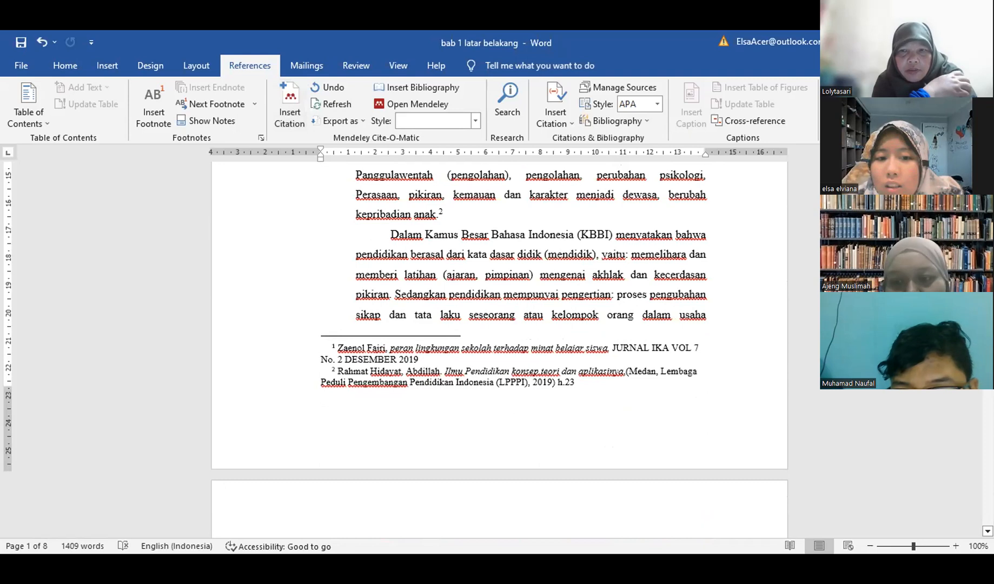
Try to start a new line after the existing entry in the Daftar Pustaka bibliography on page 8
{"action": "scroll", "coordinate": [499, 324], "scroll_direction": "down", "scroll_amount": 15}
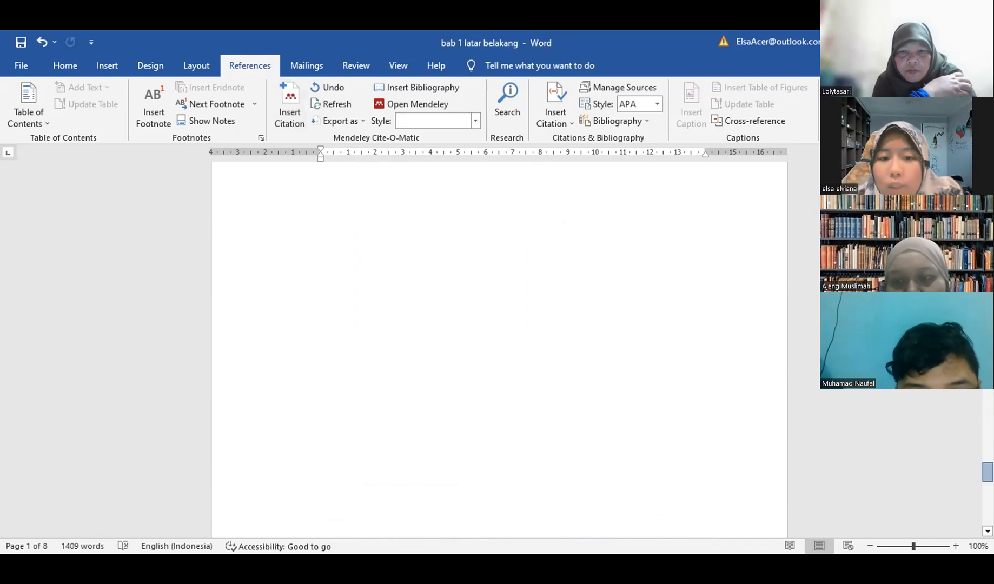
{"action": "scroll", "coordinate": [499, 347], "scroll_direction": "down", "scroll_amount": 1}
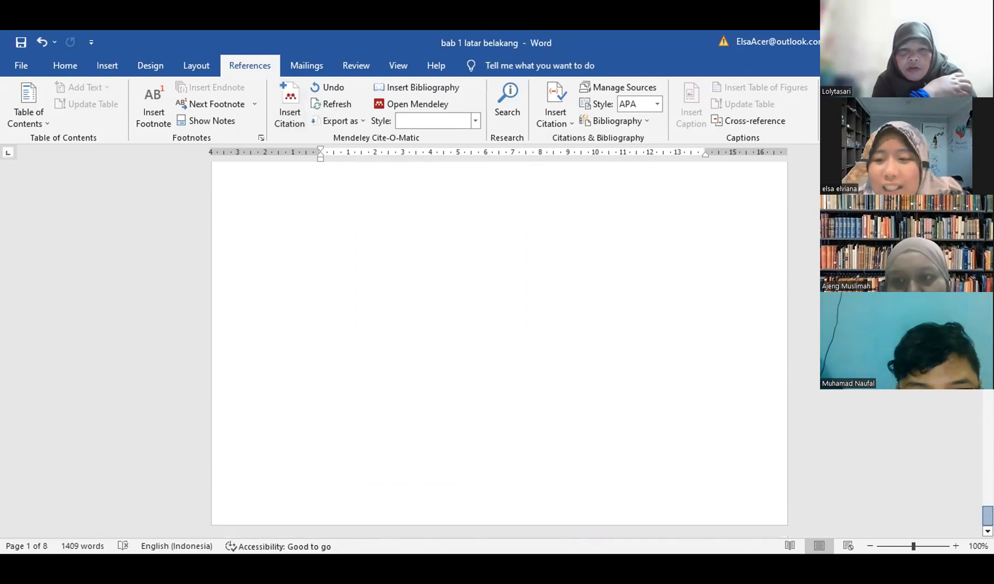
{"action": "left_click_drag", "start_coordinate": [987, 516], "coordinate": [987, 498]}
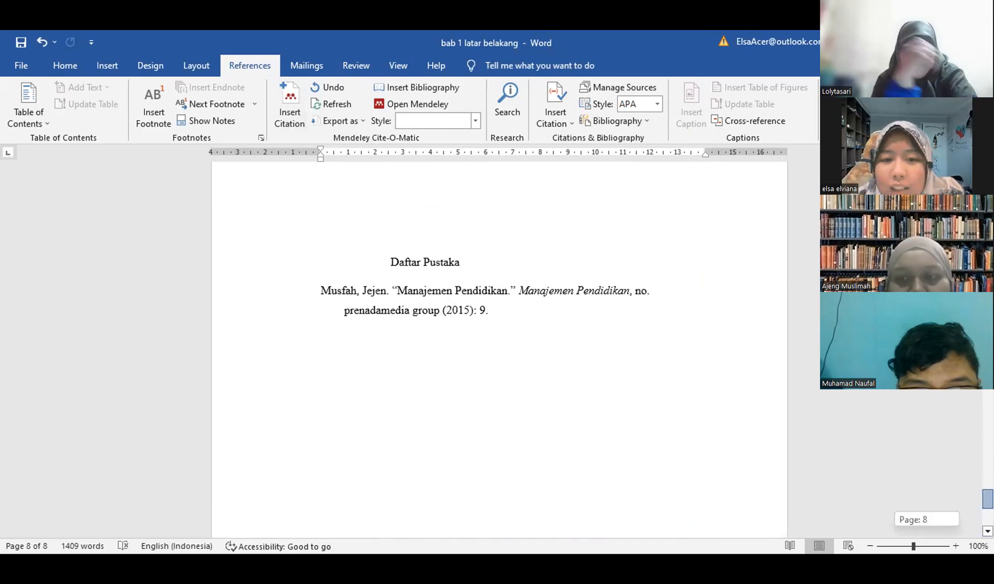
{"action": "left_click", "coordinate": [497, 303]}
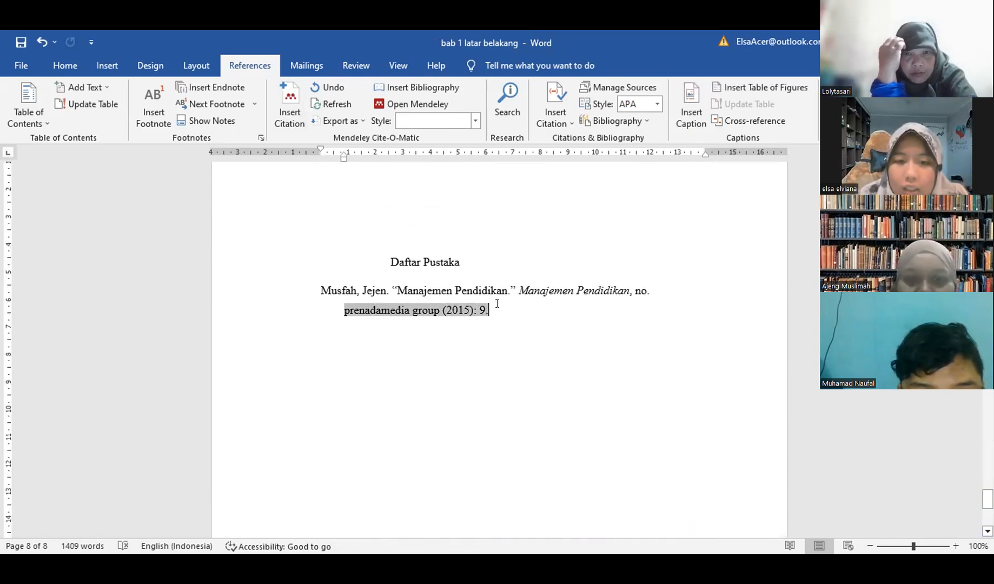
{"action": "key", "text": "Return"}
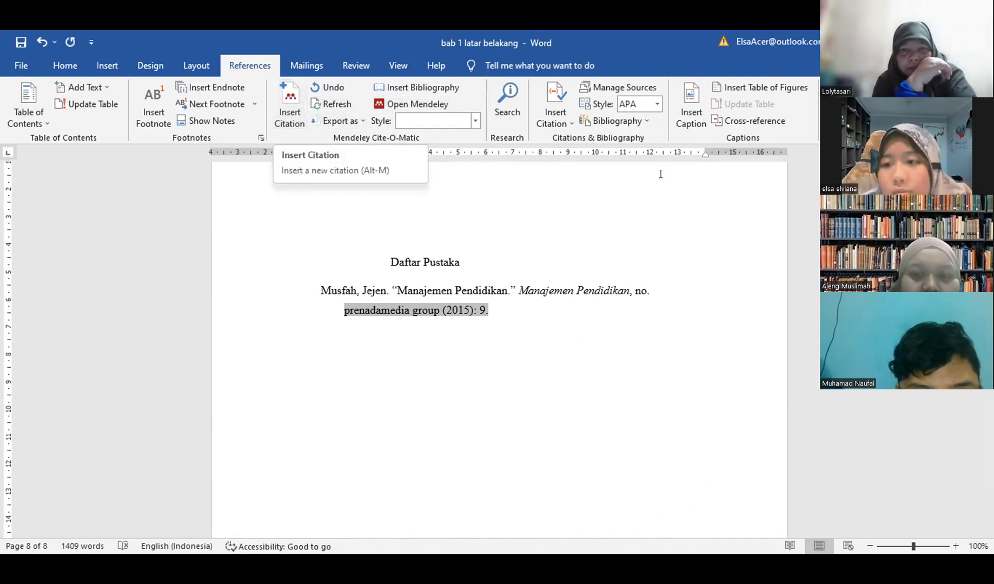
Delete the footnote 1 reference ending the first Latar Belakang paragraph and start inserting a Mendeley citation in its place
{"action": "left_click_drag", "start_coordinate": [987, 498], "coordinate": [987, 281]}
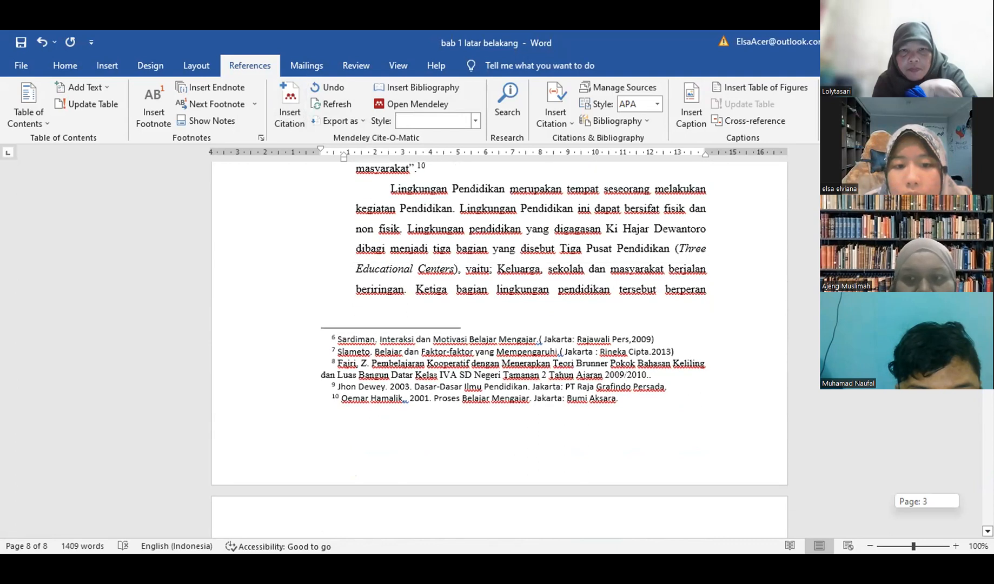
{"action": "scroll", "coordinate": [499, 349], "scroll_direction": "up", "scroll_amount": 20}
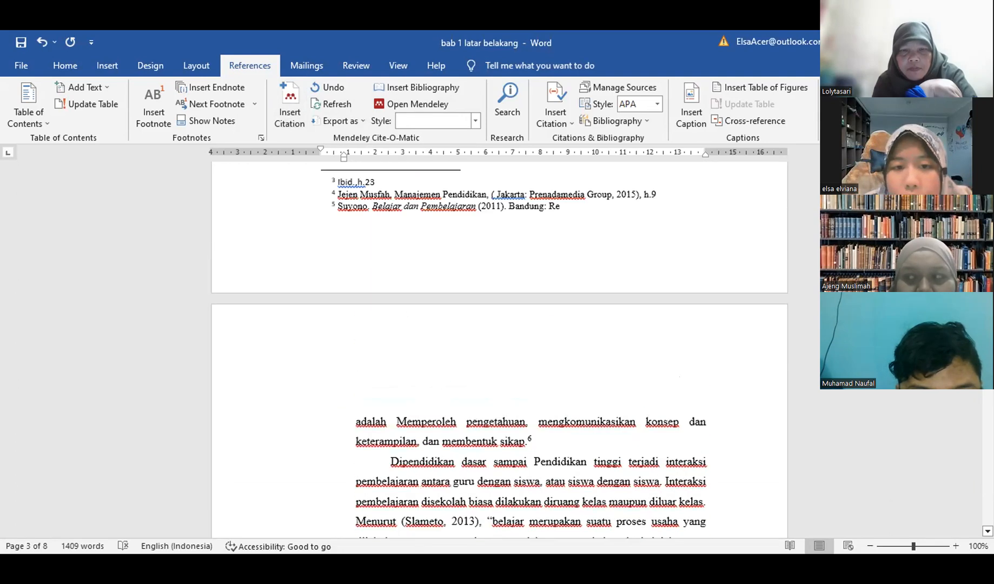
{"action": "scroll", "coordinate": [499, 349], "scroll_direction": "up", "scroll_amount": 15}
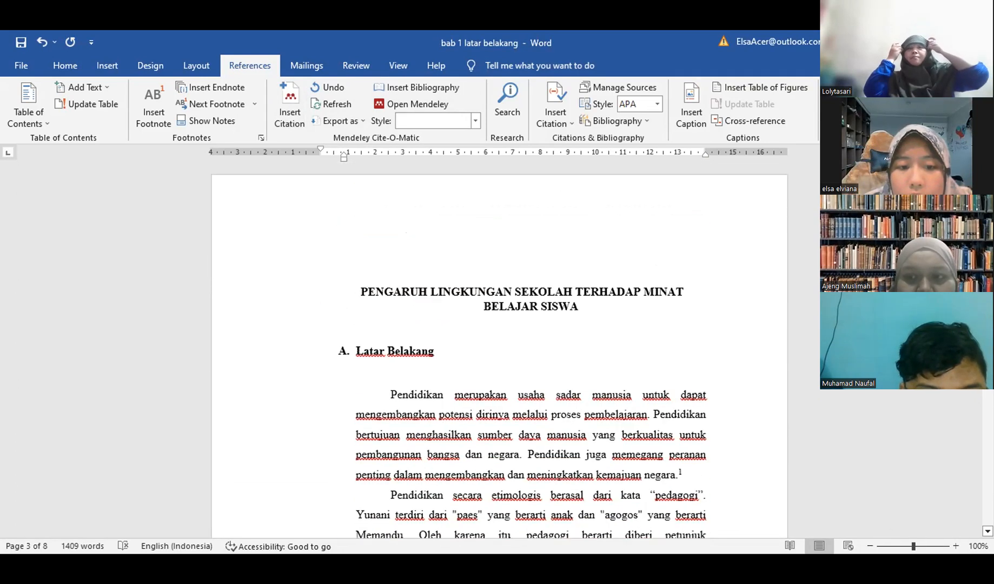
{"action": "scroll", "coordinate": [500, 349], "scroll_direction": "down", "scroll_amount": 3}
{"action": "scroll", "coordinate": [573, 409], "scroll_direction": "down", "scroll_amount": 6}
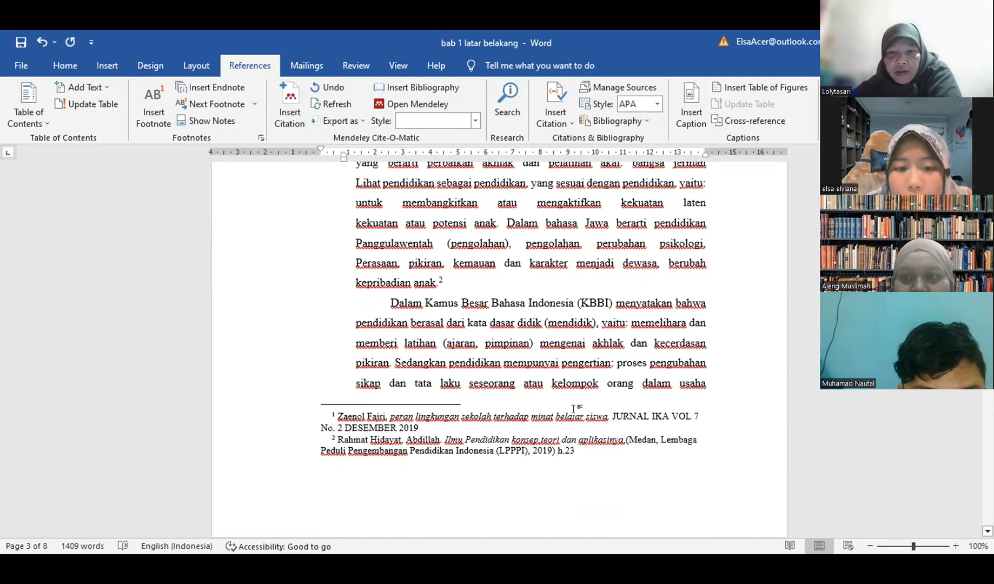
{"action": "scroll", "coordinate": [342, 431], "scroll_direction": "up", "scroll_amount": 1}
{"action": "left_click", "coordinate": [335, 426]}
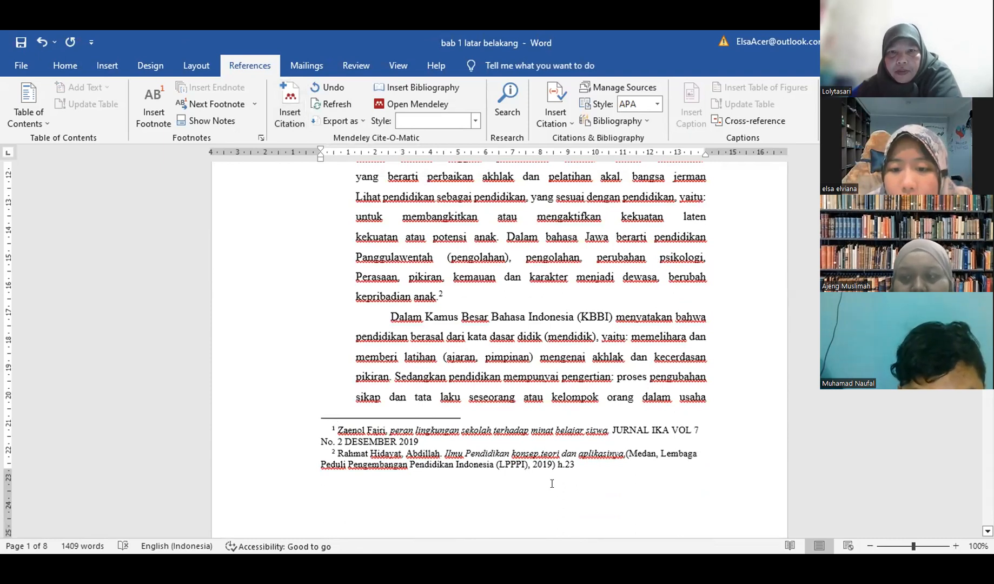
{"action": "scroll", "coordinate": [665, 419], "scroll_direction": "up", "scroll_amount": 7}
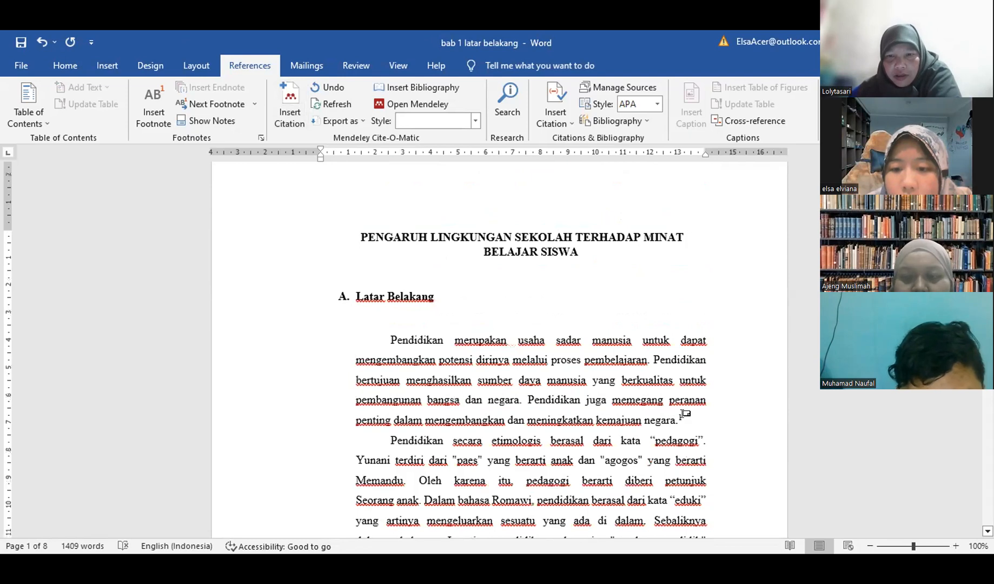
{"action": "left_click", "coordinate": [682, 417]}
{"action": "key", "text": "BackSpace"}
{"action": "key", "text": "BackSpace"}
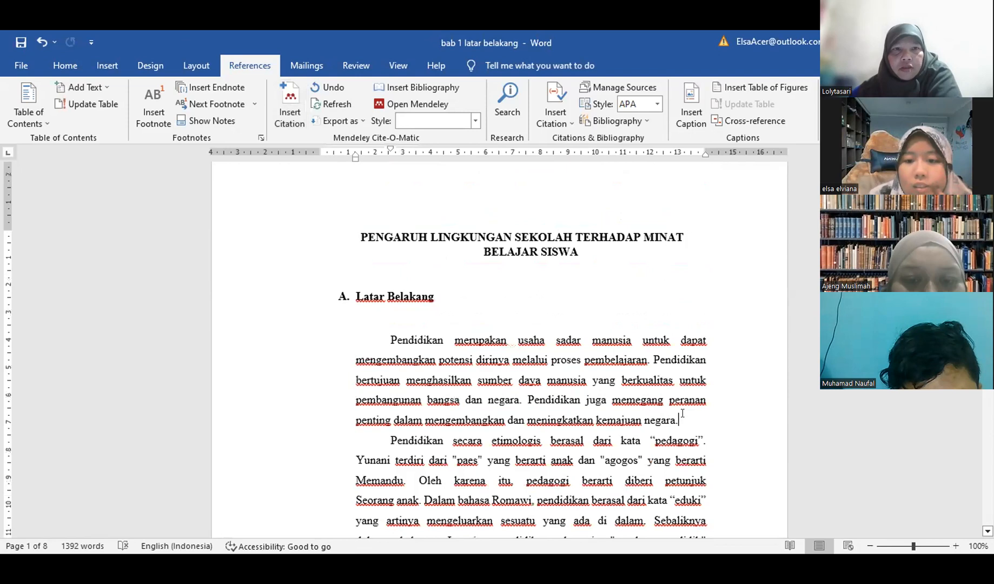
{"action": "left_click", "coordinate": [290, 115]}
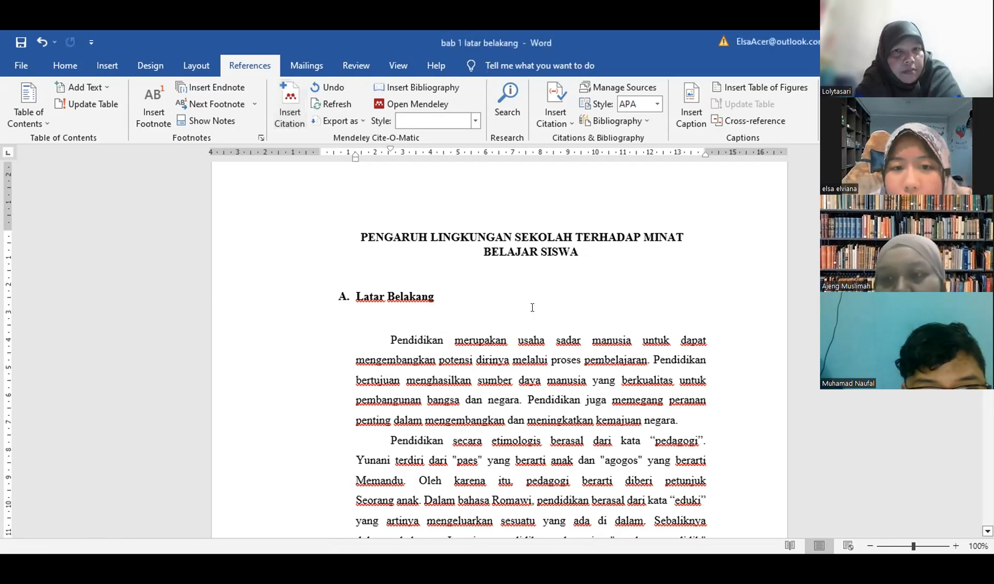
{"action": "left_click", "coordinate": [282, 118]}
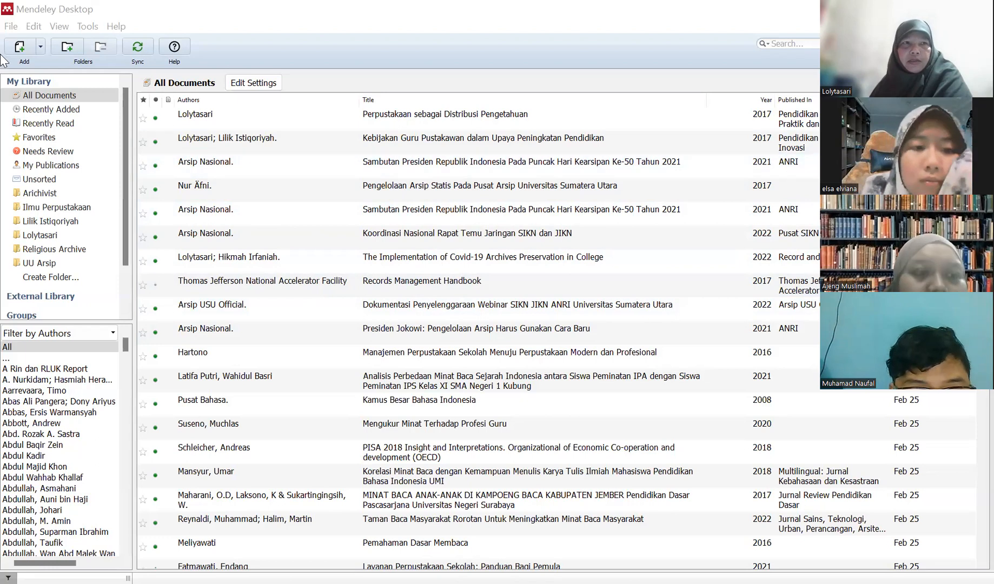
{"action": "left_click", "coordinate": [15, 30]}
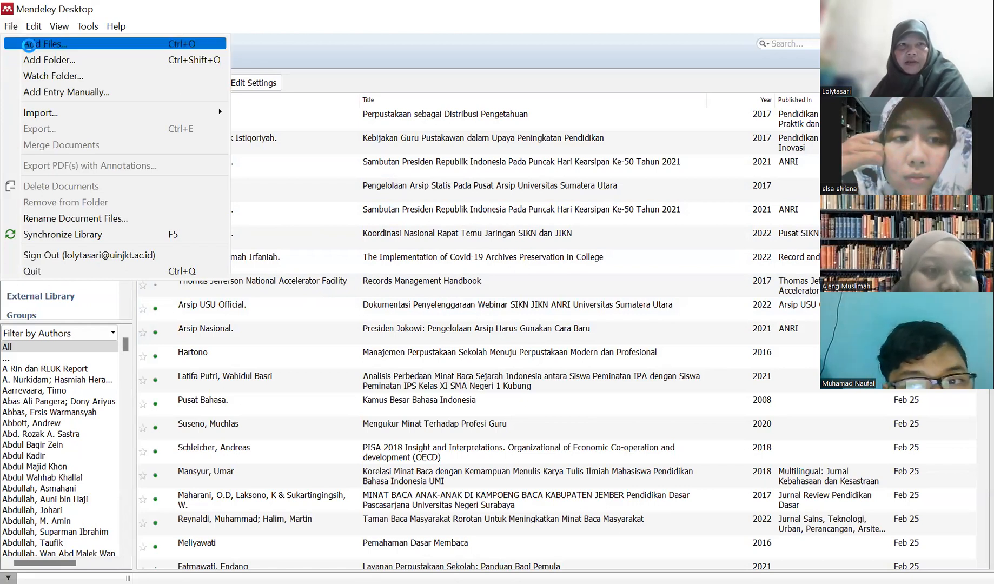
{"action": "left_click", "coordinate": [29, 44]}
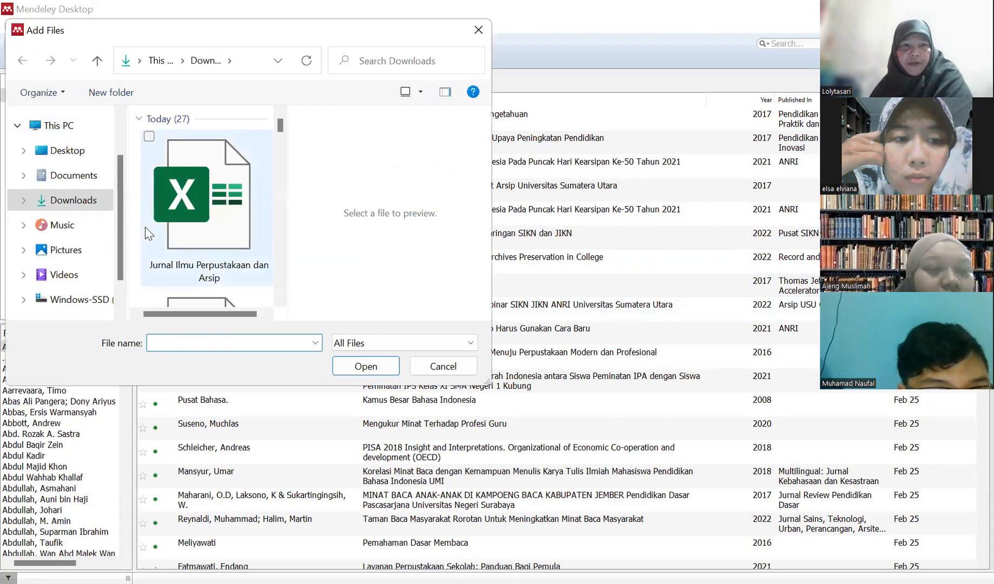
{"action": "scroll", "coordinate": [145, 227], "scroll_direction": "down", "scroll_amount": 10}
{"action": "scroll", "coordinate": [145, 233], "scroll_direction": "down", "scroll_amount": 6}
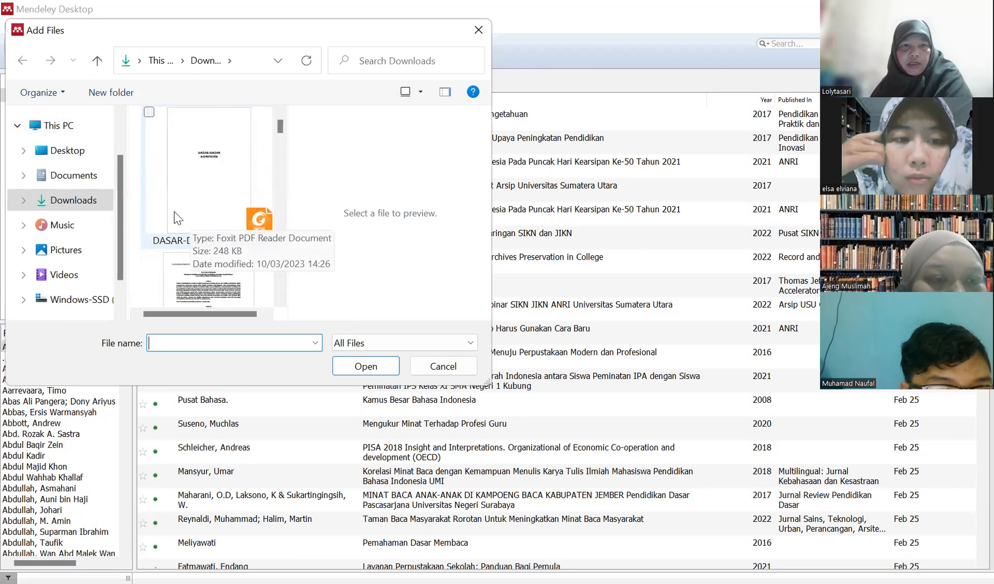
{"action": "scroll", "coordinate": [175, 217], "scroll_direction": "down", "scroll_amount": 1}
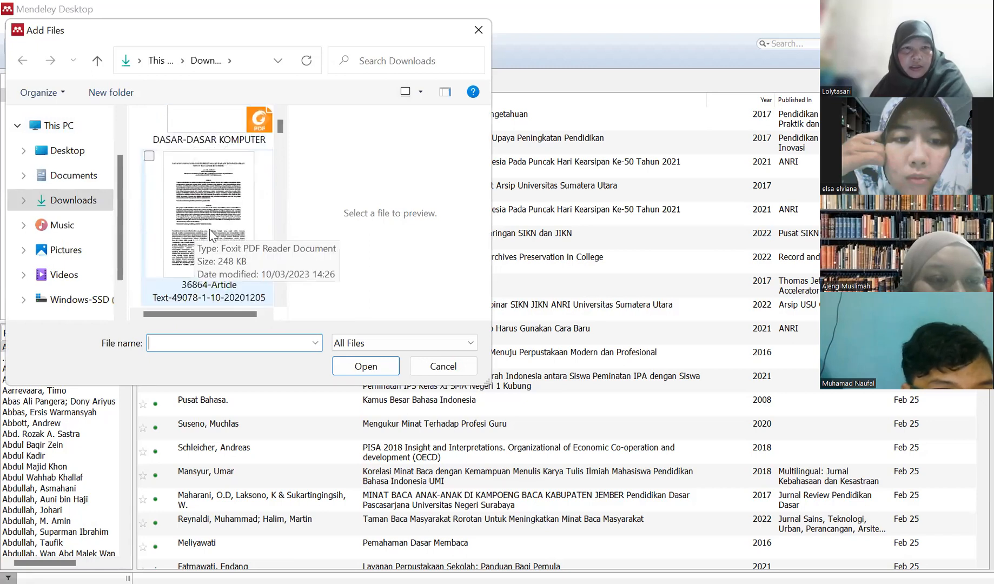
{"action": "left_click", "coordinate": [210, 235]}
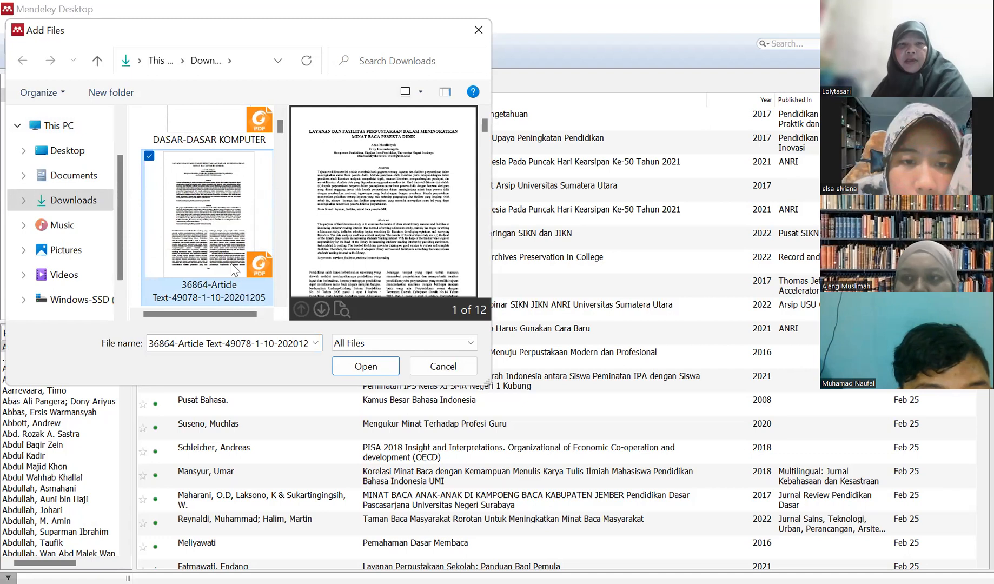
{"action": "left_click", "coordinate": [377, 363]}
Open the PDF of "Layanan dan Fasilitas Perpustakaan Dalam Meningkatkan Minat Baca Peserta Didik" and show its document details
{"action": "left_click", "coordinate": [417, 126]}
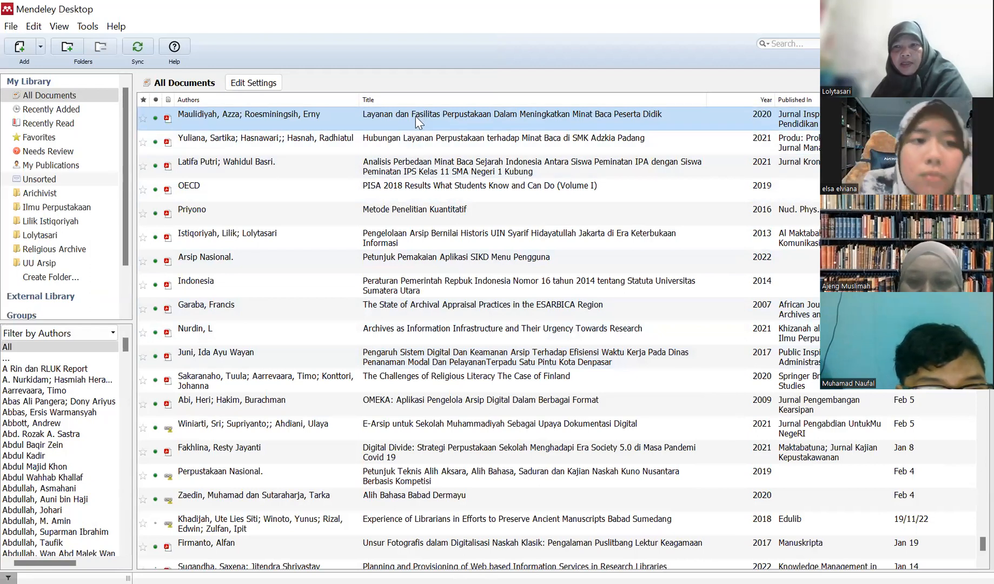
{"action": "double_click", "coordinate": [416, 116]}
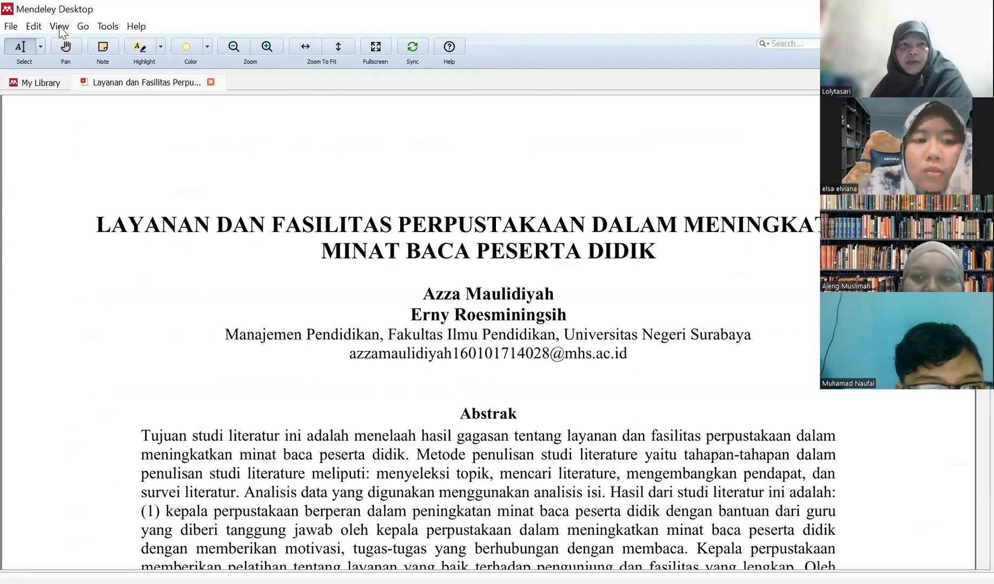
{"action": "left_click", "coordinate": [12, 30]}
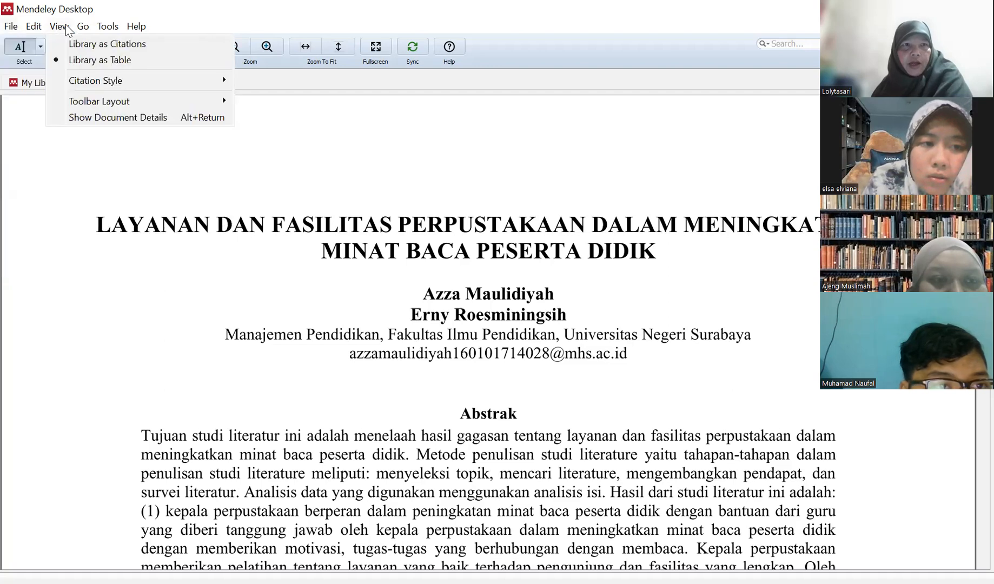
{"action": "mouse_move", "coordinate": [81, 30]}
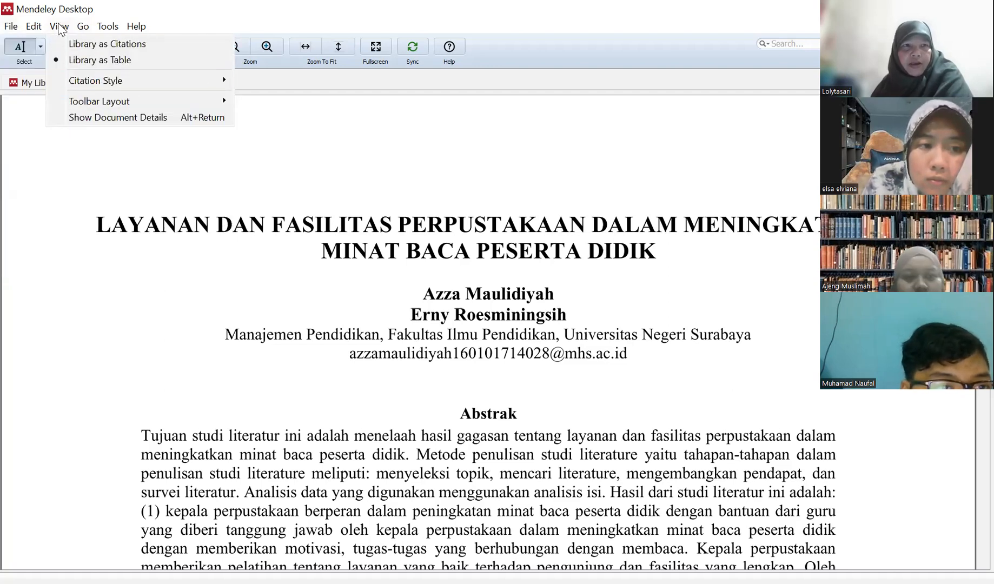
{"action": "left_click", "coordinate": [74, 123]}
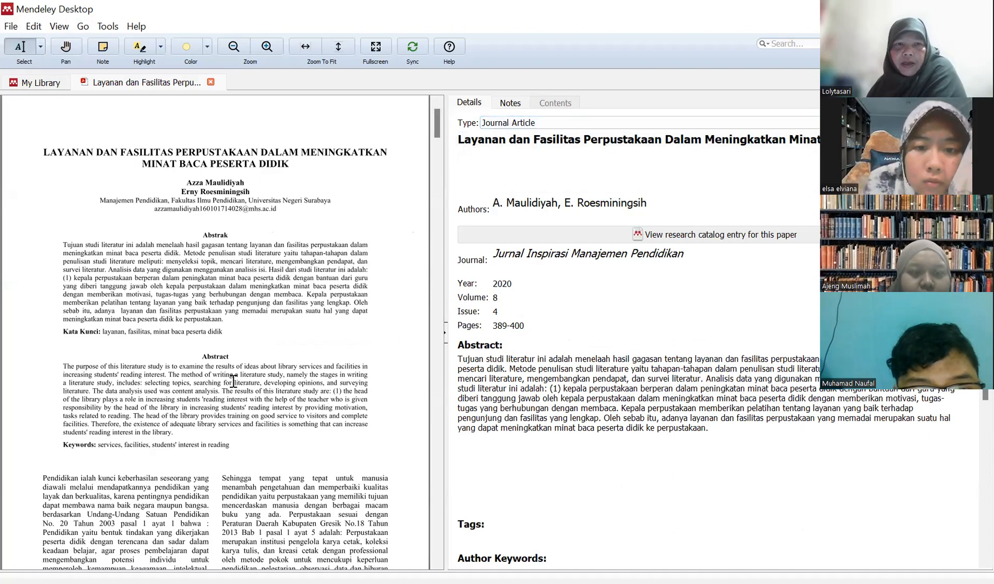
Try the Book and Book Section document types in the details of the library services article
{"action": "left_click", "coordinate": [577, 128]}
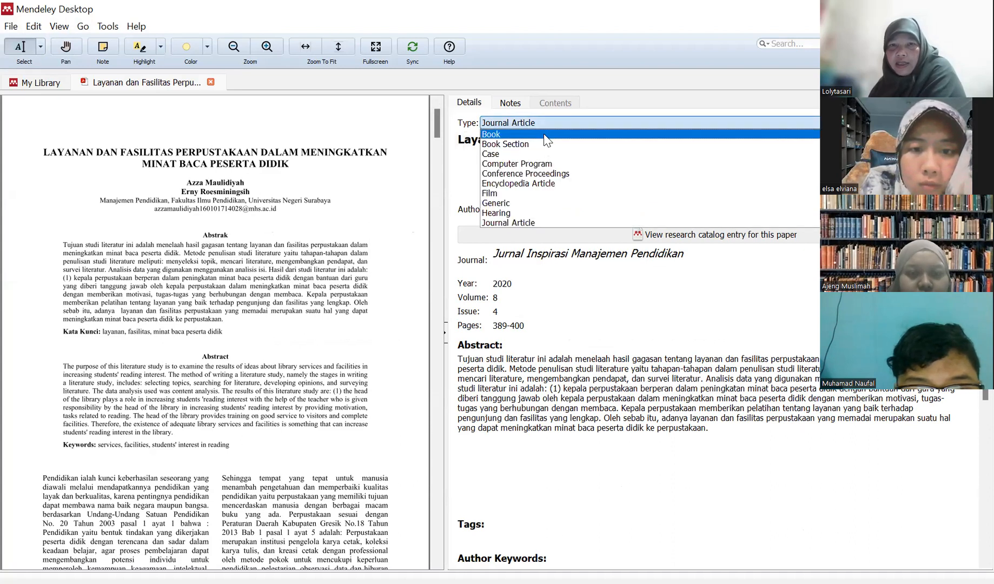
{"action": "left_click", "coordinate": [544, 135]}
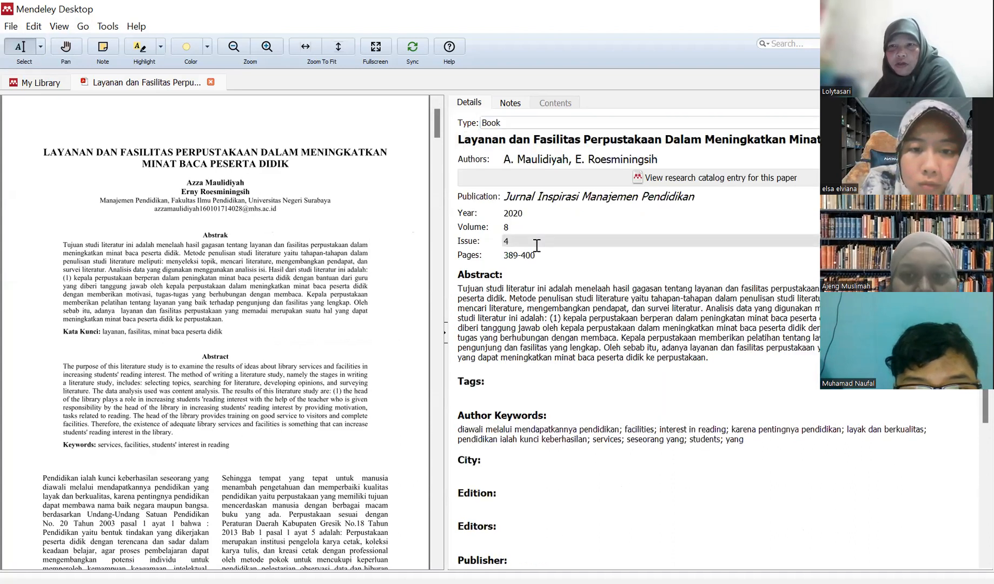
{"action": "left_click", "coordinate": [515, 126]}
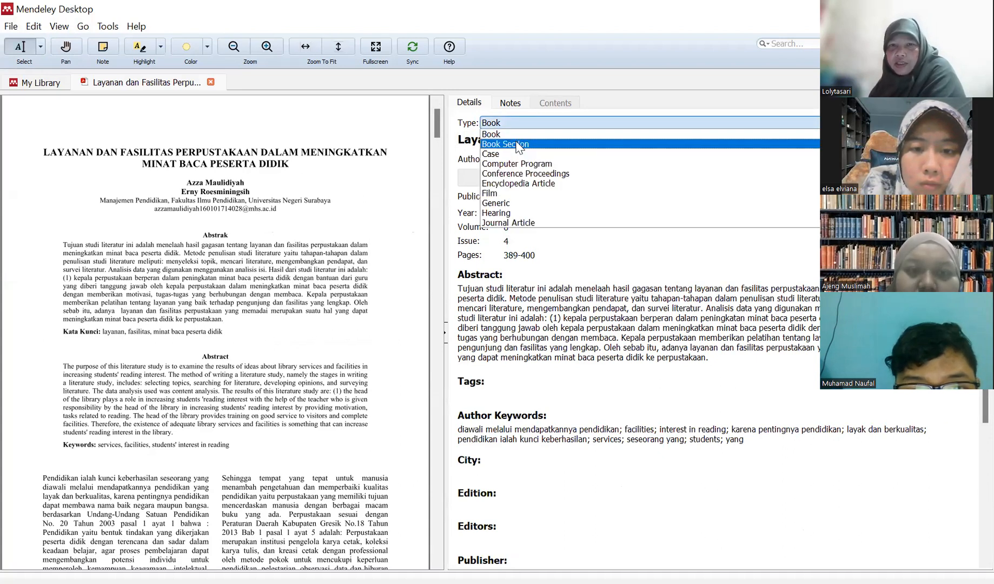
{"action": "left_click", "coordinate": [518, 145]}
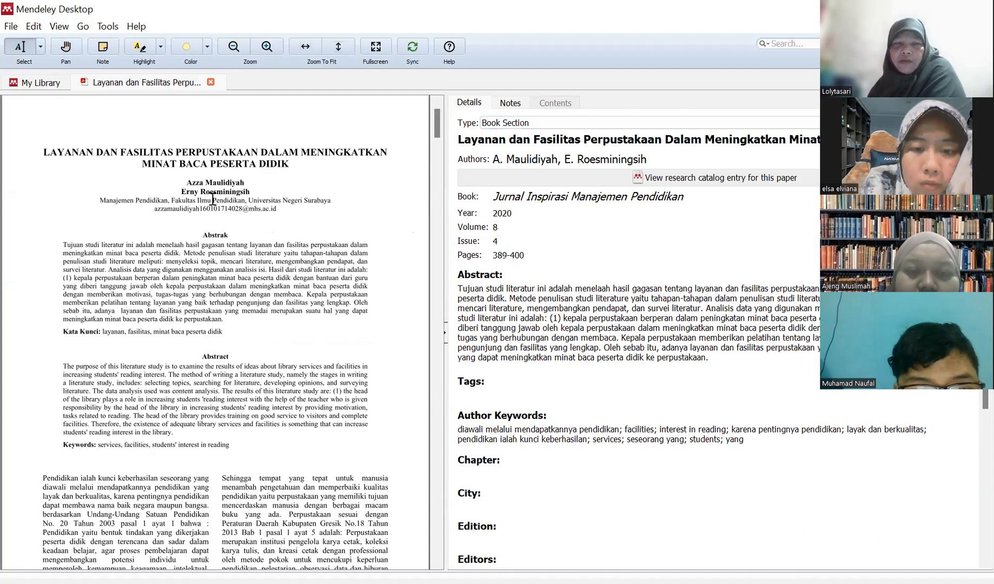
Look through the available document types and set the article's type back to Journal Article
{"action": "left_click", "coordinate": [531, 127]}
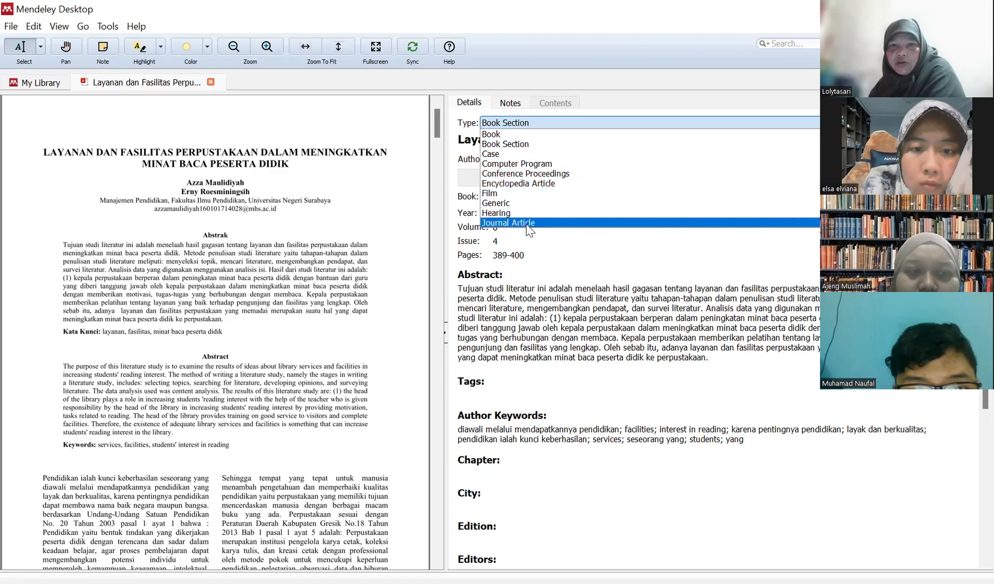
{"action": "scroll", "coordinate": [533, 223], "scroll_direction": "down", "scroll_amount": 2}
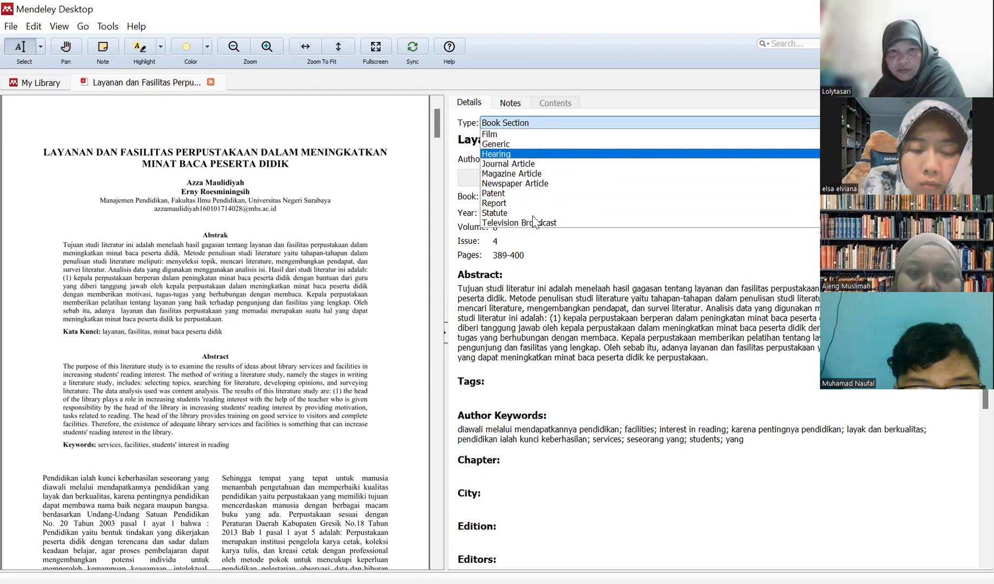
{"action": "scroll", "coordinate": [532, 221], "scroll_direction": "down", "scroll_amount": 1}
{"action": "scroll", "coordinate": [534, 222], "scroll_direction": "up", "scroll_amount": 4}
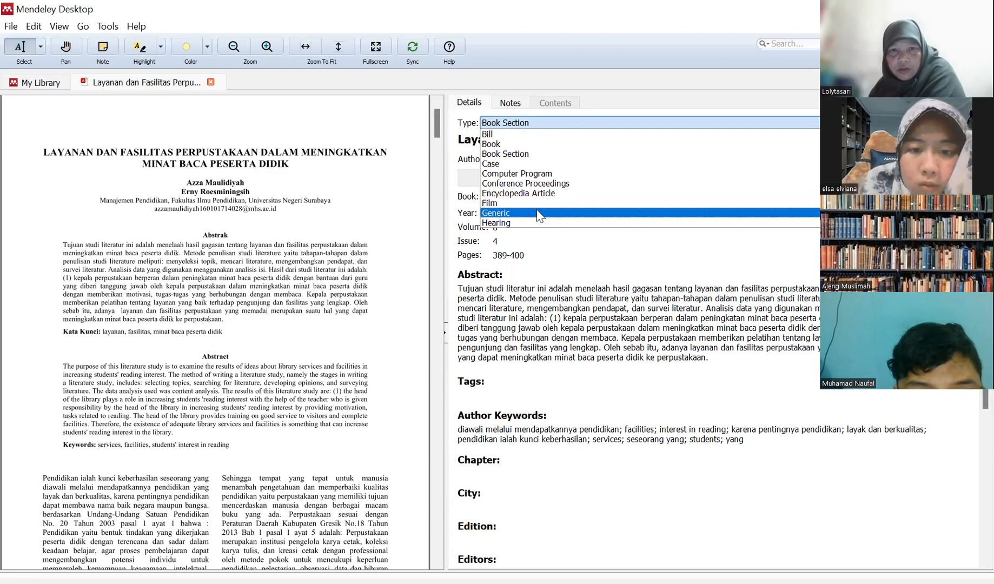
{"action": "scroll", "coordinate": [539, 216], "scroll_direction": "down", "scroll_amount": 3}
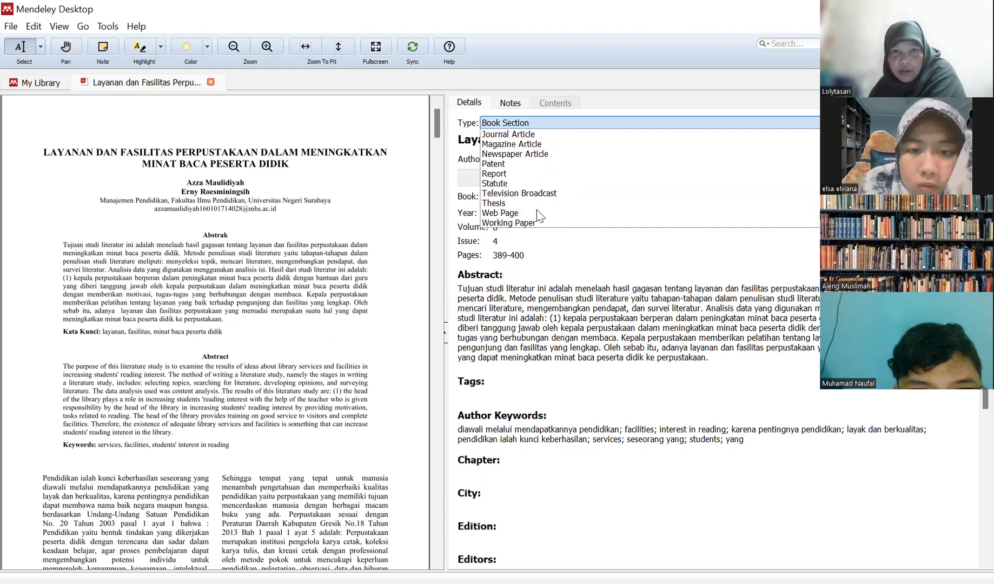
{"action": "scroll", "coordinate": [536, 213], "scroll_direction": "up", "scroll_amount": 1}
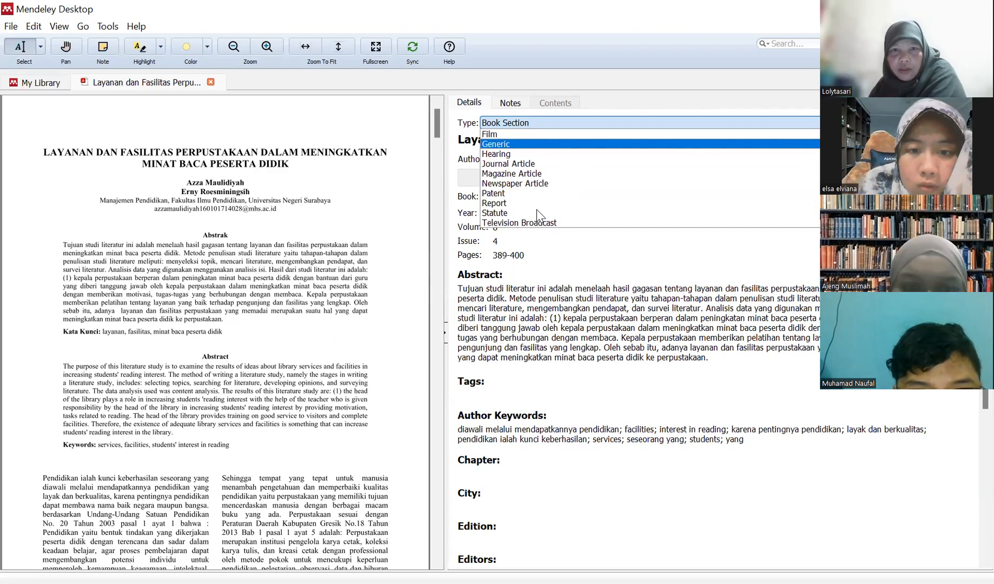
{"action": "left_click", "coordinate": [518, 163]}
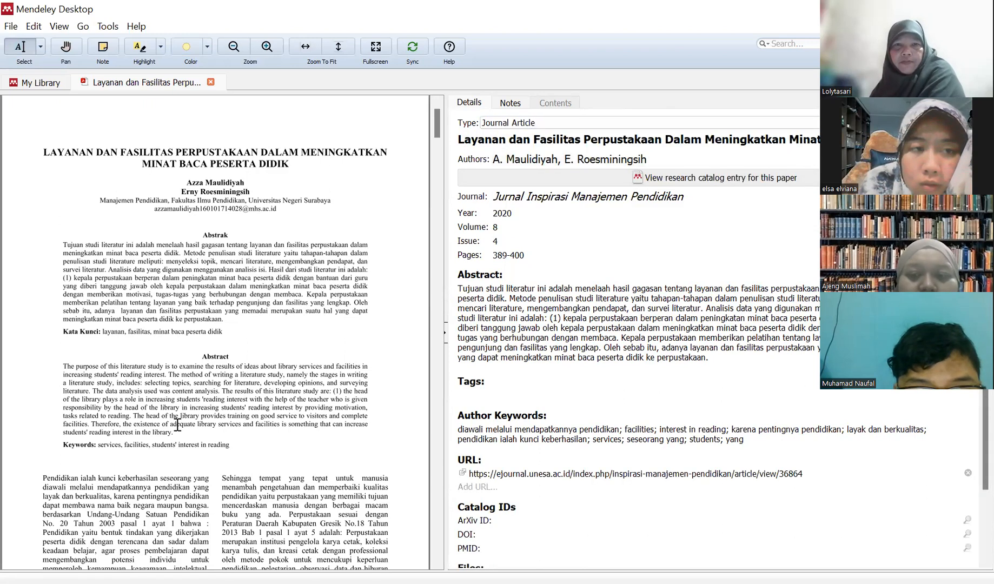
Compare the article's author names and journal details with the PDF's title page and the running header on page 2
{"action": "left_click", "coordinate": [533, 159]}
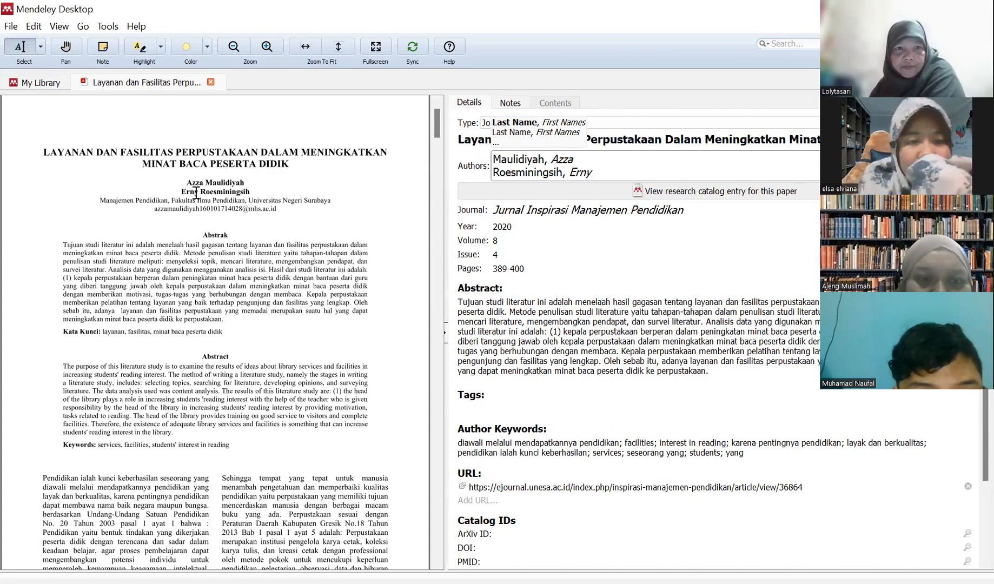
{"action": "left_click", "coordinate": [267, 45]}
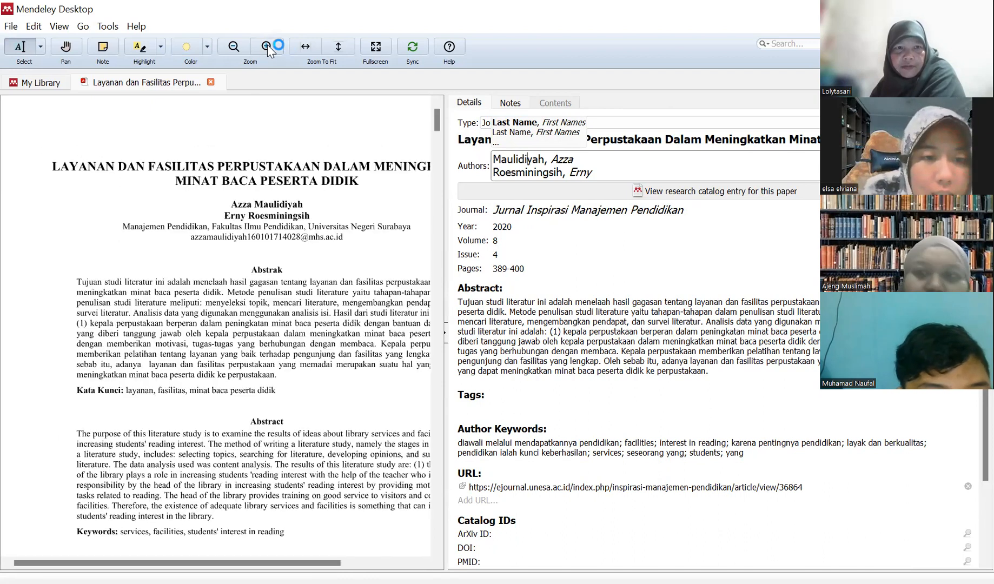
{"action": "left_click", "coordinate": [441, 223]}
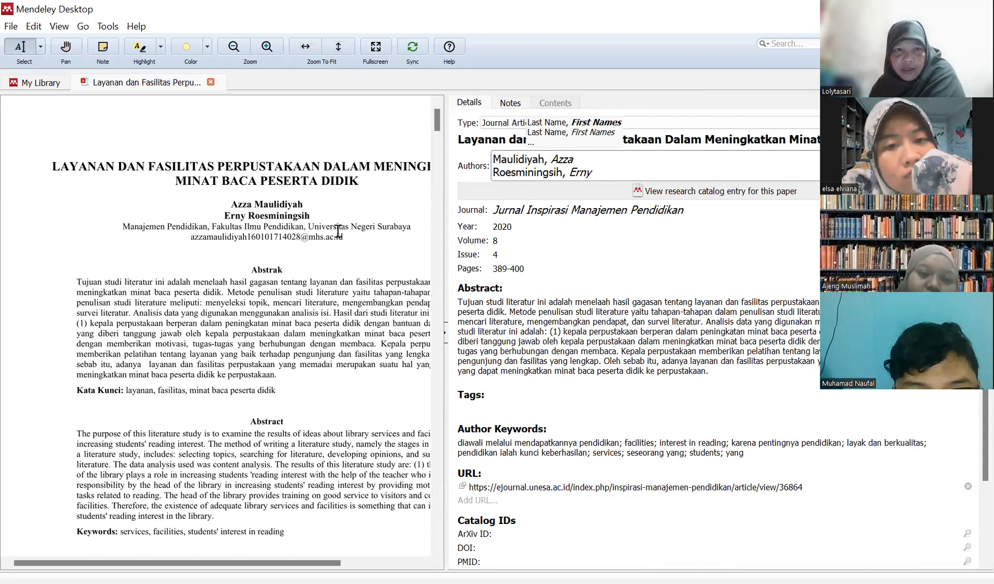
{"action": "scroll", "coordinate": [339, 231], "scroll_direction": "up", "scroll_amount": 1}
{"action": "scroll", "coordinate": [339, 231], "scroll_direction": "down", "scroll_amount": 2}
{"action": "scroll", "coordinate": [338, 231], "scroll_direction": "up", "scroll_amount": 2}
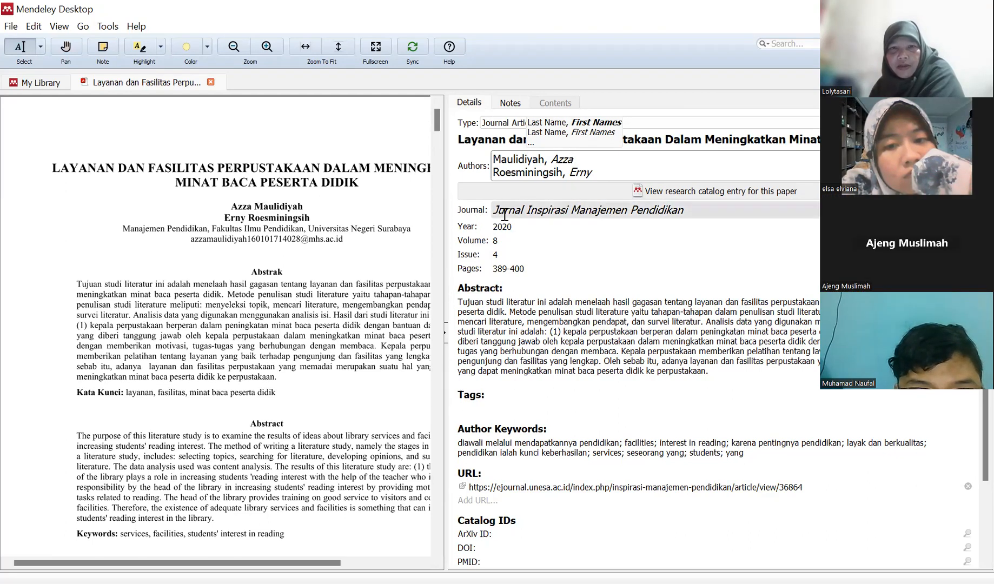
{"action": "scroll", "coordinate": [264, 219], "scroll_direction": "down", "scroll_amount": 2}
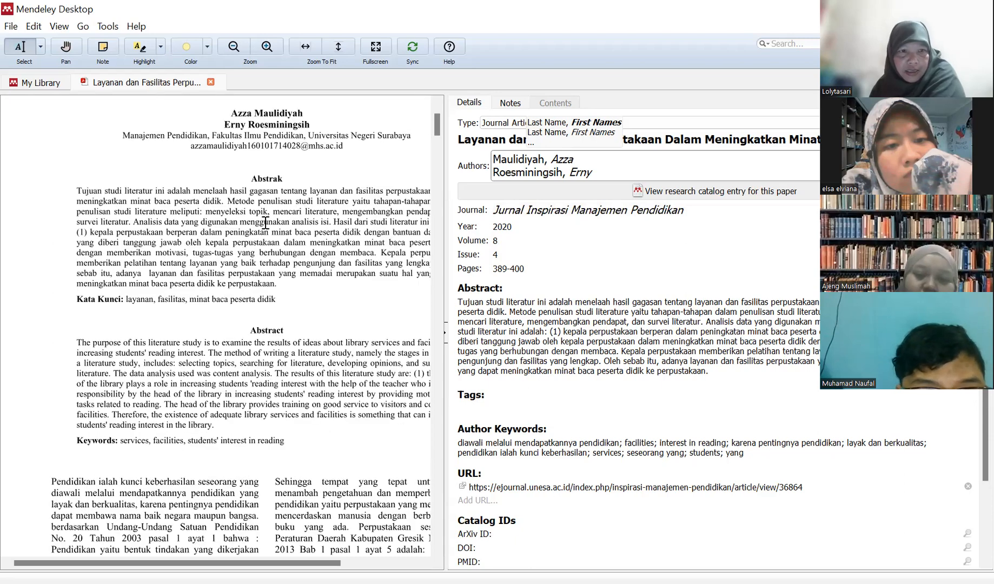
{"action": "scroll", "coordinate": [265, 223], "scroll_direction": "down", "scroll_amount": 8}
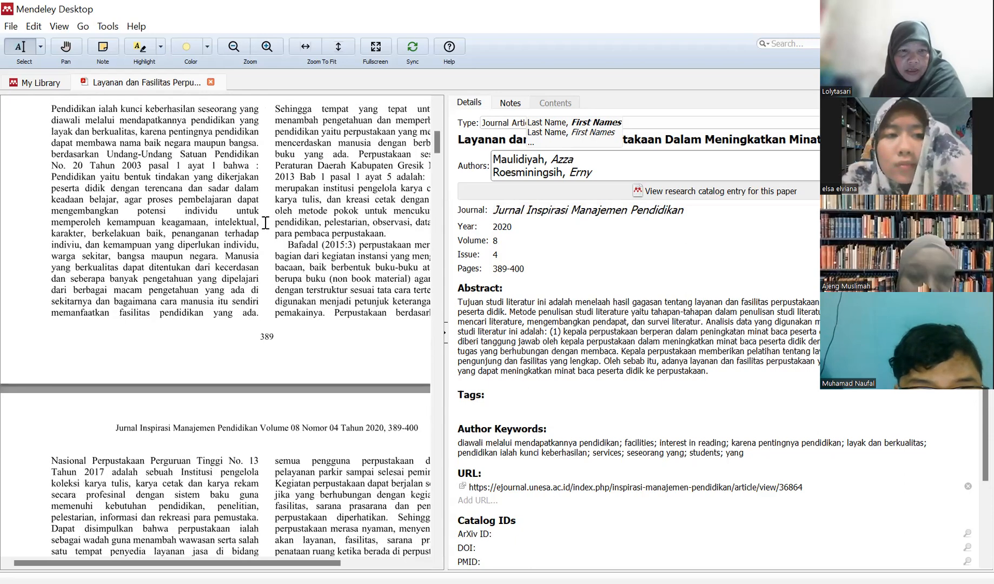
{"action": "scroll", "coordinate": [265, 223], "scroll_direction": "down", "scroll_amount": 2}
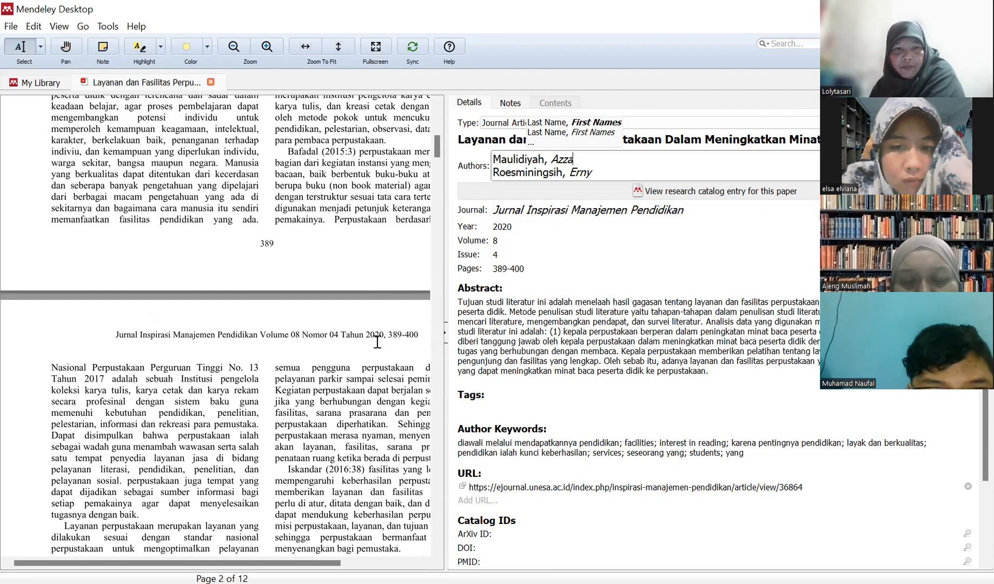
Check the article's volume, issue, title and authors fields one after another in the document details
{"action": "left_click", "coordinate": [507, 241]}
{"action": "left_click", "coordinate": [512, 223]}
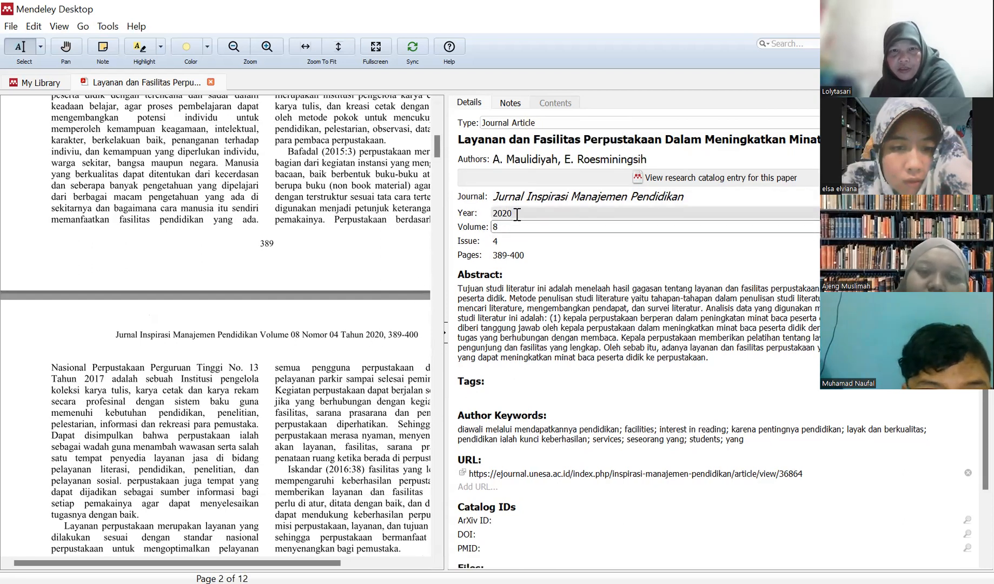
{"action": "left_click", "coordinate": [508, 241]}
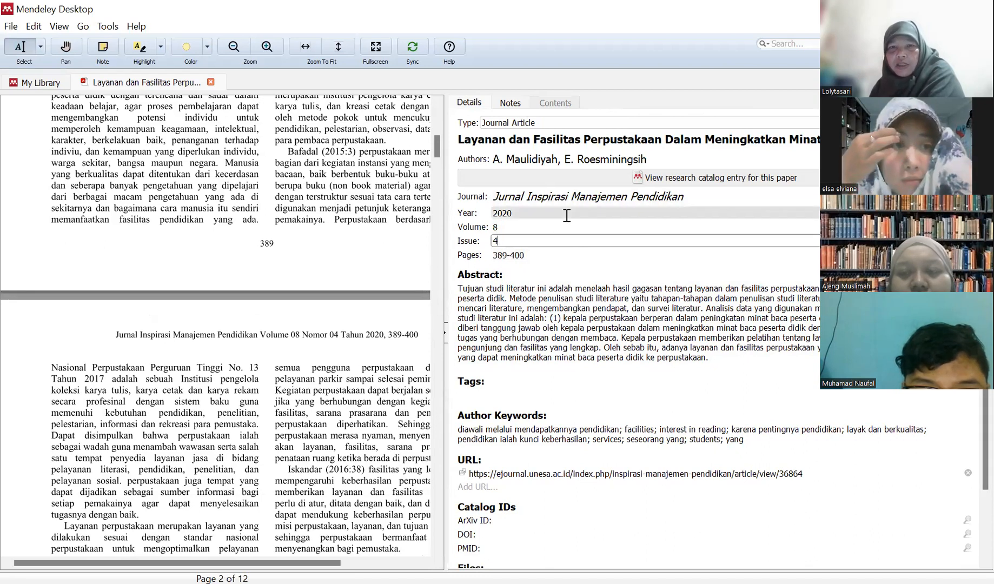
{"action": "left_click", "coordinate": [503, 138]}
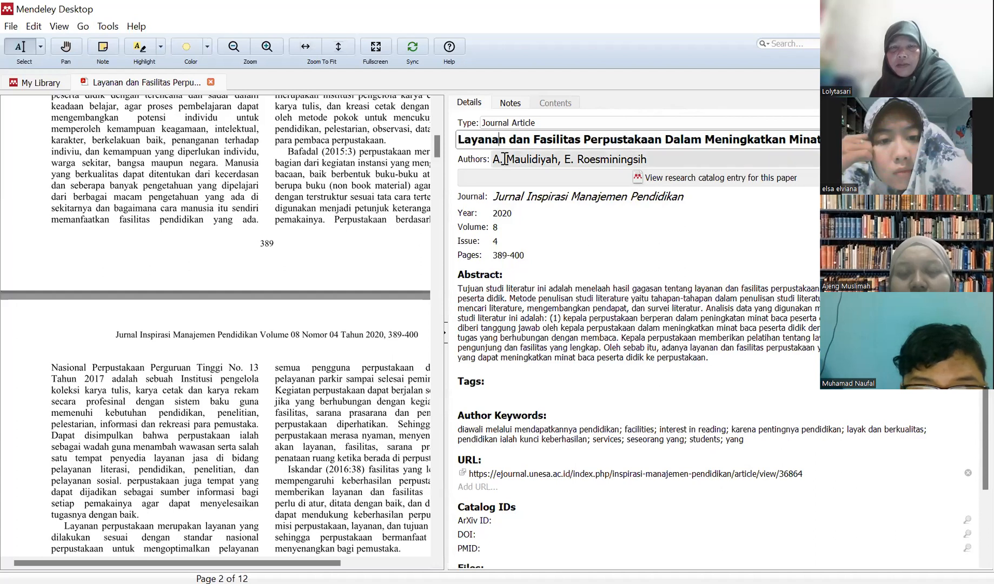
{"action": "left_click", "coordinate": [504, 158]}
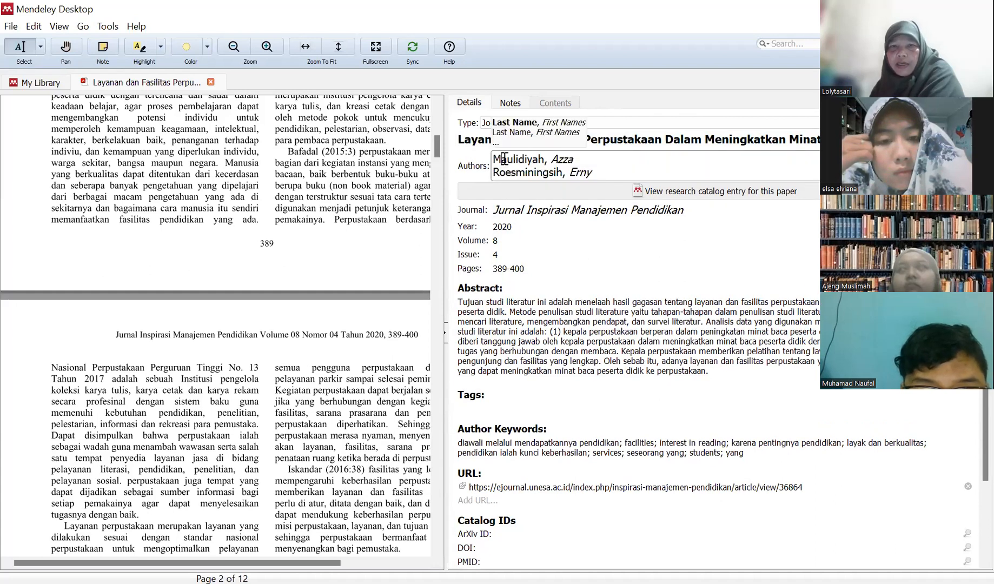
In the Word article, delete the whole list of entries under the References heading on pages 7 and 8
{"action": "scroll", "coordinate": [559, 340], "scroll_direction": "down", "scroll_amount": 3}
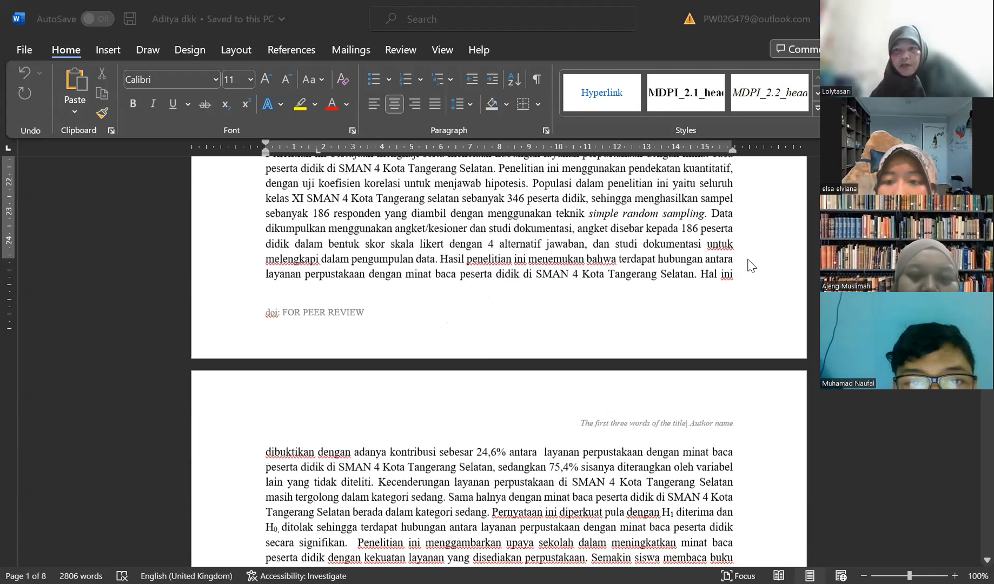
{"action": "scroll", "coordinate": [561, 357], "scroll_direction": "down", "scroll_amount": 20}
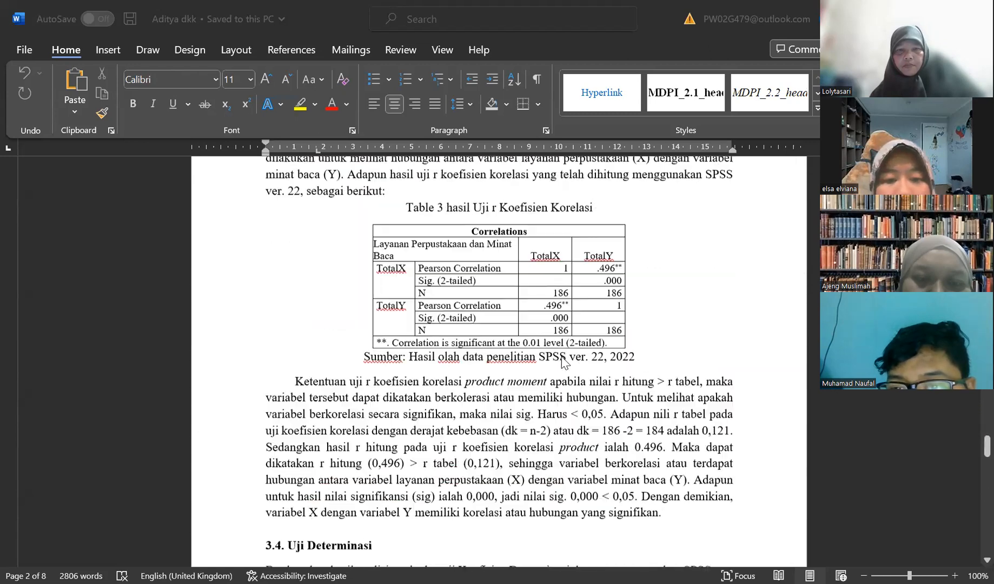
{"action": "scroll", "coordinate": [564, 361], "scroll_direction": "down", "scroll_amount": 20}
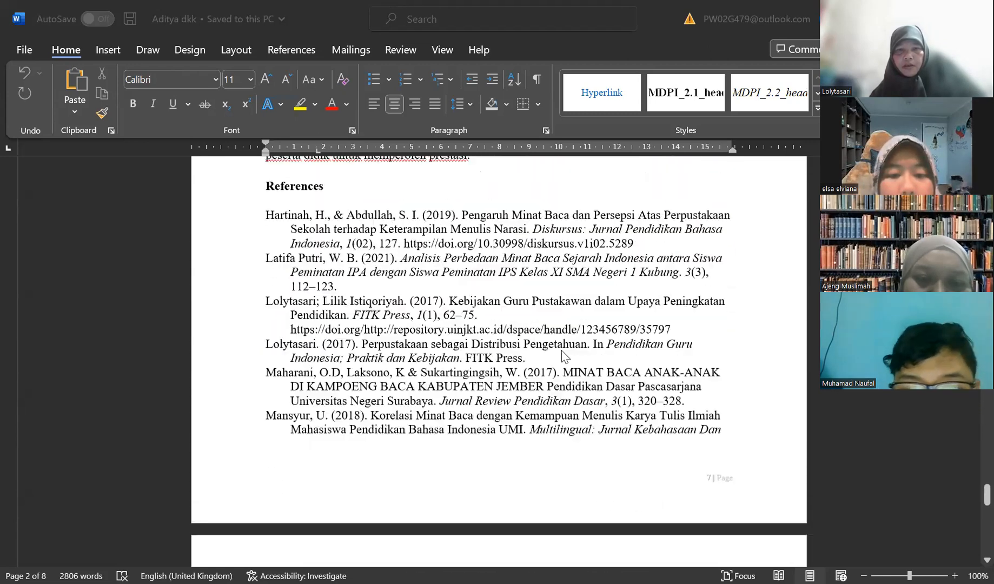
{"action": "scroll", "coordinate": [562, 355], "scroll_direction": "up", "scroll_amount": 1}
{"action": "left_click_drag", "start_coordinate": [266, 255], "coordinate": [668, 477]}
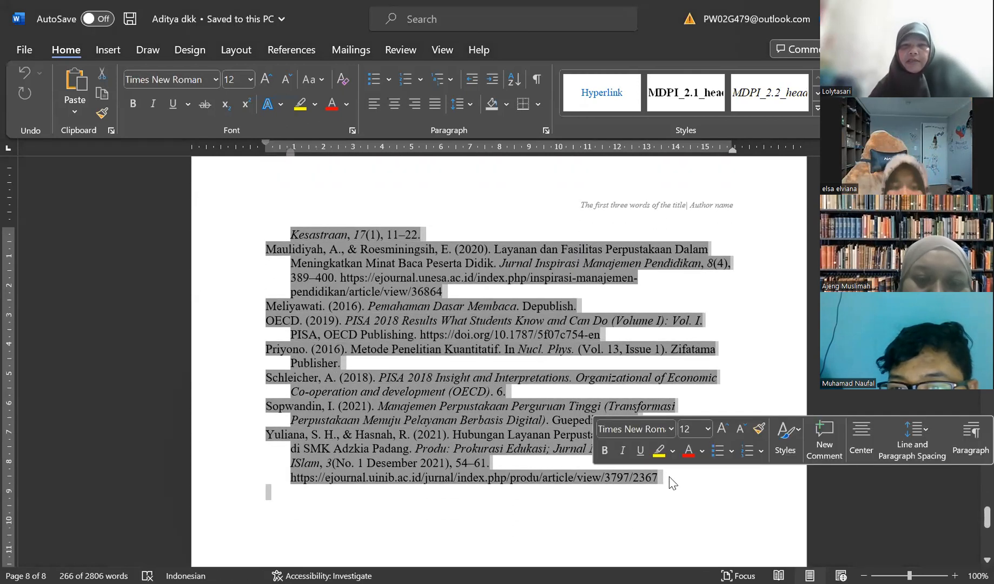
{"action": "key", "text": "Delete"}
Insert the Mendeley bibliography on the empty line below the References heading and look through its entries
{"action": "scroll", "coordinate": [469, 375], "scroll_direction": "up", "scroll_amount": 3}
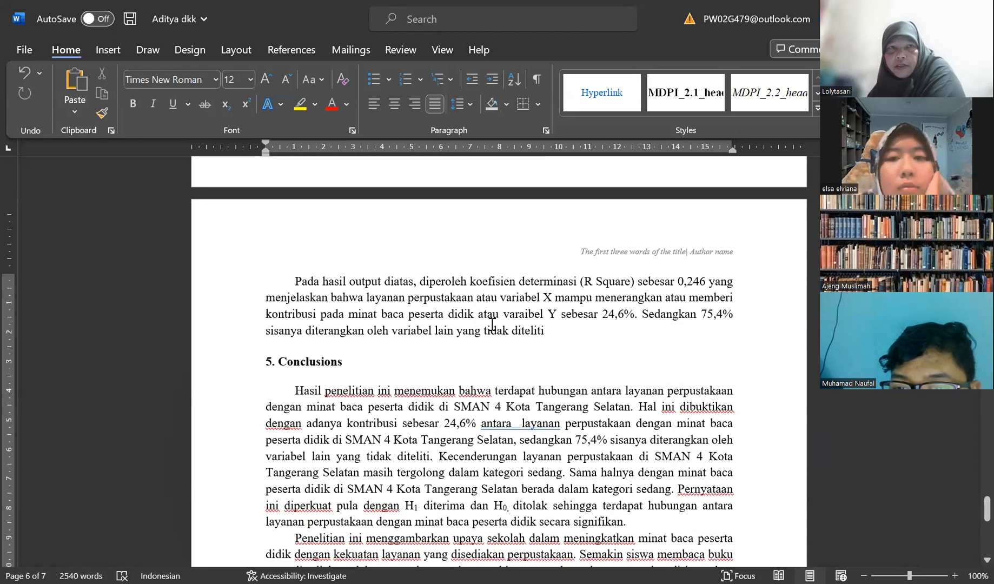
{"action": "scroll", "coordinate": [440, 327], "scroll_direction": "up", "scroll_amount": 3}
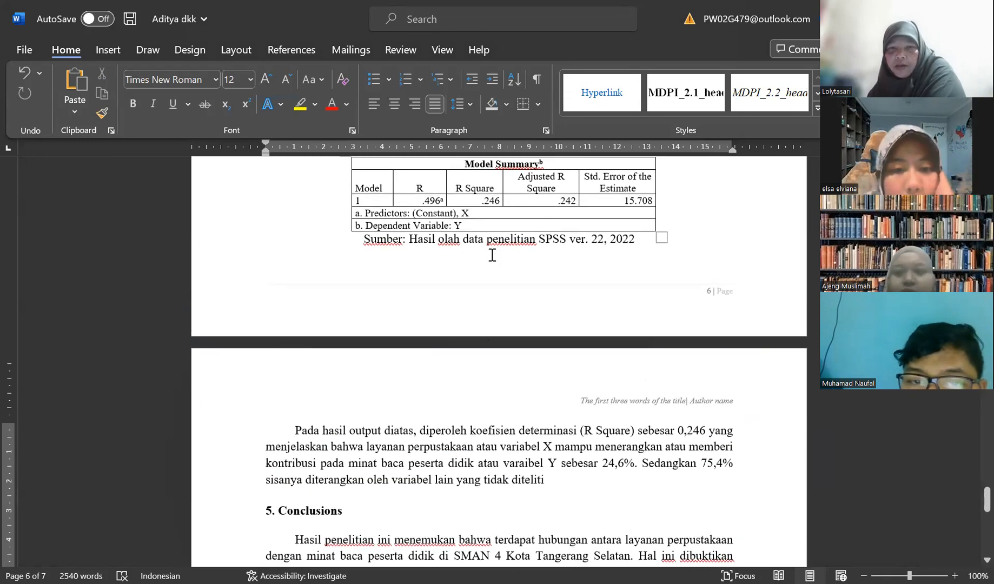
{"action": "scroll", "coordinate": [511, 488], "scroll_direction": "down", "scroll_amount": 10}
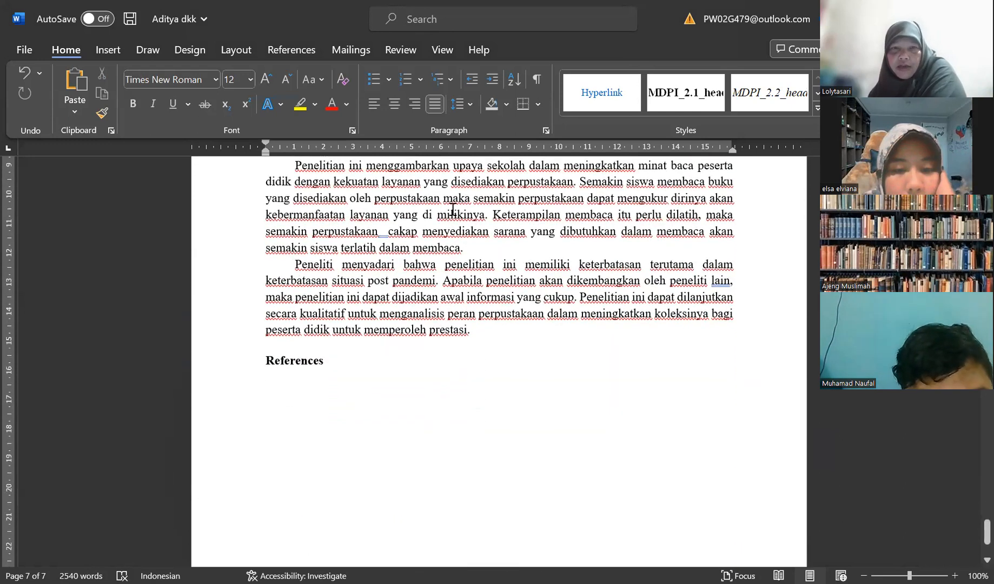
{"action": "left_click", "coordinate": [278, 380]}
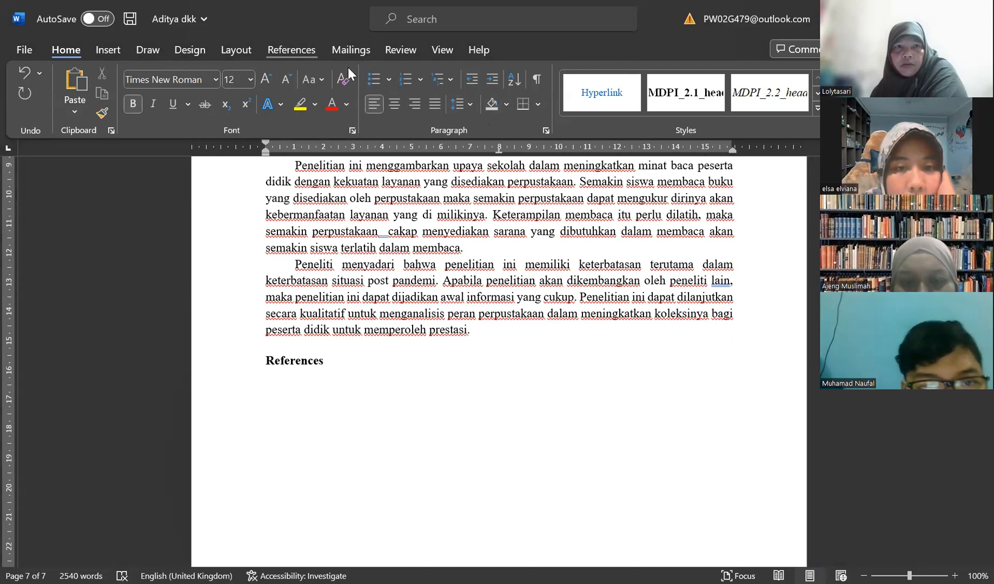
{"action": "left_click", "coordinate": [292, 50]}
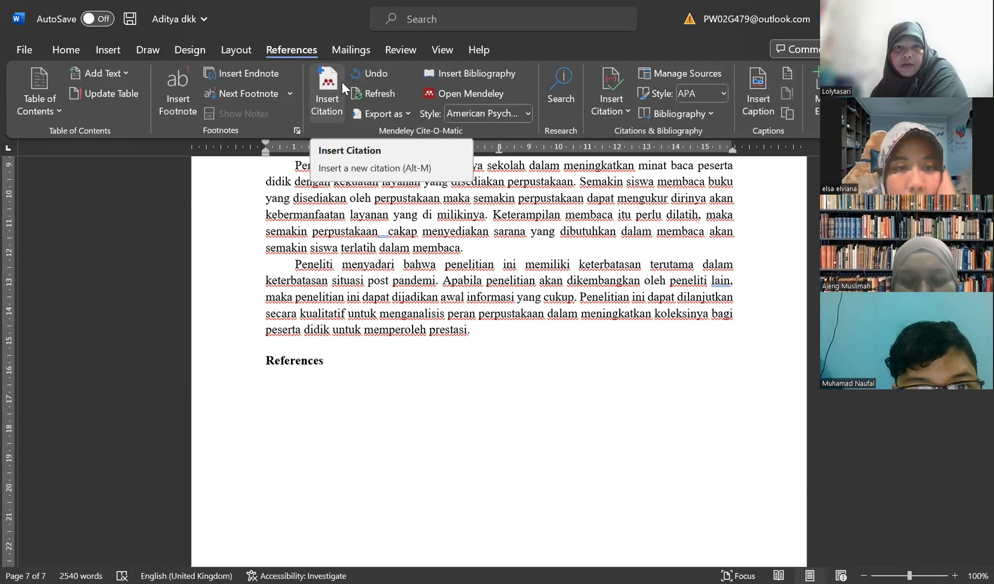
{"action": "left_click", "coordinate": [461, 79]}
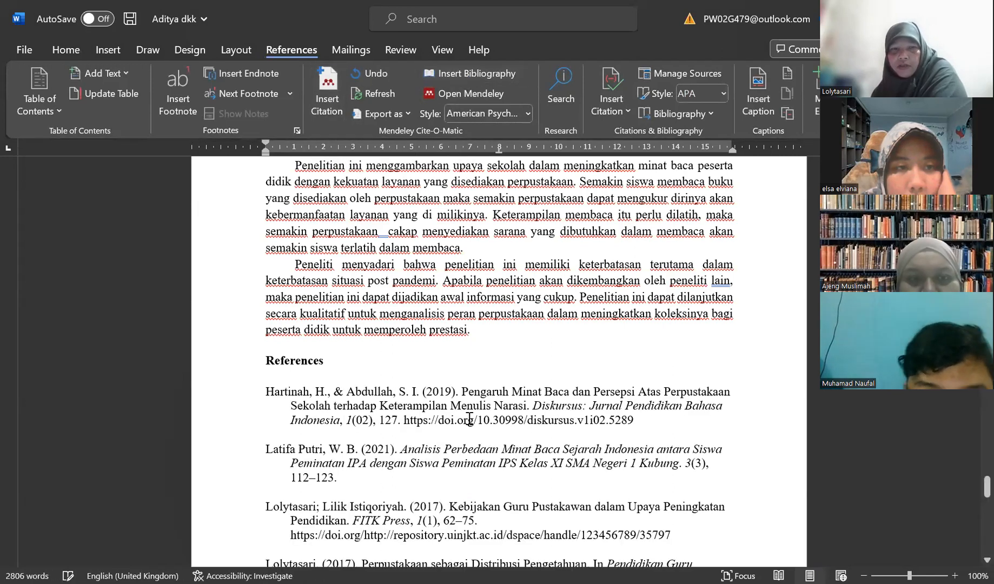
{"action": "scroll", "coordinate": [469, 430], "scroll_direction": "down", "scroll_amount": 3}
{"action": "scroll", "coordinate": [480, 391], "scroll_direction": "down", "scroll_amount": 4}
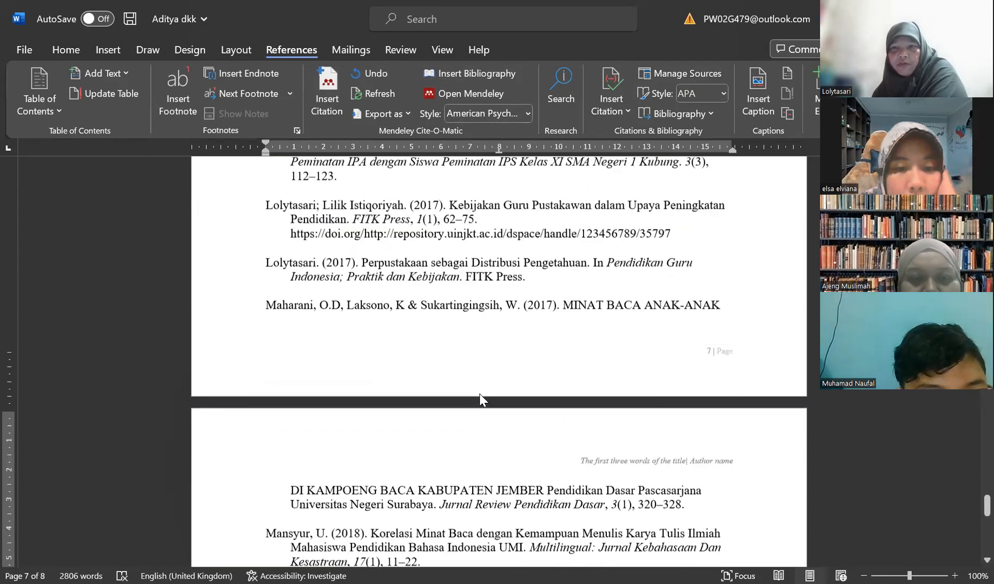
Delete all the inserted bibliography entries and the blank lines below the References heading
{"action": "scroll", "coordinate": [481, 398], "scroll_direction": "up", "scroll_amount": 4}
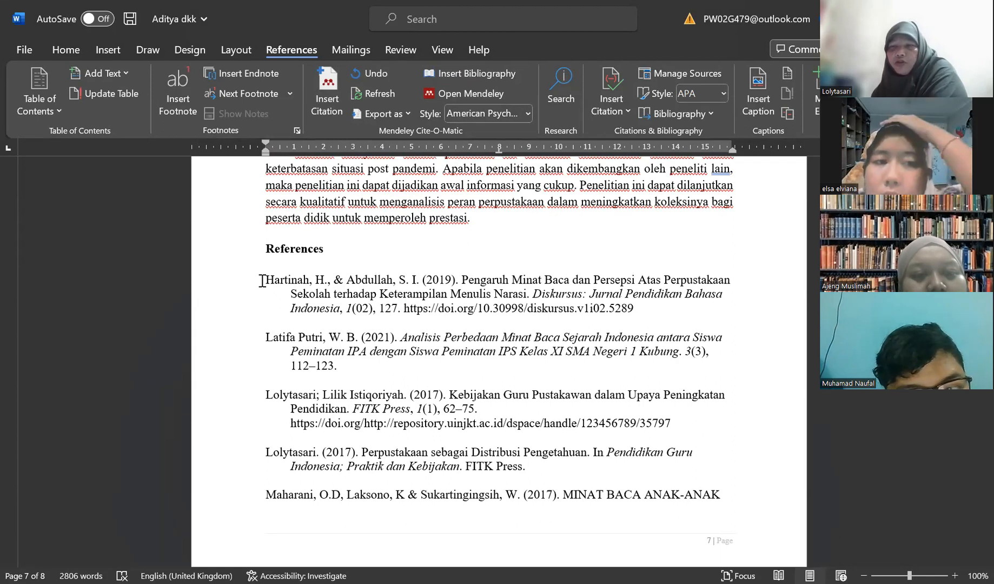
{"action": "left_click_drag", "start_coordinate": [262, 278], "coordinate": [535, 475]}
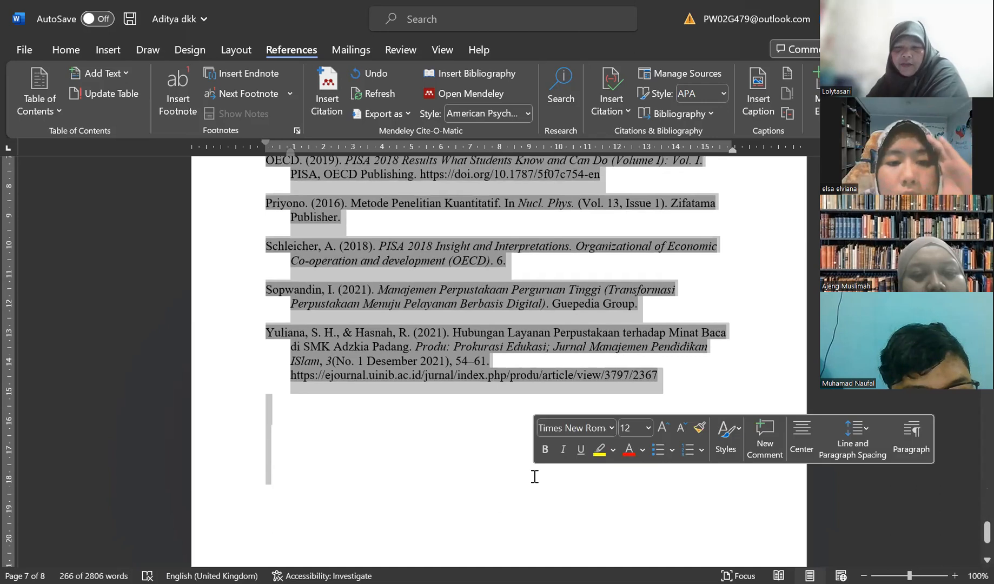
{"action": "key", "text": "Delete"}
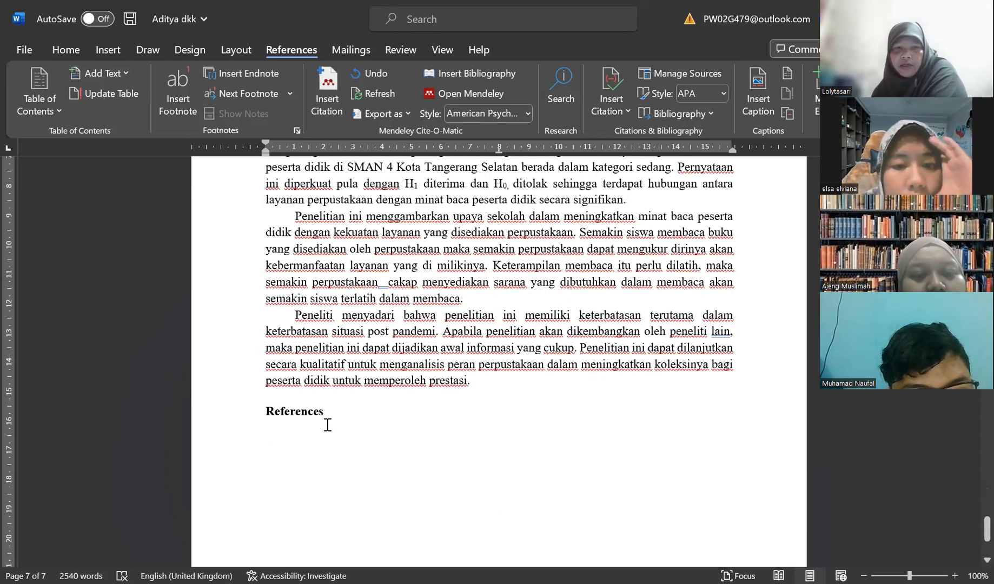
Insert the Mendeley bibliography again on a new line below the References heading
{"action": "key", "text": "Return"}
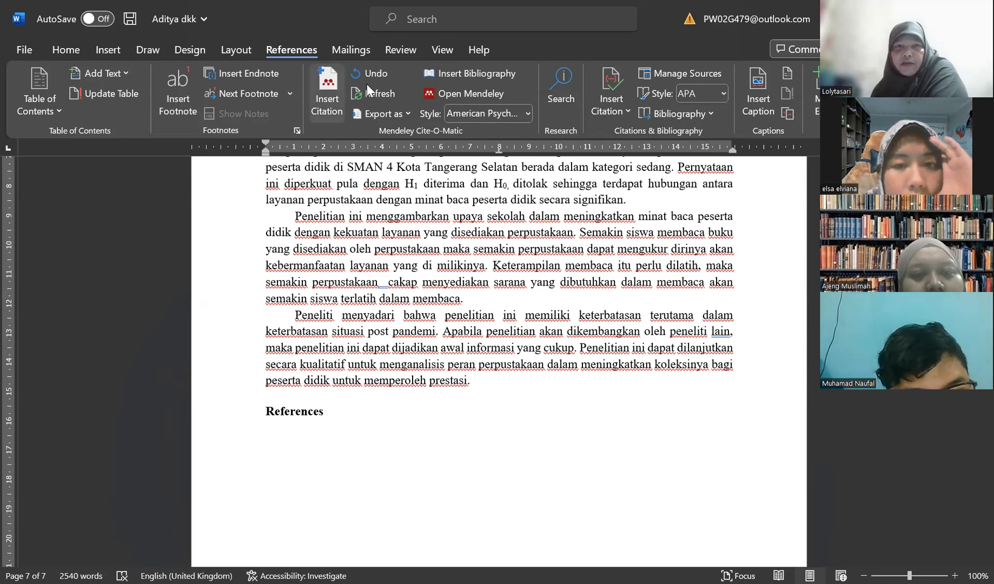
{"action": "left_click", "coordinate": [433, 71]}
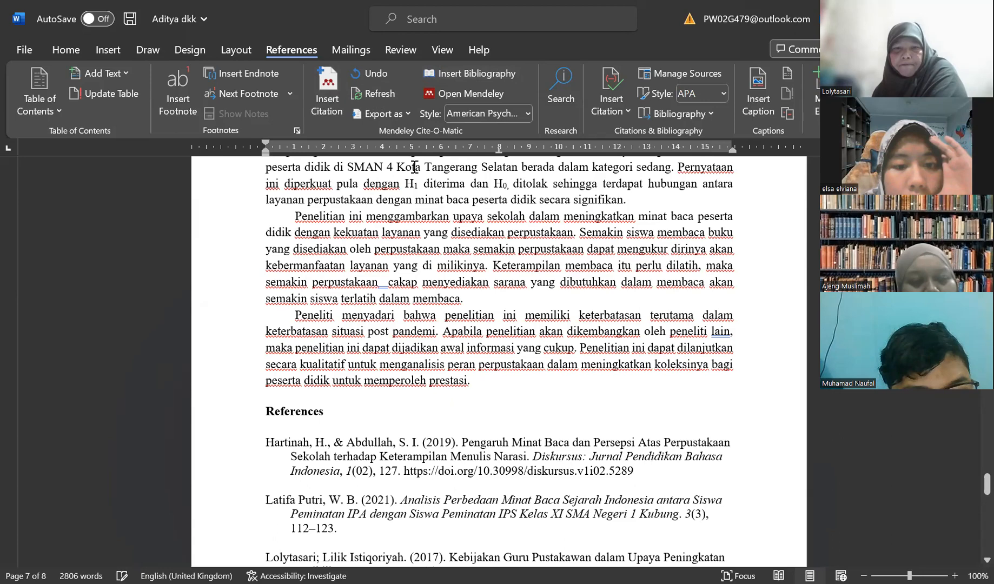
{"action": "scroll", "coordinate": [422, 373], "scroll_direction": "down", "scroll_amount": 3}
{"action": "scroll", "coordinate": [422, 373], "scroll_direction": "up", "scroll_amount": 15}
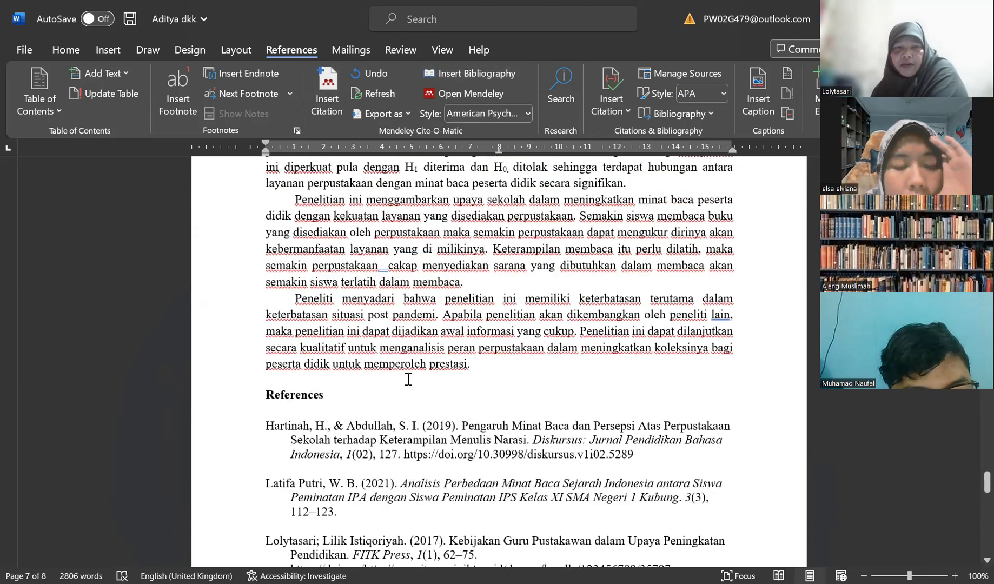
{"action": "scroll", "coordinate": [383, 403], "scroll_direction": "up", "scroll_amount": 20}
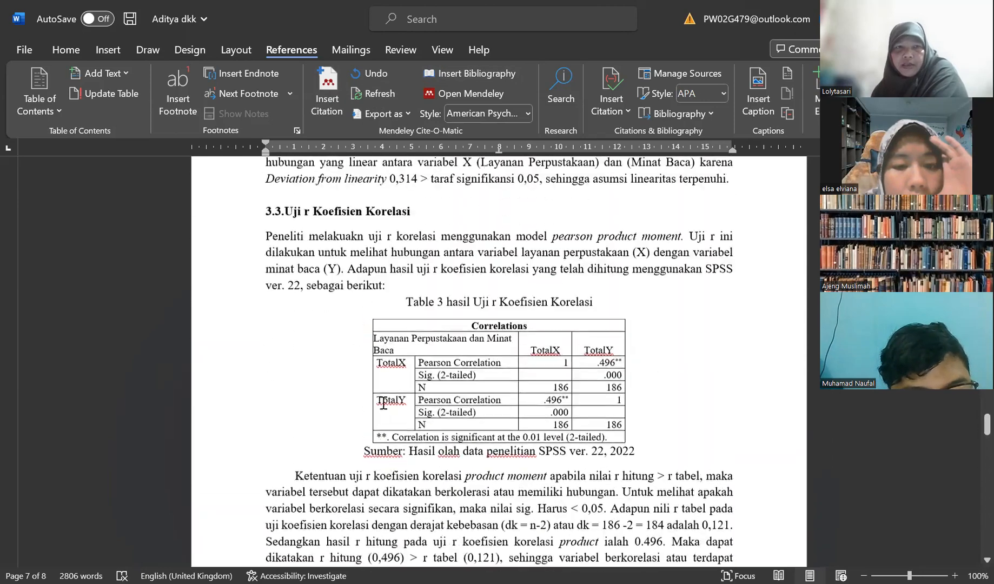
{"action": "scroll", "coordinate": [383, 380], "scroll_direction": "up", "scroll_amount": 20}
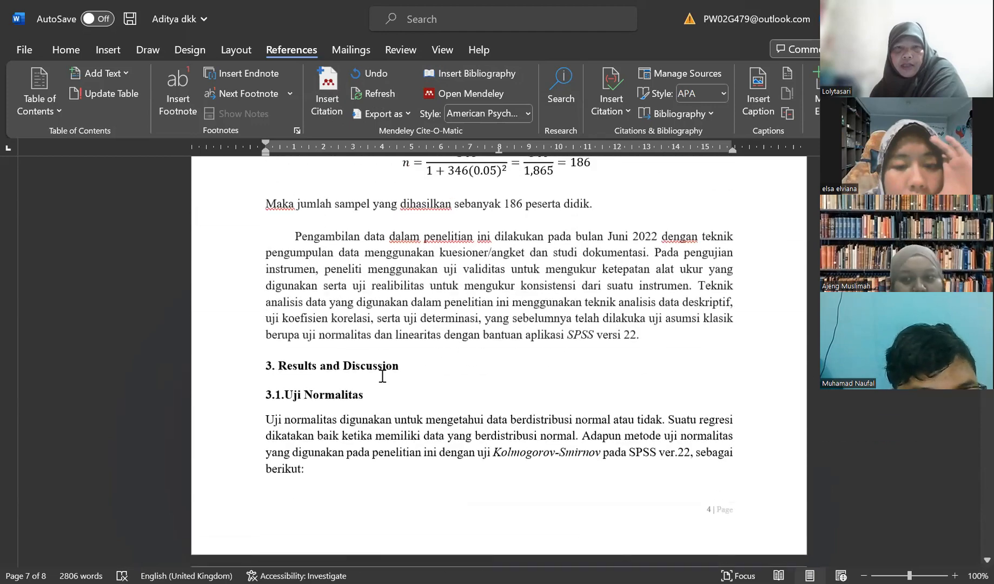
{"action": "scroll", "coordinate": [385, 367], "scroll_direction": "up", "scroll_amount": 15}
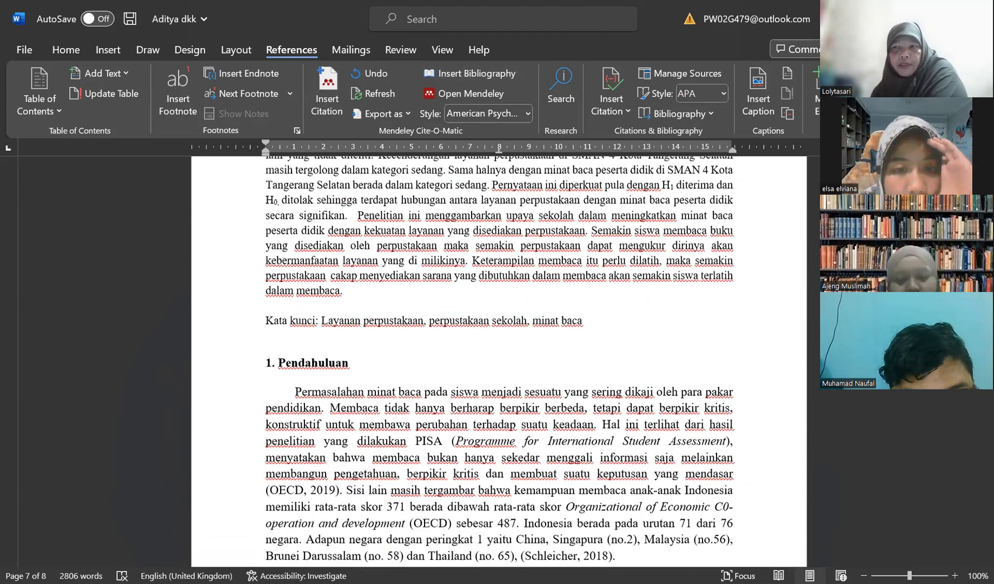
{"action": "scroll", "coordinate": [550, 219], "scroll_direction": "up", "scroll_amount": 8}
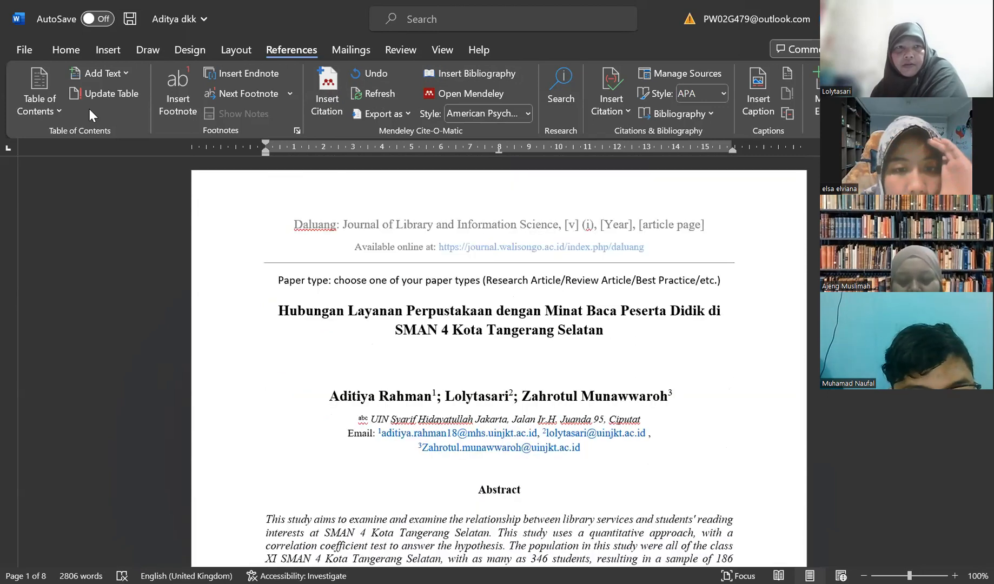
{"action": "left_click", "coordinate": [31, 48]}
{"action": "left_click", "coordinate": [55, 123]}
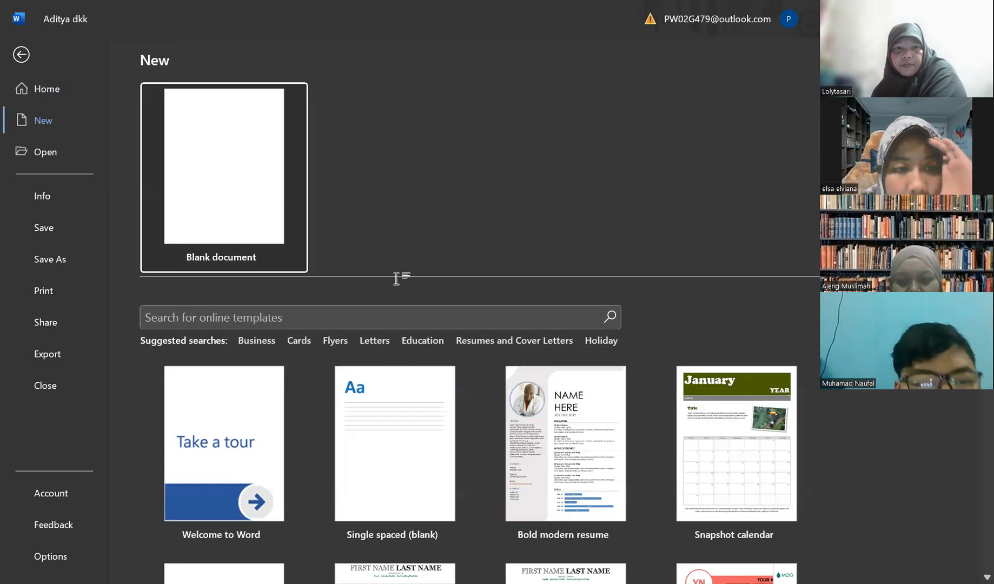
{"action": "key", "text": "Escape"}
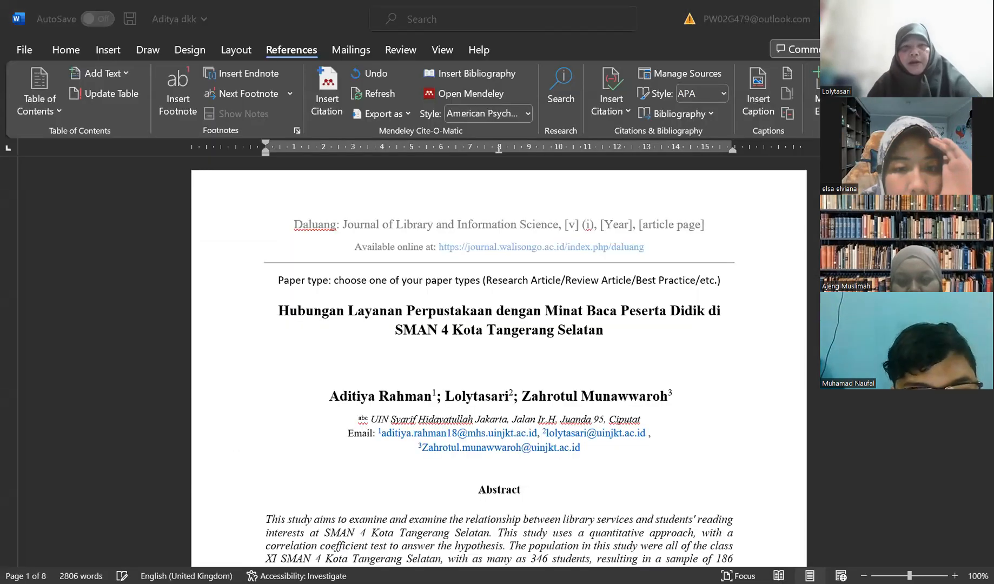
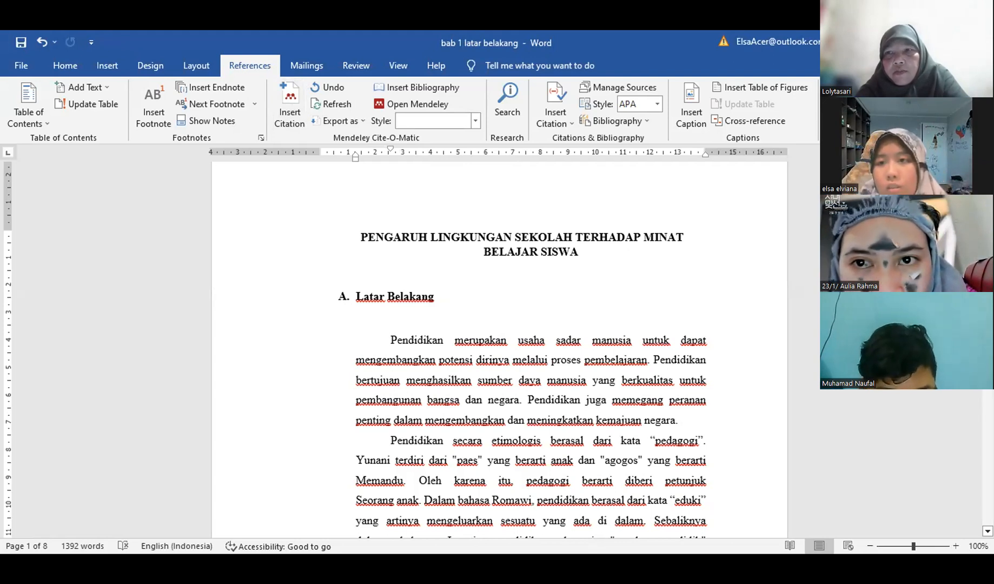
Close the document "bab 1 latar belakang" and save its changes
{"action": "left_click", "coordinate": [980, 42]}
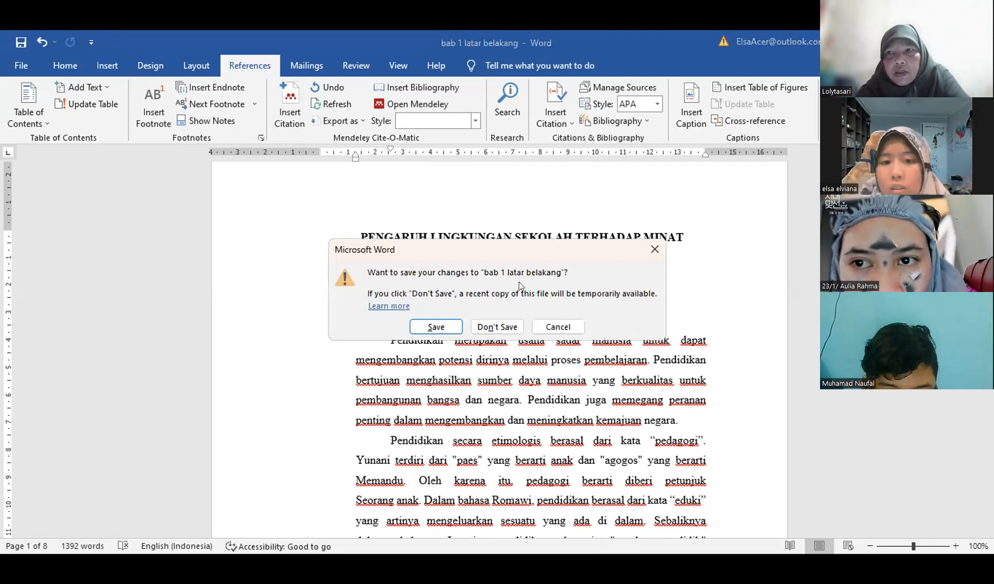
{"action": "left_click", "coordinate": [436, 327]}
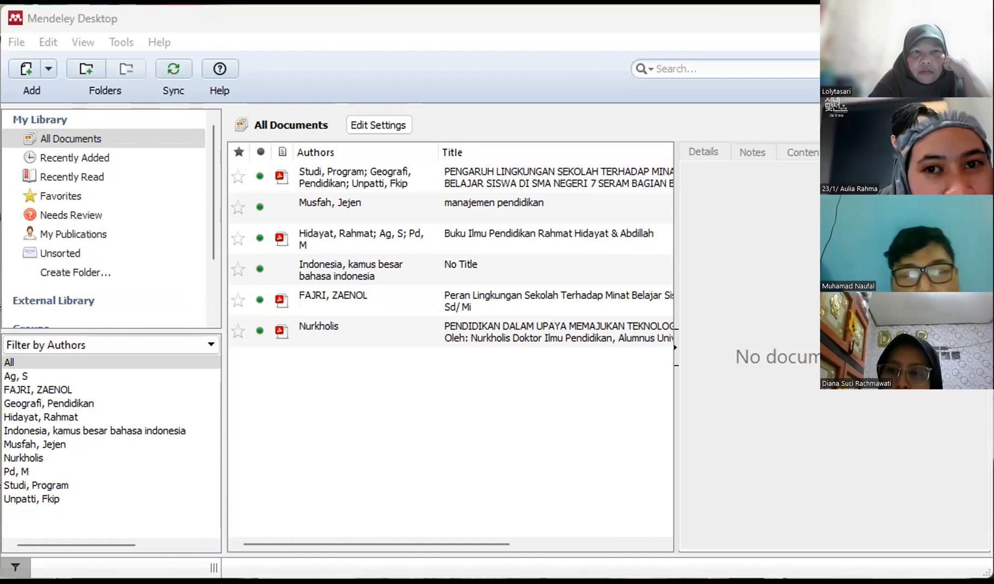
In Mendeley Desktop, add the PDF "peran lingkungan sekolah terhadap minat belajar si..." from the Downloads folder to the library
{"action": "left_click", "coordinate": [437, 386]}
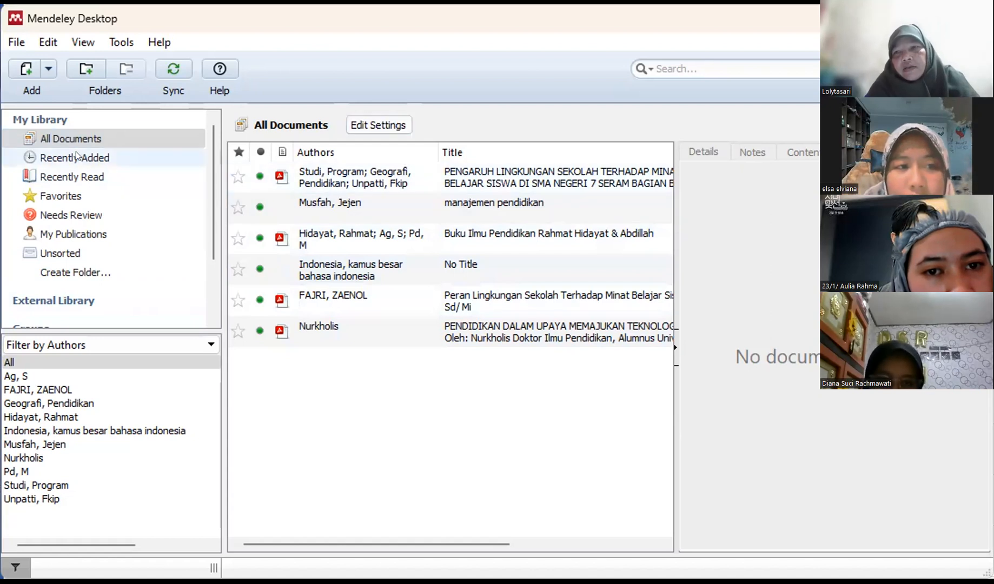
{"action": "left_click", "coordinate": [16, 42]}
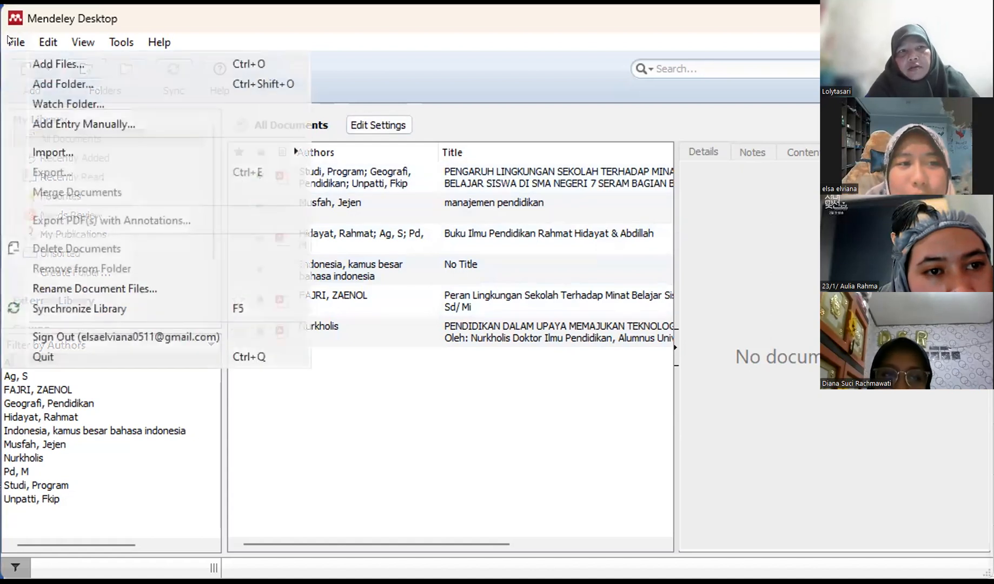
{"action": "left_click", "coordinate": [73, 63]}
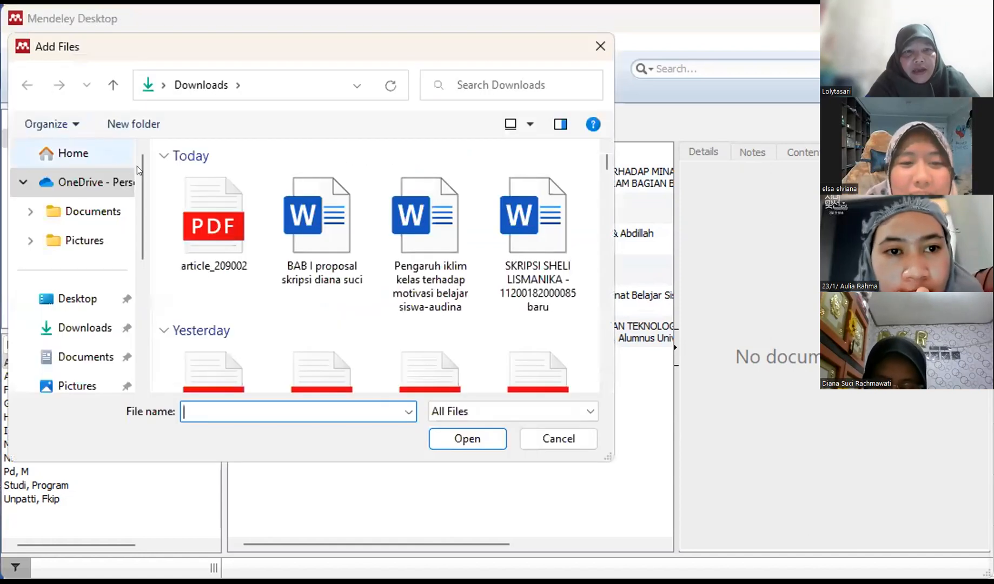
{"action": "left_click_drag", "start_coordinate": [601, 156], "coordinate": [602, 183]}
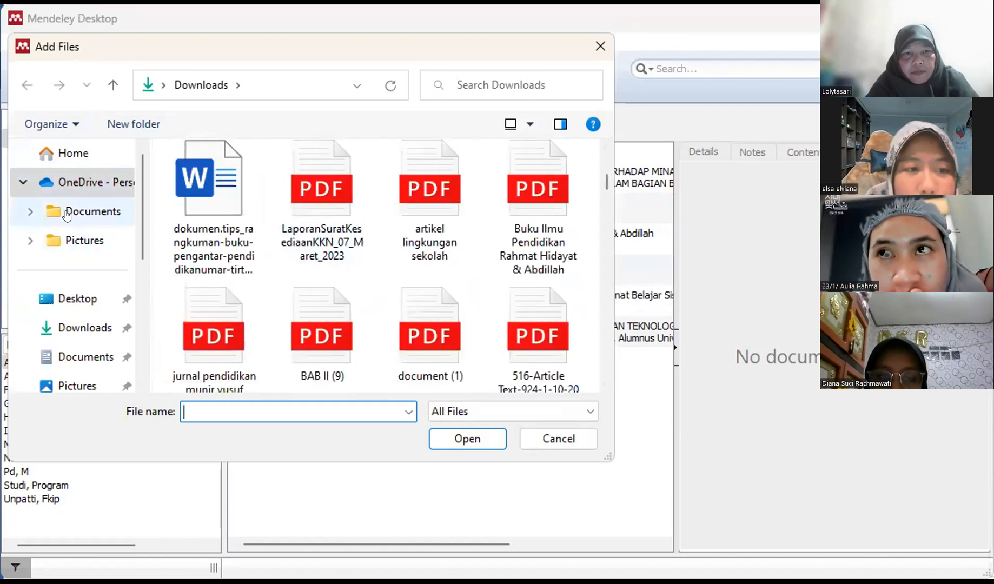
{"action": "mouse_move", "coordinate": [602, 187]}
{"action": "left_mouse_down"}
{"action": "mouse_move", "coordinate": [603, 216]}
{"action": "mouse_move", "coordinate": [598, 184]}
{"action": "left_mouse_up"}
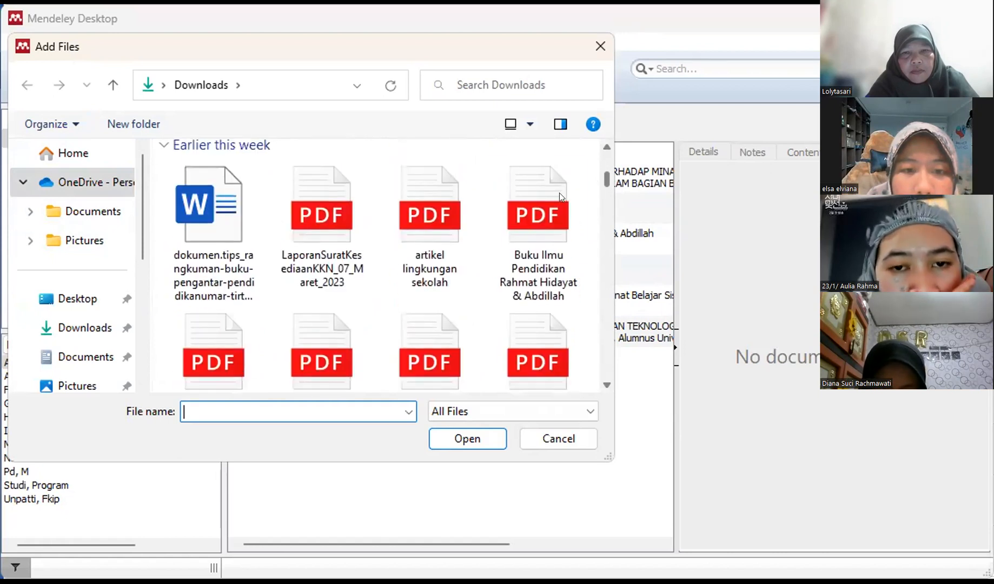
{"action": "left_click_drag", "start_coordinate": [601, 184], "coordinate": [604, 185]}
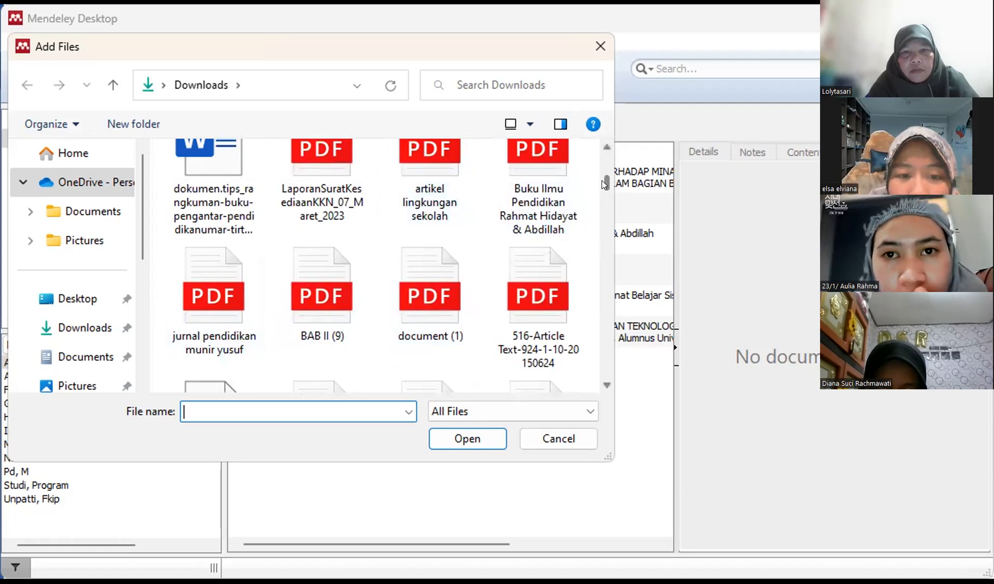
{"action": "scroll", "coordinate": [605, 184], "scroll_direction": "down", "scroll_amount": 3}
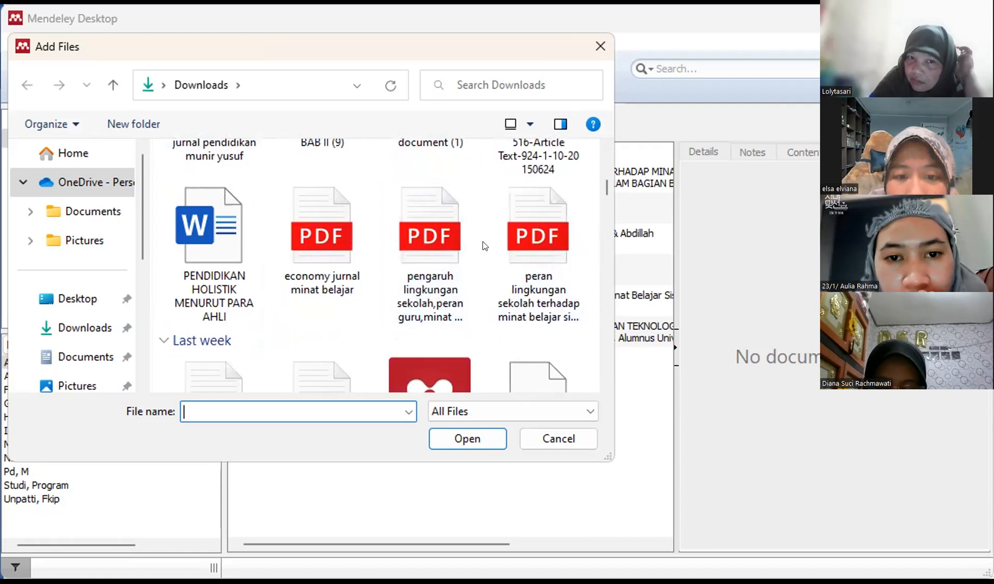
{"action": "left_click", "coordinate": [525, 252]}
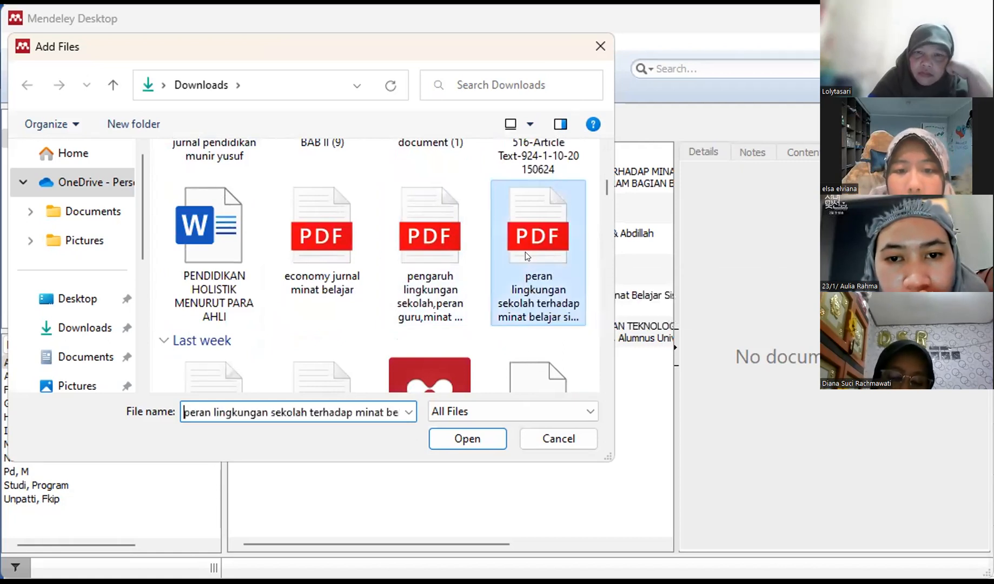
{"action": "double_click", "coordinate": [525, 252]}
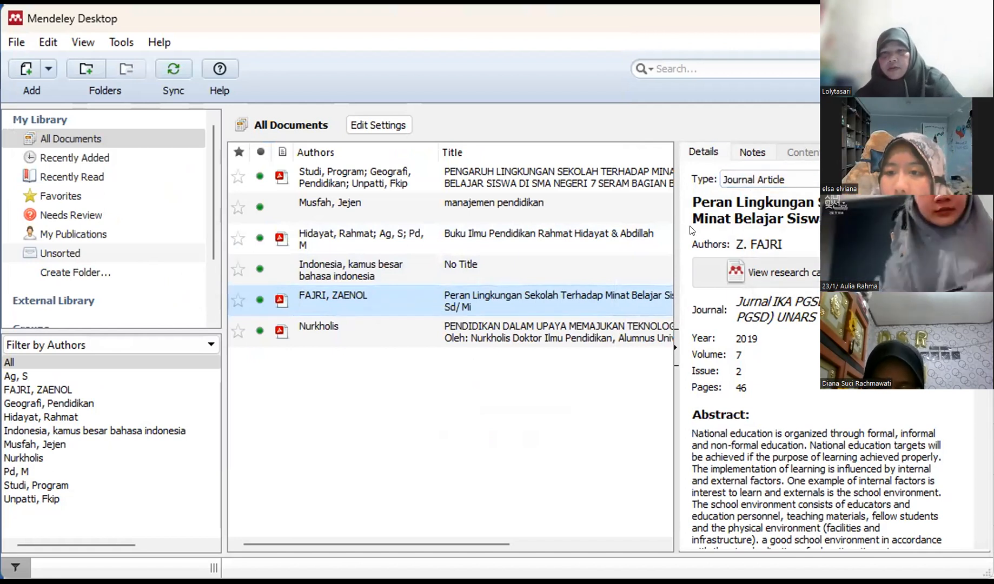
Review the added article's details from abstract to catalog IDs and open its attached PDF
{"action": "scroll", "coordinate": [690, 229], "scroll_direction": "down", "scroll_amount": 3}
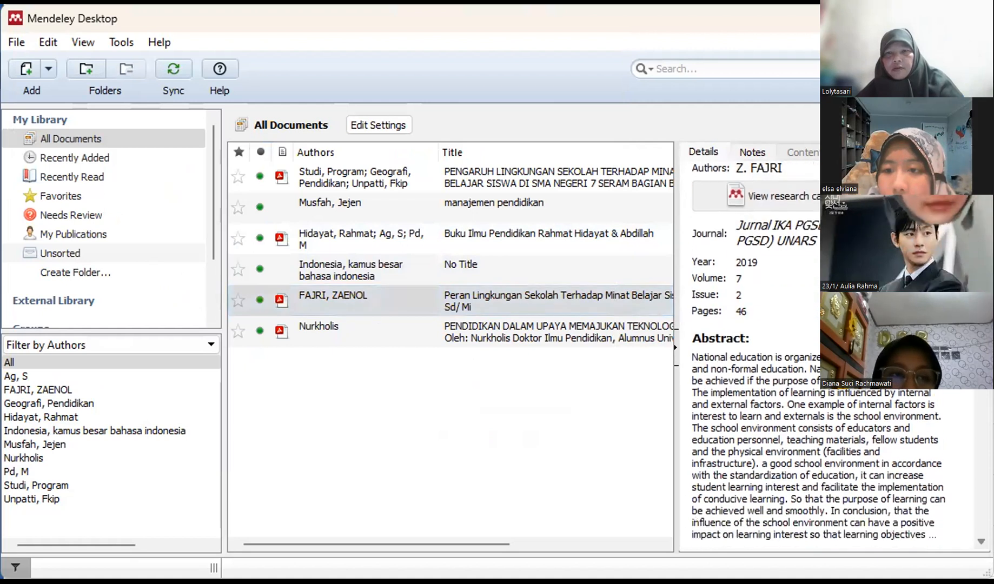
{"action": "scroll", "coordinate": [757, 352], "scroll_direction": "down", "scroll_amount": 5}
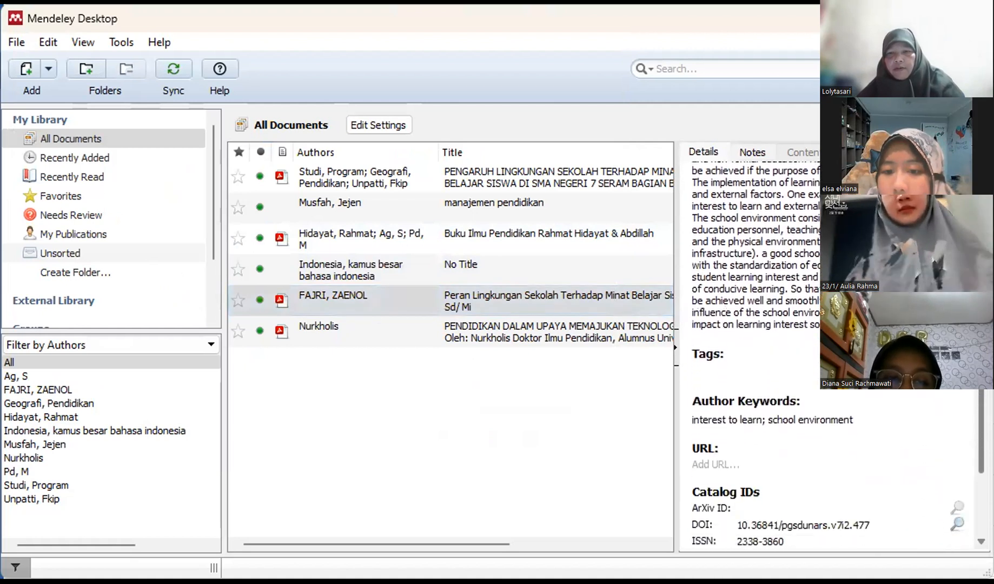
{"action": "scroll", "coordinate": [757, 352], "scroll_direction": "down", "scroll_amount": 2}
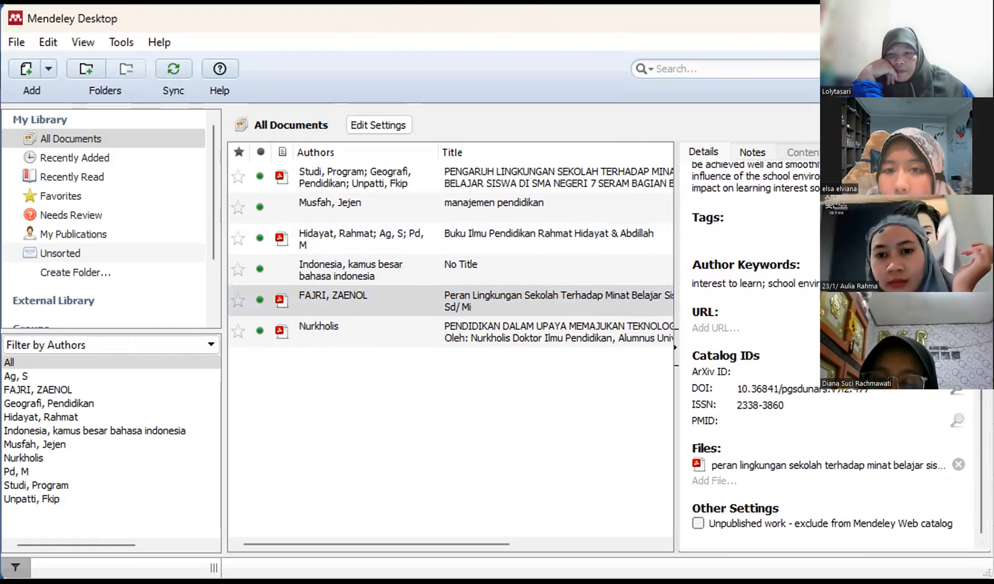
{"action": "left_click", "coordinate": [719, 464]}
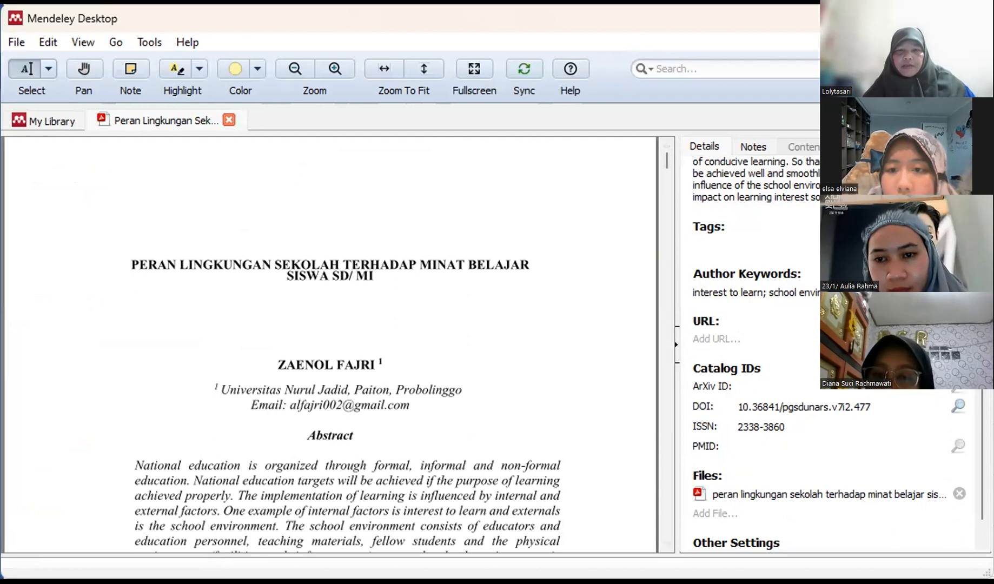
In the article's Authors detail, rewrite the author's last name with only its first letter capitalised
{"action": "left_click_drag", "start_coordinate": [982, 454], "coordinate": [982, 268]}
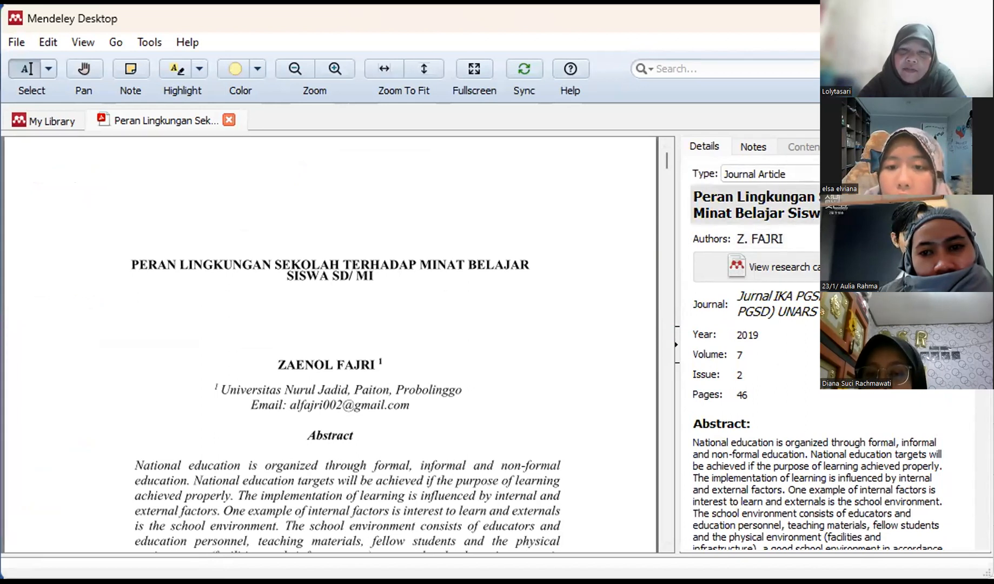
{"action": "left_click", "coordinate": [827, 206]}
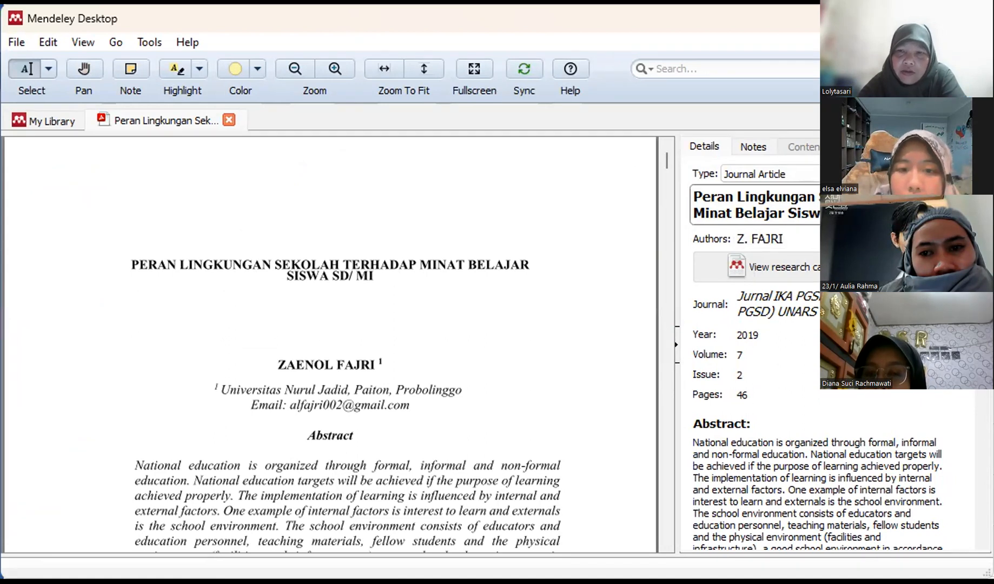
{"action": "left_click", "coordinate": [776, 234]}
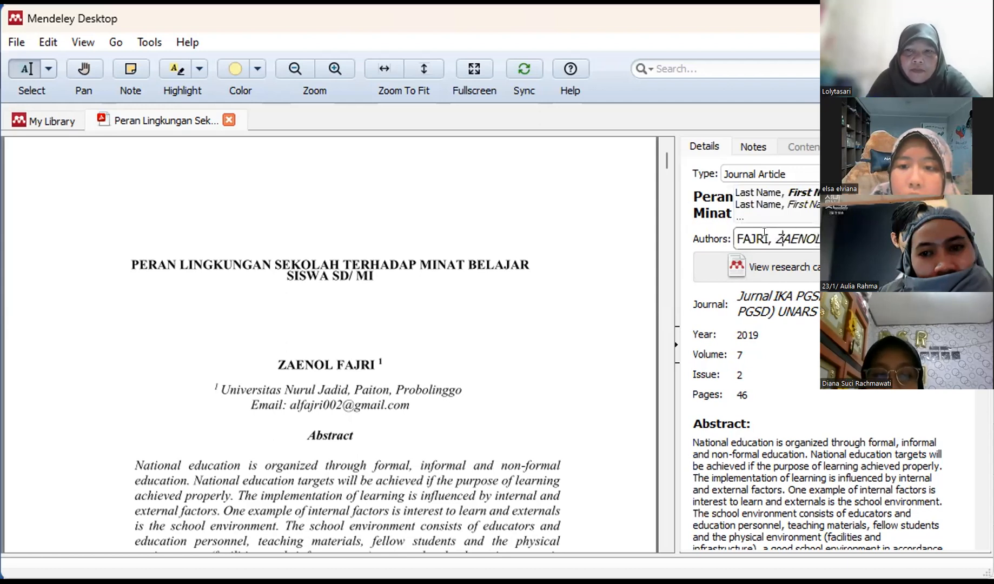
{"action": "left_click", "coordinate": [764, 232]}
{"action": "key", "text": "BackSpace"}
{"action": "key", "text": "BackSpace"}
{"action": "key", "text": "BackSpace"}
{"action": "key", "text": "BackSpace"}
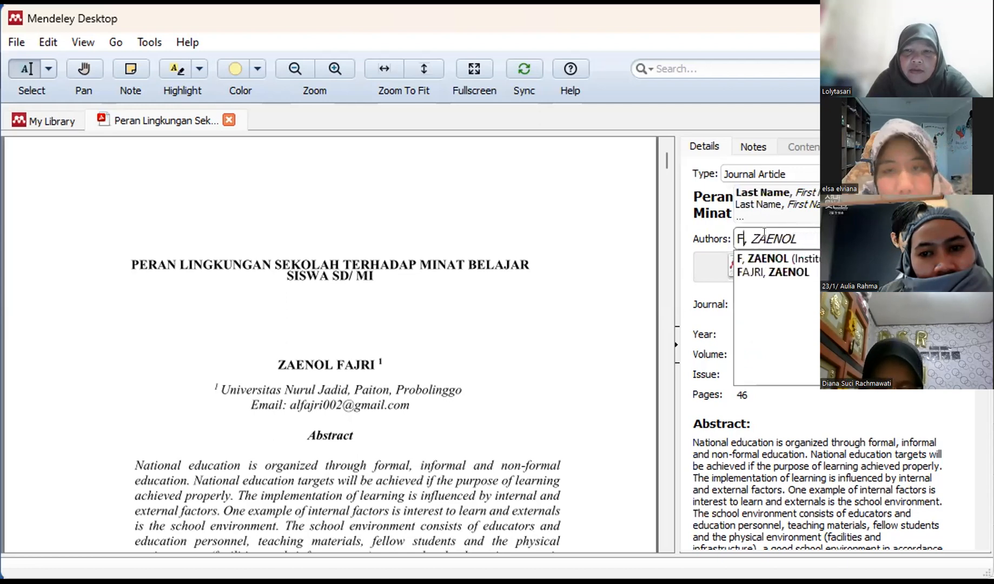
{"action": "type", "text": "ajri"}
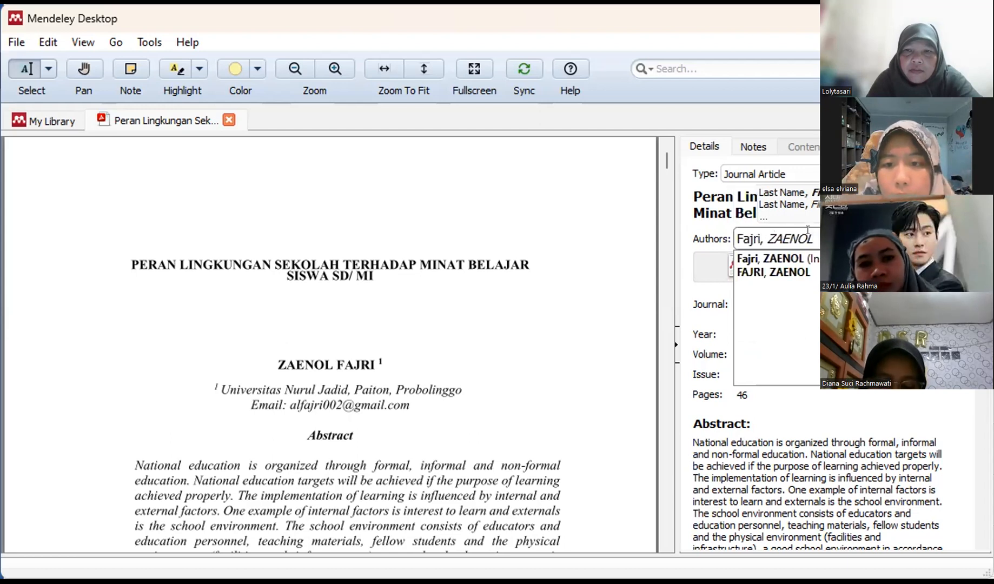
Rewrite the author's first name with only its first letter capitalised and accept the corrected author entry
{"action": "key", "text": "BackSpace"}
{"action": "key", "text": "BackSpace"}
{"action": "key", "text": "BackSpace"}
{"action": "key", "text": "BackSpace"}
{"action": "key", "text": "BackSpace"}
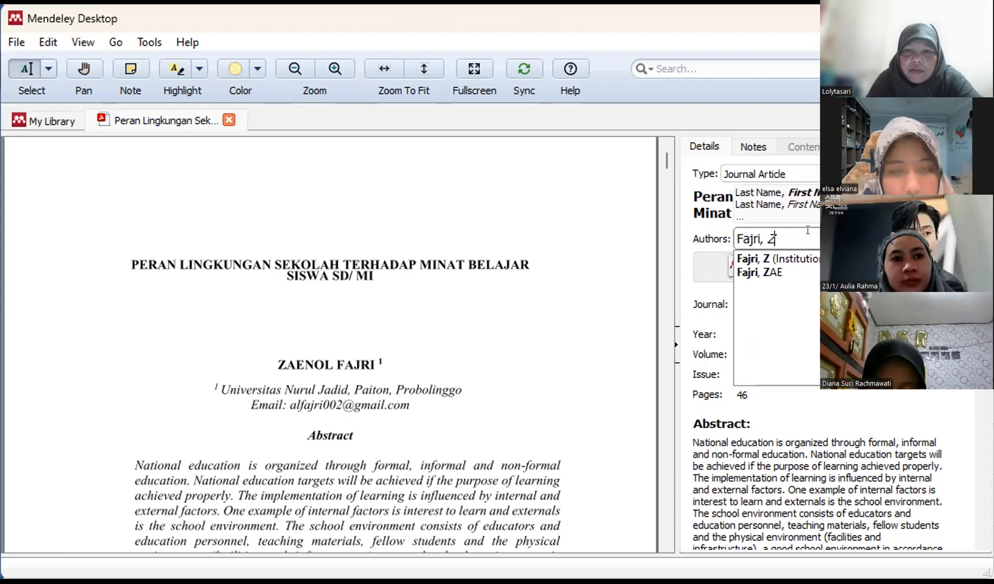
{"action": "type", "text": "ae"}
{"action": "type", "text": "nol"}
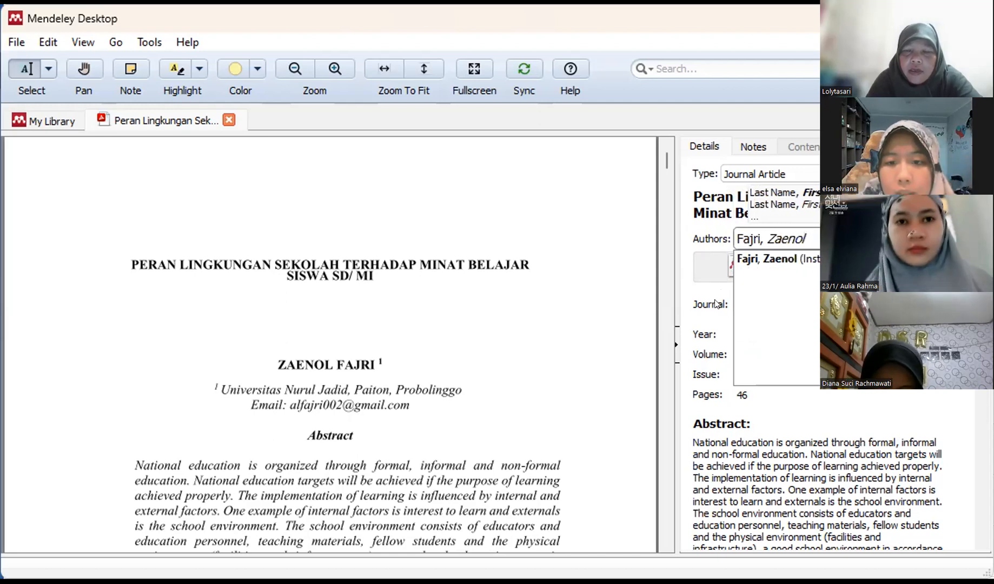
{"action": "left_click", "coordinate": [750, 258]}
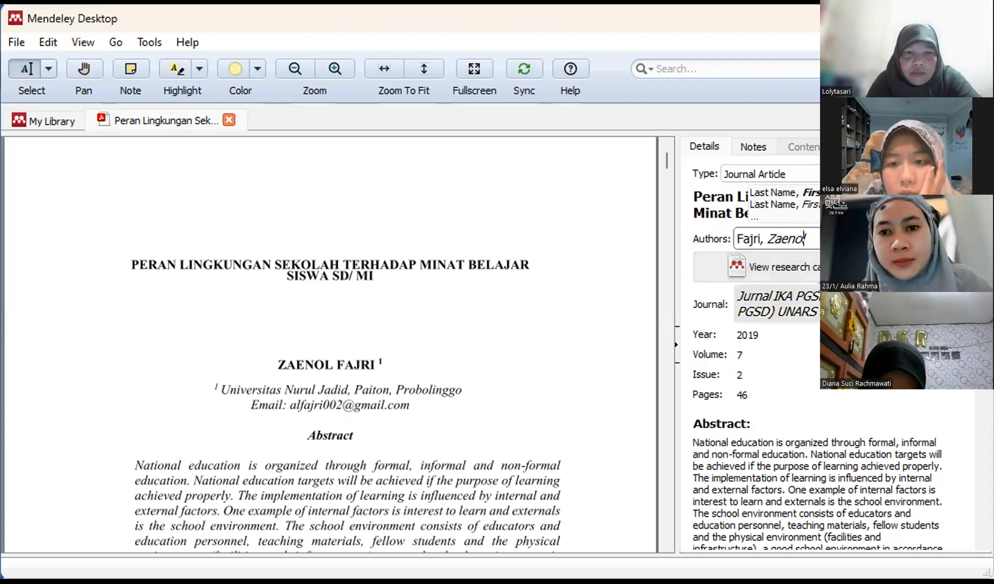
Look through the article's first PDF page and check its details down to the URL, catalog IDs and attached file
{"action": "left_click_drag", "start_coordinate": [660, 164], "coordinate": [661, 178]}
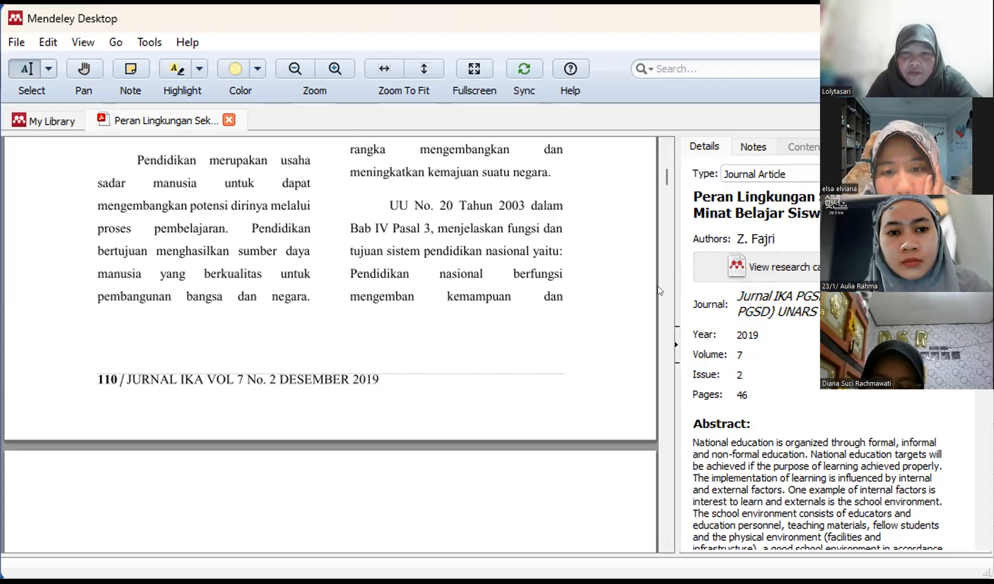
{"action": "left_click_drag", "start_coordinate": [668, 171], "coordinate": [663, 174]}
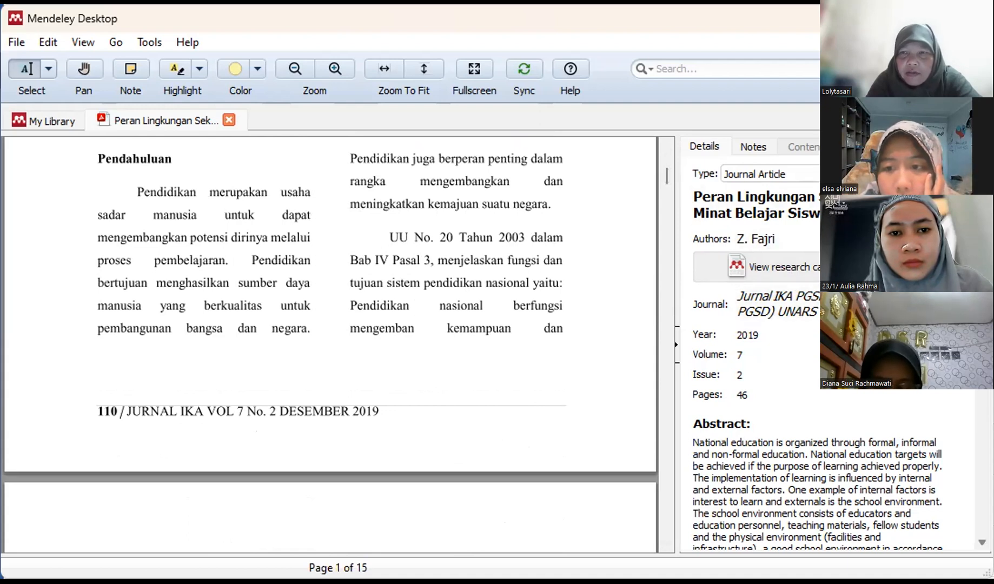
{"action": "scroll", "coordinate": [833, 352], "scroll_direction": "down", "scroll_amount": 8}
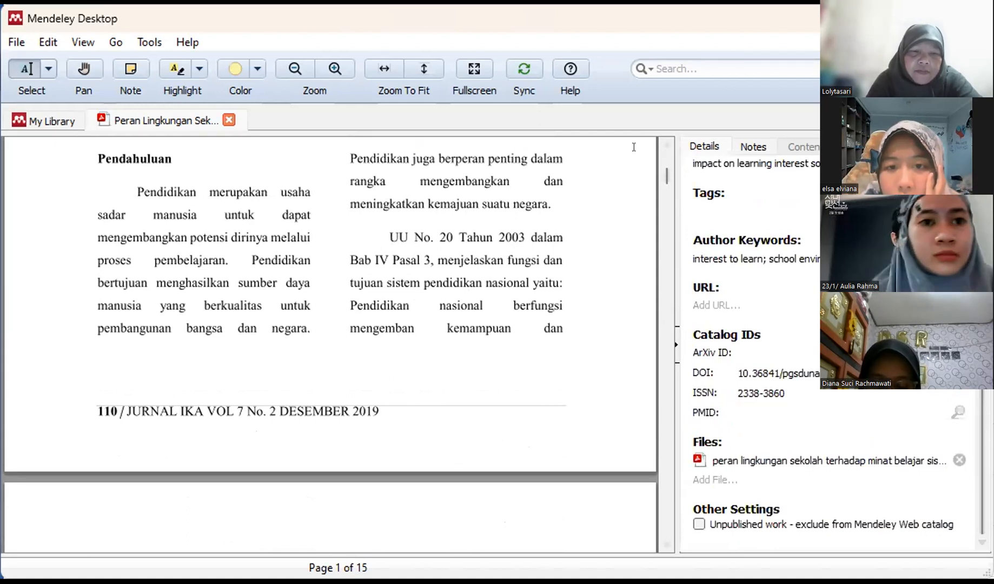
{"action": "left_click_drag", "start_coordinate": [660, 170], "coordinate": [665, 484]}
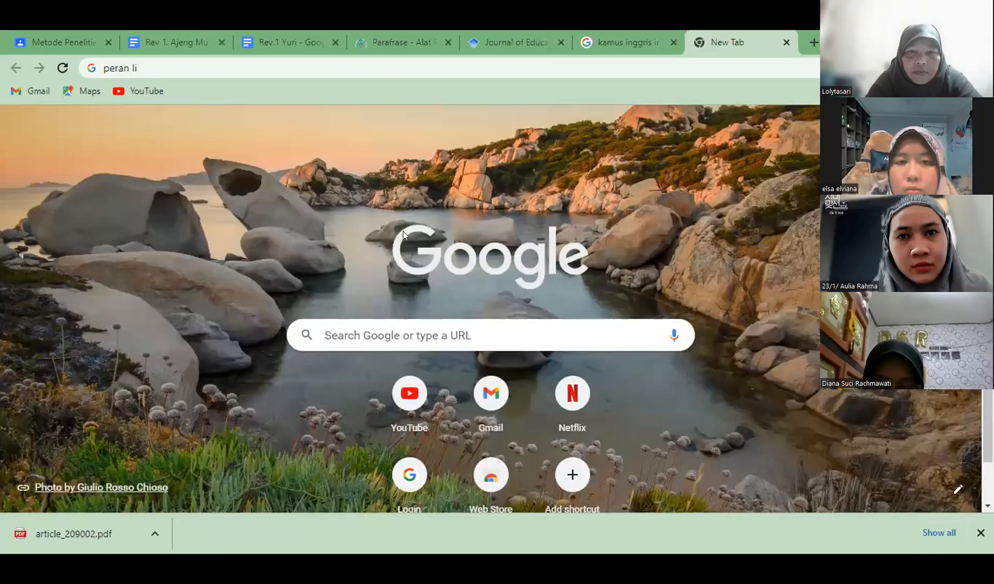
Switch to Chrome and search Google for "peran lingkungan sekolah terhadap minat belajar siswa"
{"action": "left_click", "coordinate": [371, 328]}
{"action": "type", "text": "peran ling"}
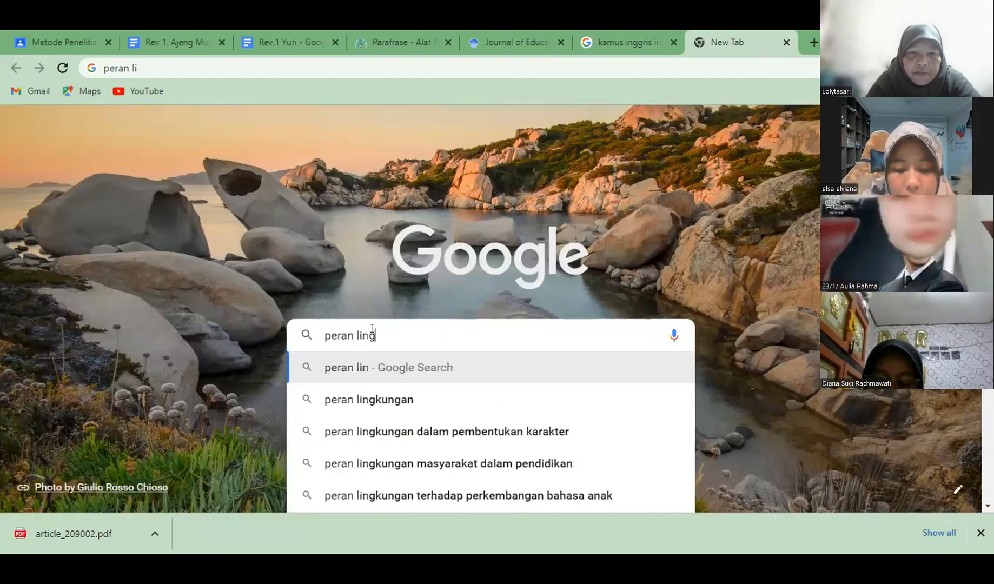
{"action": "type", "text": "kungan se"}
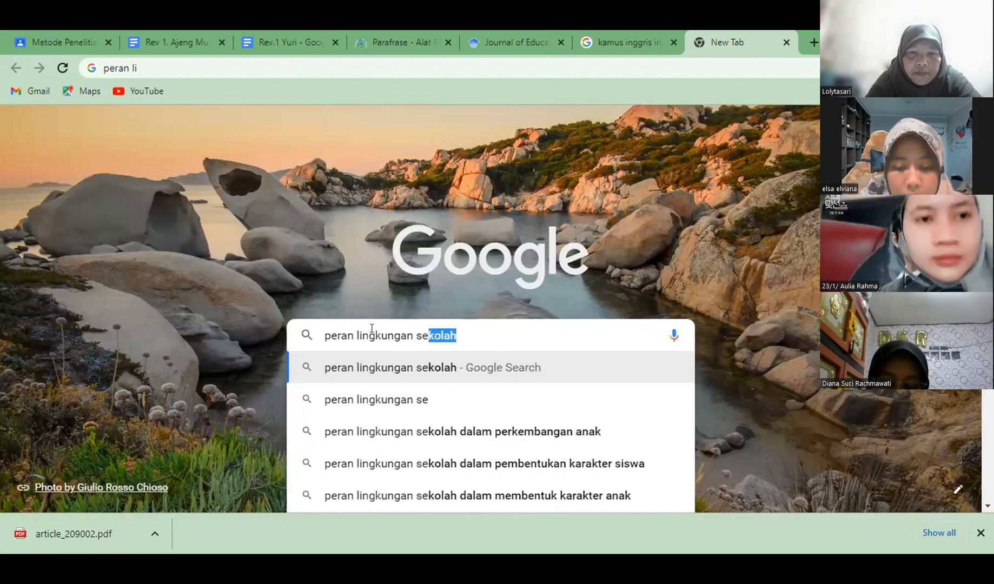
{"action": "type", "text": "kolah terh"}
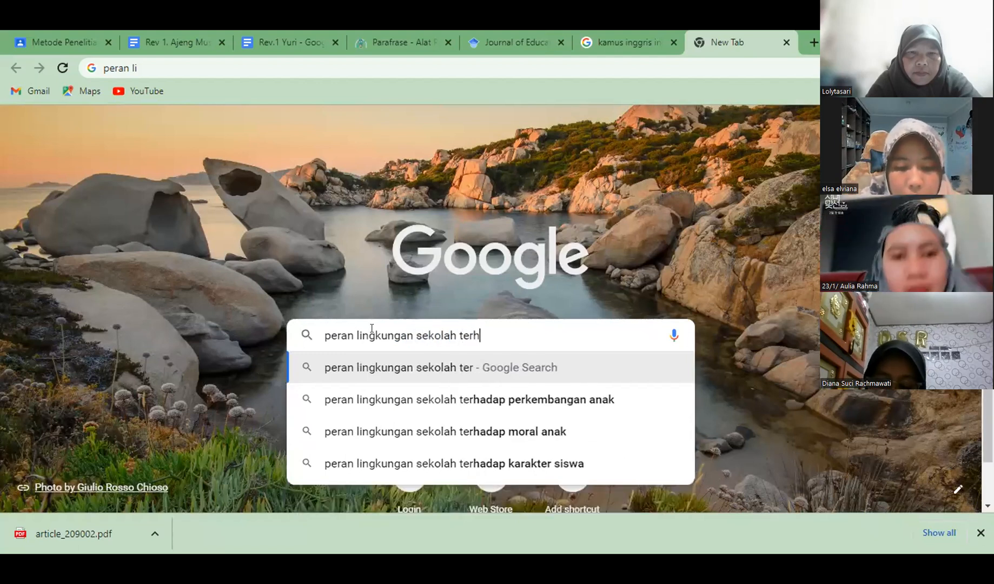
{"action": "type", "text": "adap "}
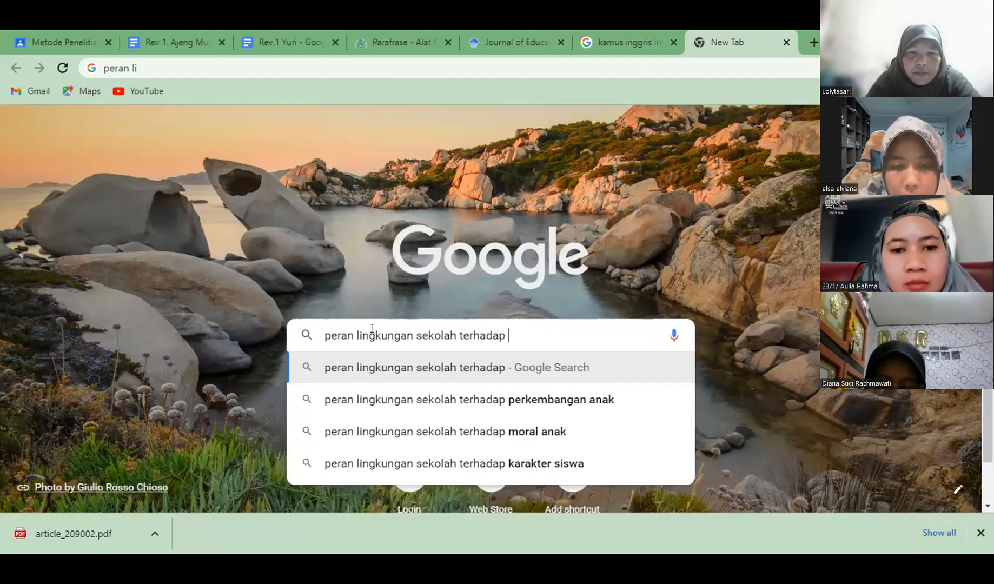
{"action": "type", "text": "minat"}
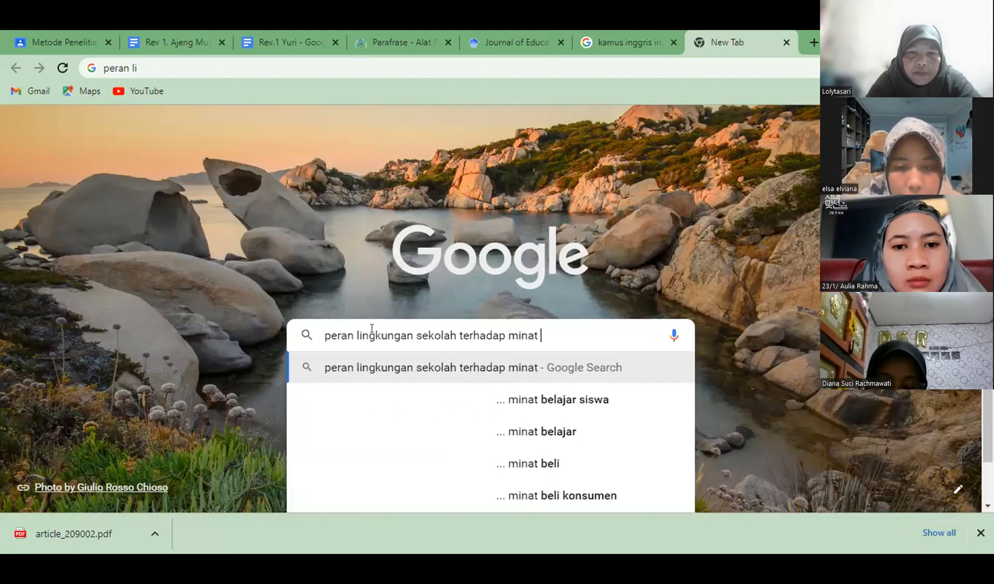
{"action": "left_click", "coordinate": [443, 400]}
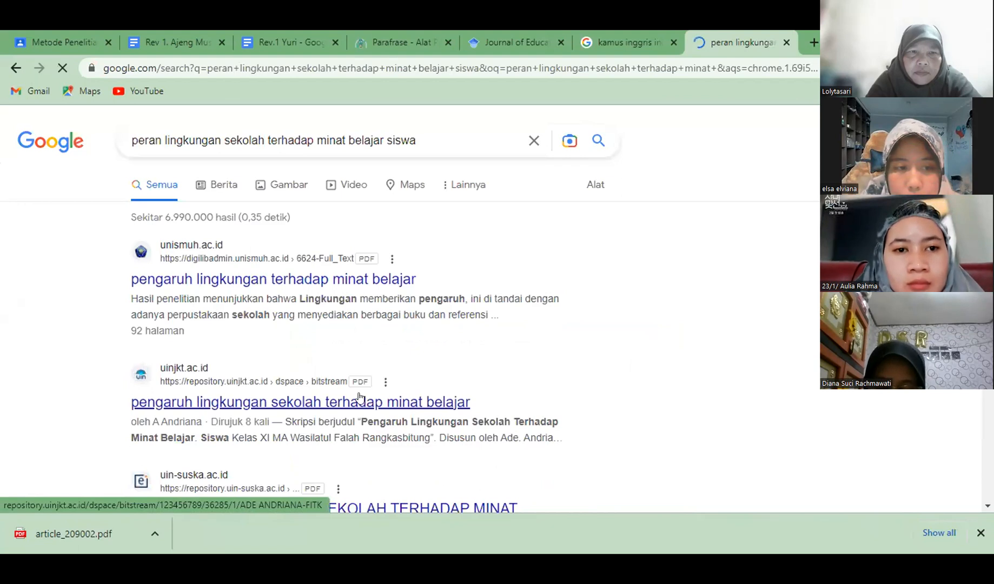
Refine the Google search by adding the article author's last and first name to the query
{"action": "left_click", "coordinate": [418, 140]}
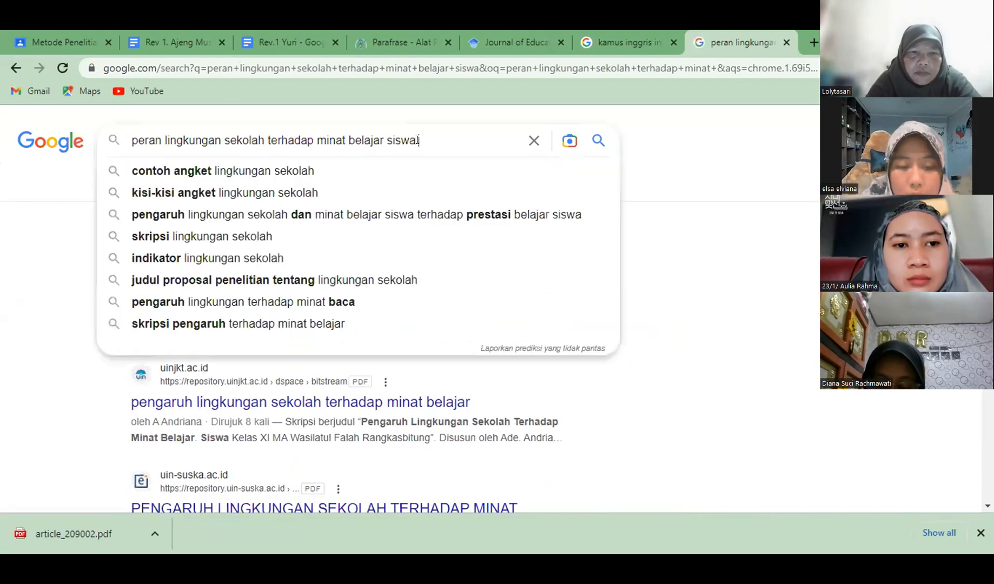
{"action": "type", "text": "fajri"}
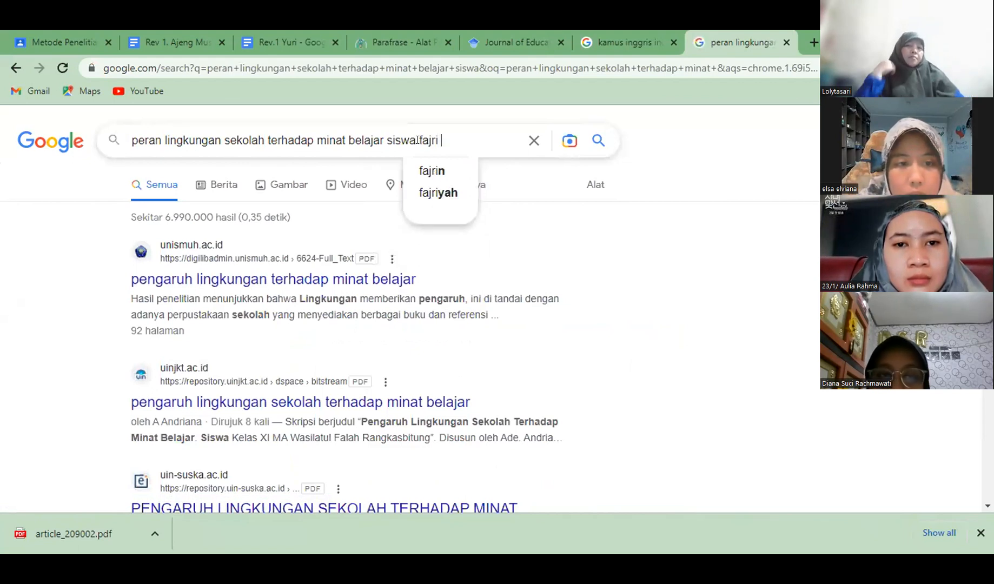
{"action": "type", "text": " zaenol"}
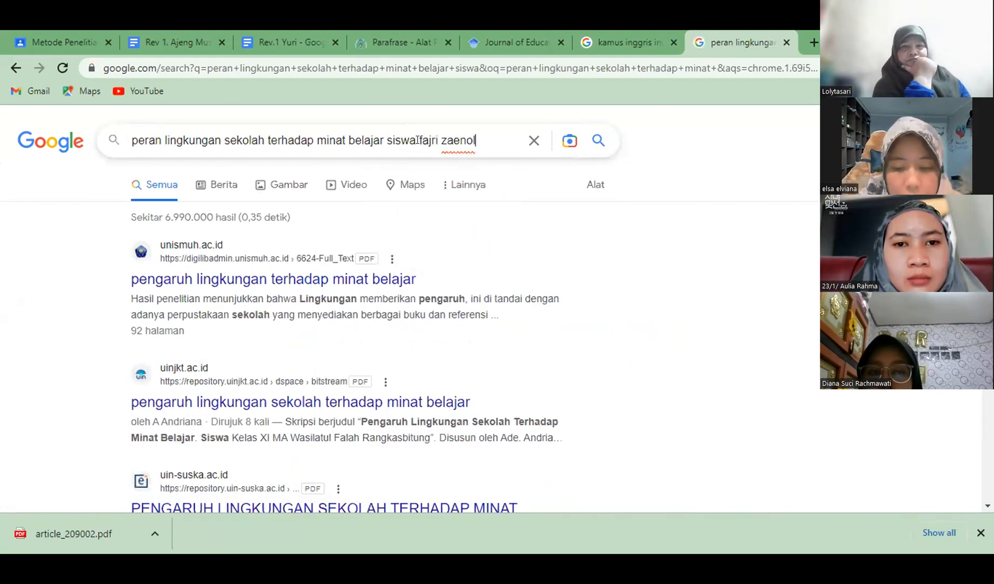
{"action": "key", "text": "Return"}
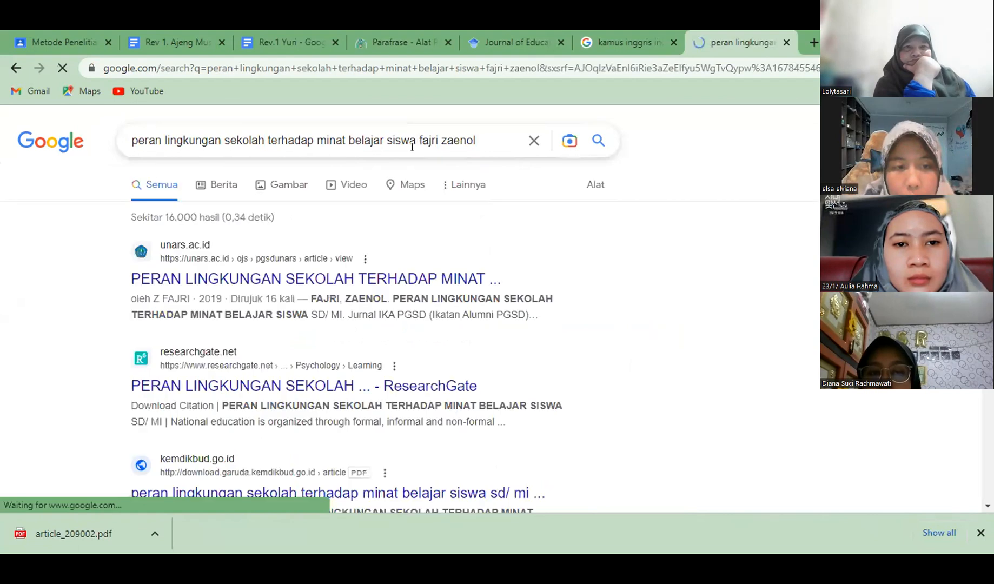
Open the article's page on unars.ac.id, check its title and abstract, and select its web address for copying
{"action": "left_click", "coordinate": [319, 279]}
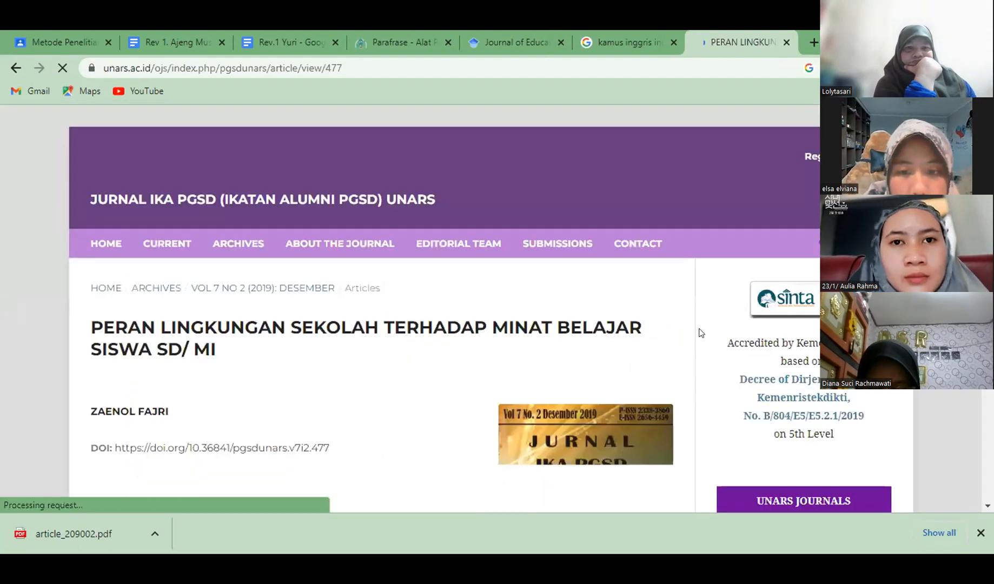
{"action": "scroll", "coordinate": [378, 308], "scroll_direction": "down", "scroll_amount": 4}
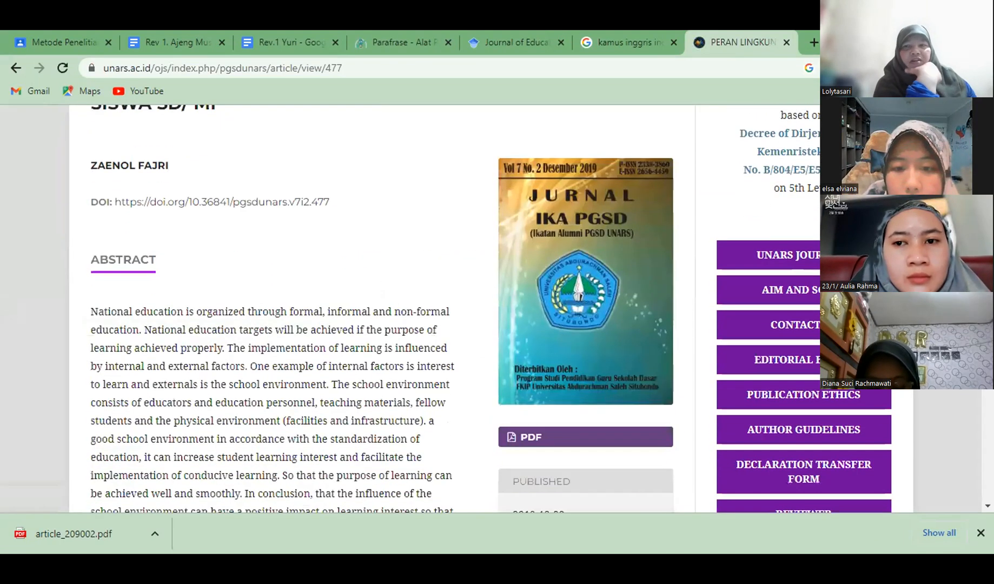
{"action": "scroll", "coordinate": [379, 308], "scroll_direction": "up", "scroll_amount": 5}
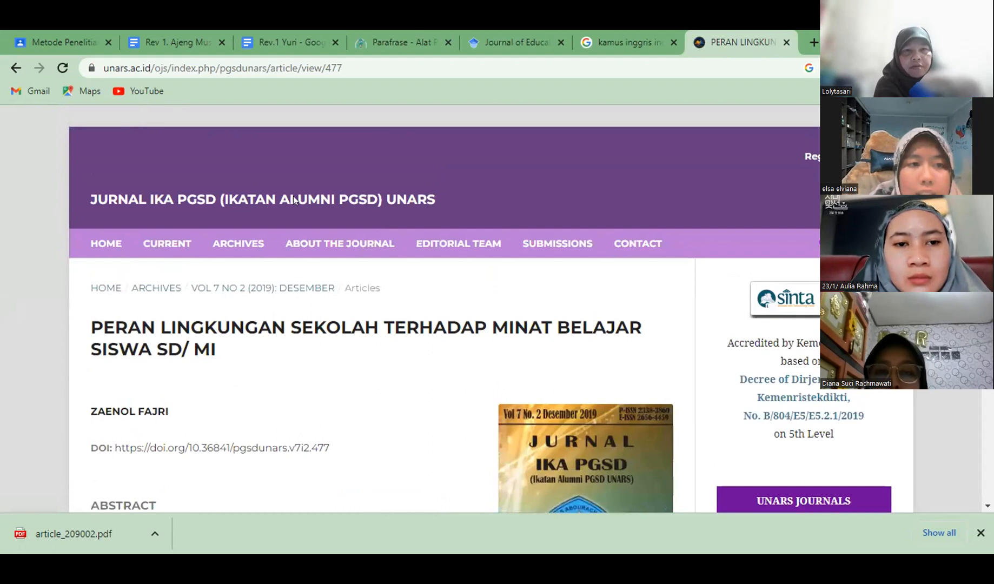
{"action": "left_click", "coordinate": [98, 65]}
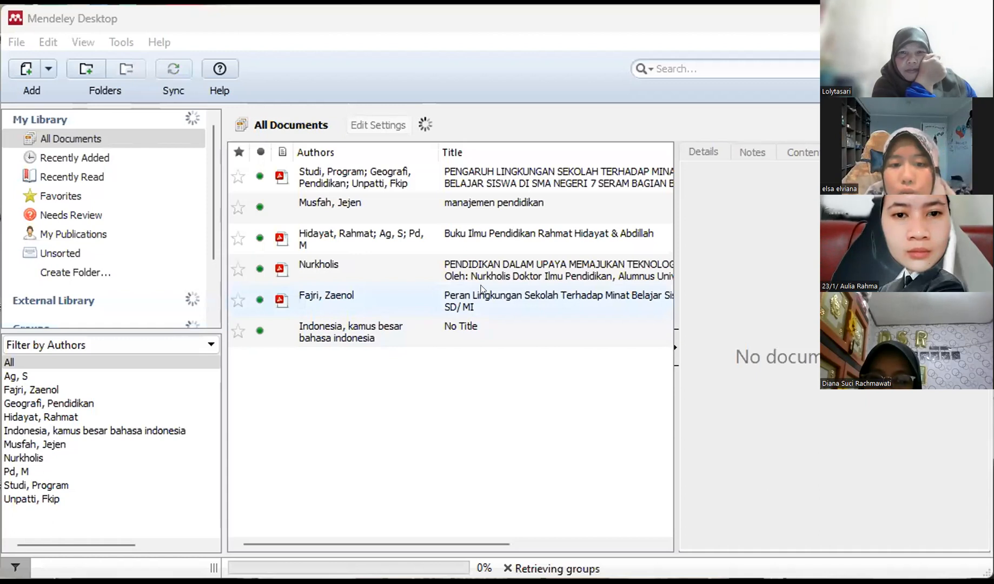
In Mendeley Desktop, paste the copied unars.ac.id address as the URL of "Peran Lingkungan Sekolah Terhadap Minat Belajar Siswa SD/ MI" and review its details
{"action": "left_click", "coordinate": [360, 298]}
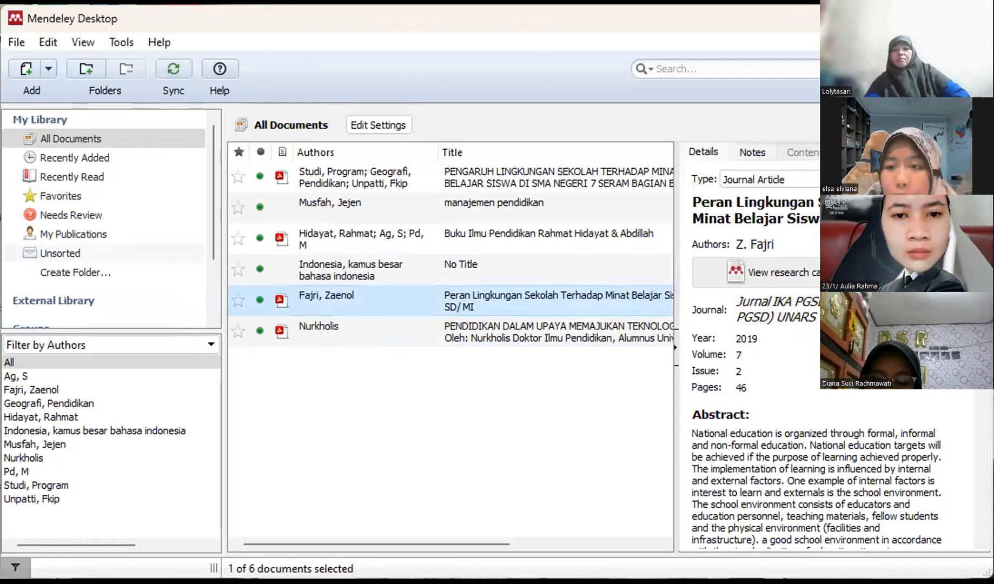
{"action": "left_click", "coordinate": [947, 19]}
{"action": "left_click_drag", "start_coordinate": [985, 260], "coordinate": [985, 346]}
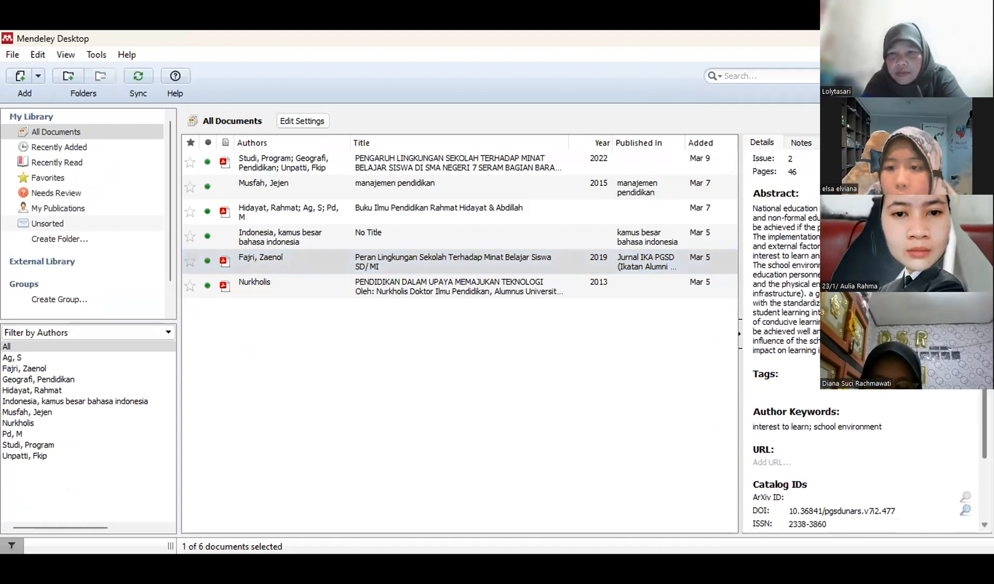
{"action": "scroll", "coordinate": [984, 346], "scroll_direction": "down", "scroll_amount": 3}
{"action": "left_click", "coordinate": [807, 352]}
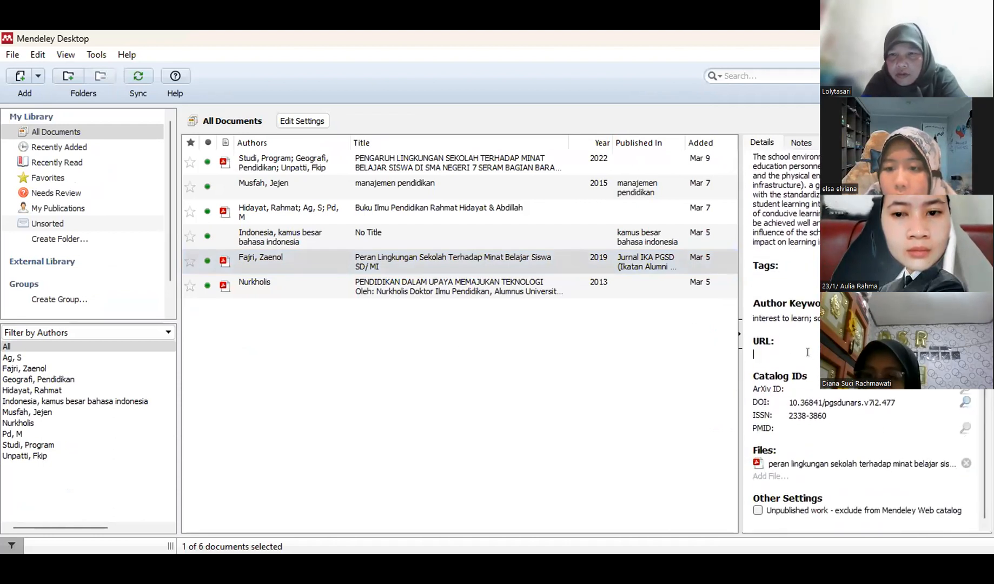
{"action": "key", "text": "ctrl+v"}
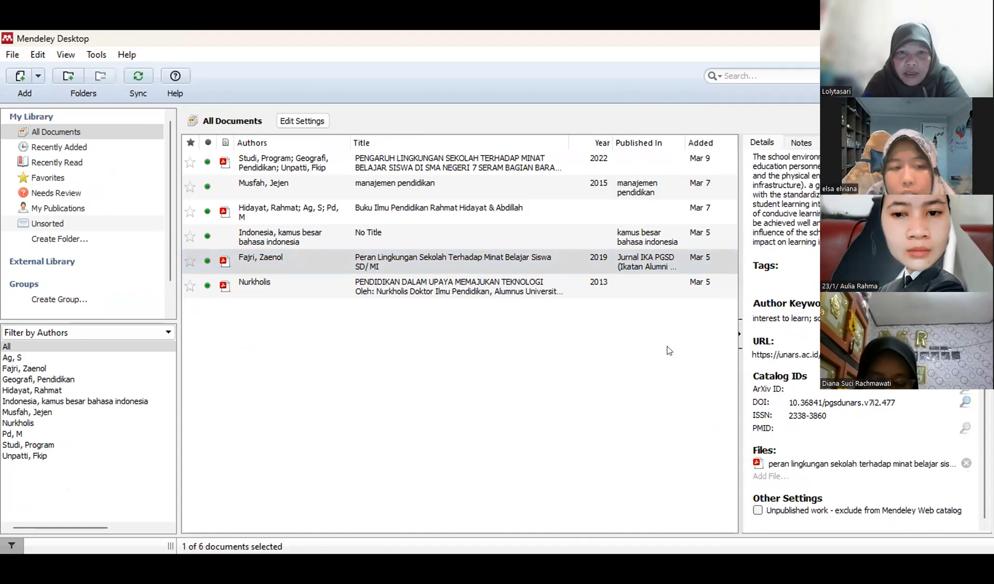
{"action": "scroll", "coordinate": [866, 460], "scroll_direction": "up", "scroll_amount": 5}
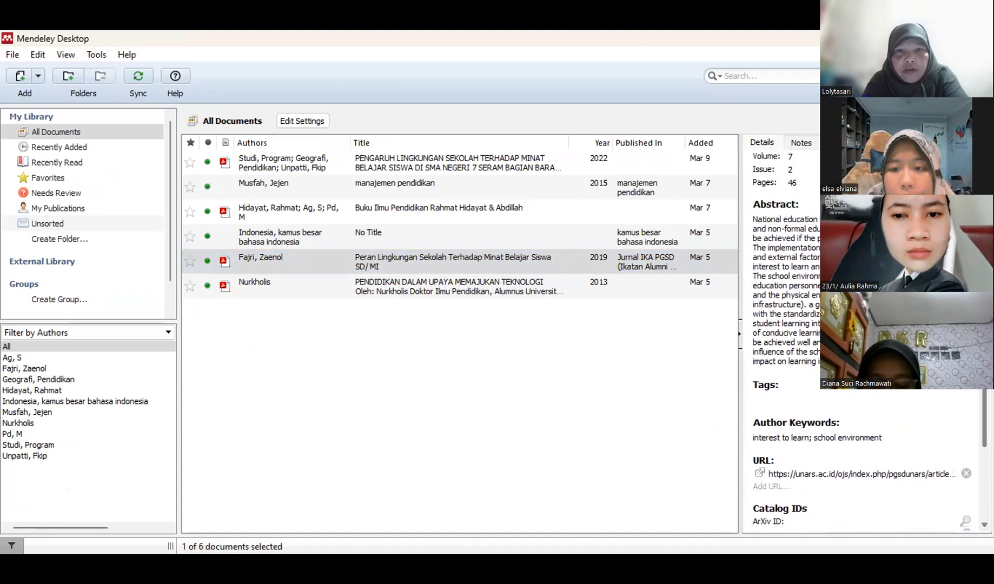
{"action": "scroll", "coordinate": [860, 433], "scroll_direction": "up", "scroll_amount": 3}
{"action": "scroll", "coordinate": [854, 341], "scroll_direction": "down", "scroll_amount": 6}
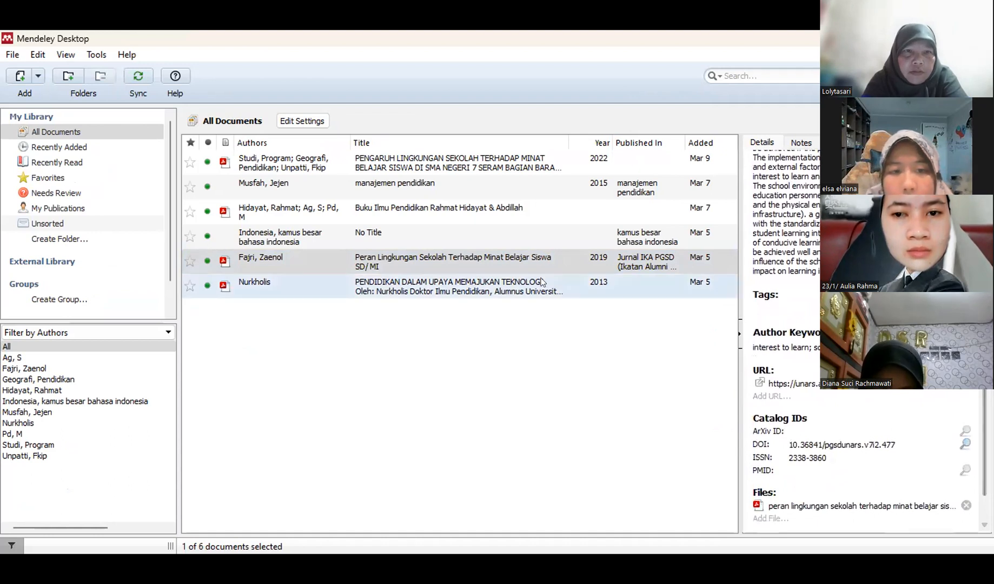
Open the PDF of "PENGARUH LINGKUNGAN SEKOLAH TERHADAP MINAT BELAJAR SISWA DI SMA NEGERI 7 SERAM BAGIAN BARAT" and view its details from the beginning
{"action": "left_click", "coordinate": [454, 254]}
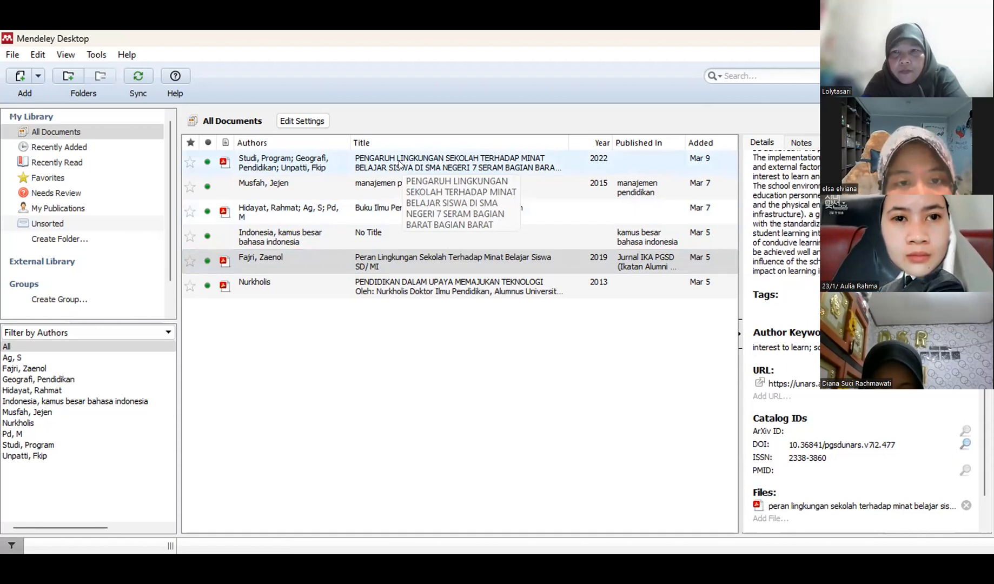
{"action": "double_click", "coordinate": [399, 163]}
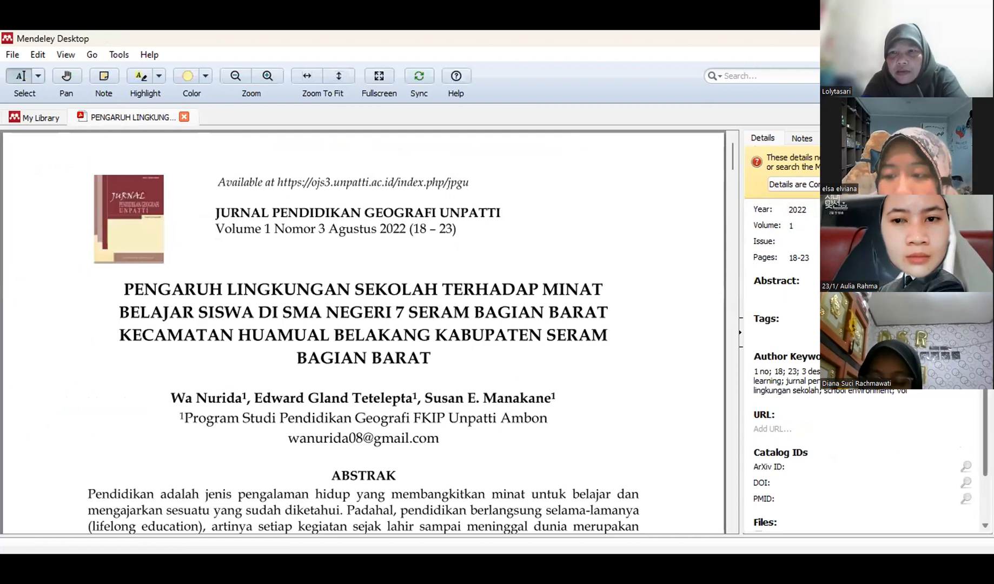
{"action": "scroll", "coordinate": [865, 368], "scroll_direction": "up", "scroll_amount": 4}
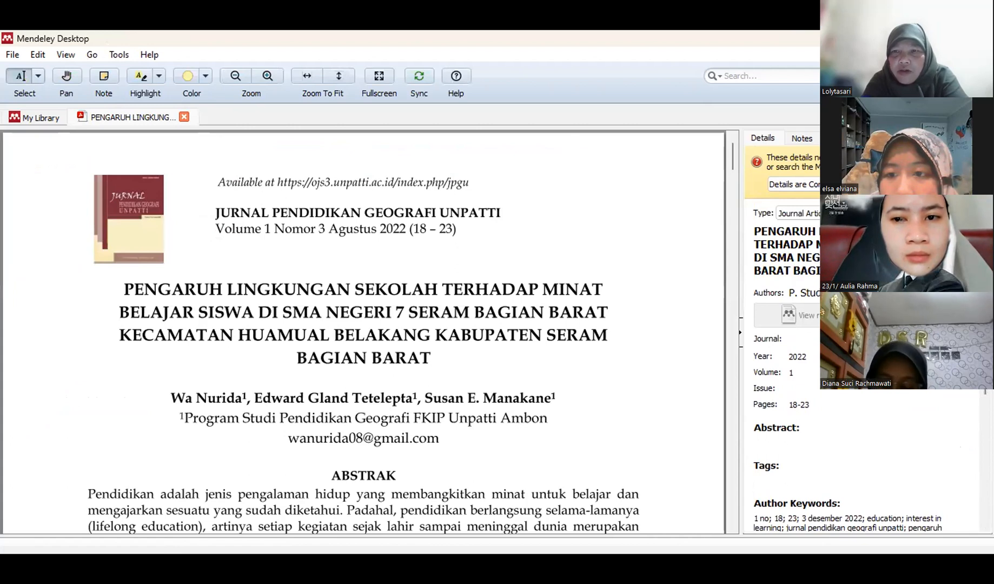
In the article's title detail, rewrite the first word as "Pengaruh" with only its first letter capitalised
{"action": "left_click", "coordinate": [770, 228]}
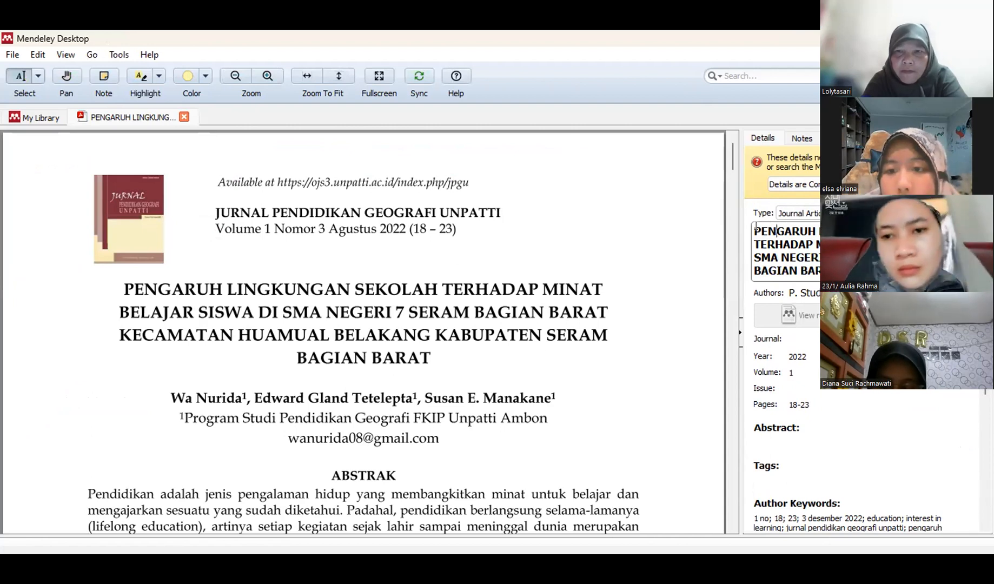
{"action": "left_click_drag", "start_coordinate": [761, 229], "coordinate": [860, 273]}
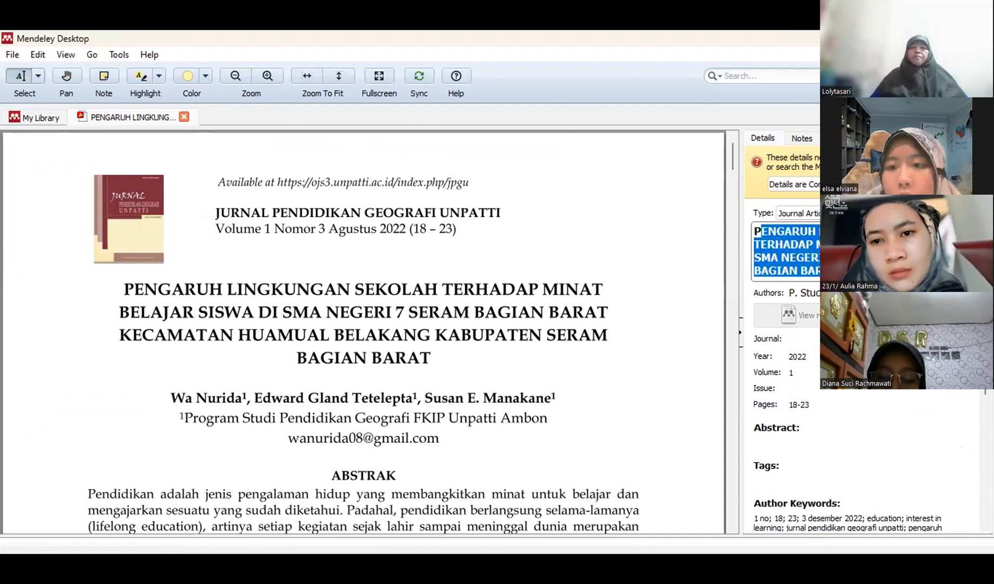
{"action": "left_click", "coordinate": [811, 226]}
{"action": "key", "text": "BackSpace"}
{"action": "key", "text": "BackSpace"}
{"action": "key", "text": "BackSpace"}
{"action": "key", "text": "BackSpace"}
{"action": "key", "text": "BackSpace"}
{"action": "key", "text": "BackSpace"}
{"action": "key", "text": "BackSpace"}
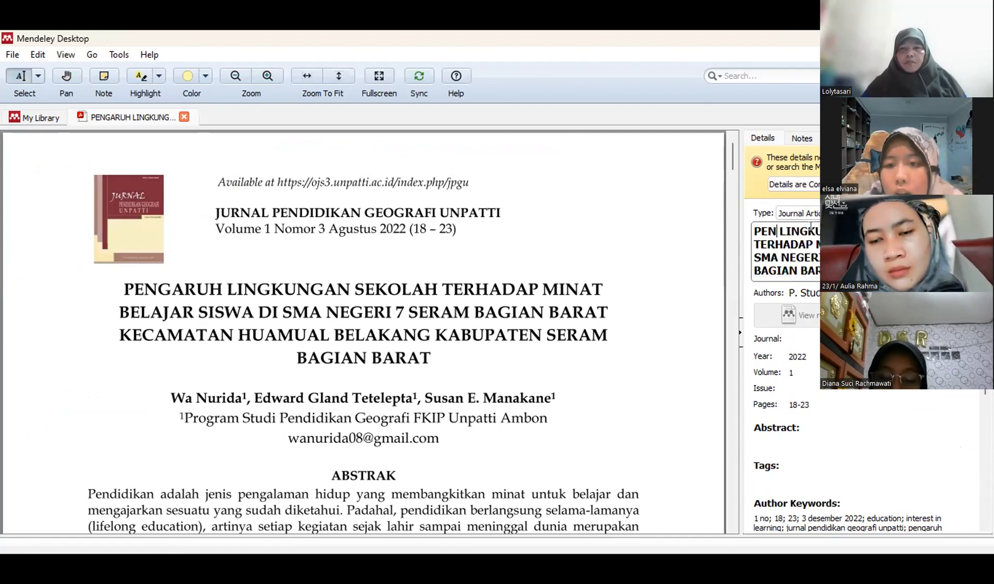
{"action": "type", "text": "e"}
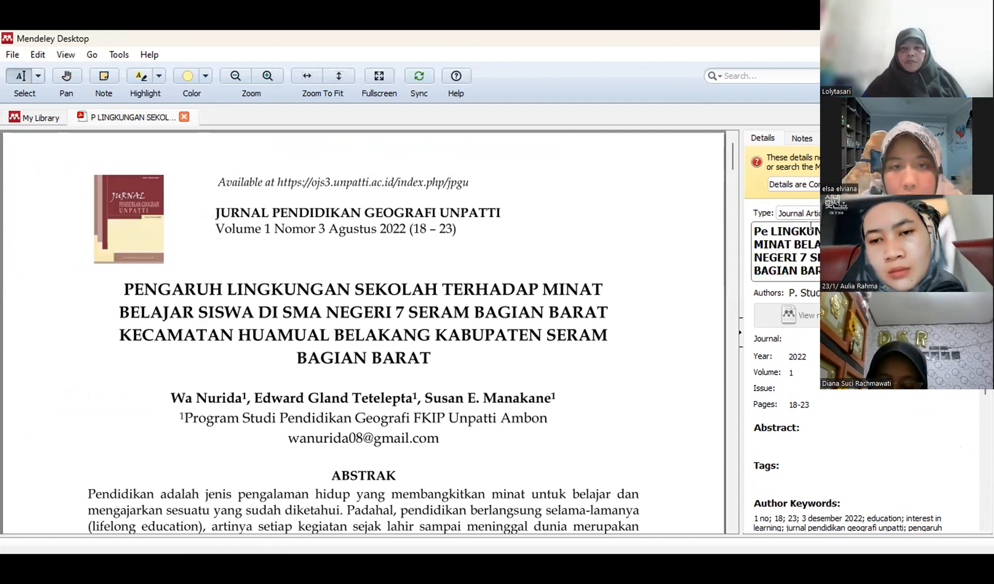
{"action": "type", "text": "ngaruh"}
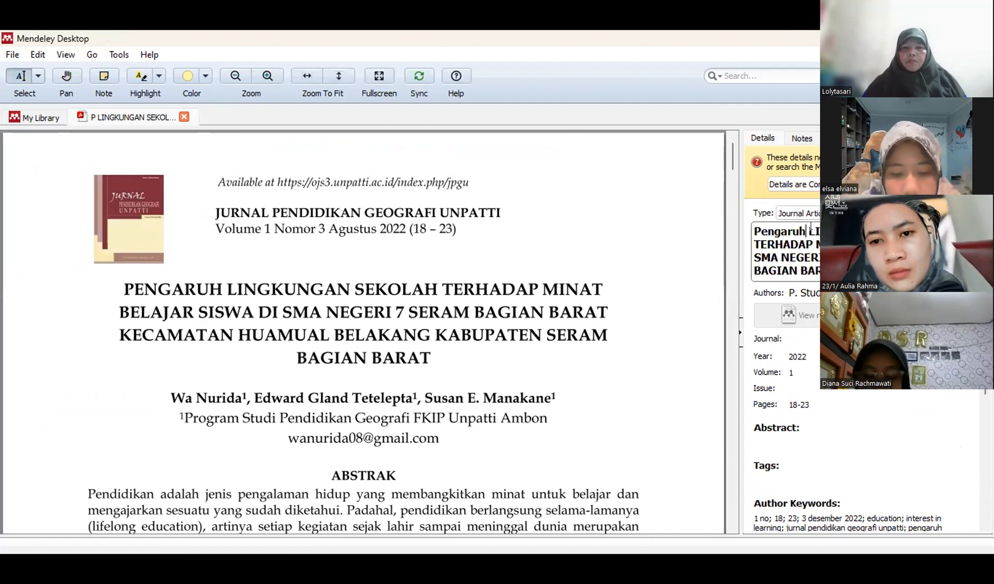
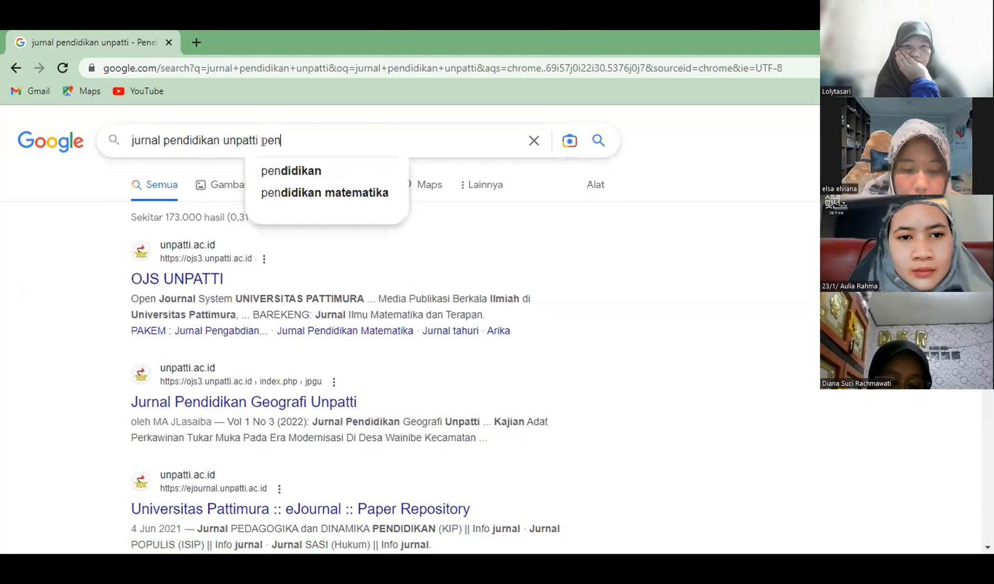
Search Google for "jurnal pendidikan unpatti pengaruh lingkungan sekolah terhadap minat belajar siswa", open the matching article on ojs3.unpatti.ac.id and select its web address
{"action": "type", "text": "garuh"}
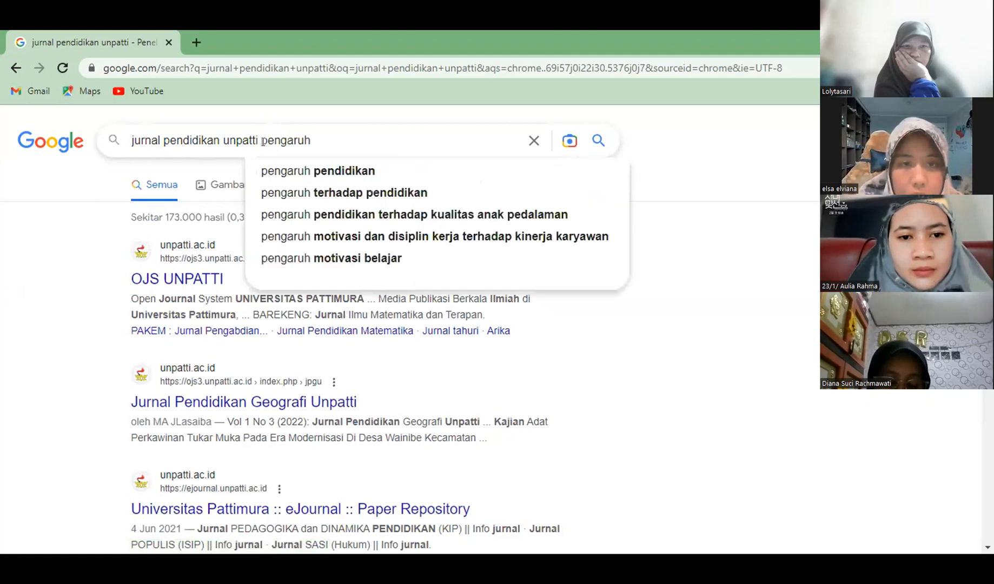
{"action": "type", "text": " lingk"}
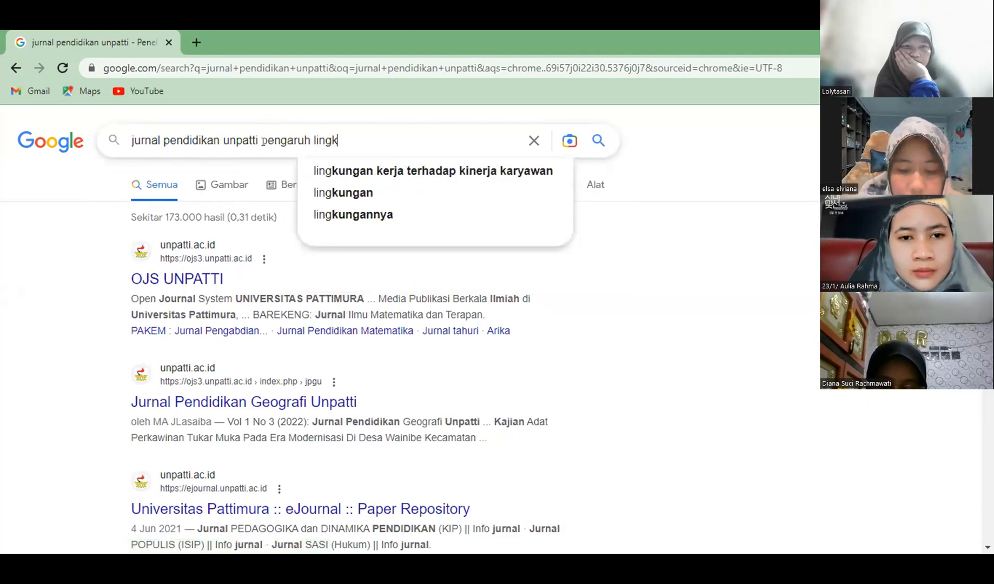
{"action": "type", "text": "ungan sekolah"}
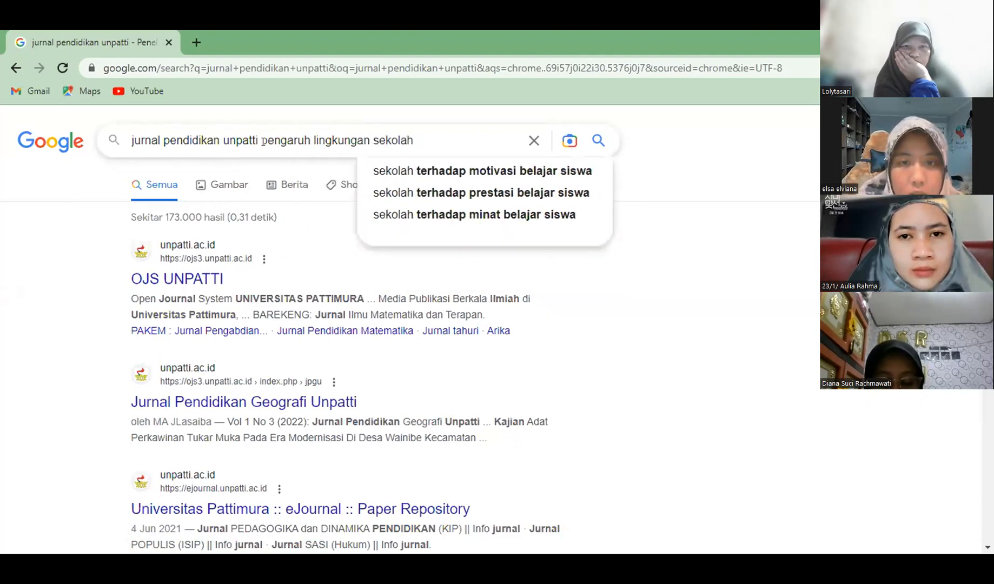
{"action": "left_click", "coordinate": [396, 214]}
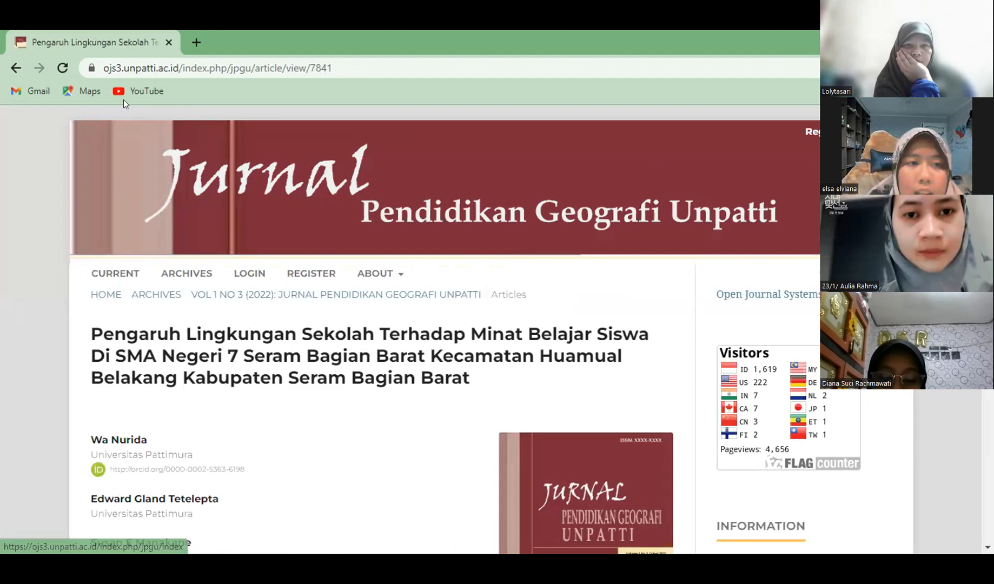
{"action": "left_click", "coordinate": [100, 62]}
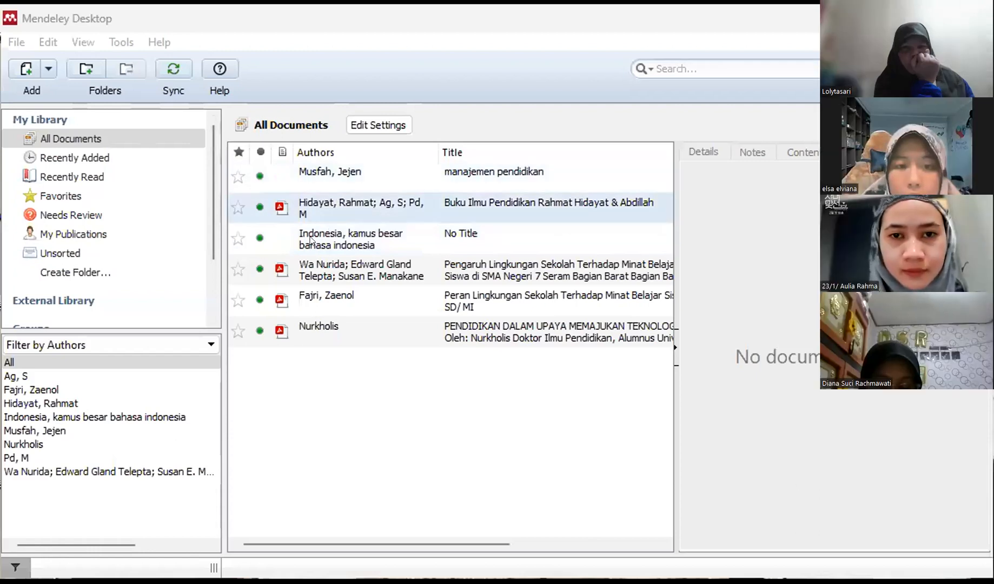
In Mendeley Desktop, paste the copied ojs3.unpatti.ac.id address as the URL of "Pengaruh Lingkungan Sekolah Terhadap Minat Belajar Siswa" and review its details
{"action": "left_click", "coordinate": [322, 265]}
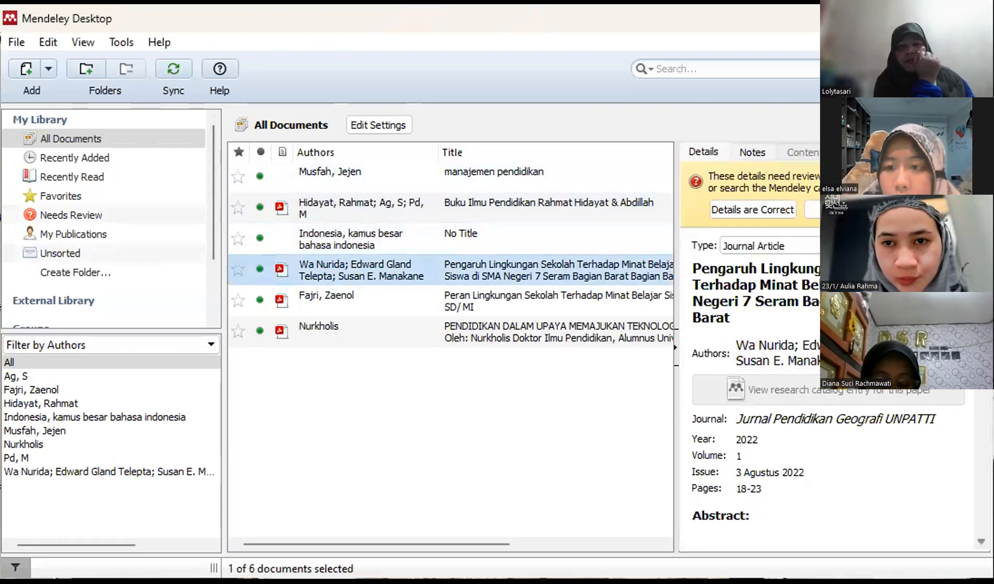
{"action": "scroll", "coordinate": [828, 379], "scroll_direction": "down", "scroll_amount": 3}
{"action": "scroll", "coordinate": [757, 379], "scroll_direction": "down", "scroll_amount": 3}
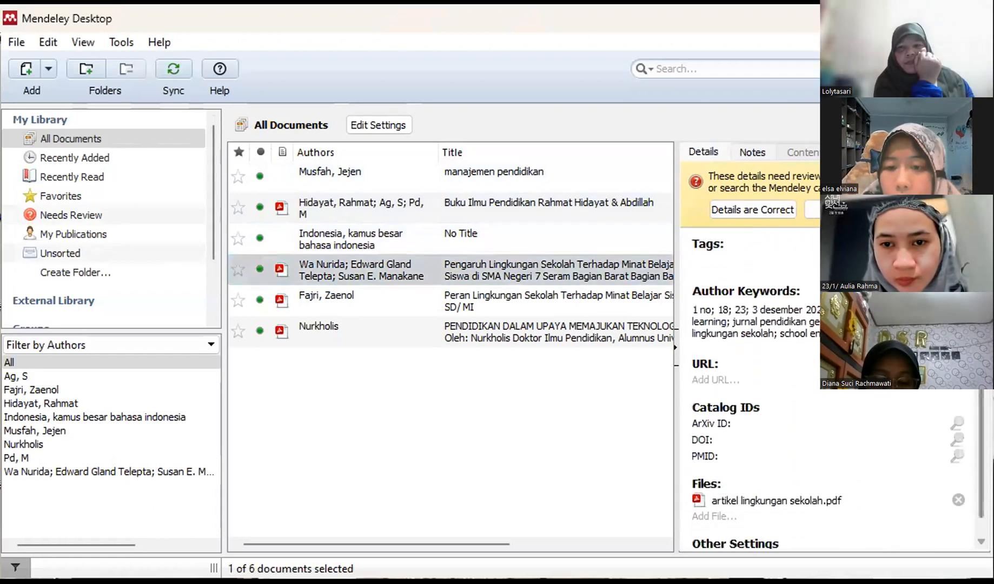
{"action": "left_click", "coordinate": [734, 366]}
{"action": "key", "text": "ctrl+v"}
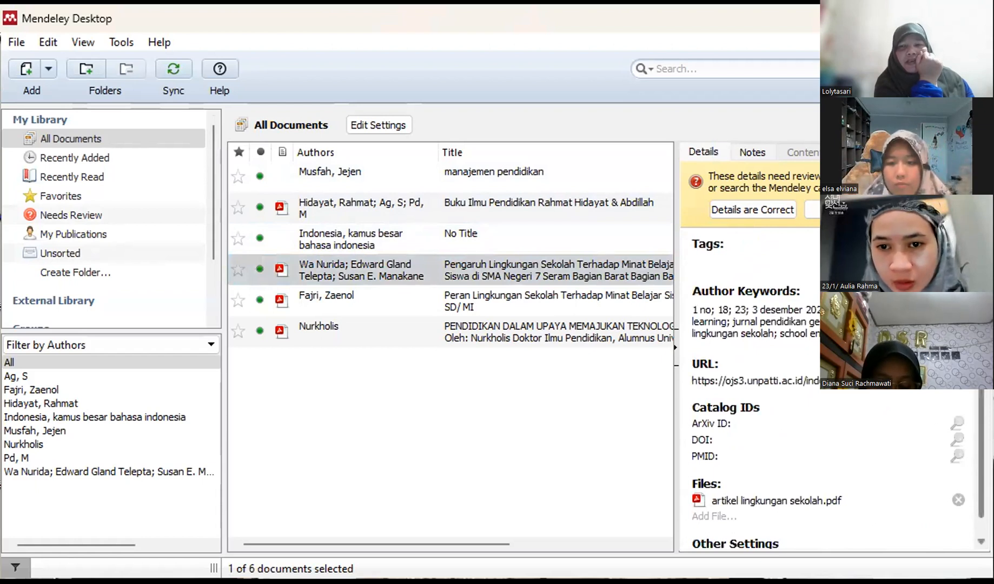
{"action": "key", "text": "Return"}
{"action": "scroll", "coordinate": [757, 389], "scroll_direction": "down", "scroll_amount": 1}
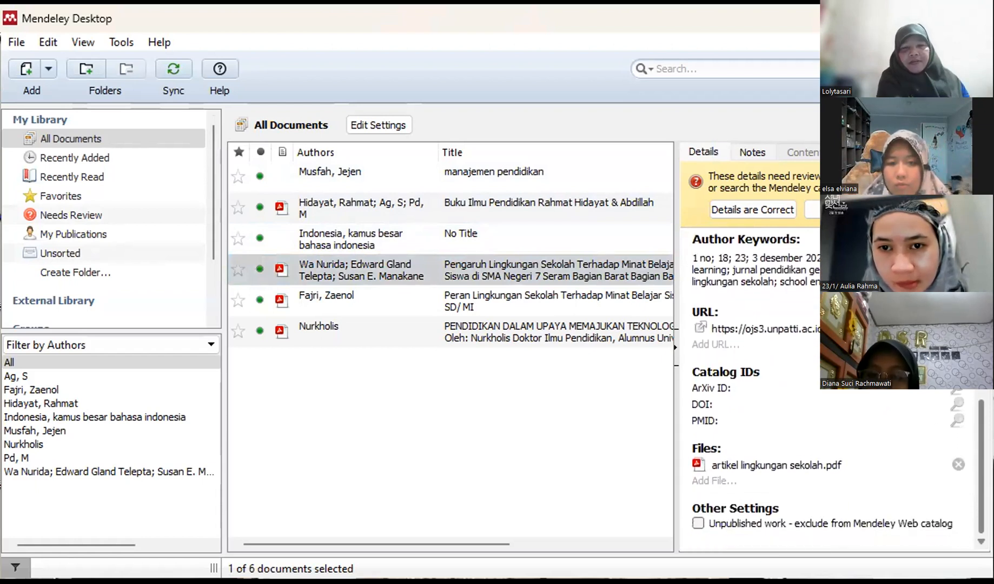
{"action": "scroll", "coordinate": [757, 389], "scroll_direction": "up", "scroll_amount": 3}
{"action": "scroll", "coordinate": [757, 389], "scroll_direction": "up", "scroll_amount": 4}
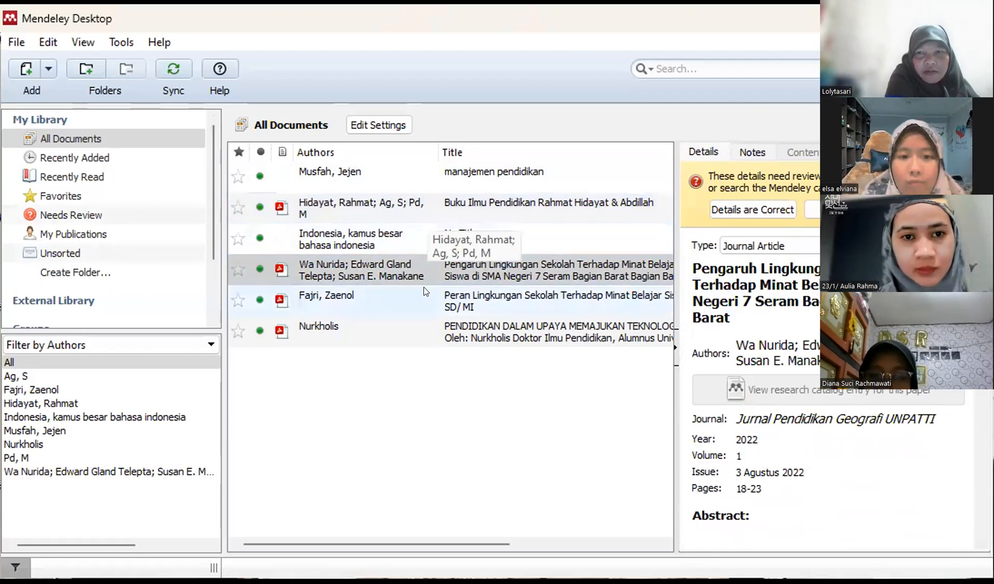
Change the document type of the "manajemen pendidikan" entry to Book
{"action": "left_click", "coordinate": [393, 164]}
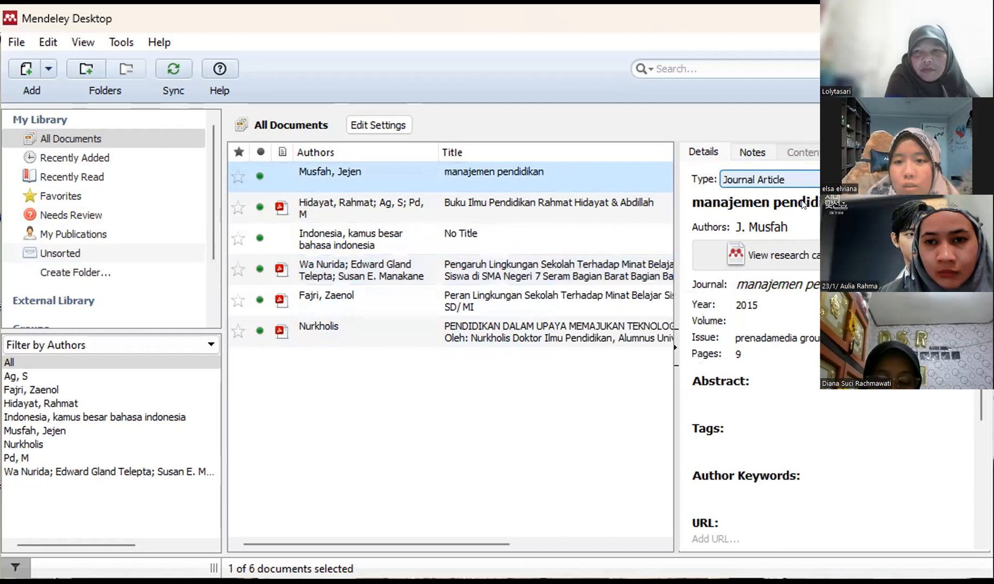
{"action": "left_click", "coordinate": [789, 182]}
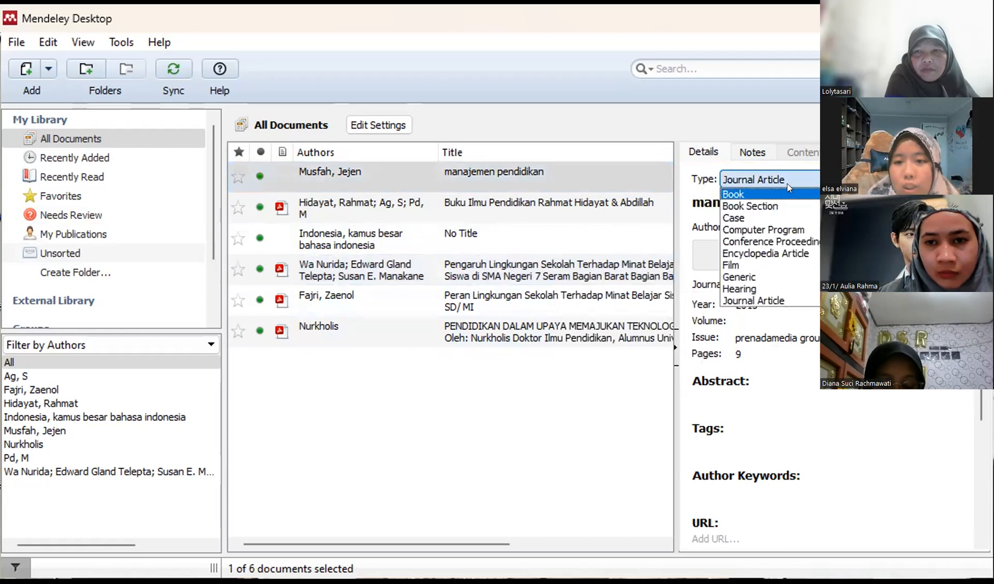
{"action": "key", "text": "Return"}
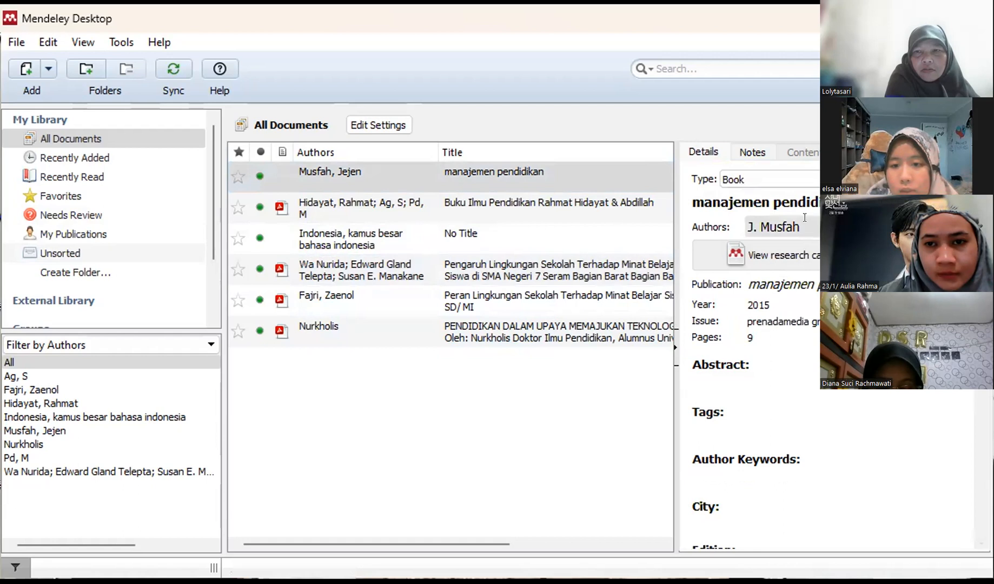
Capitalise the first letter of the book's publication name as "Manajemen" and check how its author is entered
{"action": "left_click", "coordinate": [749, 276]}
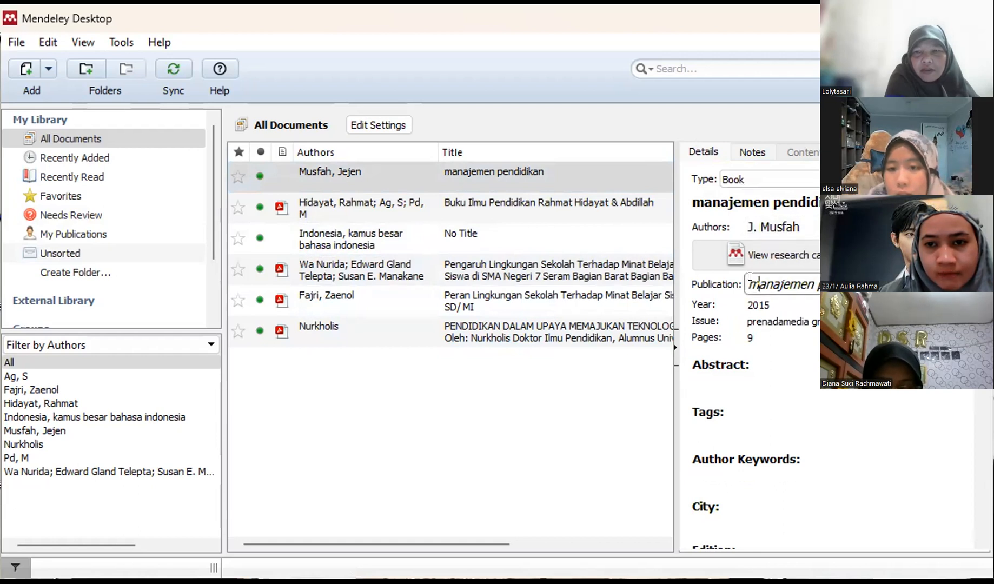
{"action": "type", "text": "M"}
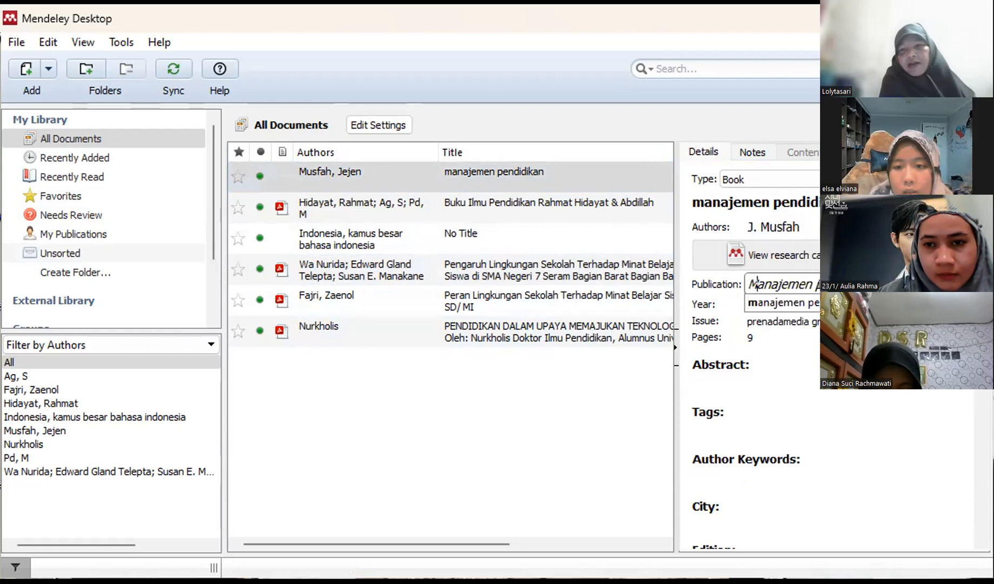
{"action": "left_click", "coordinate": [819, 280]}
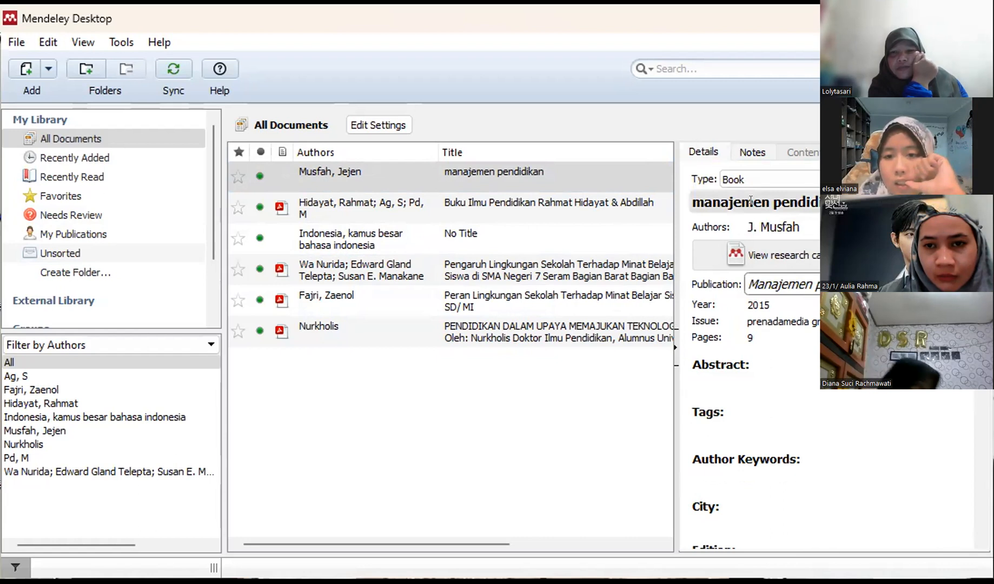
{"action": "left_click", "coordinate": [752, 219]}
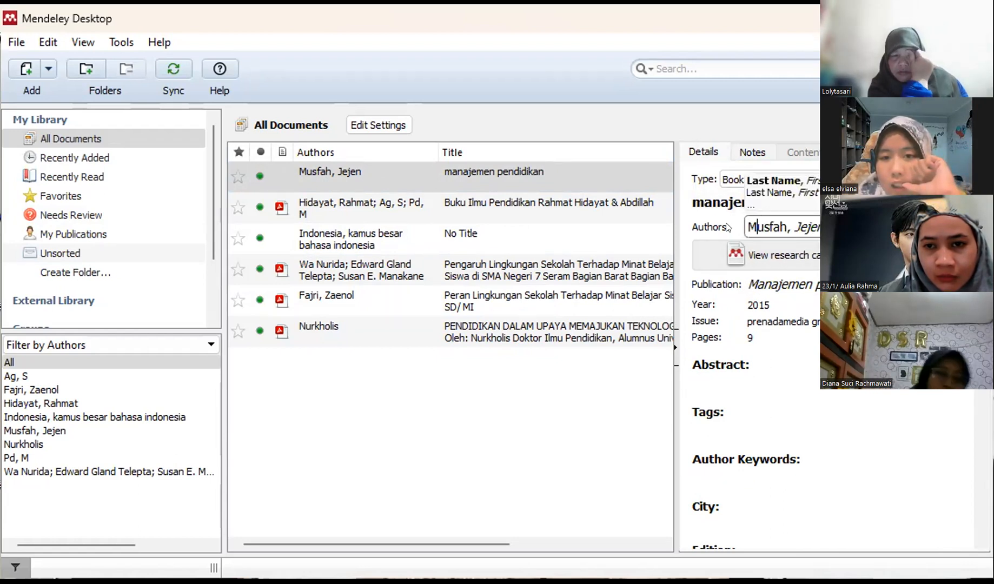
{"action": "left_click", "coordinate": [833, 227]}
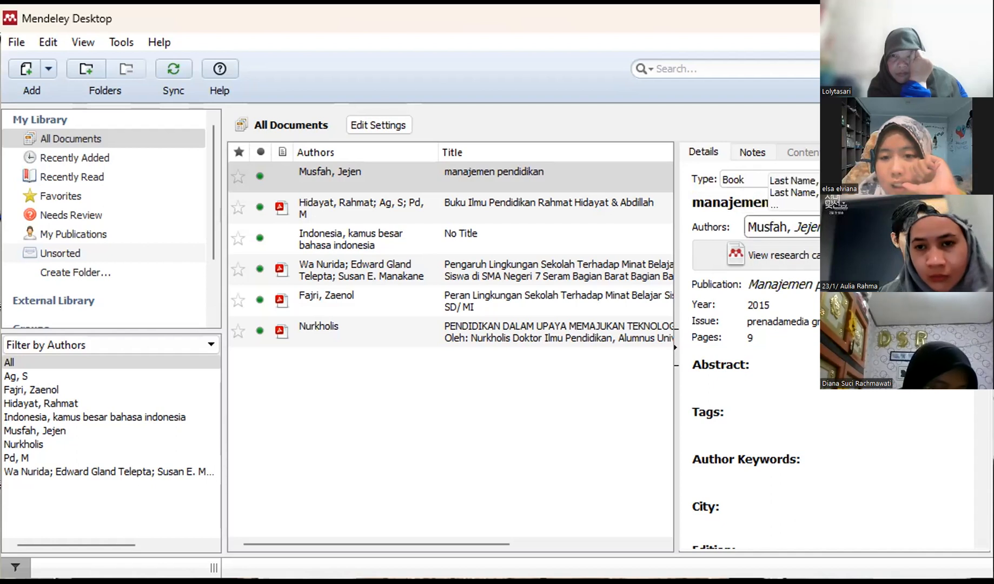
Capitalise both words of the book's title so that it reads "Manajemen Pendidikan"
{"action": "left_click", "coordinate": [726, 201]}
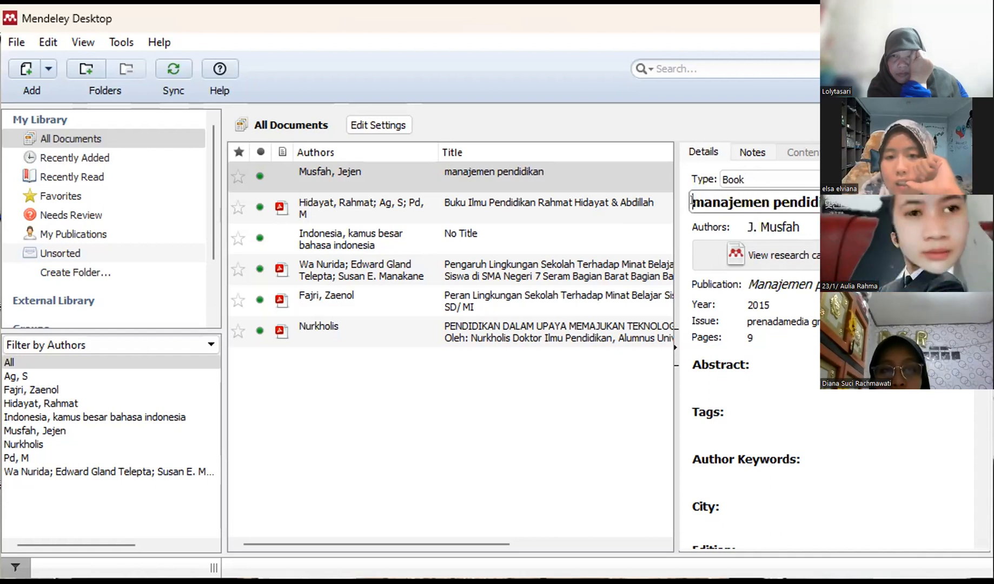
{"action": "key", "text": "Delete"}
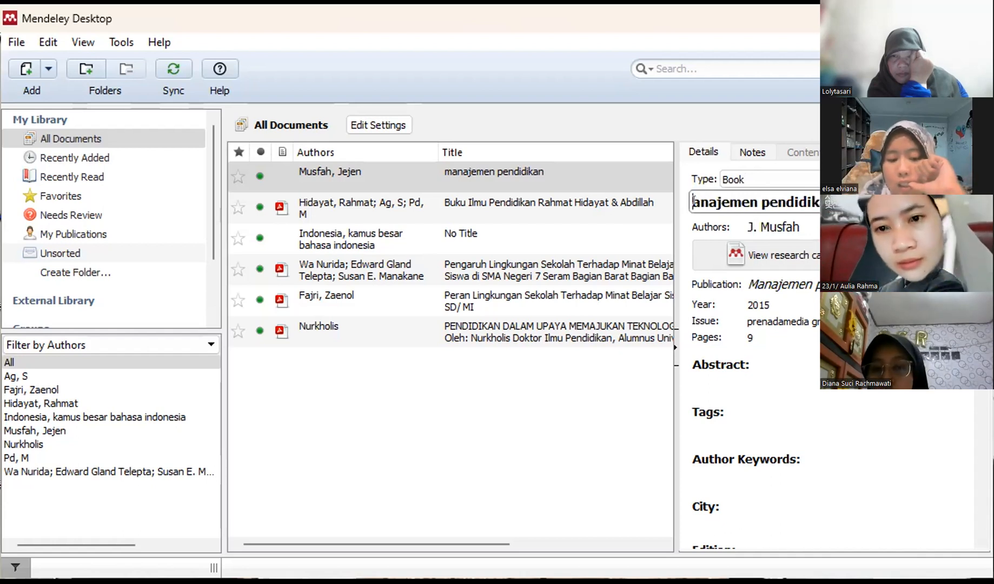
{"action": "type", "text": "M"}
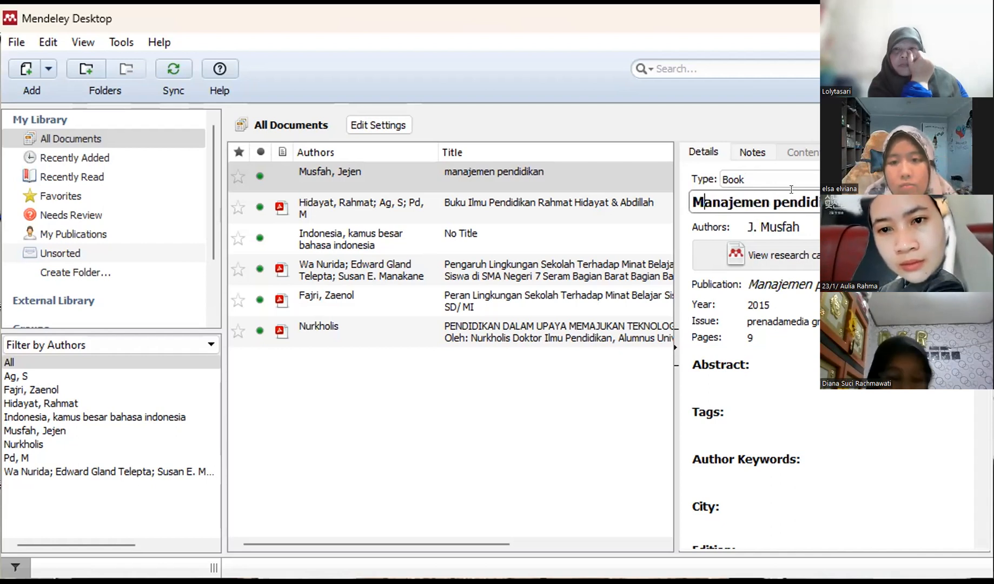
{"action": "key", "text": "BackSpace"}
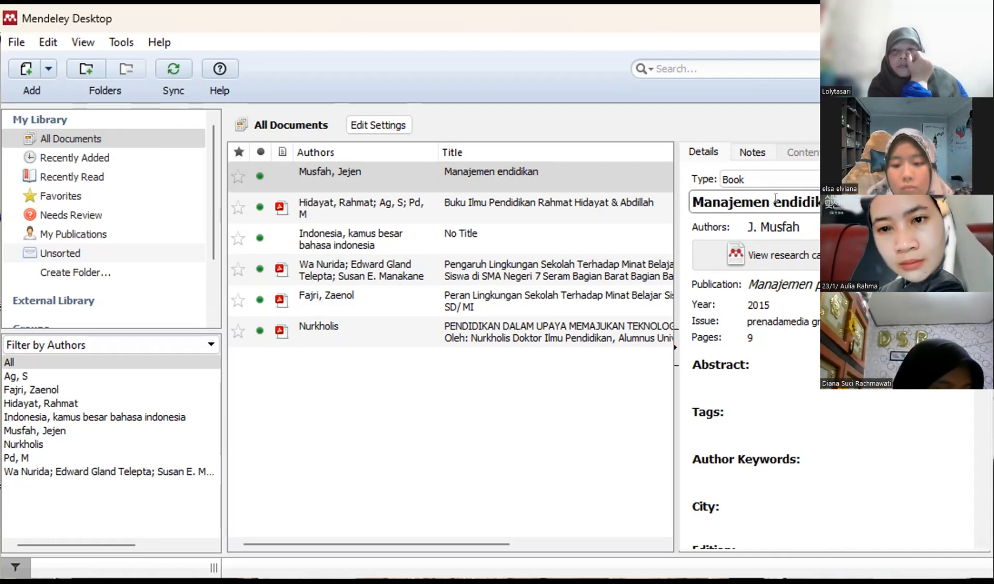
{"action": "type", "text": "p"}
{"action": "key", "text": "BackSpace"}
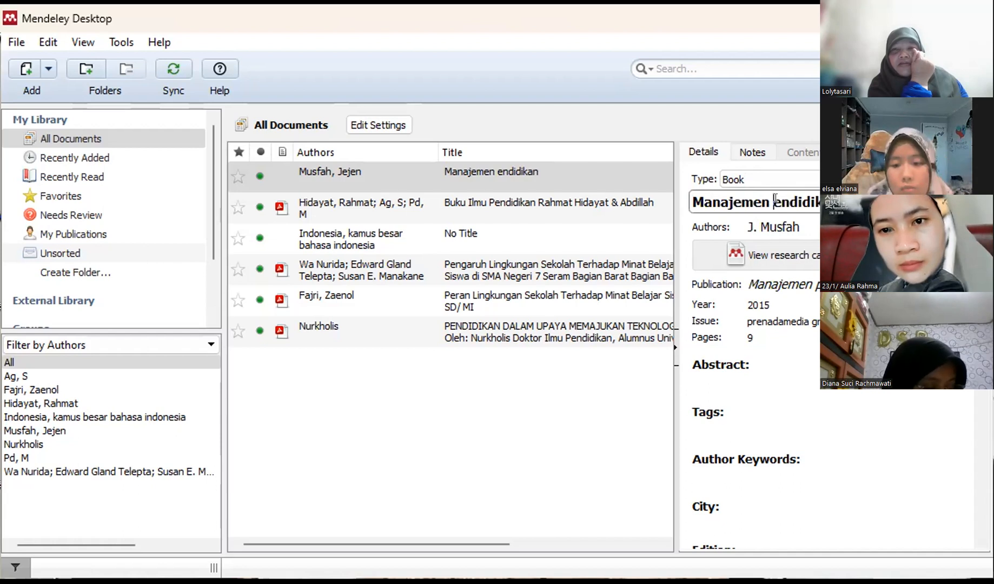
{"action": "type", "text": "P"}
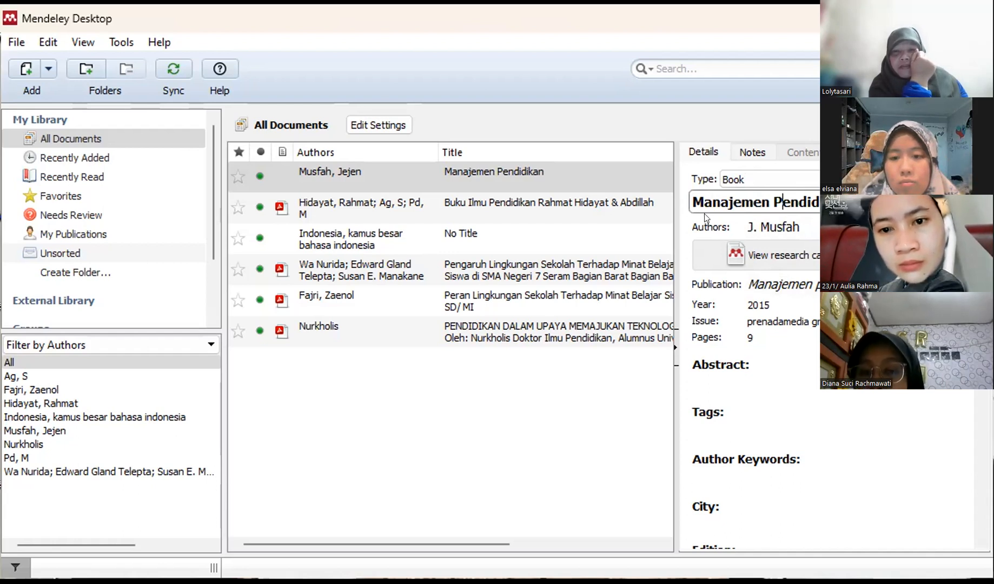
Replace the publication name of "Manajemen Pendidikan" with the publisher's name "Prenadamedia"
{"action": "left_click", "coordinate": [768, 285]}
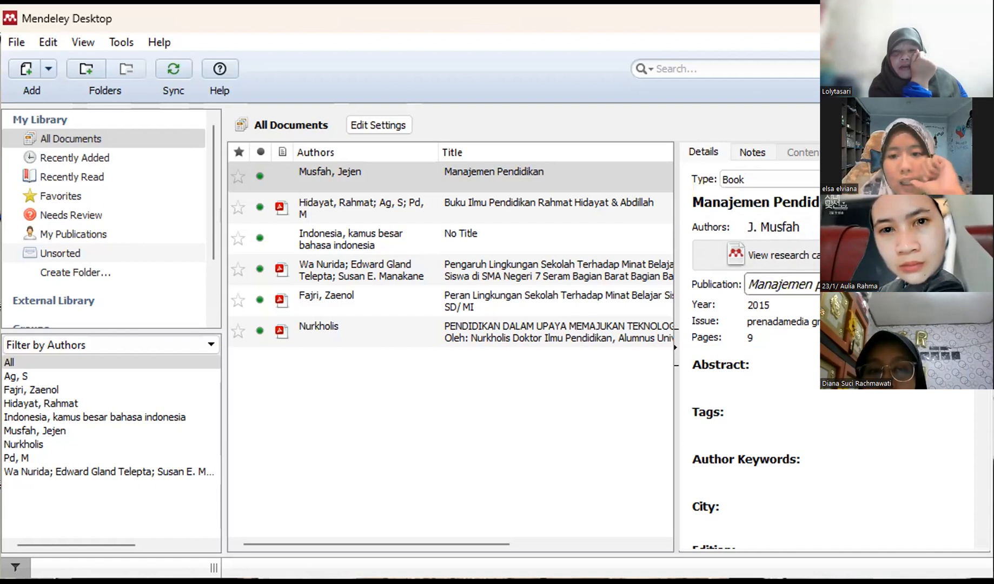
{"action": "left_click_drag", "start_coordinate": [755, 285], "coordinate": [819, 285]}
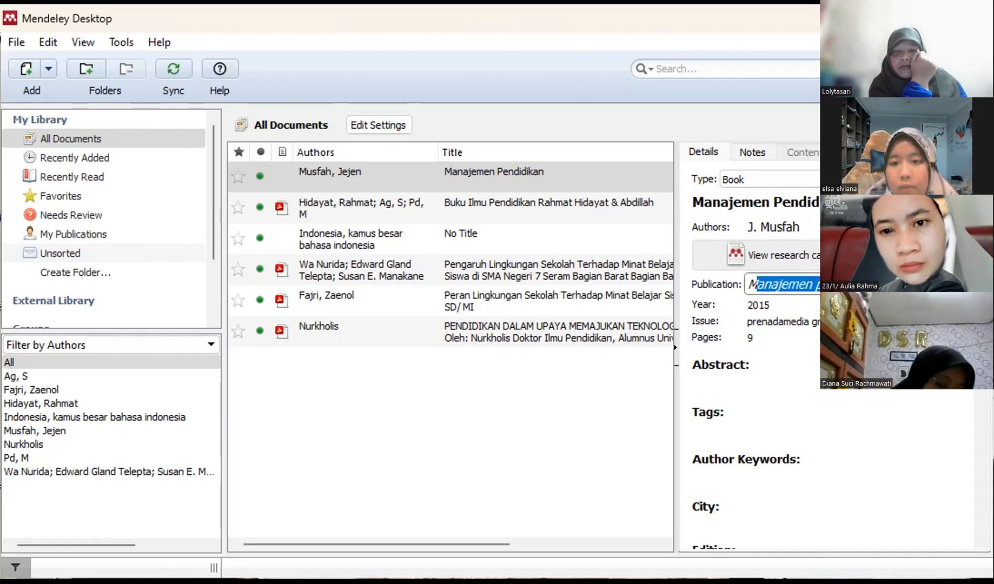
{"action": "key", "text": "BackSpace"}
{"action": "key", "text": "BackSpace"}
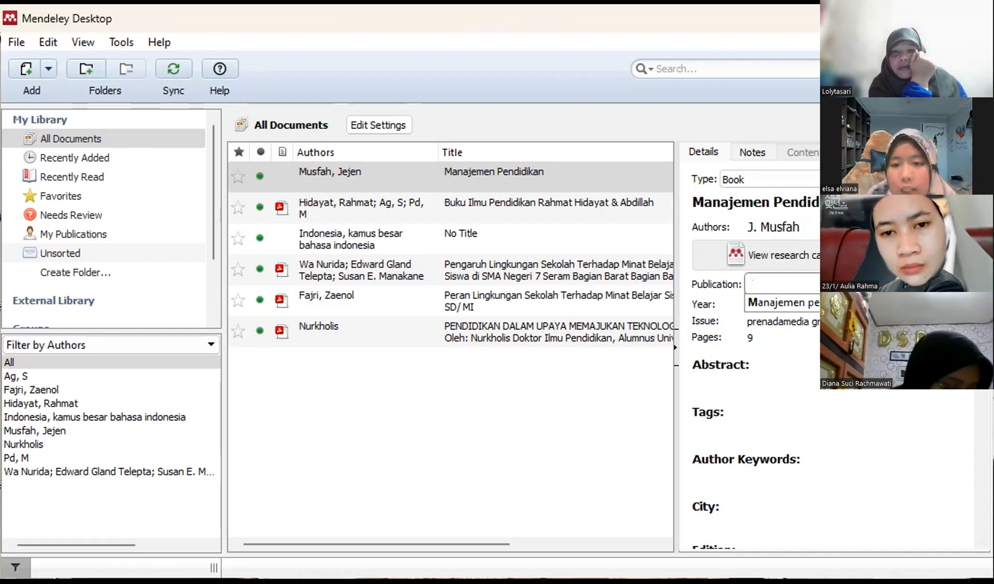
{"action": "left_click", "coordinate": [767, 315]}
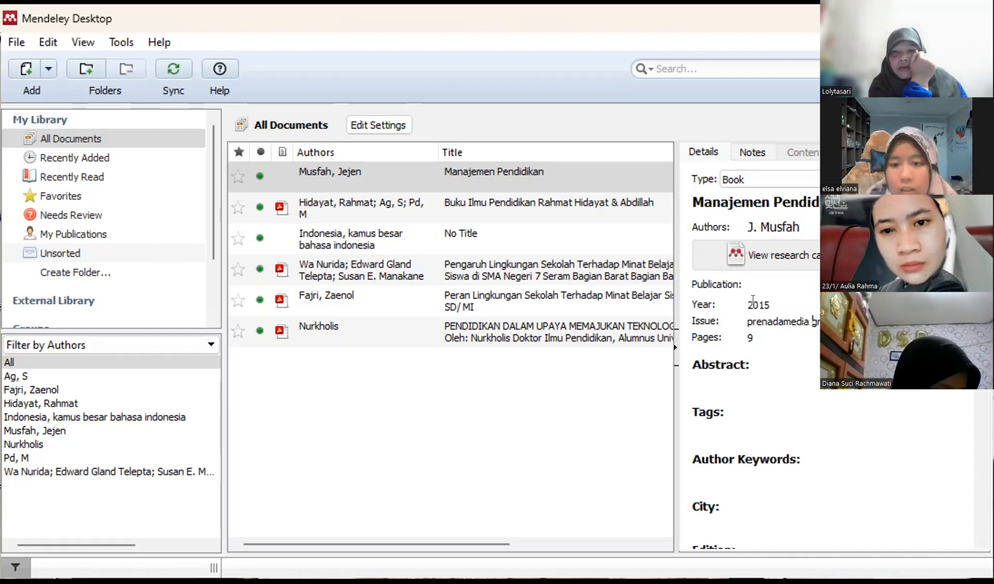
{"action": "left_click", "coordinate": [754, 277]}
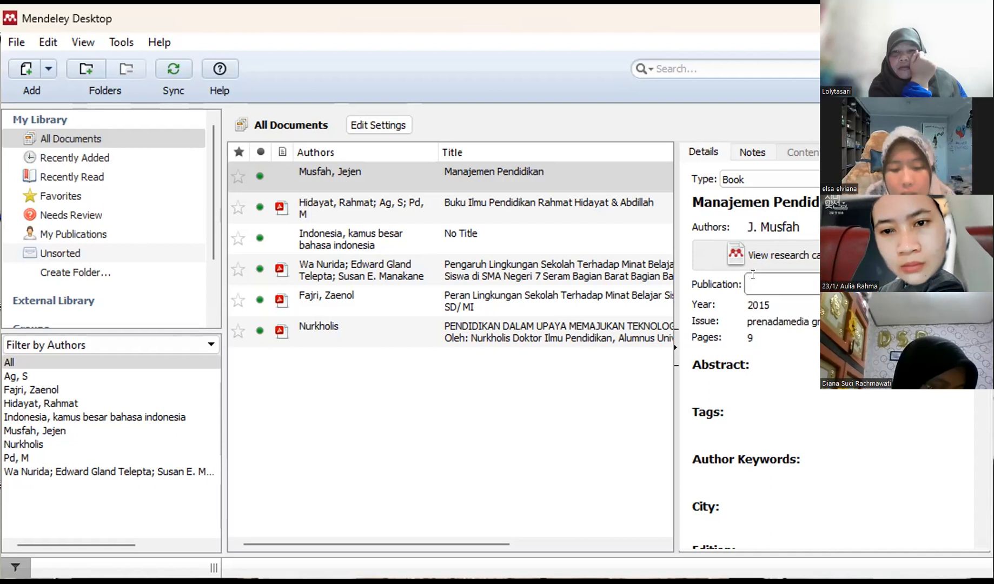
{"action": "type", "text": "A"}
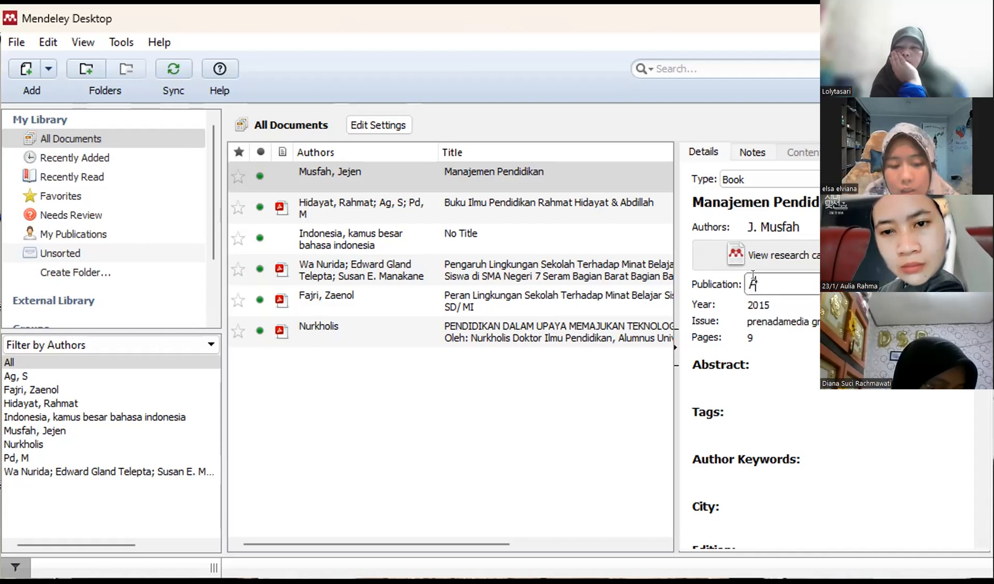
{"action": "type", "text": "renadamed"}
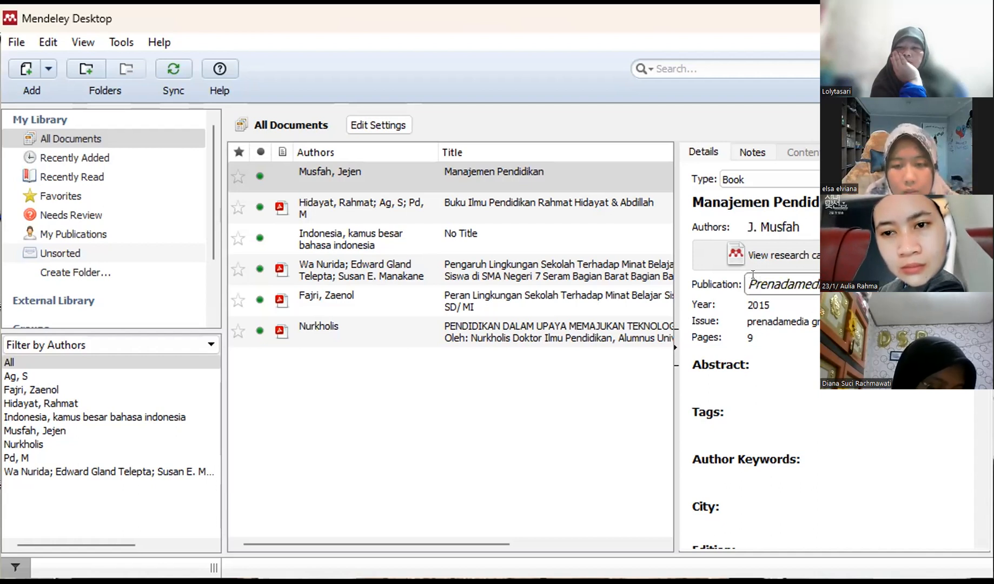
Clear the issue and pages details of the "Manajemen Pendidikan" book
{"action": "left_click", "coordinate": [865, 346]}
{"action": "key", "text": "BackSpace"}
{"action": "key", "text": "BackSpace"}
{"action": "key", "text": "BackSpace"}
{"action": "key", "text": "BackSpace"}
{"action": "key", "text": "BackSpace"}
{"action": "key", "text": "BackSpace"}
{"action": "key", "text": "BackSpace"}
{"action": "key", "text": "BackSpace"}
{"action": "key", "text": "BackSpace"}
{"action": "key", "text": "BackSpace"}
{"action": "key", "text": "BackSpace"}
{"action": "key", "text": "BackSpace"}
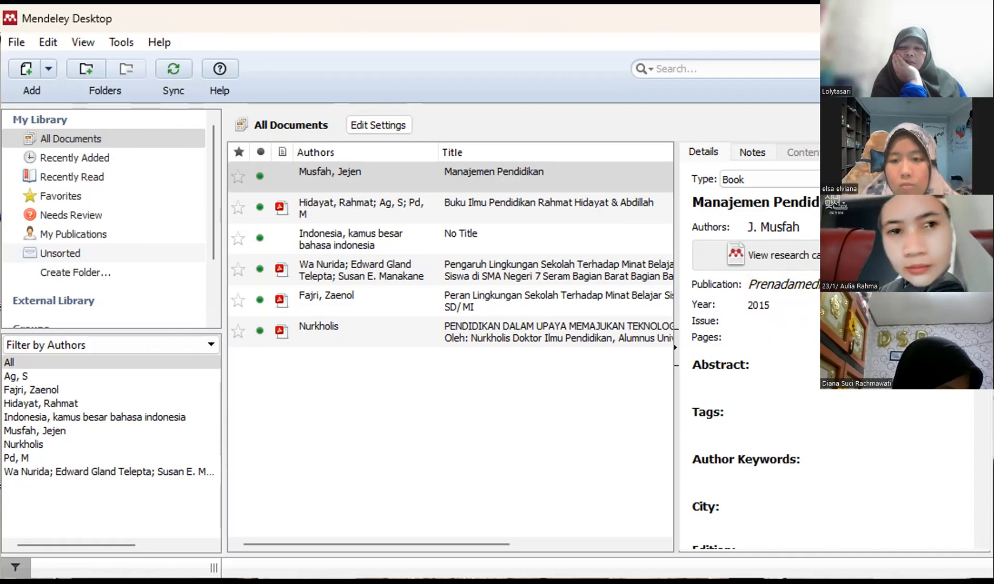
Look through the book's remaining details, including city and publisher, and clear its publication name
{"action": "scroll", "coordinate": [833, 357], "scroll_direction": "down", "scroll_amount": 8}
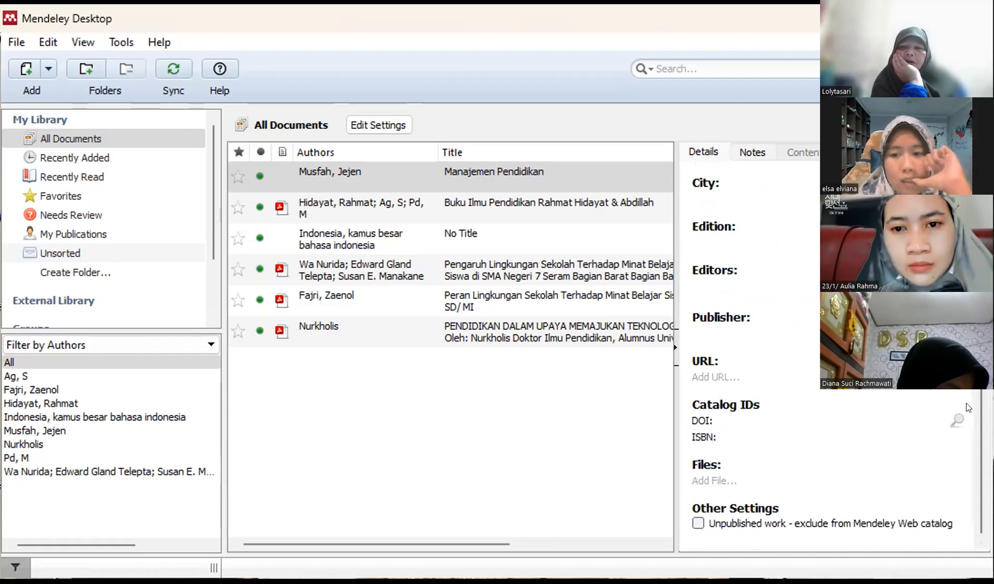
{"action": "left_click_drag", "start_coordinate": [981, 346], "coordinate": [981, 184]}
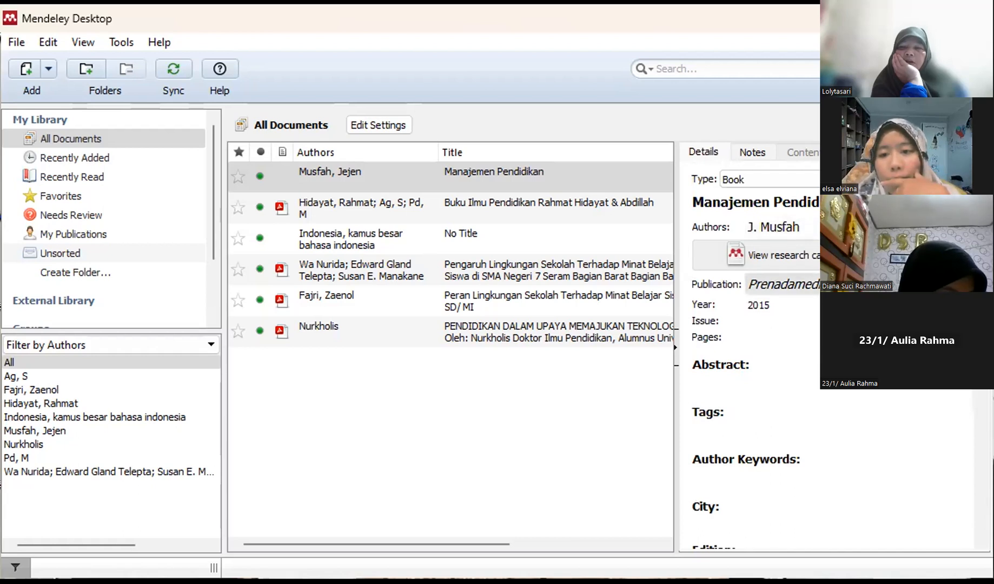
{"action": "left_click", "coordinate": [784, 285]}
{"action": "key", "text": "BackSpace"}
{"action": "key", "text": "BackSpace"}
{"action": "key", "text": "BackSpace"}
{"action": "key", "text": "BackSpace"}
{"action": "key", "text": "BackSpace"}
{"action": "key", "text": "BackSpace"}
{"action": "key", "text": "BackSpace"}
{"action": "key", "text": "BackSpace"}
{"action": "key", "text": "BackSpace"}
{"action": "key", "text": "BackSpace"}
{"action": "key", "text": "BackSpace"}
{"action": "key", "text": "BackSpace"}
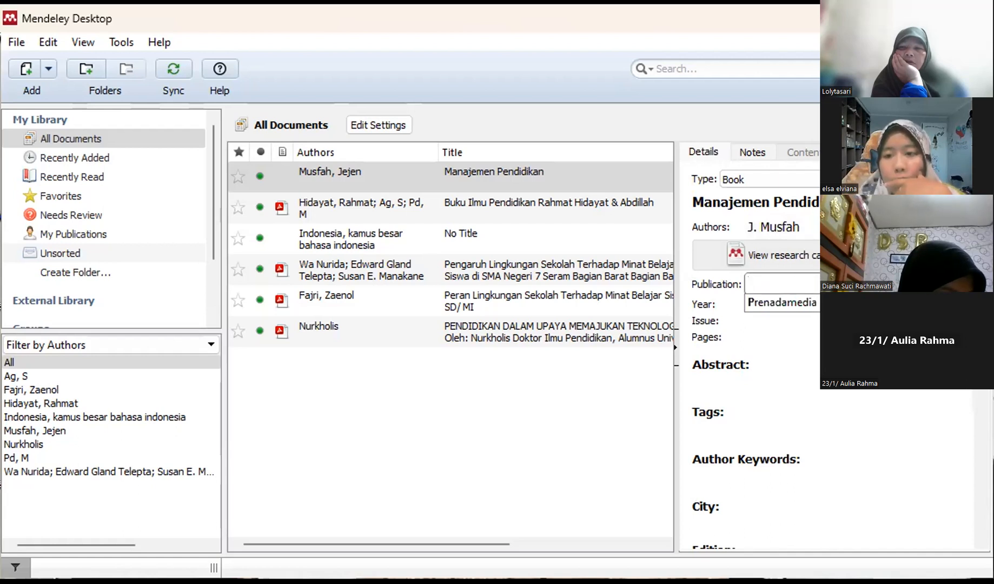
Enter "Prenadamedia Group" as the publisher of the book "Manajemen Pendidikan"
{"action": "scroll", "coordinate": [690, 328], "scroll_direction": "down", "scroll_amount": 10}
{"action": "left_click", "coordinate": [691, 330]}
{"action": "type", "text": "Prenadamedia Group"}
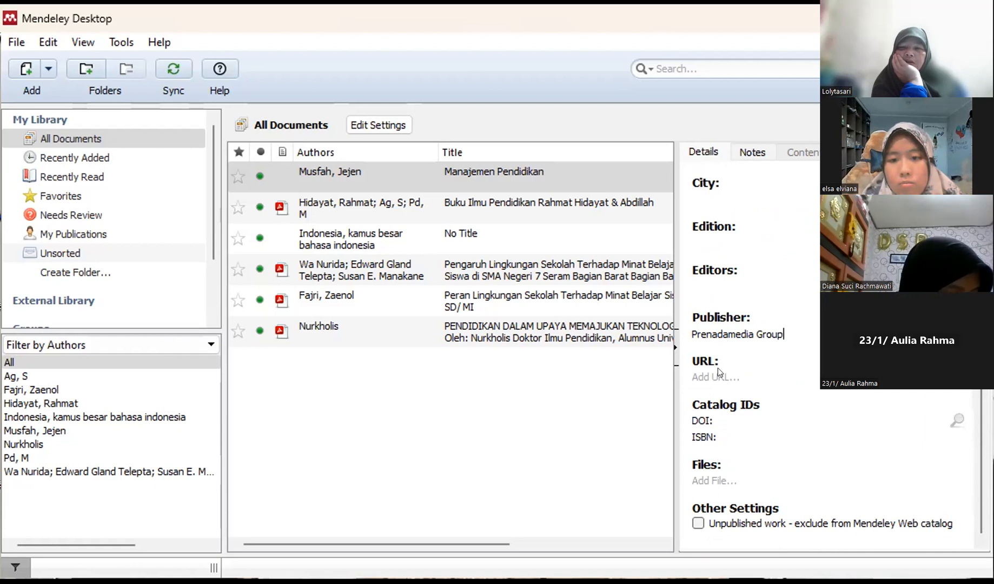
Enter "Jakarta" as the city of the book "Manajemen Pendidikan"
{"action": "left_click", "coordinate": [708, 191]}
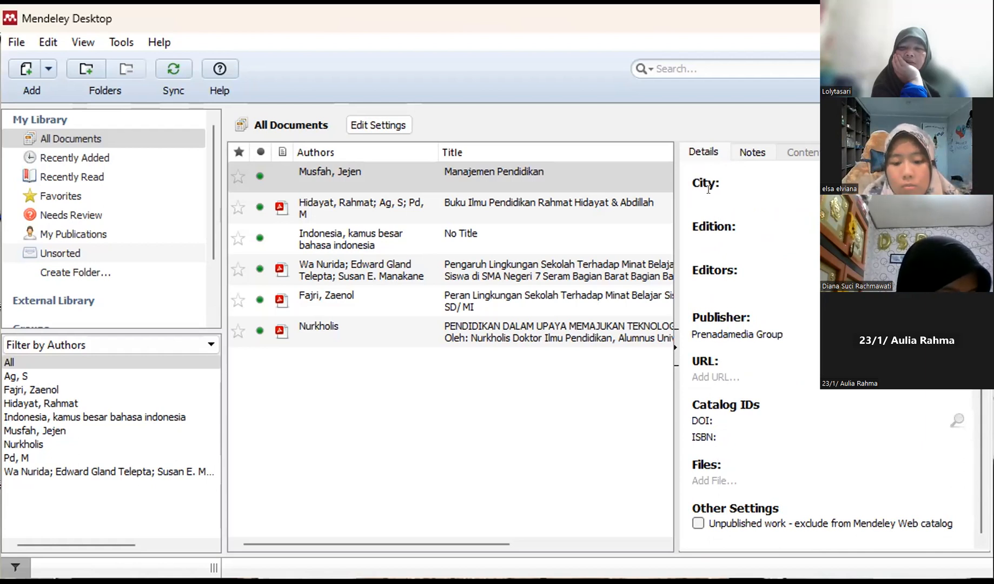
{"action": "type", "text": "Jkarta"}
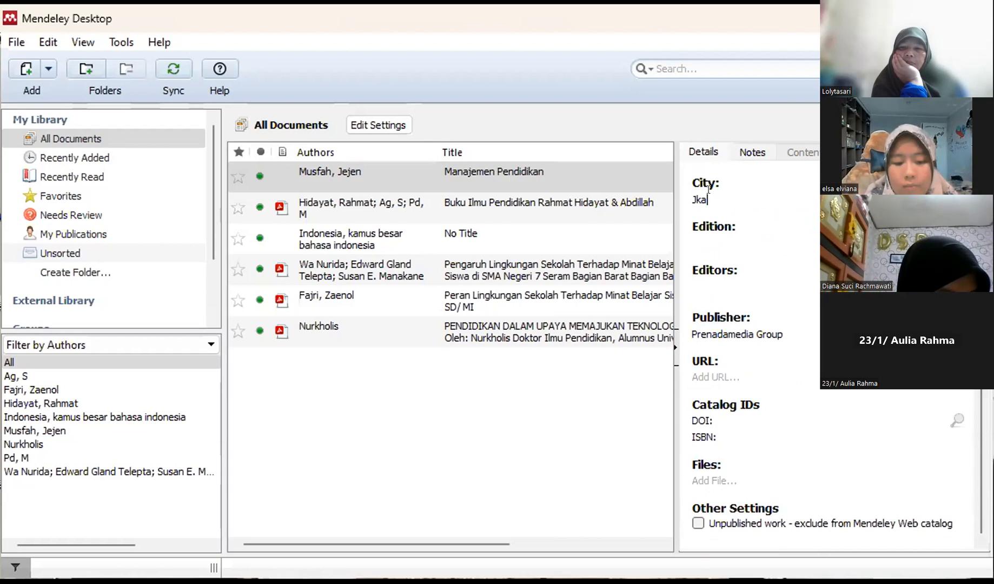
{"action": "key", "text": "BackSpace"}
{"action": "key", "text": "BackSpace"}
{"action": "key", "text": "BackSpace"}
{"action": "key", "text": "BackSpace"}
{"action": "key", "text": "BackSpace"}
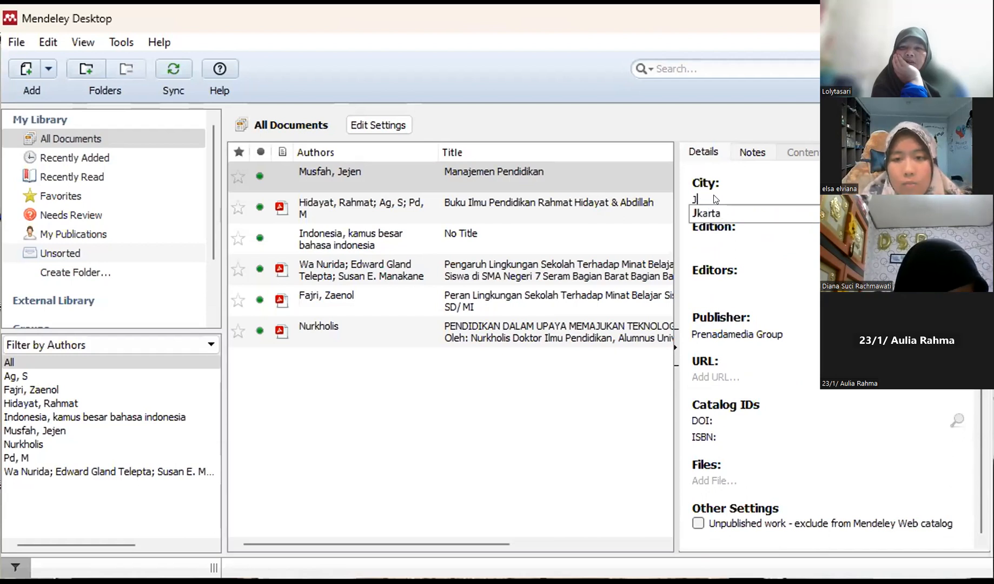
{"action": "type", "text": "akarta"}
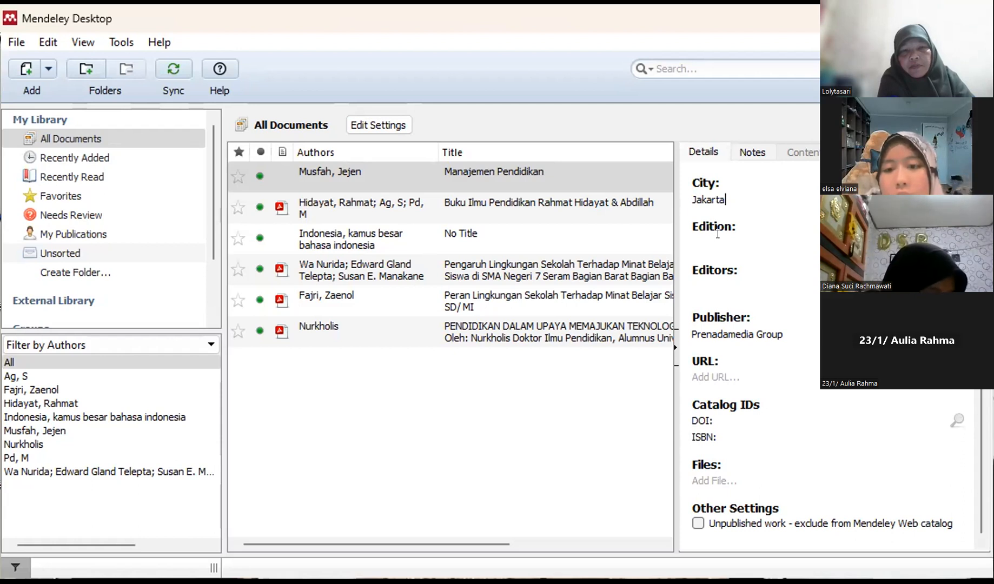
{"action": "left_click_drag", "start_coordinate": [982, 394], "coordinate": [982, 222]}
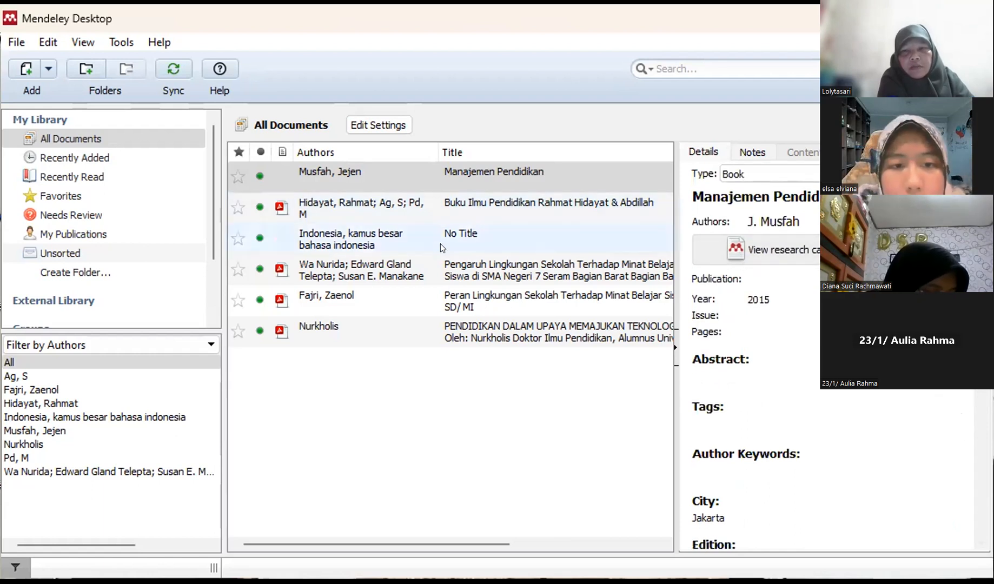
Examine the details of the article "Pengaruh Lingkungan Sekolah Terhadap Minat Belajar Siswa", from its journal data to its keywords, URL and attached file
{"action": "left_click", "coordinate": [441, 270]}
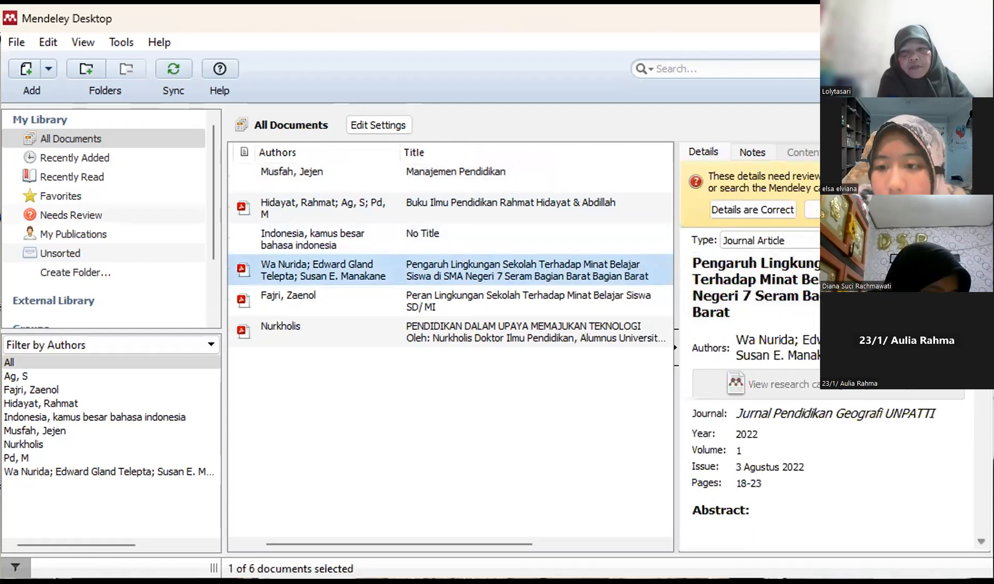
{"action": "scroll", "coordinate": [827, 378], "scroll_direction": "down", "scroll_amount": 2}
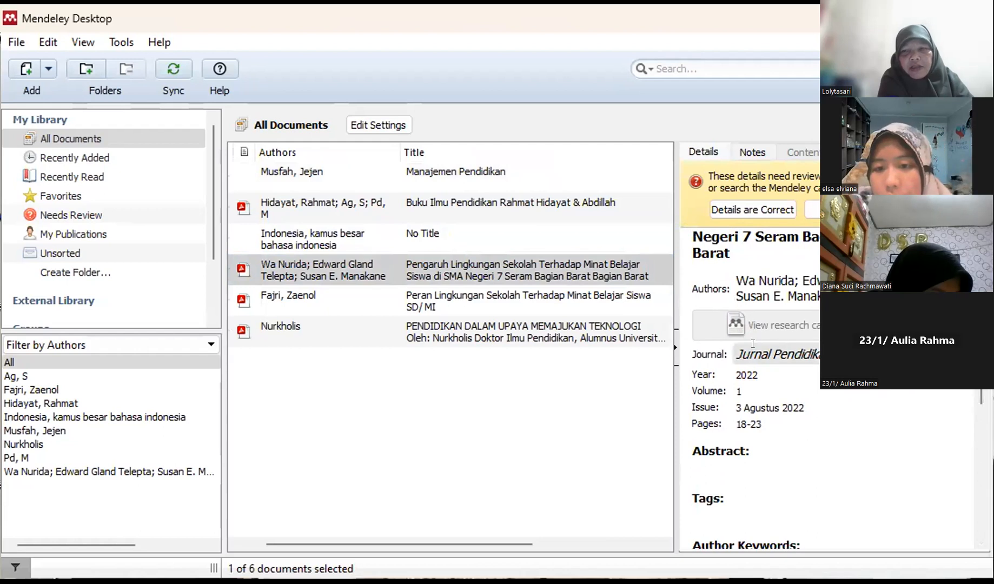
{"action": "scroll", "coordinate": [827, 379], "scroll_direction": "up", "scroll_amount": 2}
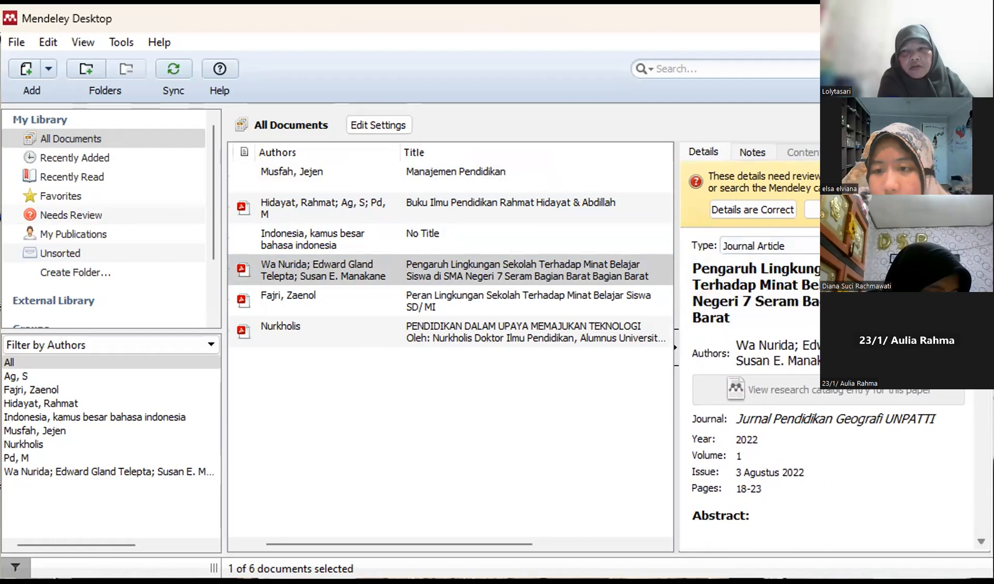
{"action": "scroll", "coordinate": [827, 378], "scroll_direction": "down", "scroll_amount": 1}
{"action": "scroll", "coordinate": [757, 379], "scroll_direction": "down", "scroll_amount": 1}
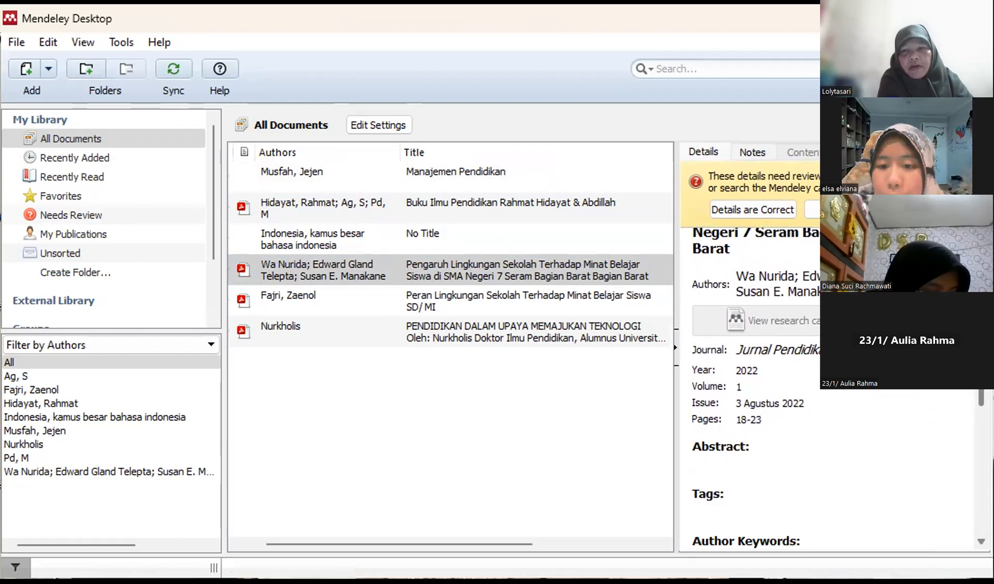
{"action": "scroll", "coordinate": [758, 378], "scroll_direction": "down", "scroll_amount": 1}
{"action": "scroll", "coordinate": [757, 379], "scroll_direction": "down", "scroll_amount": 1}
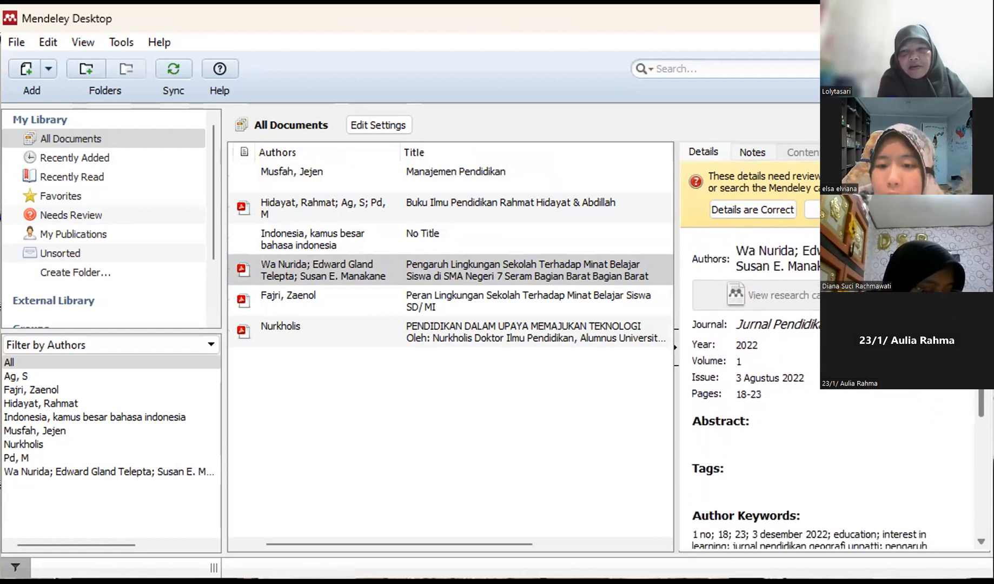
{"action": "scroll", "coordinate": [757, 378], "scroll_direction": "down", "scroll_amount": 3}
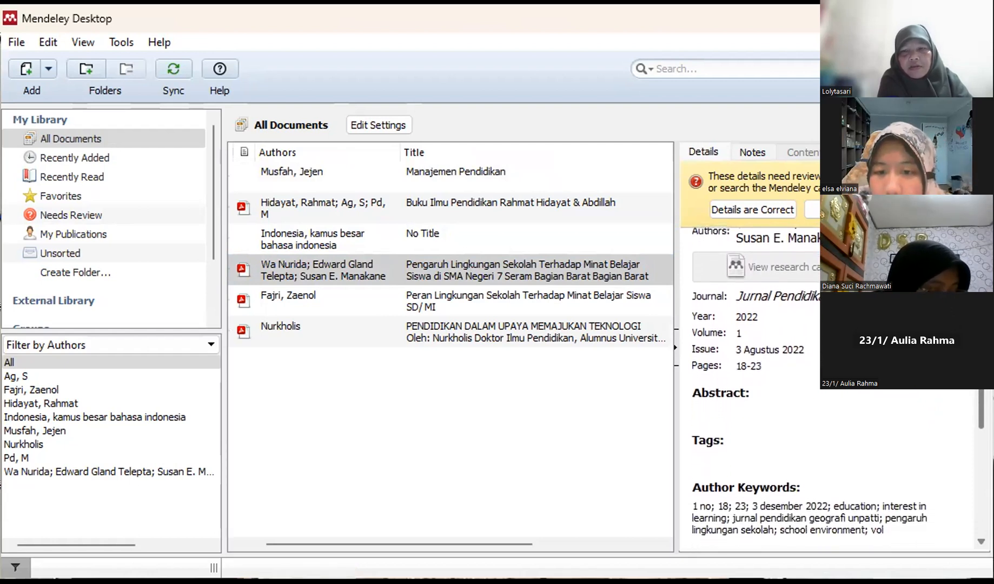
{"action": "scroll", "coordinate": [757, 379], "scroll_direction": "down", "scroll_amount": 10}
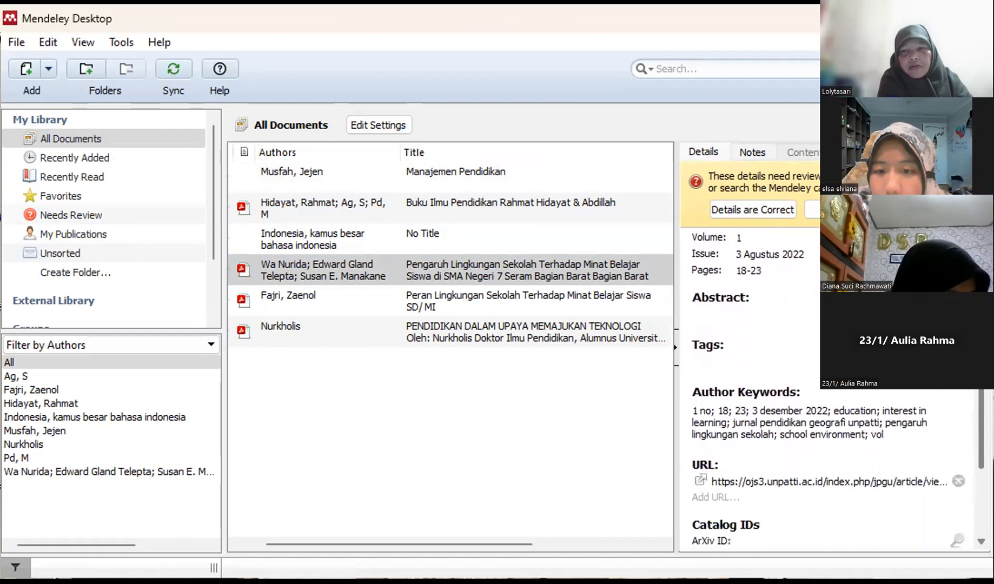
{"action": "scroll", "coordinate": [758, 378], "scroll_direction": "up", "scroll_amount": 10}
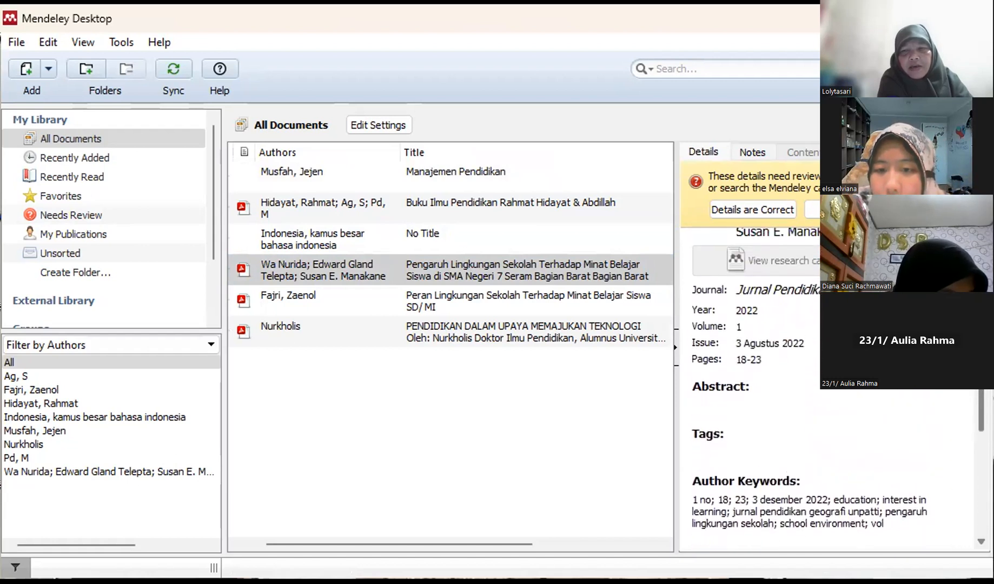
{"action": "scroll", "coordinate": [838, 388], "scroll_direction": "up", "scroll_amount": 2}
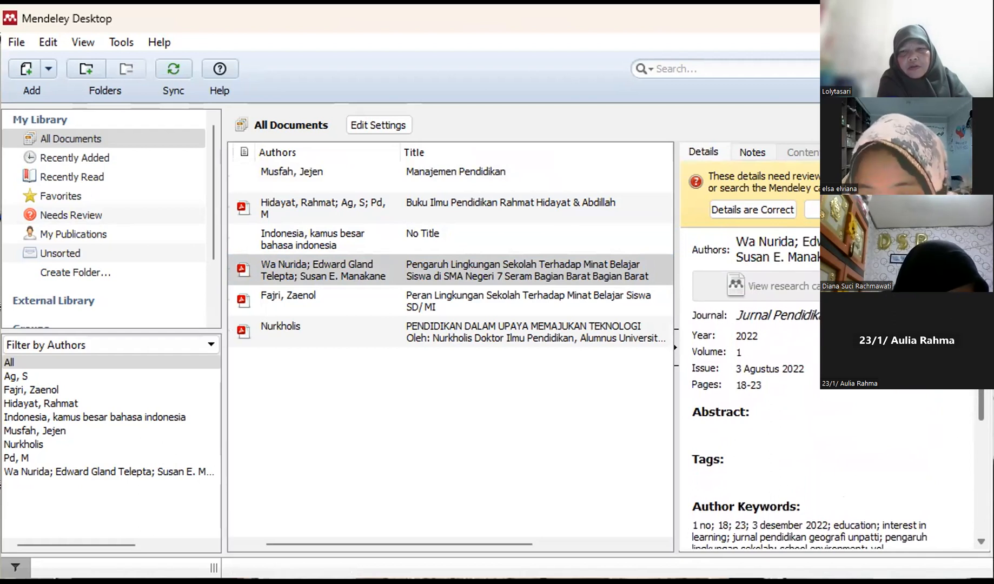
{"action": "scroll", "coordinate": [711, 361], "scroll_direction": "down", "scroll_amount": 1}
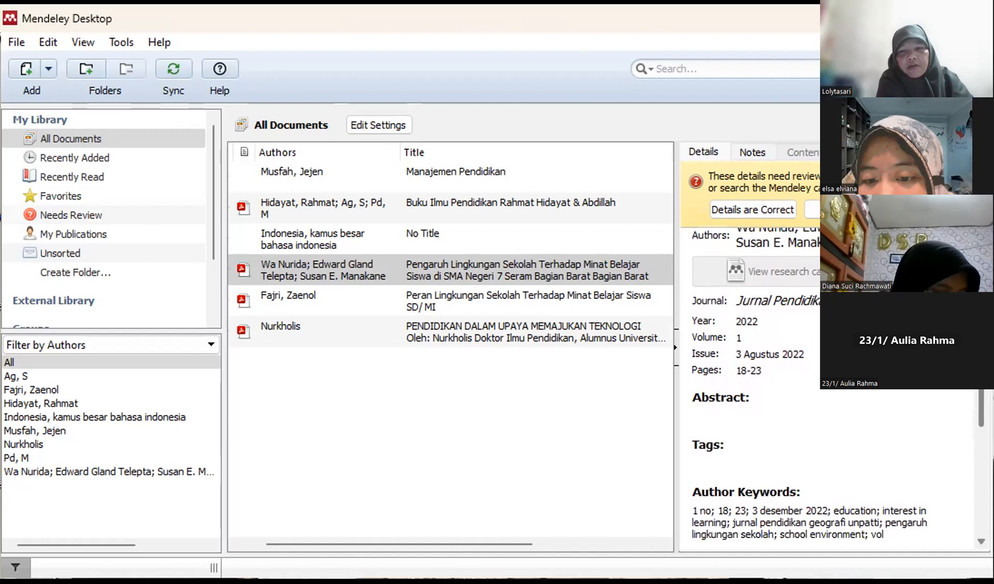
{"action": "scroll", "coordinate": [832, 465], "scroll_direction": "down", "scroll_amount": 6}
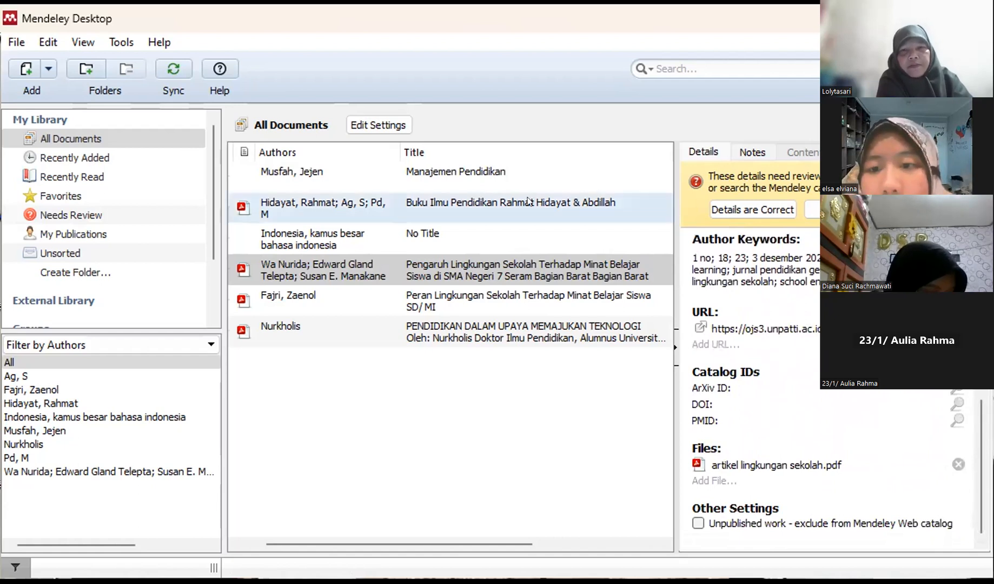
Review all details of the book "Manajemen Pendidikan", including type, year, city and publisher
{"action": "left_click", "coordinate": [500, 177]}
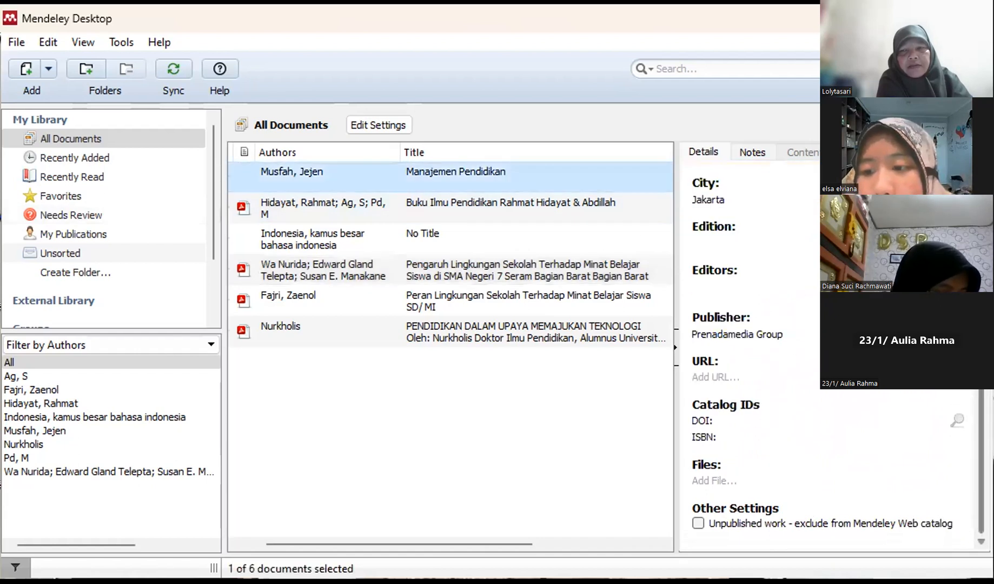
{"action": "scroll", "coordinate": [865, 352], "scroll_direction": "up", "scroll_amount": 3}
{"action": "scroll", "coordinate": [713, 222], "scroll_direction": "up", "scroll_amount": 2}
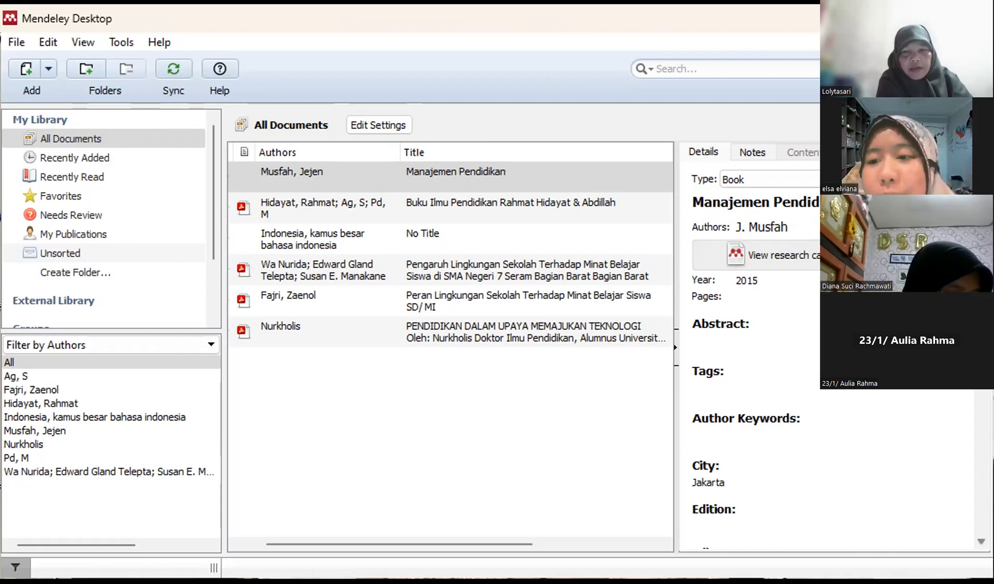
{"action": "scroll", "coordinate": [756, 357], "scroll_direction": "down", "scroll_amount": 1}
{"action": "scroll", "coordinate": [756, 357], "scroll_direction": "down", "scroll_amount": 1}
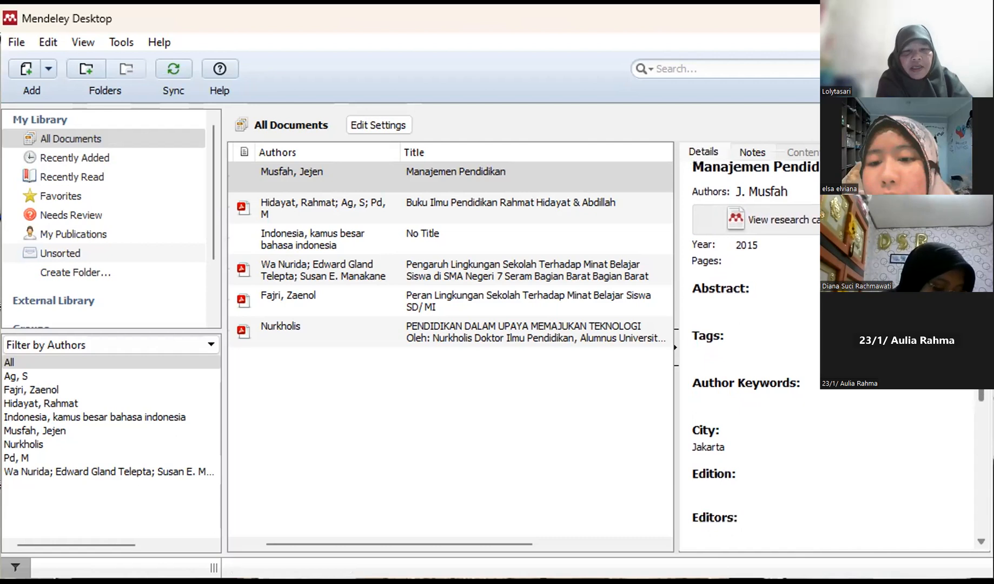
{"action": "scroll", "coordinate": [742, 354], "scroll_direction": "down", "scroll_amount": 4}
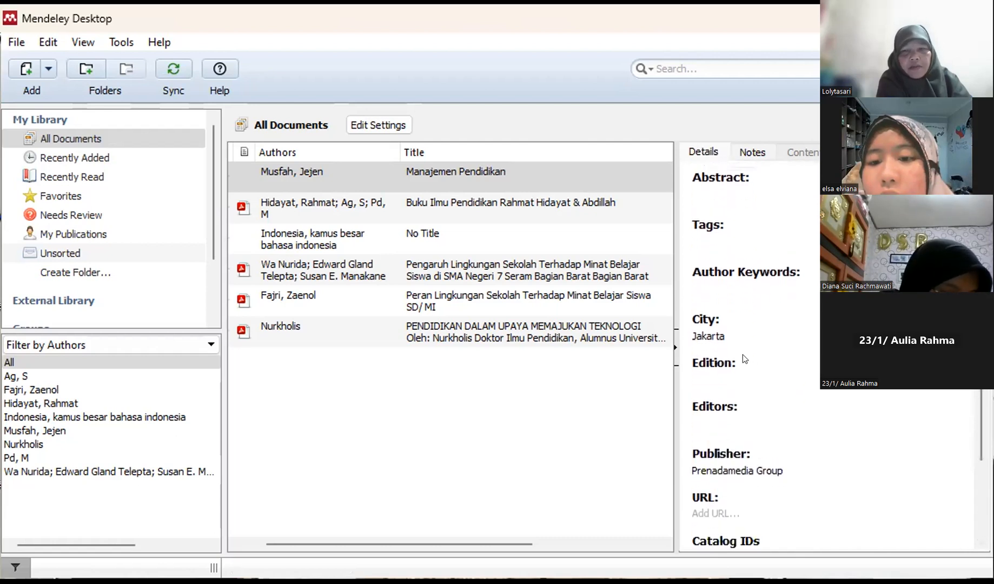
{"action": "scroll", "coordinate": [756, 357], "scroll_direction": "down", "scroll_amount": 5}
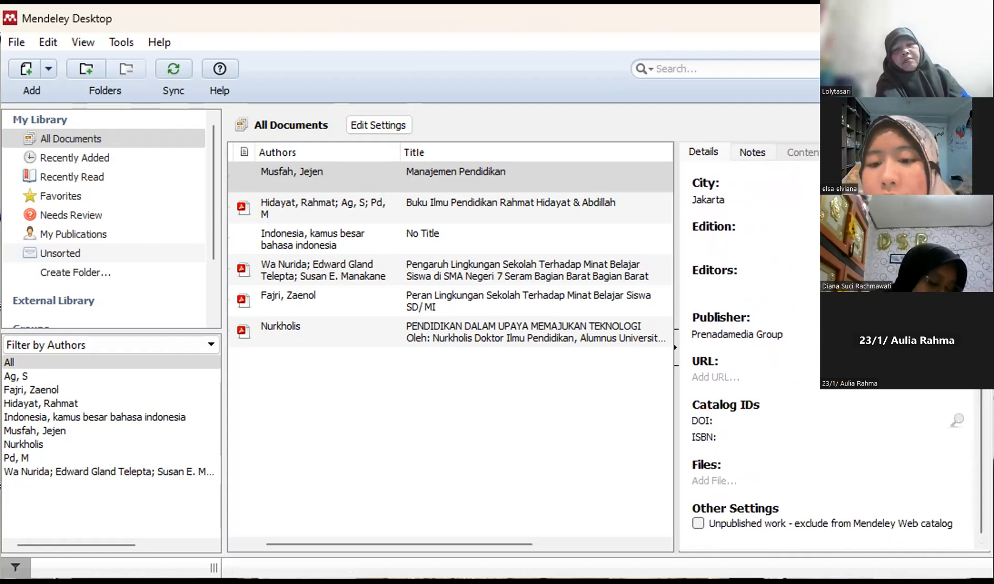
{"action": "scroll", "coordinate": [833, 362], "scroll_direction": "up", "scroll_amount": 6}
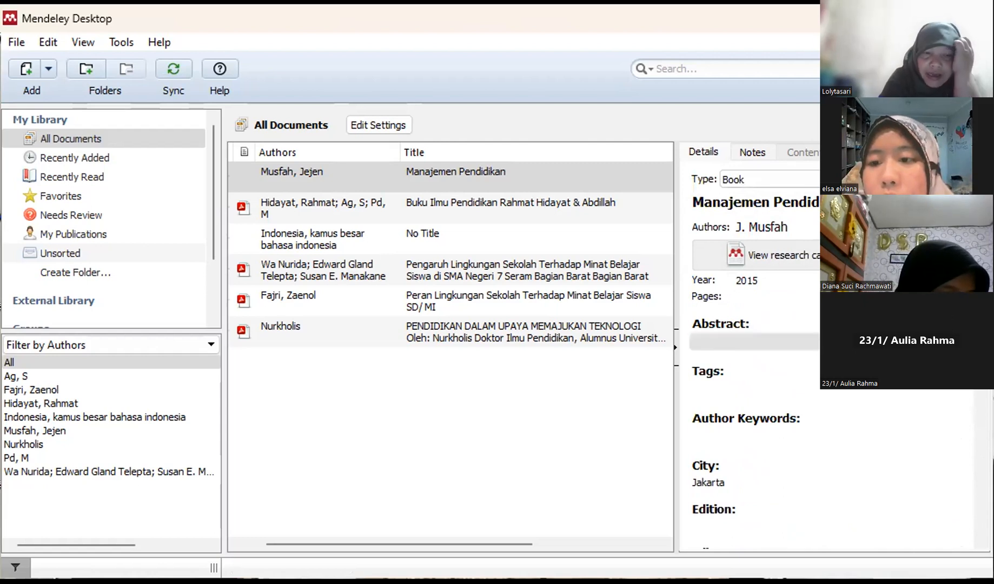
{"action": "scroll", "coordinate": [832, 357], "scroll_direction": "down", "scroll_amount": 6}
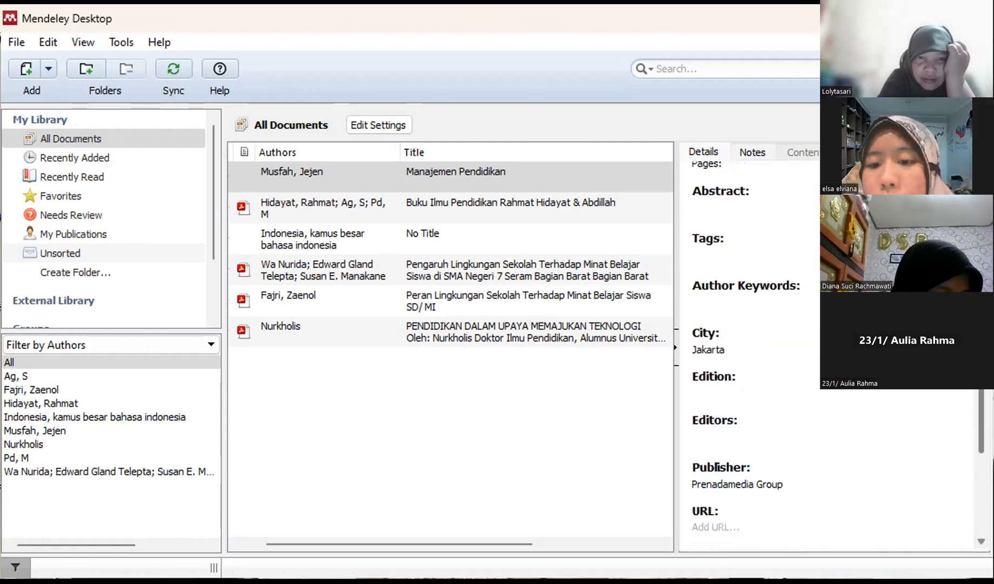
{"action": "scroll", "coordinate": [832, 357], "scroll_direction": "down", "scroll_amount": 2}
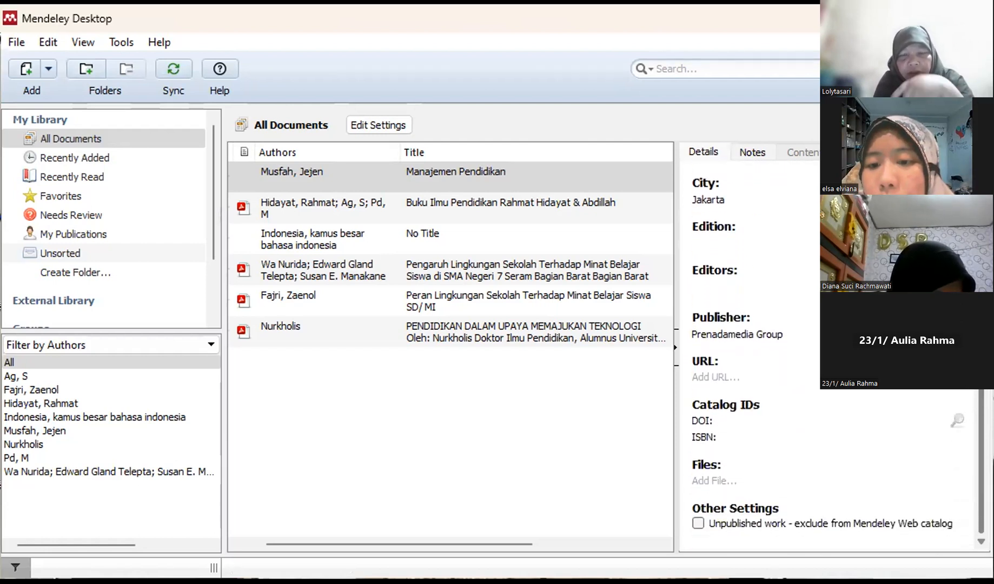
{"action": "scroll", "coordinate": [833, 357], "scroll_direction": "up", "scroll_amount": 4}
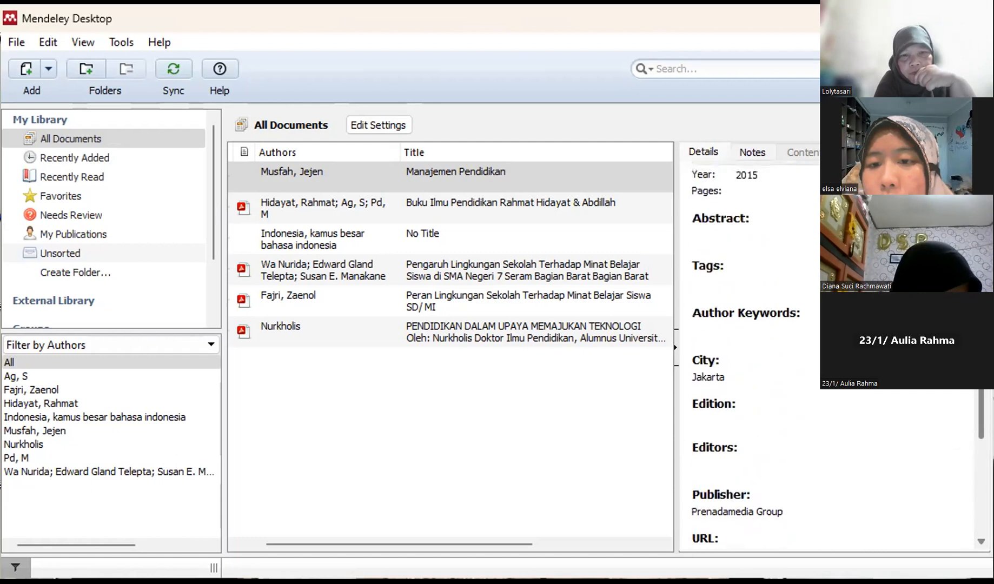
{"action": "scroll", "coordinate": [751, 357], "scroll_direction": "up", "scroll_amount": 2}
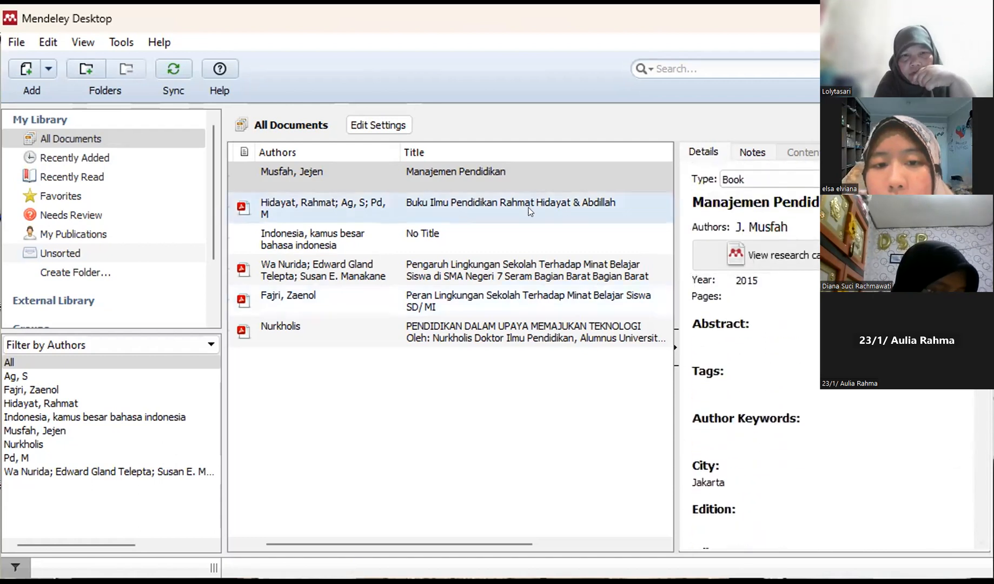
Open the PDF of the article "Pendidikan dalam Upaya Memajukan Teknologi" and check its title and journal details
{"action": "left_click", "coordinate": [543, 329]}
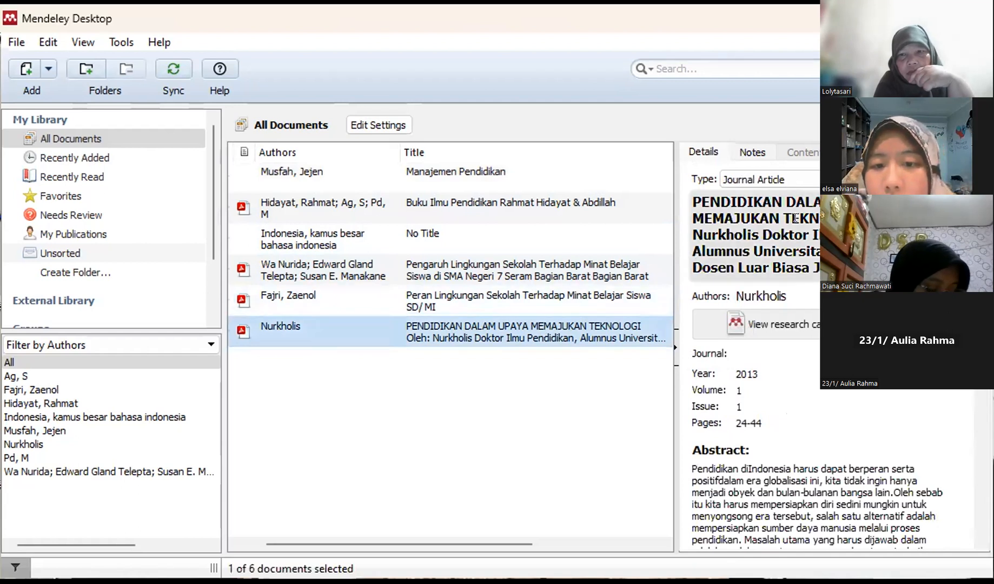
{"action": "double_click", "coordinate": [582, 339]}
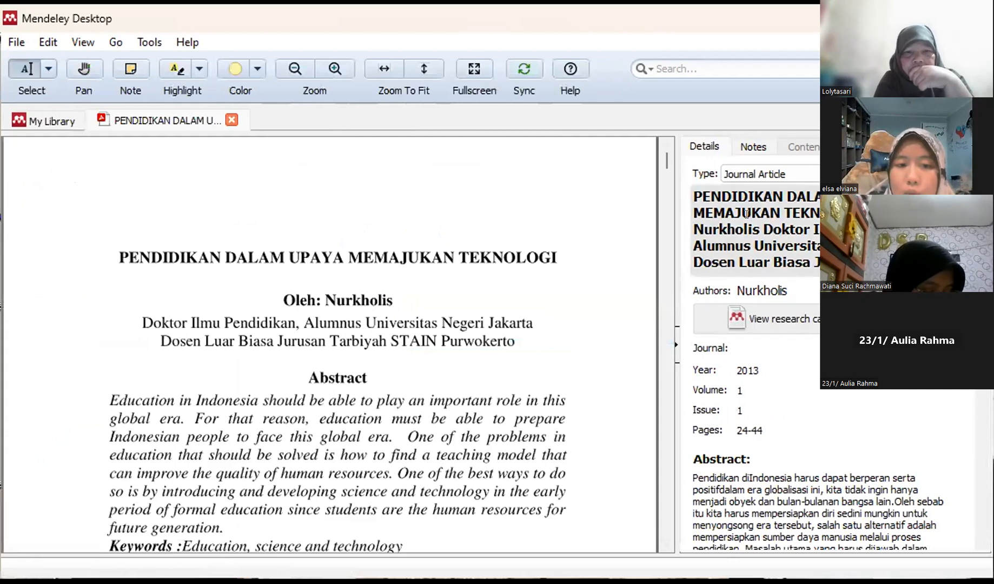
{"action": "mouse_move", "coordinate": [660, 160]}
{"action": "left_mouse_down"}
{"action": "mouse_move", "coordinate": [660, 178]}
{"action": "mouse_move", "coordinate": [660, 154]}
{"action": "left_mouse_up"}
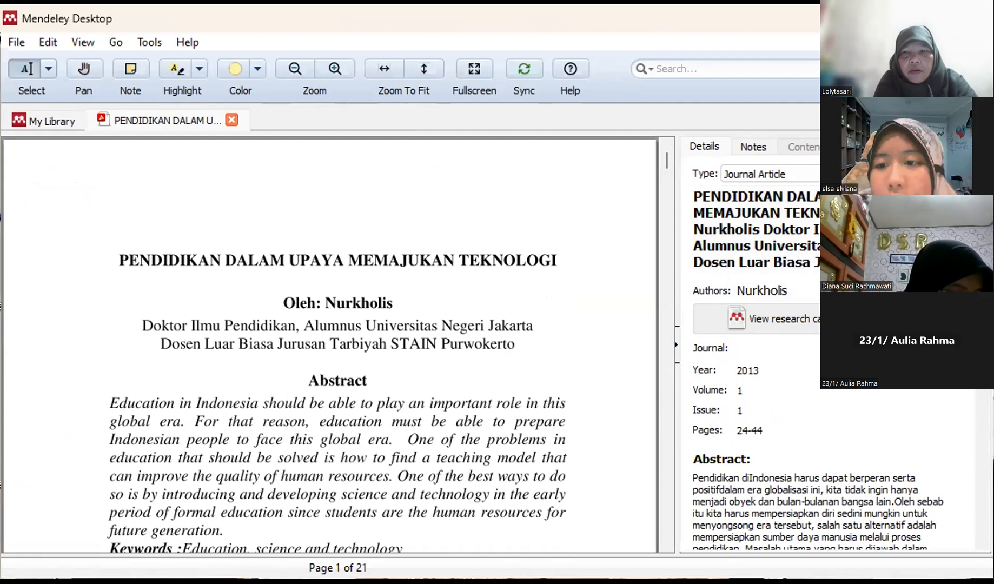
{"action": "scroll", "coordinate": [758, 351], "scroll_direction": "down", "scroll_amount": 3}
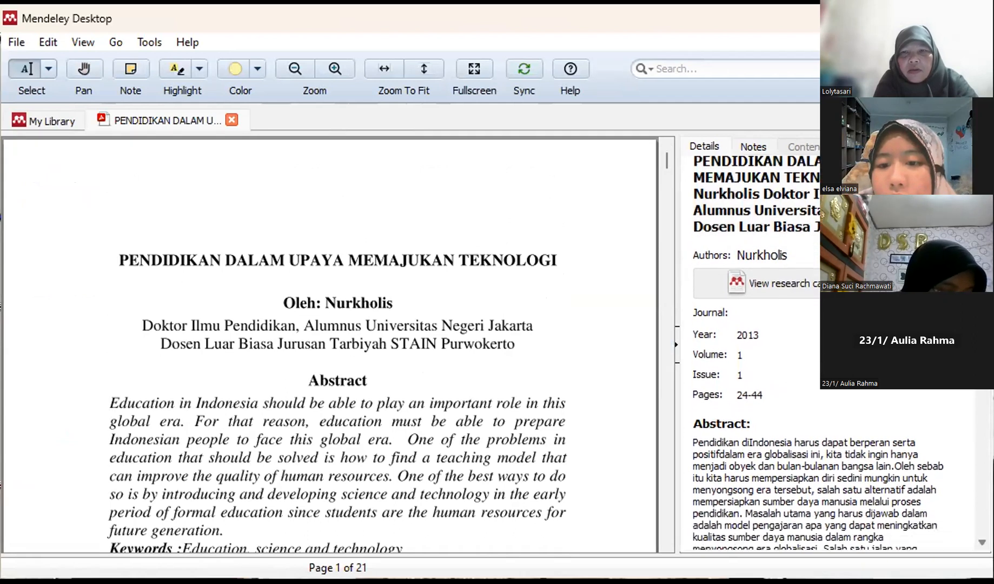
{"action": "scroll", "coordinate": [833, 352], "scroll_direction": "down", "scroll_amount": 1}
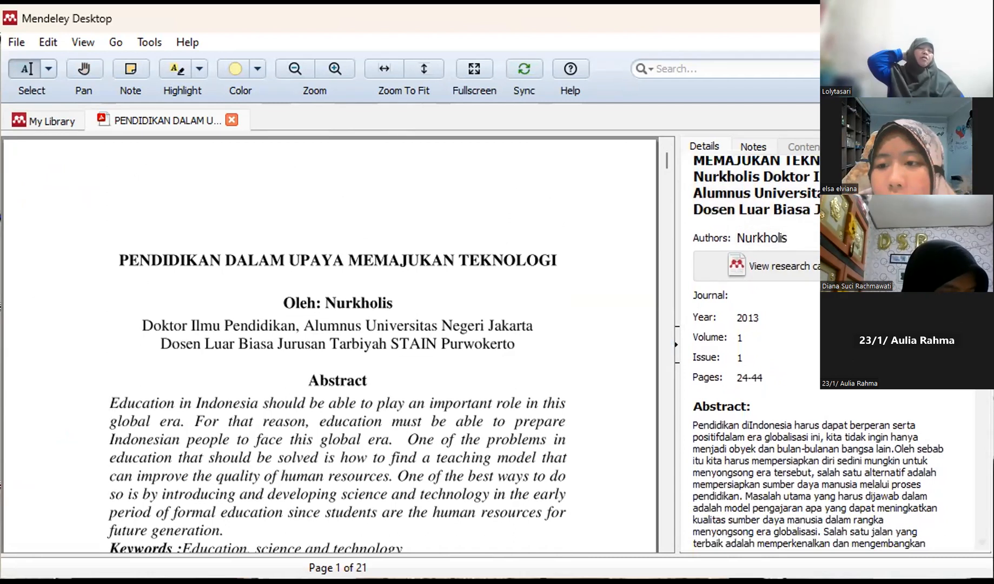
{"action": "scroll", "coordinate": [736, 234], "scroll_direction": "up", "scroll_amount": 3}
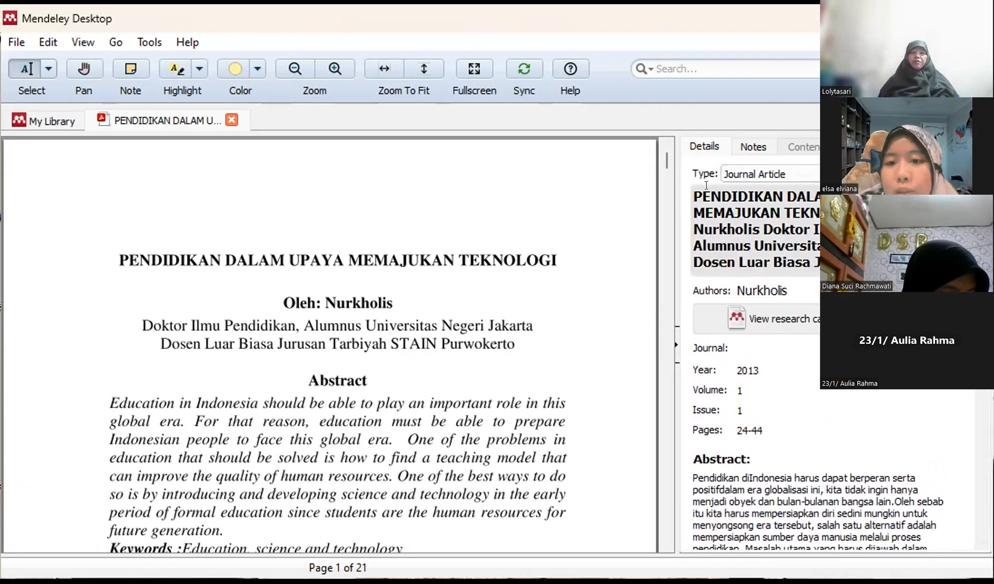
Rewrite the first word of the article's title in normal capitalization as "Pendidikan"
{"action": "left_click", "coordinate": [777, 189]}
{"action": "key", "text": "BackSpace"}
{"action": "key", "text": "BackSpace"}
{"action": "key", "text": "BackSpace"}
{"action": "key", "text": "BackSpace"}
{"action": "key", "text": "BackSpace"}
{"action": "key", "text": "BackSpace"}
{"action": "key", "text": "BackSpace"}
{"action": "key", "text": "BackSpace"}
{"action": "key", "text": "BackSpace"}
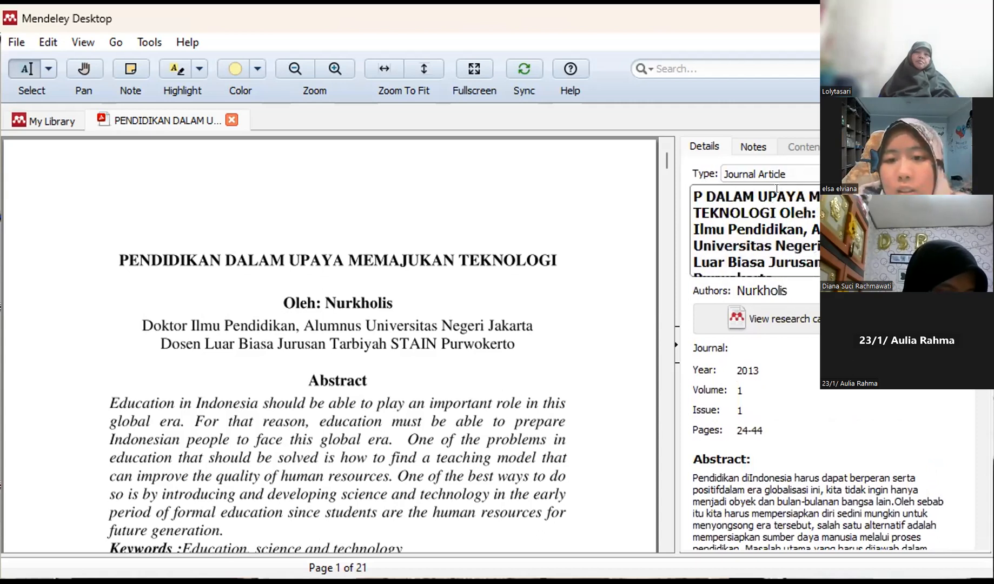
{"action": "type", "text": "endidikan DALAM"}
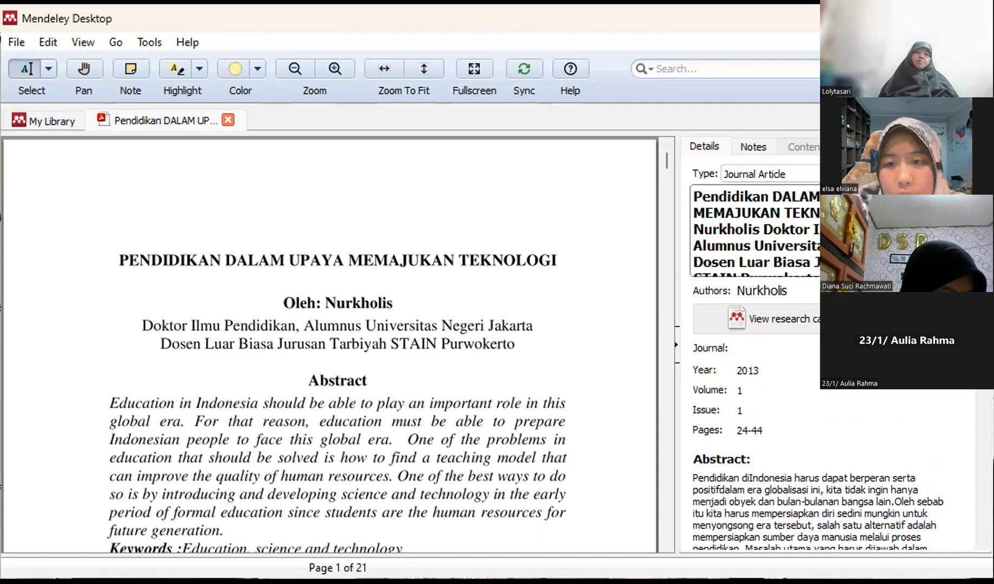
Rewrite the second and third words of the article's title as "Dalam Upaya"
{"action": "key", "text": "BackSpace"}
{"action": "key", "text": "BackSpace"}
{"action": "key", "text": "BackSpace"}
{"action": "key", "text": "BackSpace"}
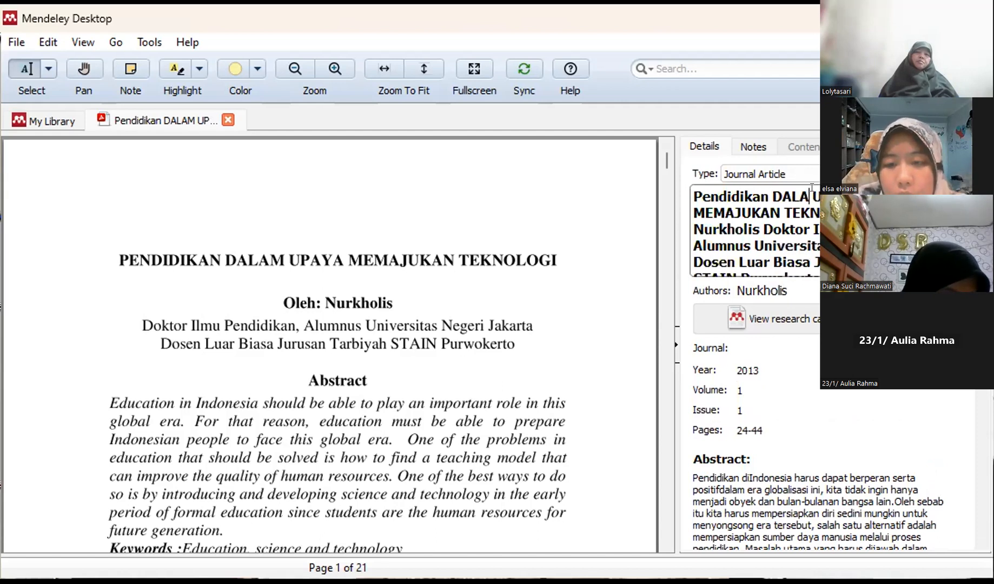
{"action": "type", "text": "alam"}
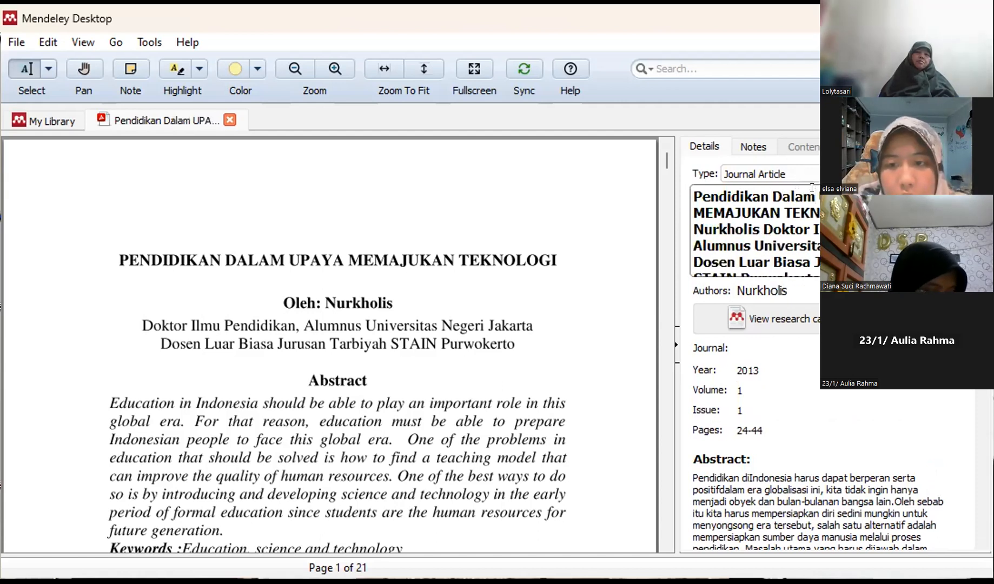
{"action": "key", "text": "BackSpace"}
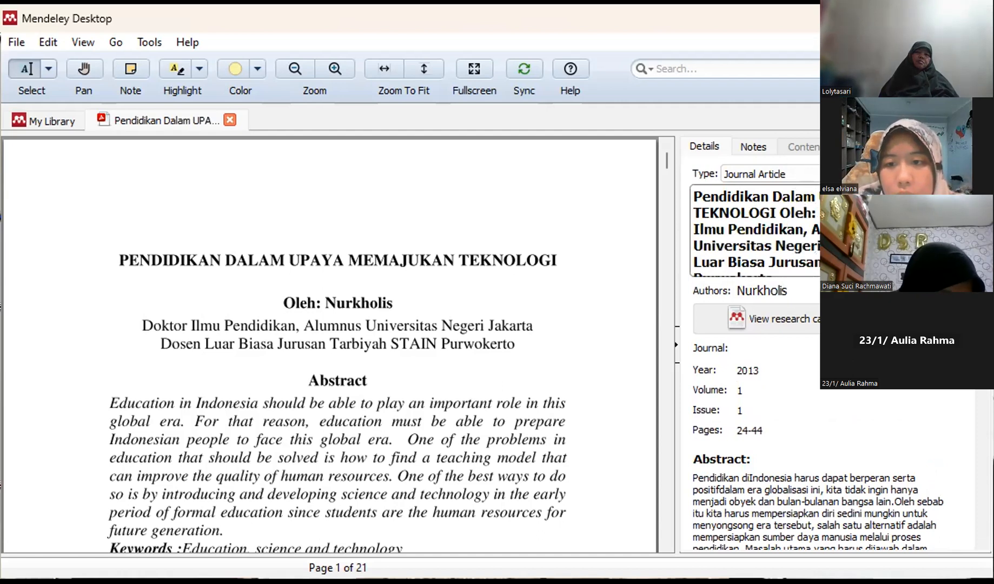
{"action": "type", "text": "paya"}
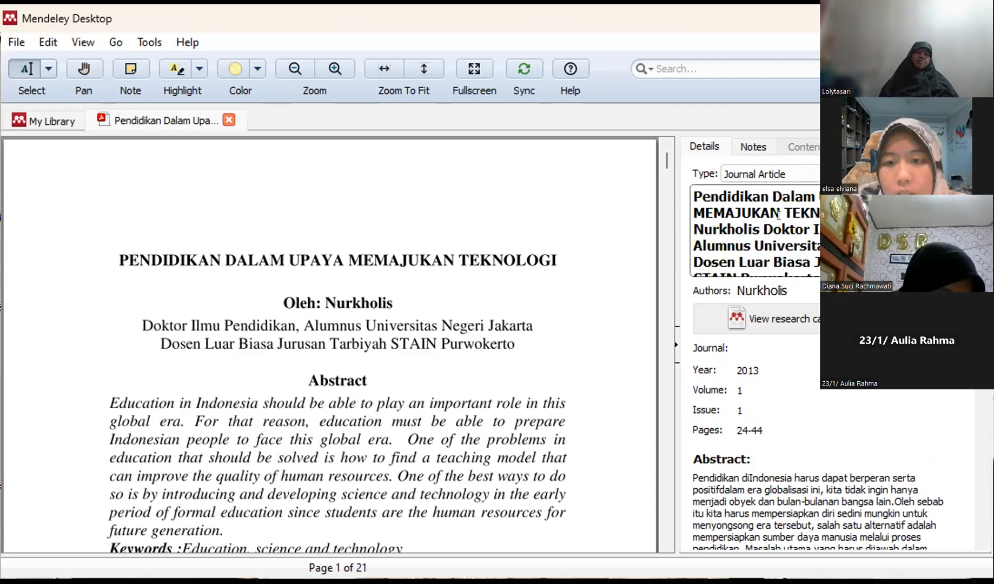
Rewrite the capitalized words "MEMAJUKAN TEKNOLOGI" in the article's title as "Memajukan Teknologi"
{"action": "left_click", "coordinate": [777, 204]}
{"action": "key", "text": "ctrl+BackSpace"}
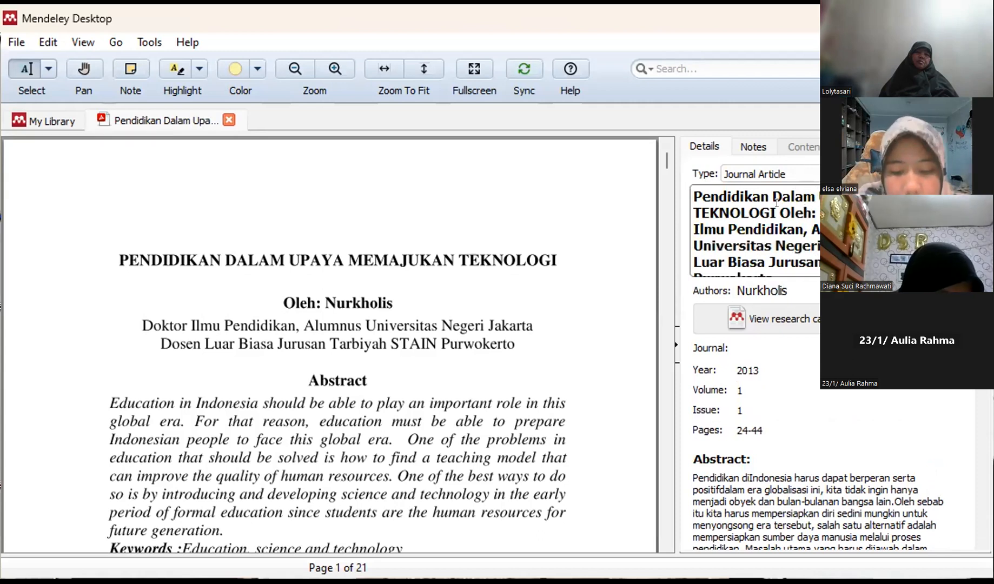
{"action": "key", "text": "BackSpace"}
{"action": "key", "text": "BackSpace"}
{"action": "key", "text": "BackSpace"}
{"action": "key", "text": "BackSpace"}
{"action": "key", "text": "BackSpace"}
{"action": "key", "text": "BackSpace"}
{"action": "key", "text": "BackSpace"}
{"action": "key", "text": "BackSpace"}
{"action": "key", "text": "BackSpace"}
{"action": "key", "text": "BackSpace"}
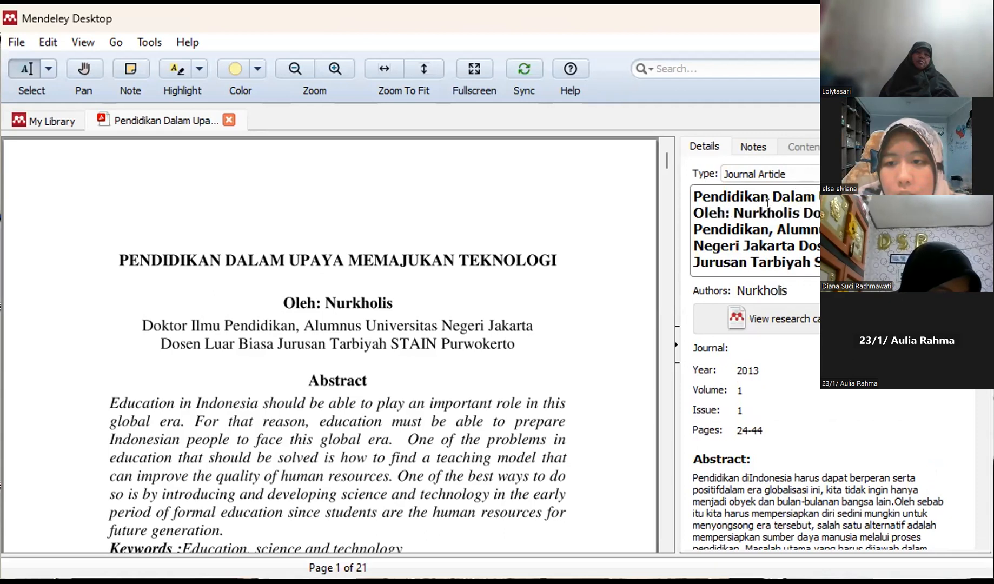
{"action": "type", "text": "Teknologi Oleh: Nu"}
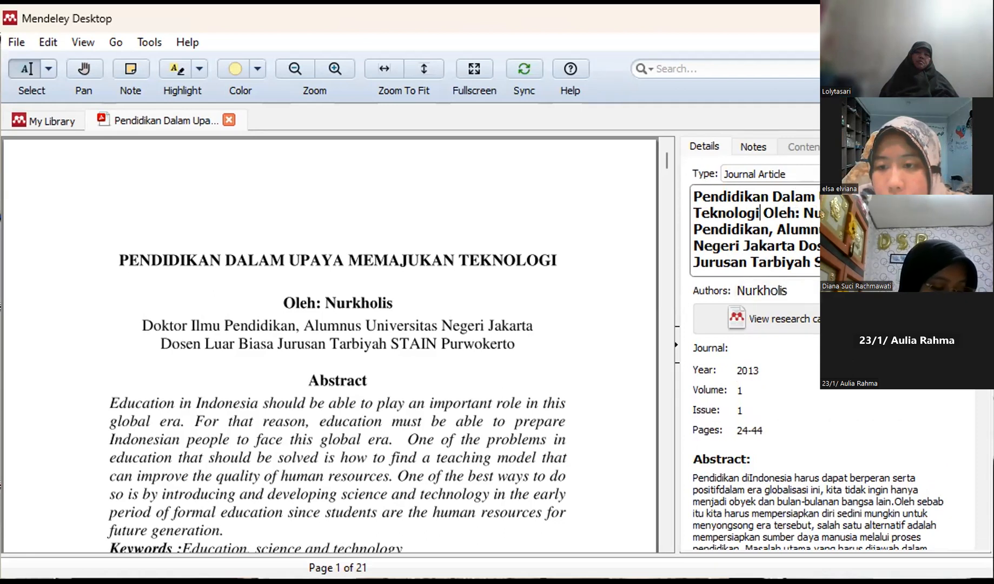
Delete the author's name and affiliation text after "Teknologi" from the article's title
{"action": "scroll", "coordinate": [818, 351], "scroll_direction": "down", "scroll_amount": 3}
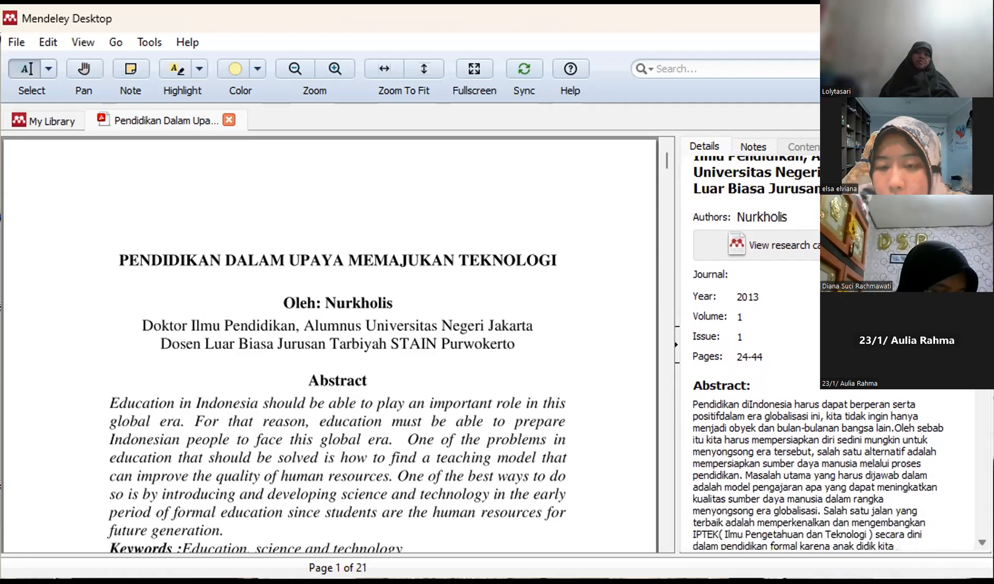
{"action": "mouse_move", "coordinate": [661, 164]}
{"action": "left_mouse_down"}
{"action": "mouse_move", "coordinate": [661, 181]}
{"action": "mouse_move", "coordinate": [662, 173]}
{"action": "left_mouse_up"}
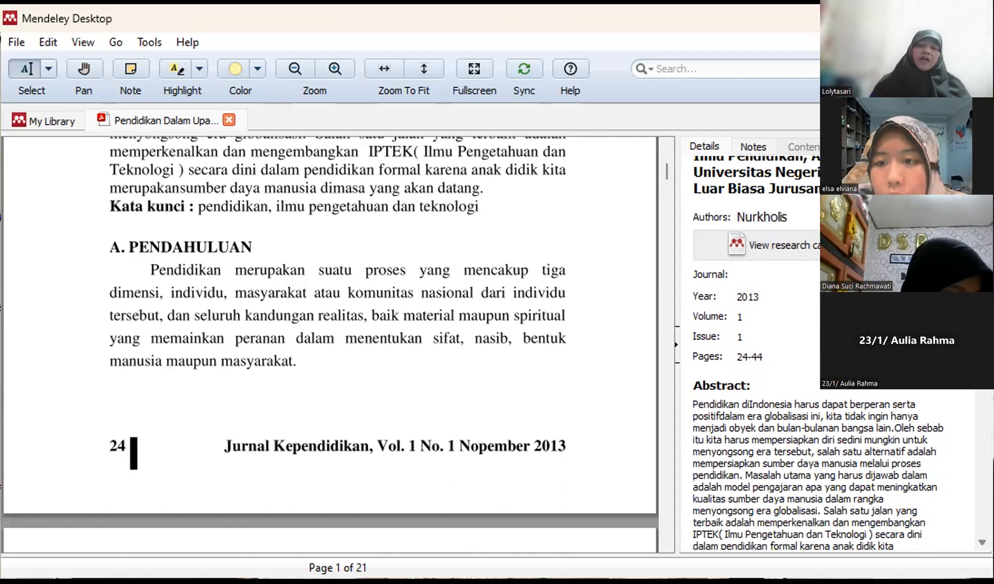
{"action": "scroll", "coordinate": [752, 346], "scroll_direction": "up", "scroll_amount": 2}
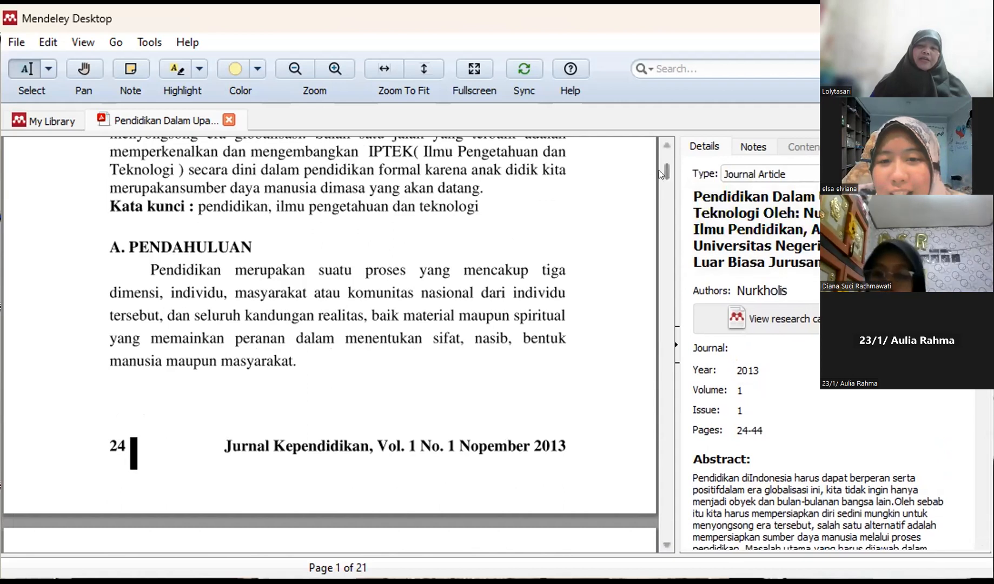
{"action": "left_click_drag", "start_coordinate": [661, 168], "coordinate": [657, 150]}
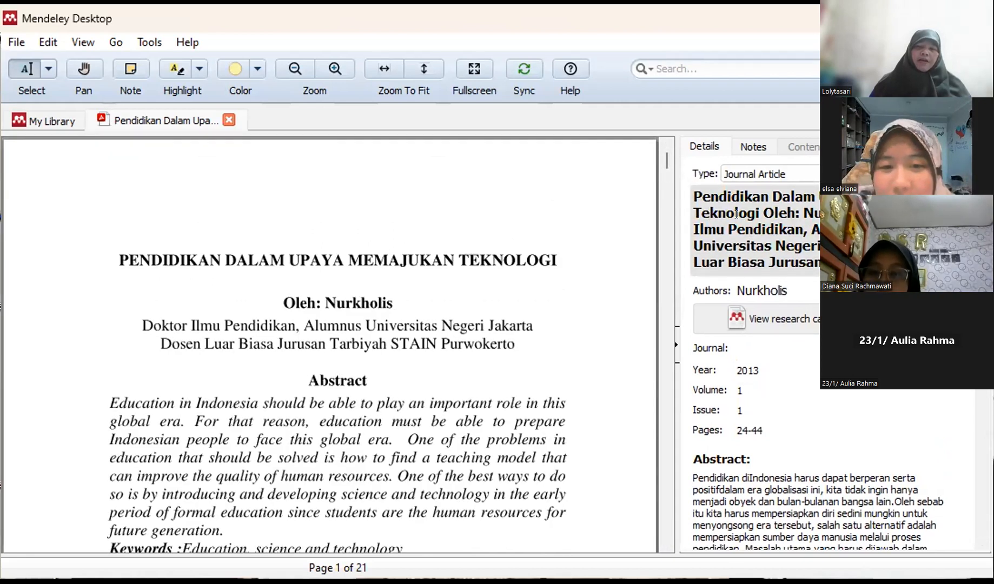
{"action": "left_click_drag", "start_coordinate": [764, 213], "coordinate": [817, 264]}
{"action": "key", "text": "Delete"}
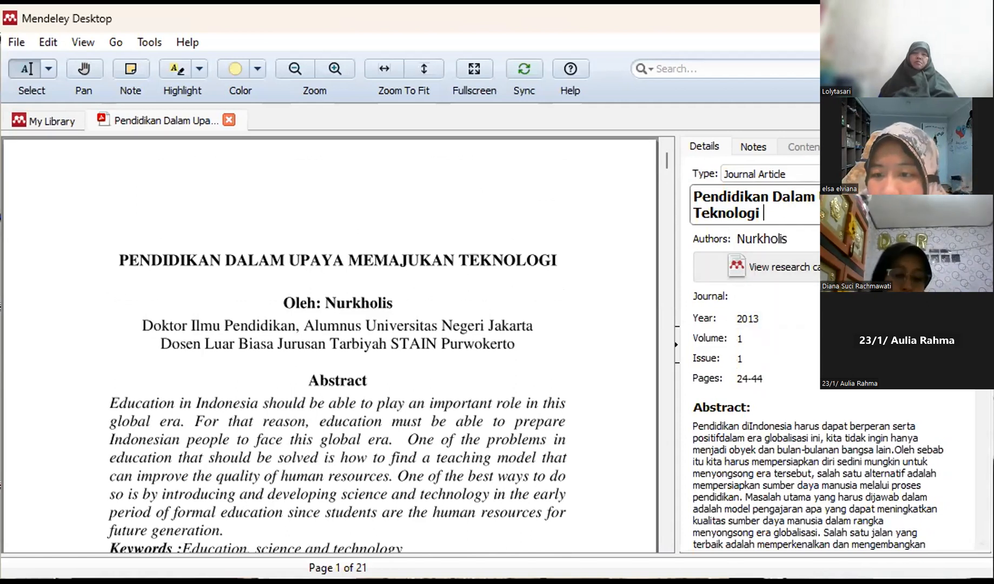
Examine the article's page footers for journal information and review its entry from the journal data to the URL and attached file
{"action": "left_click_drag", "start_coordinate": [666, 161], "coordinate": [660, 179]}
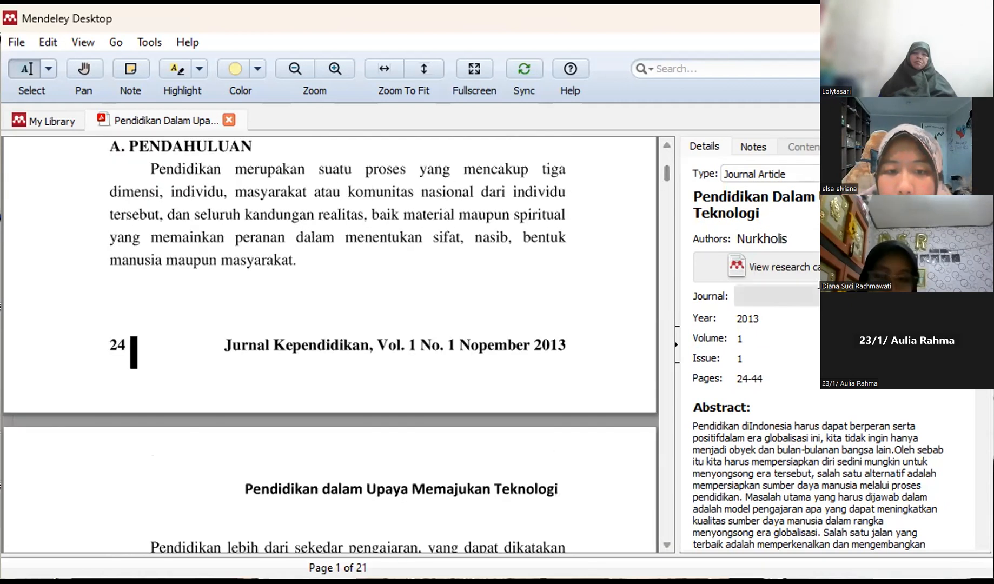
{"action": "scroll", "coordinate": [818, 352], "scroll_direction": "down", "scroll_amount": 2}
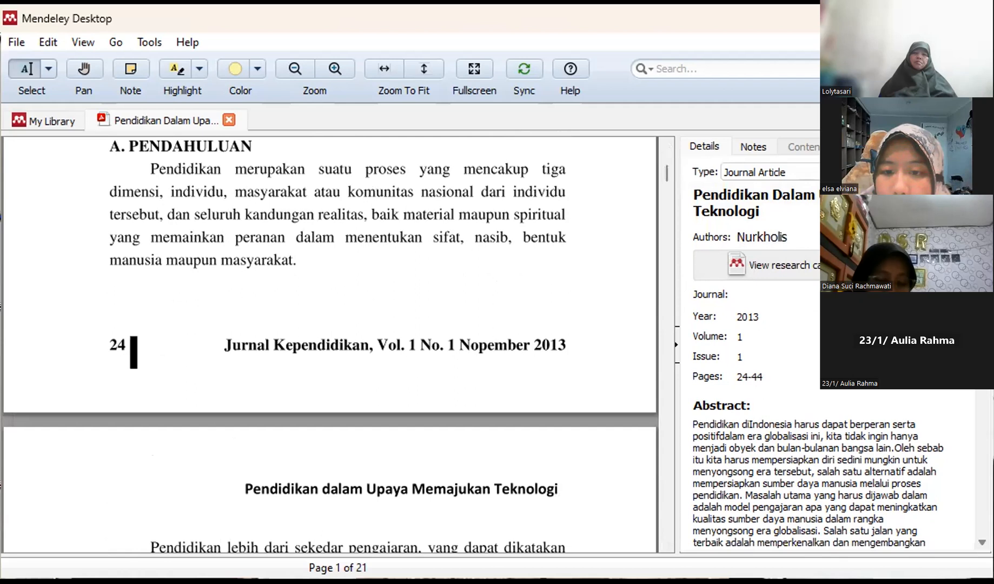
{"action": "scroll", "coordinate": [818, 352], "scroll_direction": "down", "scroll_amount": 1}
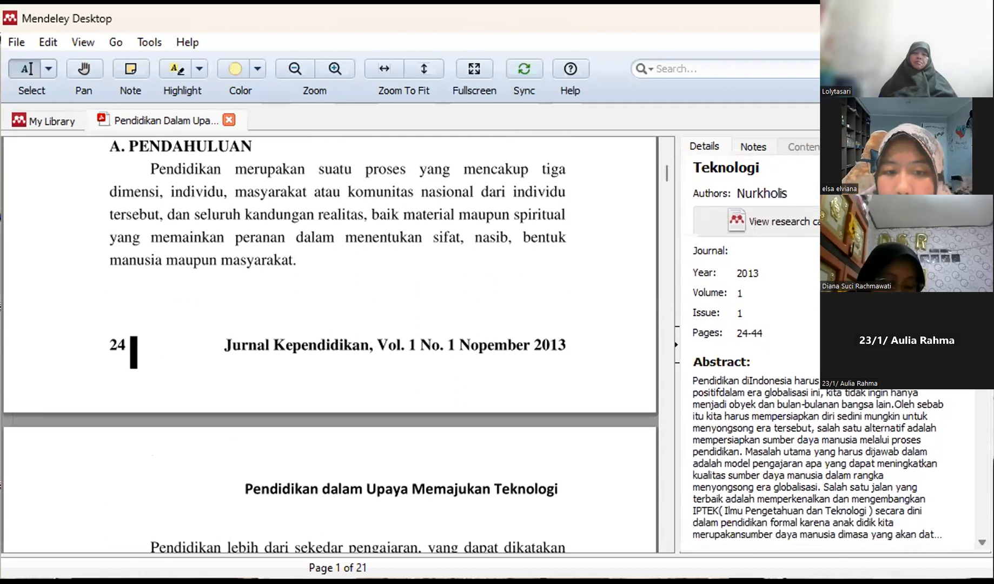
{"action": "scroll", "coordinate": [818, 348], "scroll_direction": "down", "scroll_amount": 1}
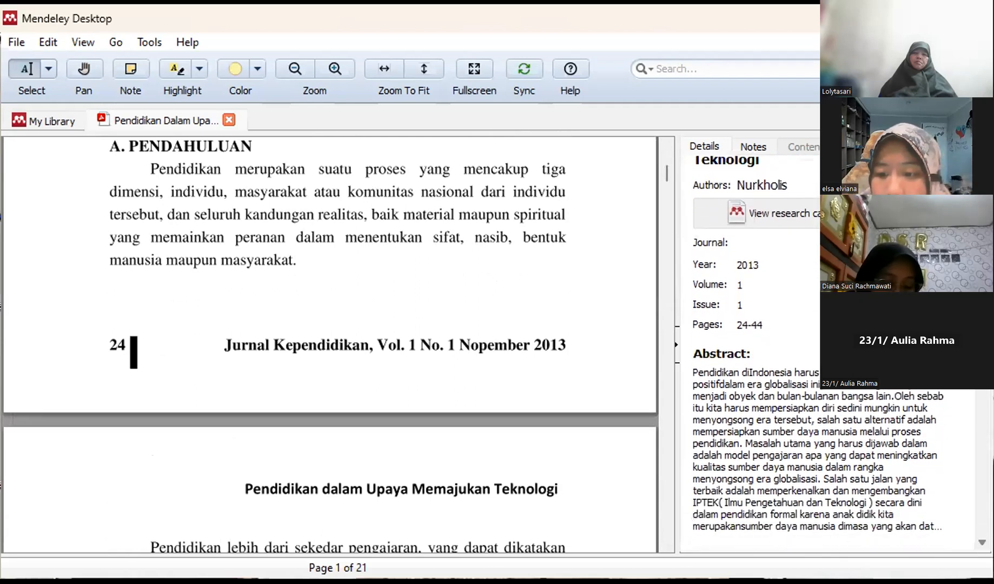
{"action": "key", "text": "alt+Tab"}
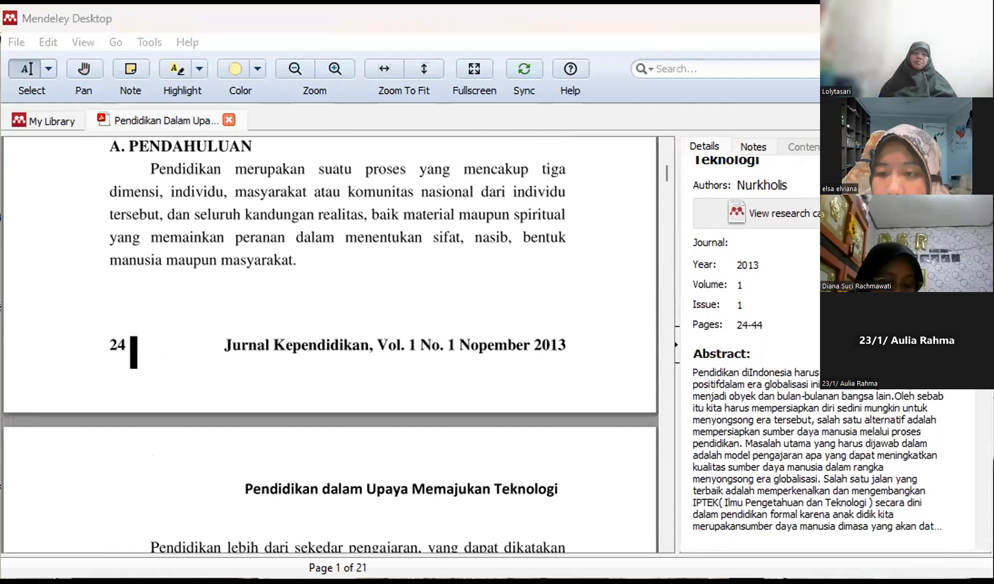
{"action": "key", "text": "alt+Tab"}
{"action": "scroll", "coordinate": [818, 351], "scroll_direction": "down", "scroll_amount": 3}
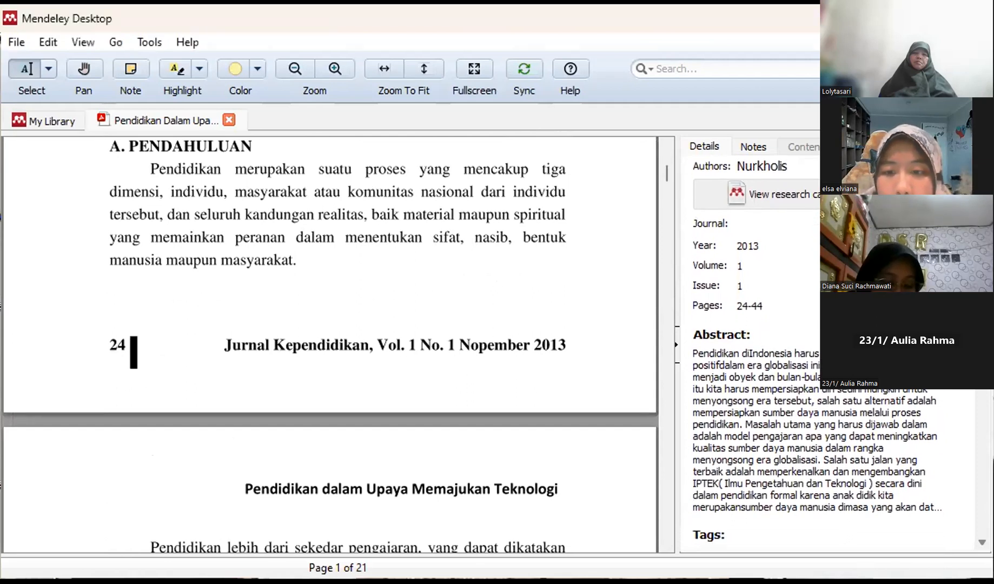
{"action": "scroll", "coordinate": [757, 352], "scroll_direction": "down", "scroll_amount": 2}
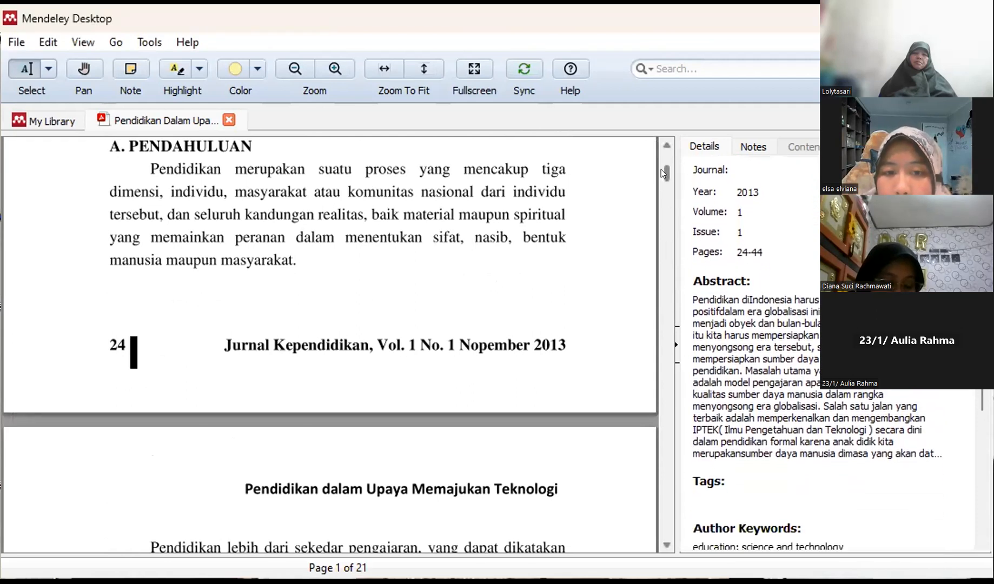
{"action": "scroll", "coordinate": [660, 183], "scroll_direction": "down", "scroll_amount": 5}
{"action": "scroll", "coordinate": [660, 186], "scroll_direction": "down", "scroll_amount": 5}
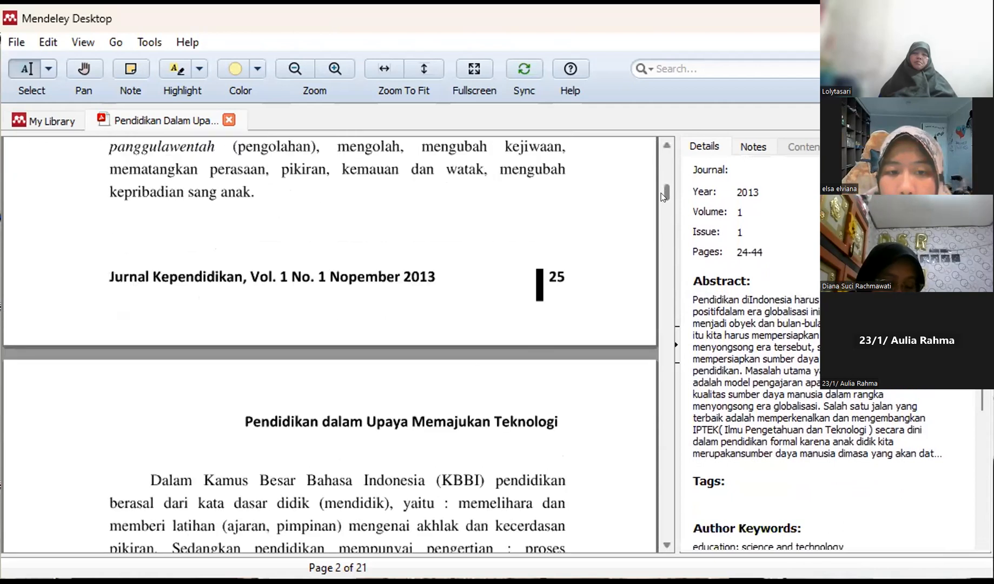
{"action": "scroll", "coordinate": [661, 197], "scroll_direction": "down", "scroll_amount": 20}
{"action": "left_click_drag", "start_coordinate": [670, 229], "coordinate": [667, 161]}
{"action": "left_click_drag", "start_coordinate": [982, 335], "coordinate": [982, 460]}
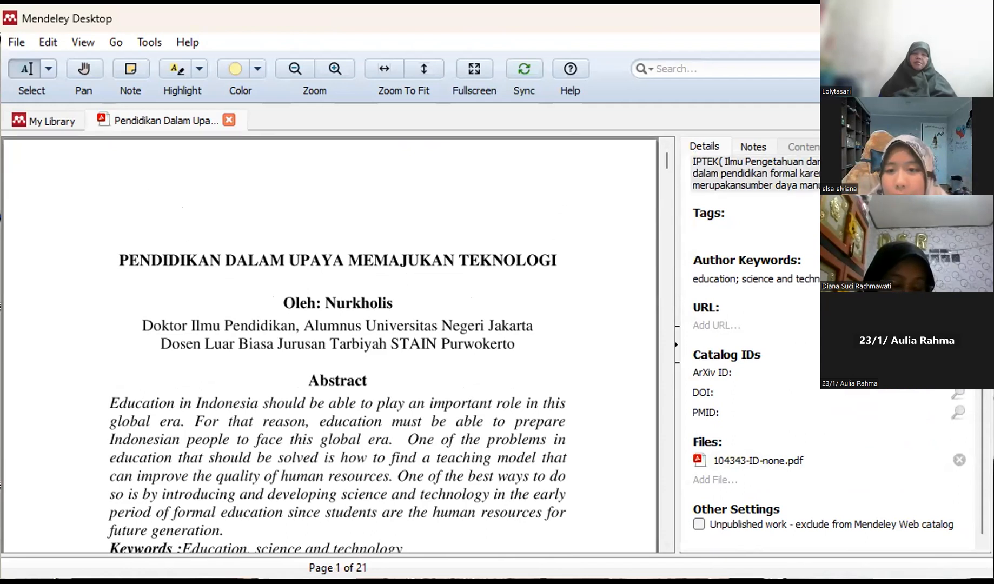
{"action": "scroll", "coordinate": [757, 270], "scroll_direction": "up", "scroll_amount": 5}
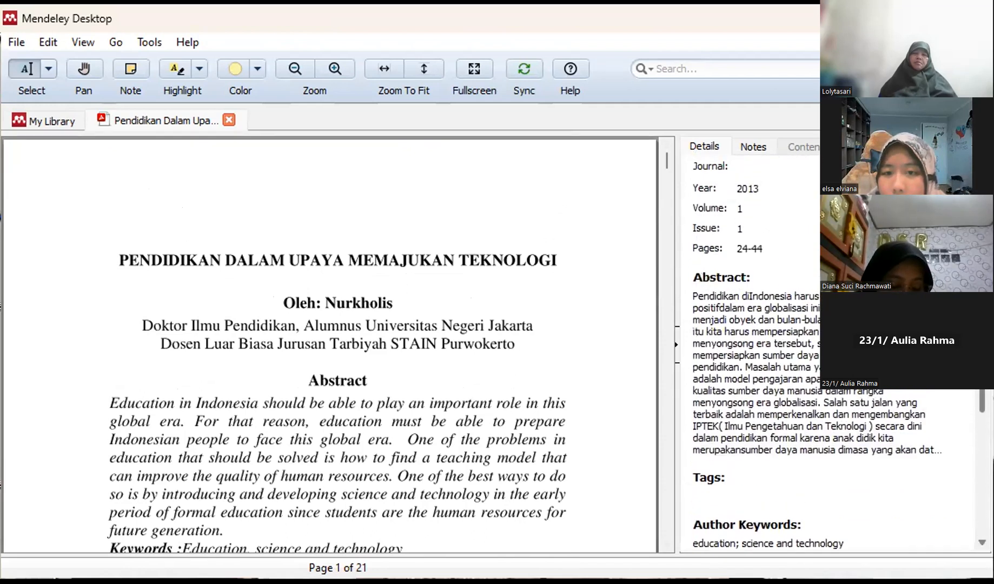
{"action": "scroll", "coordinate": [757, 325], "scroll_direction": "up", "scroll_amount": 3}
{"action": "scroll", "coordinate": [736, 285], "scroll_direction": "up", "scroll_amount": 2}
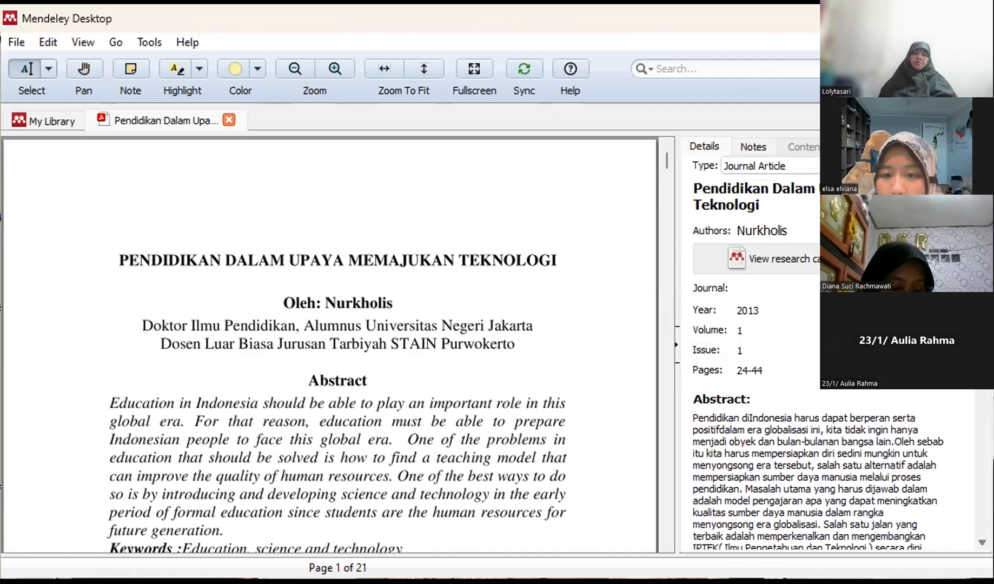
Fill the article's Journal field with the page footer text "Jurnal Kependidikan, Vol. 1 No. 1 Nopember 2013"
{"action": "left_click", "coordinate": [735, 274]}
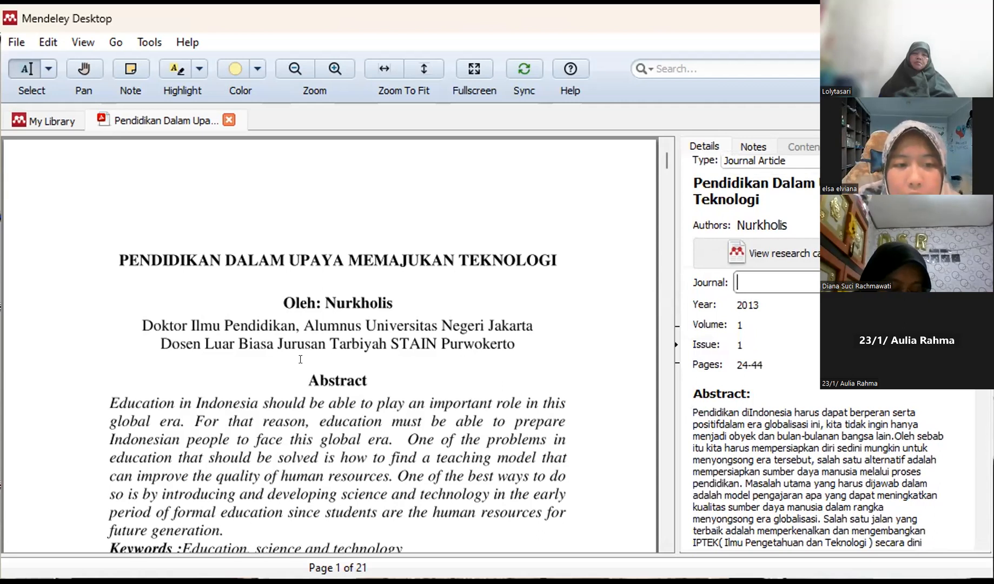
{"action": "left_click_drag", "start_coordinate": [138, 324], "coordinate": [517, 344]}
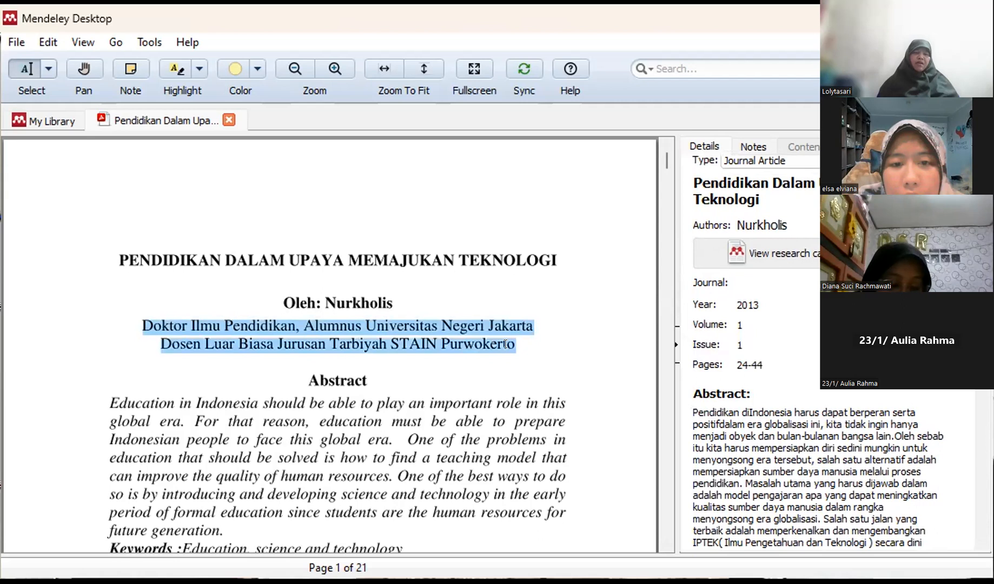
{"action": "left_click_drag", "start_coordinate": [660, 166], "coordinate": [661, 187]}
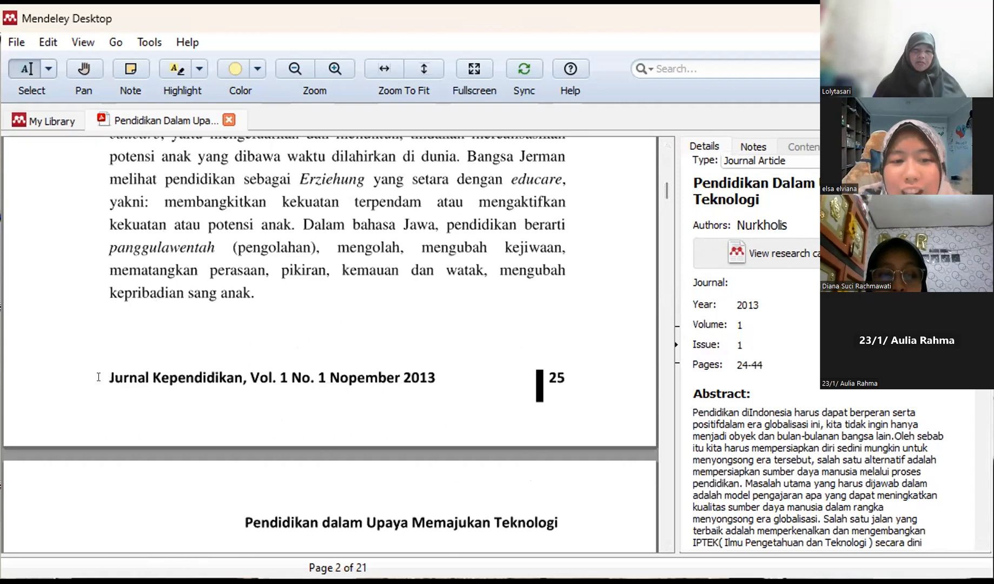
{"action": "left_click", "coordinate": [734, 277]}
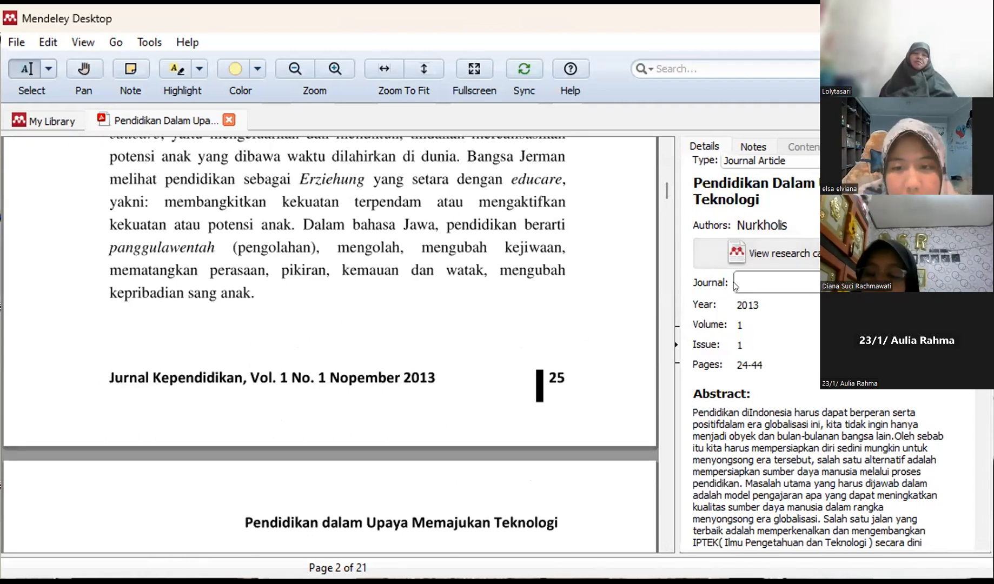
{"action": "type", "text": "Jurnal"}
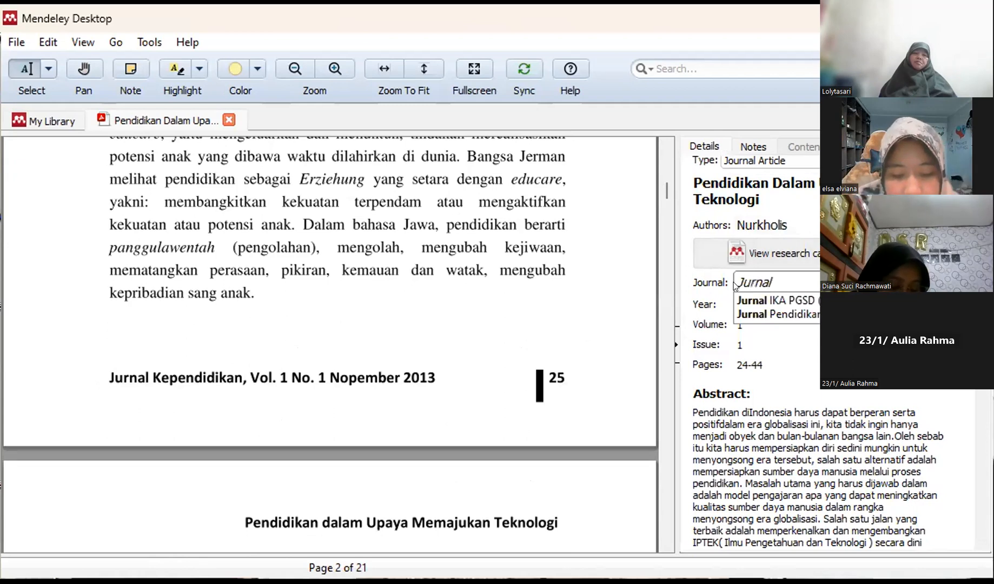
{"action": "type", "text": " Kependi"}
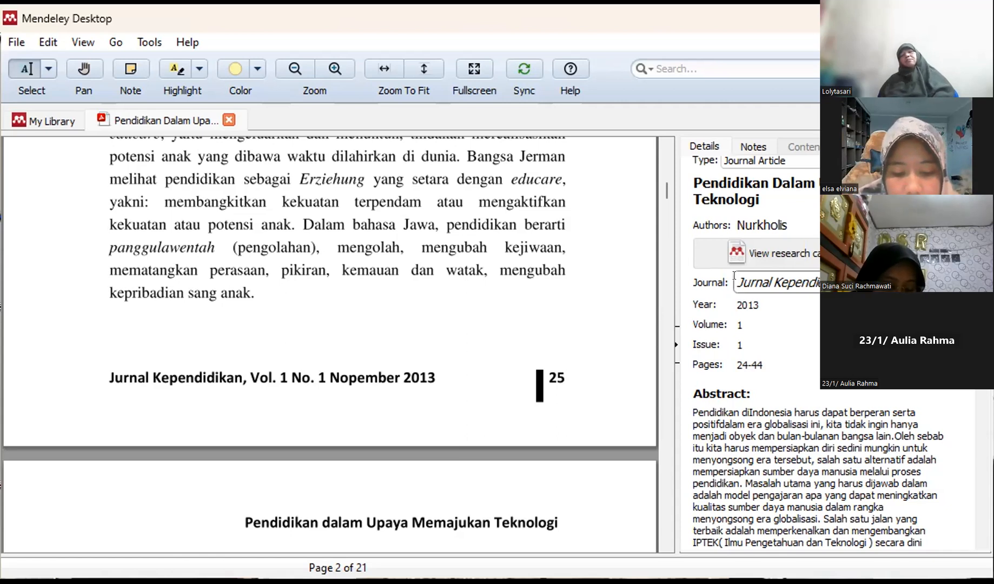
{"action": "left_click", "coordinate": [734, 276]}
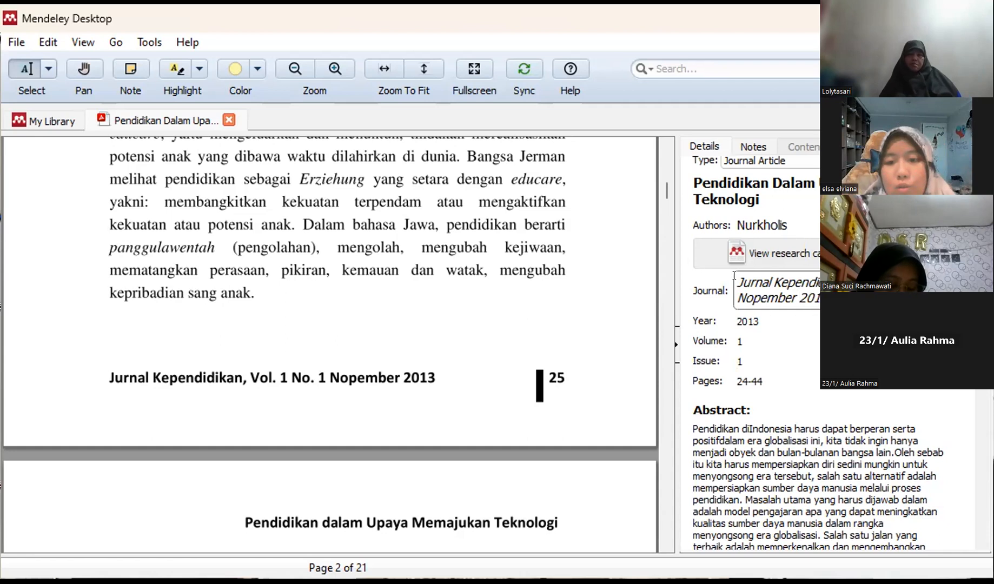
{"action": "scroll", "coordinate": [818, 354], "scroll_direction": "down", "scroll_amount": 2}
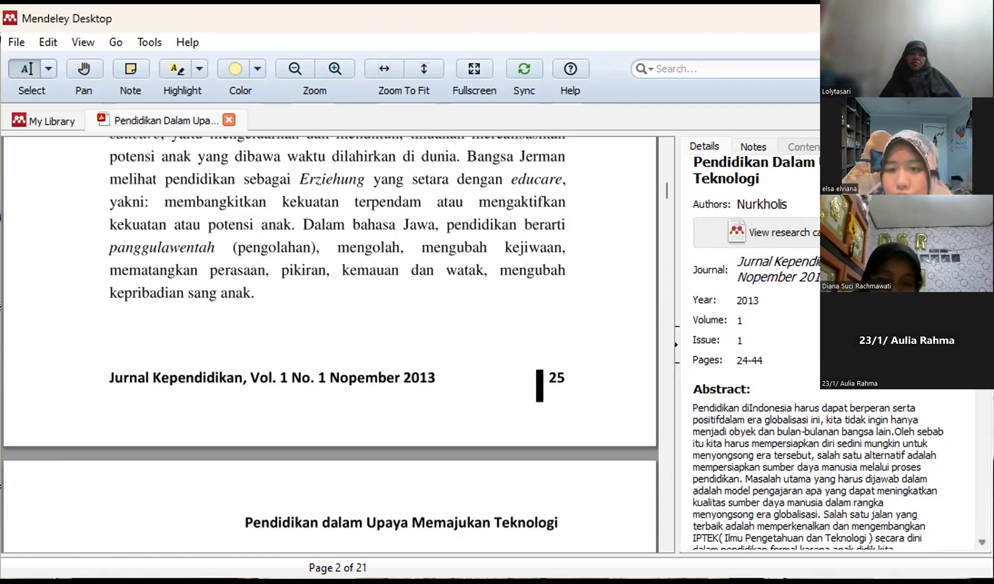
{"action": "scroll", "coordinate": [733, 272], "scroll_direction": "up", "scroll_amount": 1}
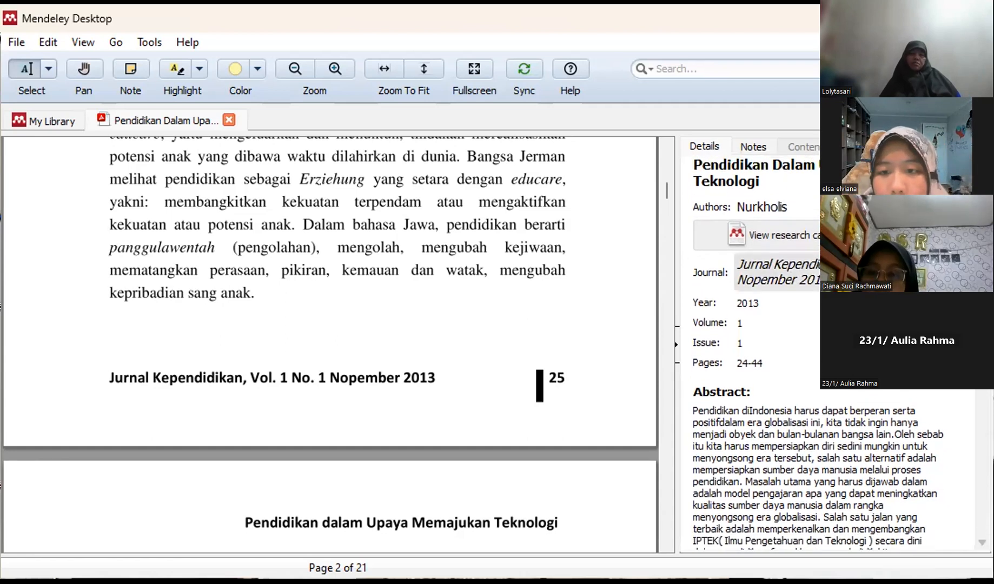
{"action": "left_click_drag", "start_coordinate": [737, 280], "coordinate": [822, 280]}
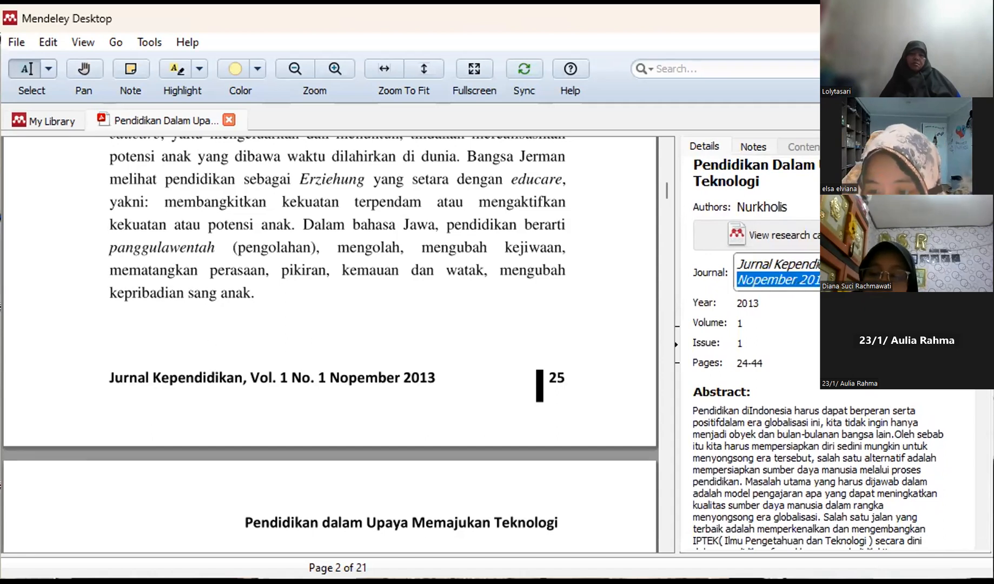
{"action": "key", "text": "alt+Tab"}
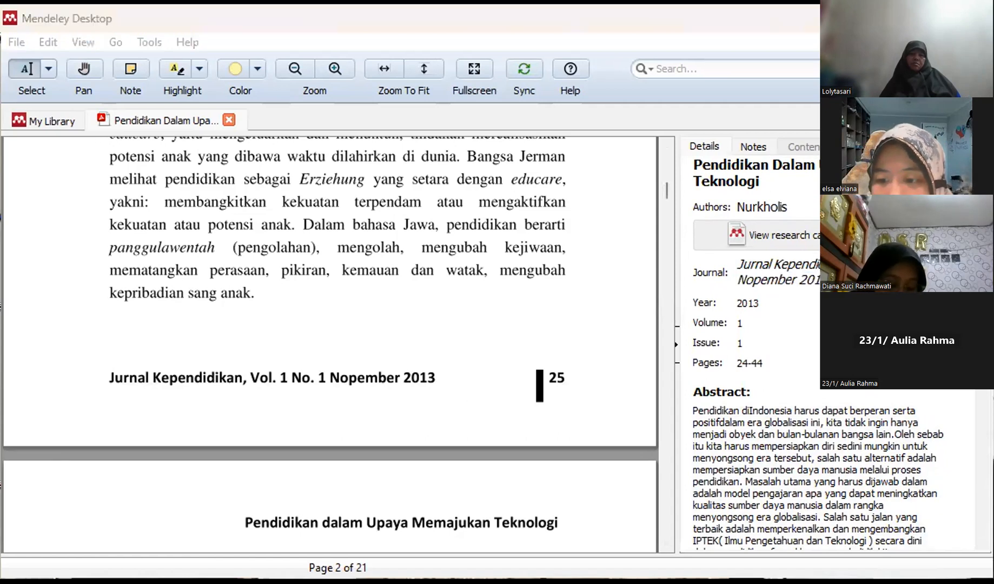
{"action": "key", "text": "alt+Tab"}
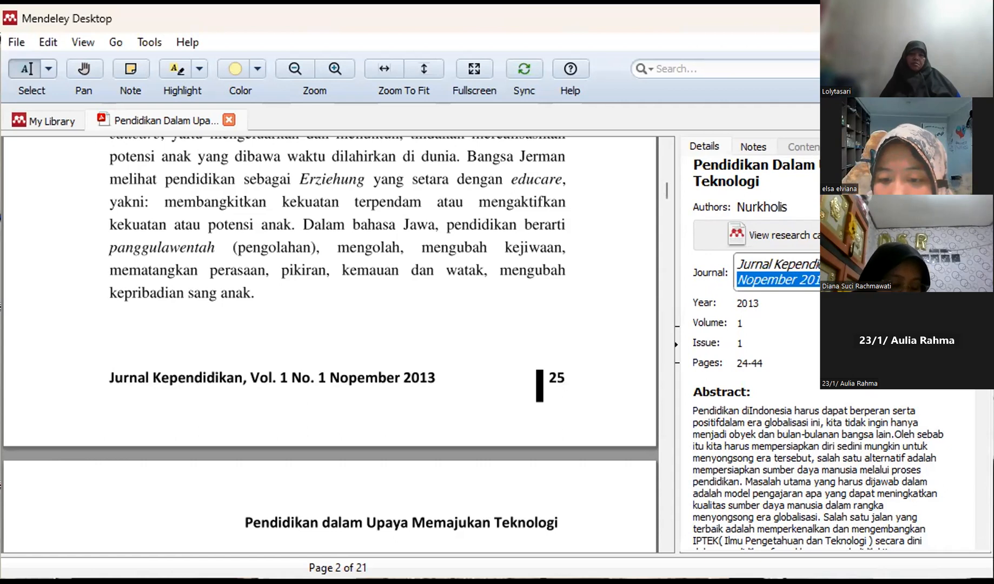
{"action": "key", "text": "alt+Tab"}
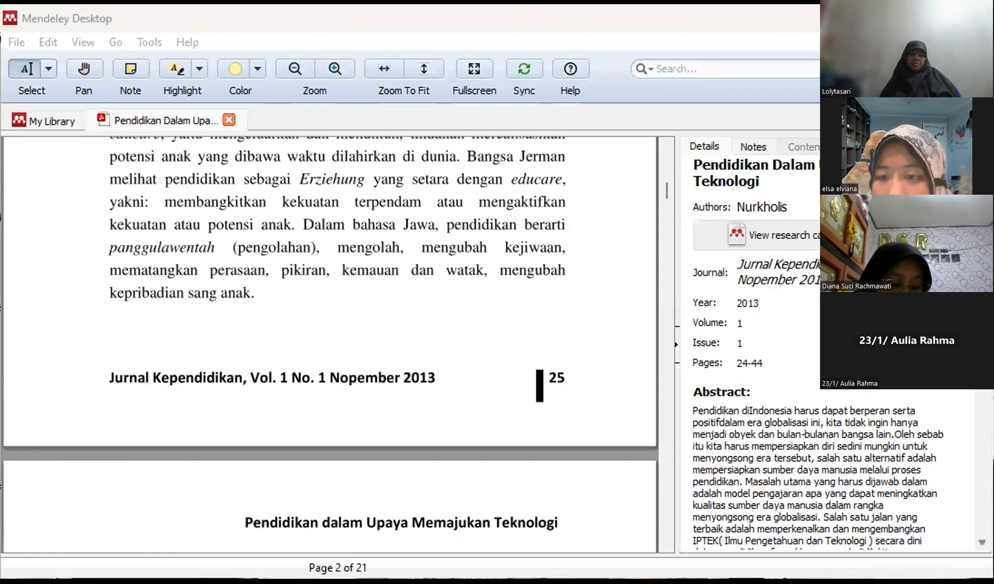
{"action": "key", "text": "alt+Tab"}
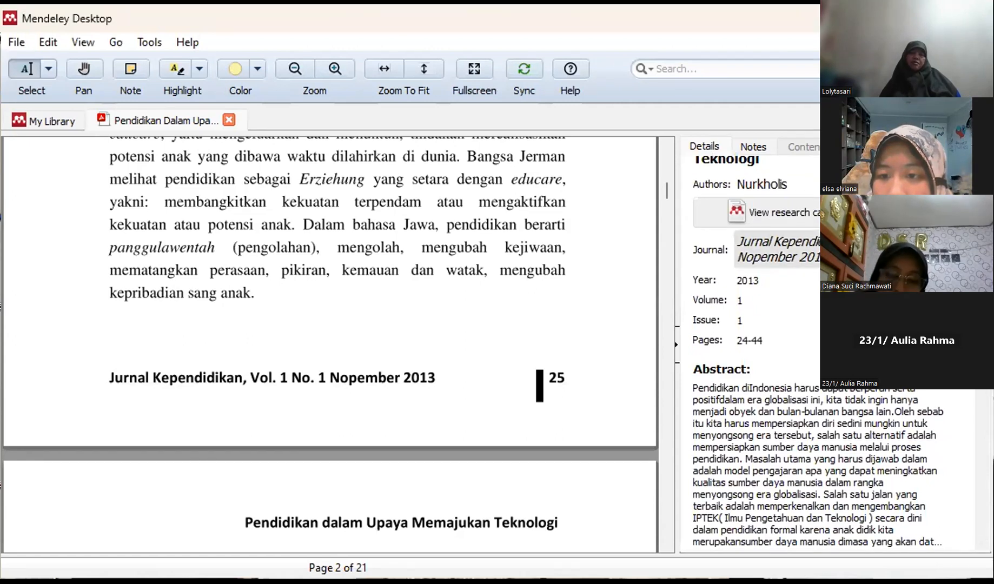
Remove the volume, number and date text from the article's Journal field, keeping only the journal name
{"action": "left_click", "coordinate": [844, 250]}
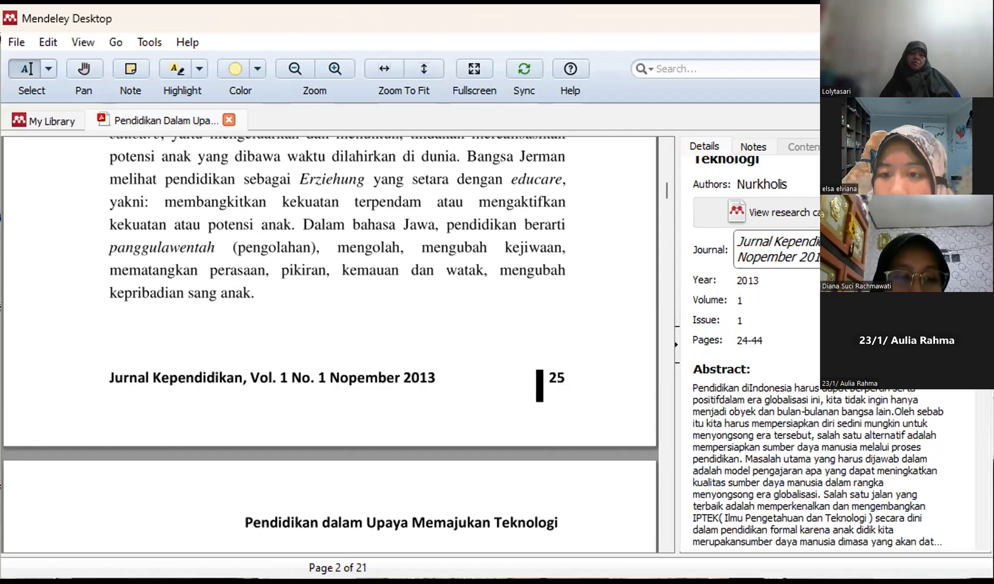
{"action": "key", "text": "BackSpace"}
{"action": "key", "text": "BackSpace"}
{"action": "key", "text": "BackSpace"}
{"action": "key", "text": "BackSpace"}
{"action": "key", "text": "BackSpace"}
{"action": "key", "text": "BackSpace"}
{"action": "key", "text": "BackSpace"}
{"action": "key", "text": "BackSpace"}
{"action": "key", "text": "BackSpace"}
{"action": "key", "text": "BackSpace"}
{"action": "key", "text": "BackSpace"}
{"action": "key", "text": "BackSpace"}
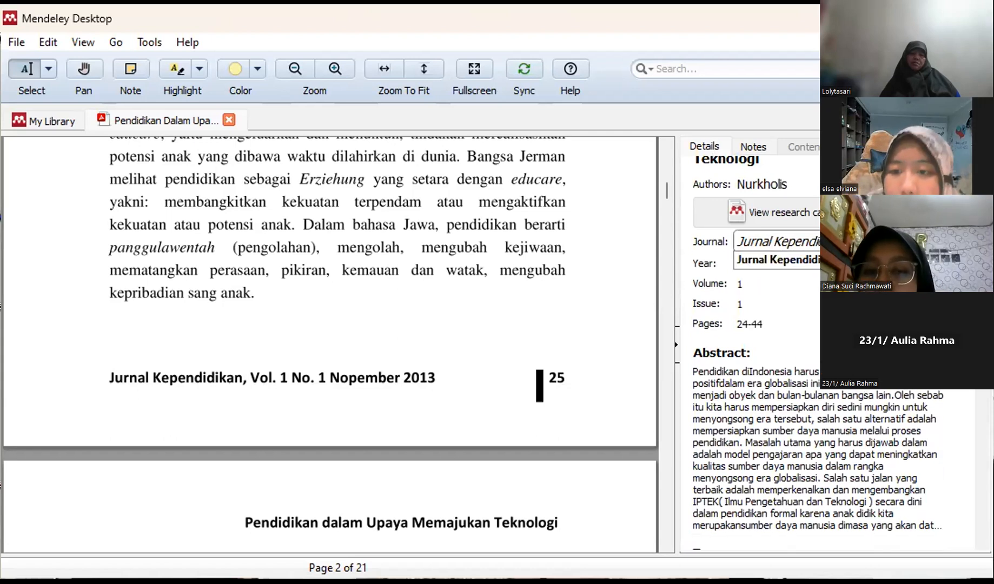
Set the article's Issue field to "1 Nopember"
{"action": "left_click", "coordinate": [750, 276]}
{"action": "left_click", "coordinate": [749, 278]}
{"action": "left_click", "coordinate": [749, 301]}
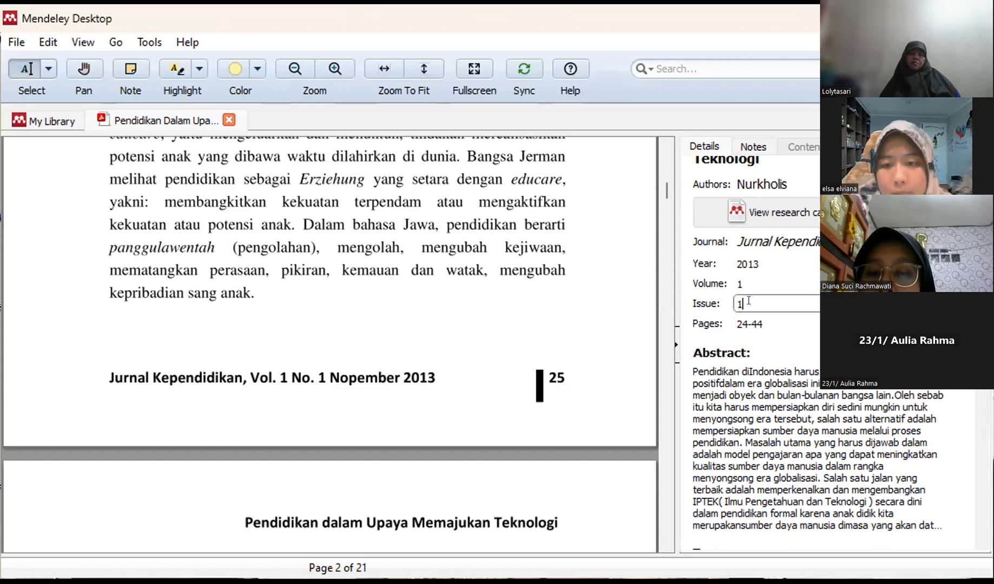
{"action": "type", "text": "no"}
{"action": "key", "text": "BackSpace"}
{"action": "key", "text": "BackSpace"}
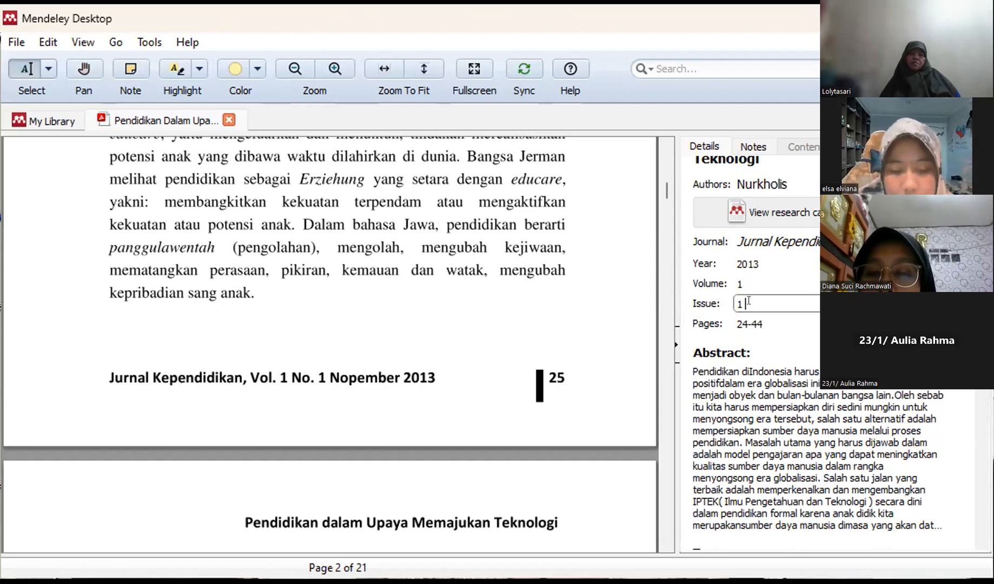
{"action": "type", "text": "Nopem"}
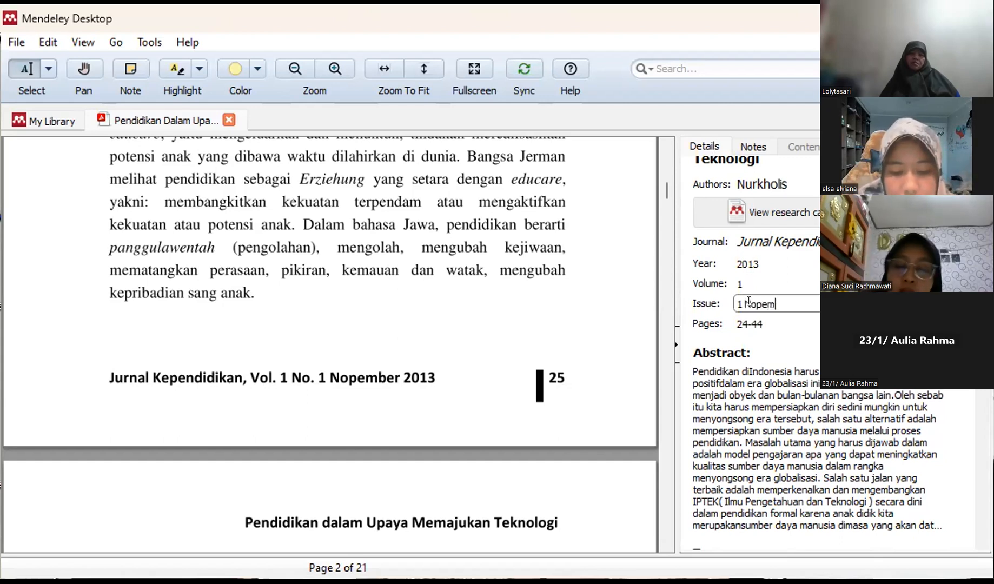
{"action": "type", "text": "ber 20"}
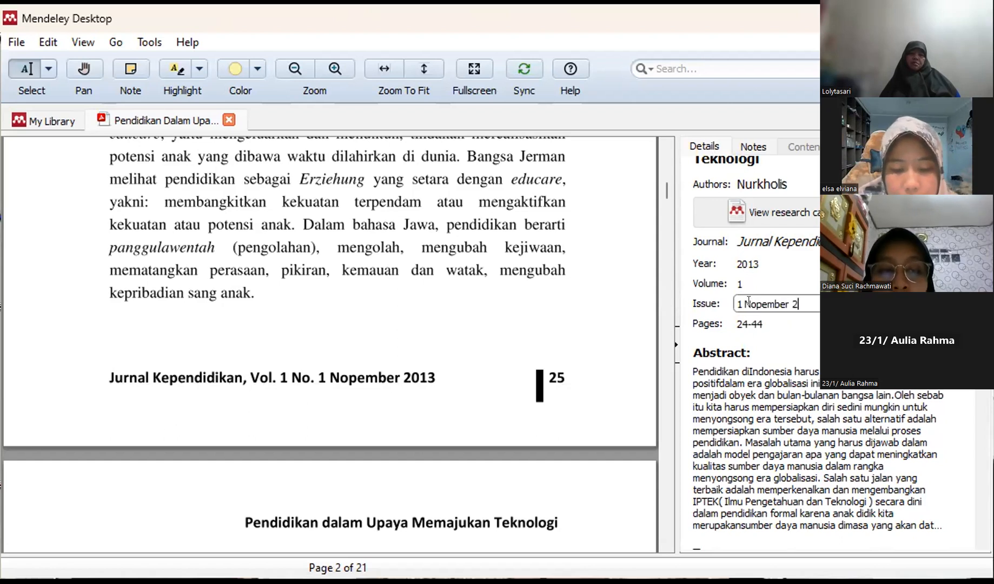
{"action": "key", "text": "BackSpace"}
{"action": "key", "text": "BackSpace"}
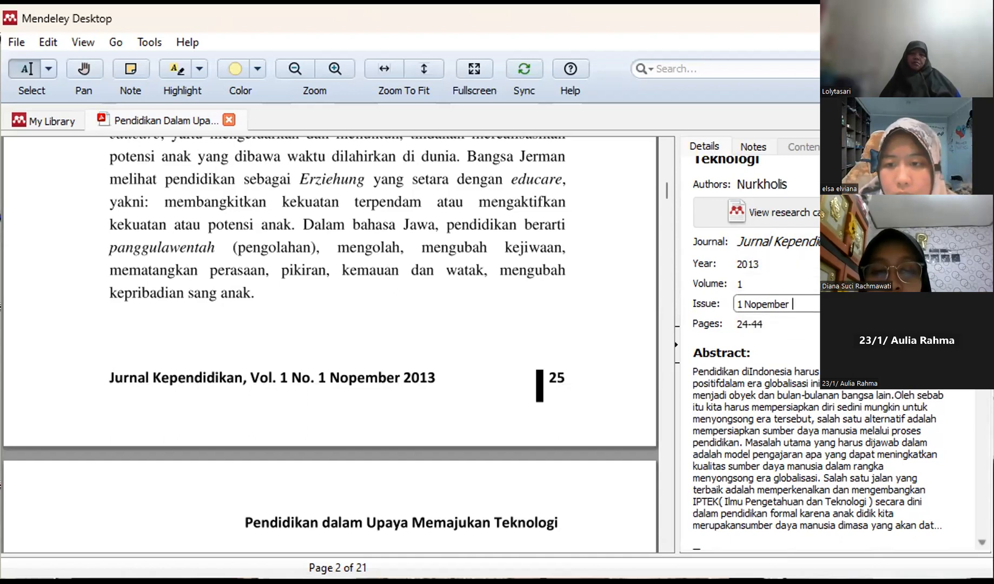
Copy the article's ejournal.uinsaizu web address into the empty URL field of its entry
{"action": "left_click", "coordinate": [982, 543]}
{"action": "scroll", "coordinate": [752, 230], "scroll_direction": "down", "scroll_amount": 2}
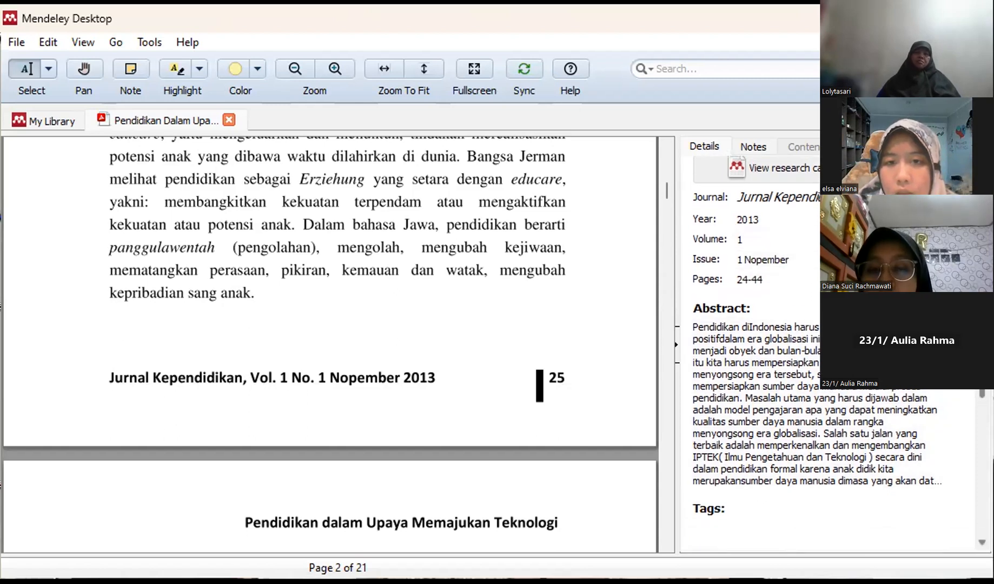
{"action": "scroll", "coordinate": [757, 351], "scroll_direction": "down", "scroll_amount": 10}
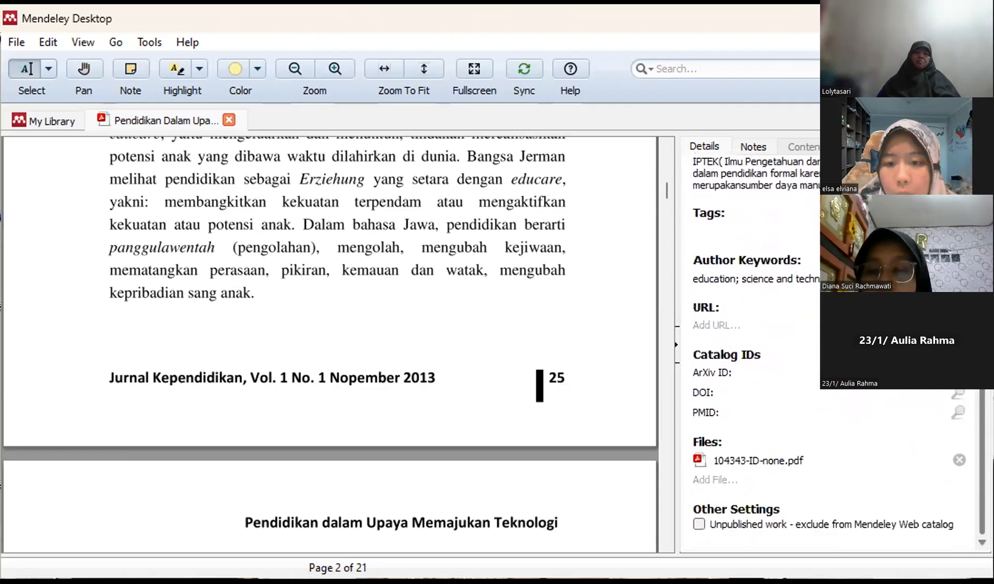
{"action": "scroll", "coordinate": [757, 346], "scroll_direction": "up", "scroll_amount": 10}
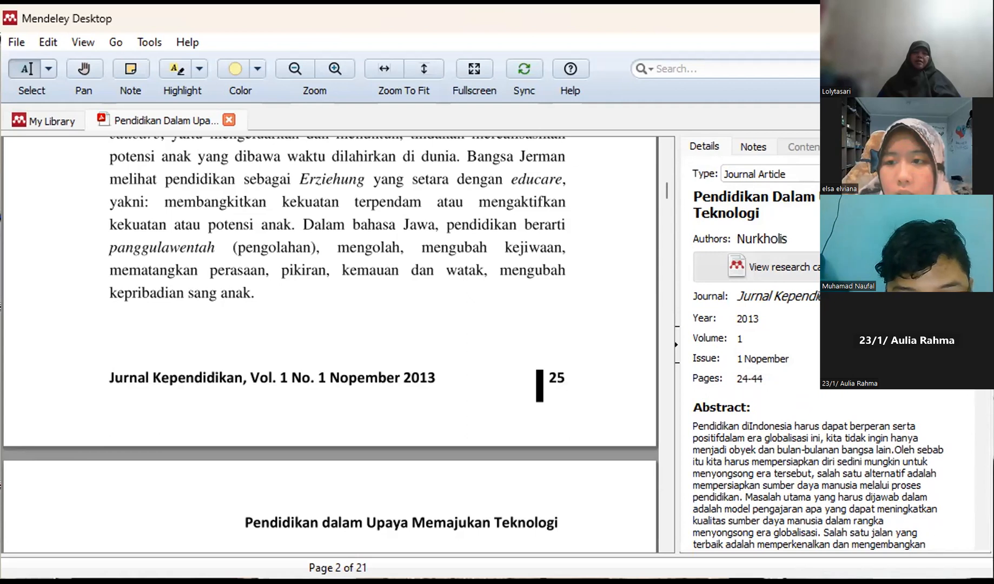
{"action": "scroll", "coordinate": [757, 352], "scroll_direction": "down", "scroll_amount": 10}
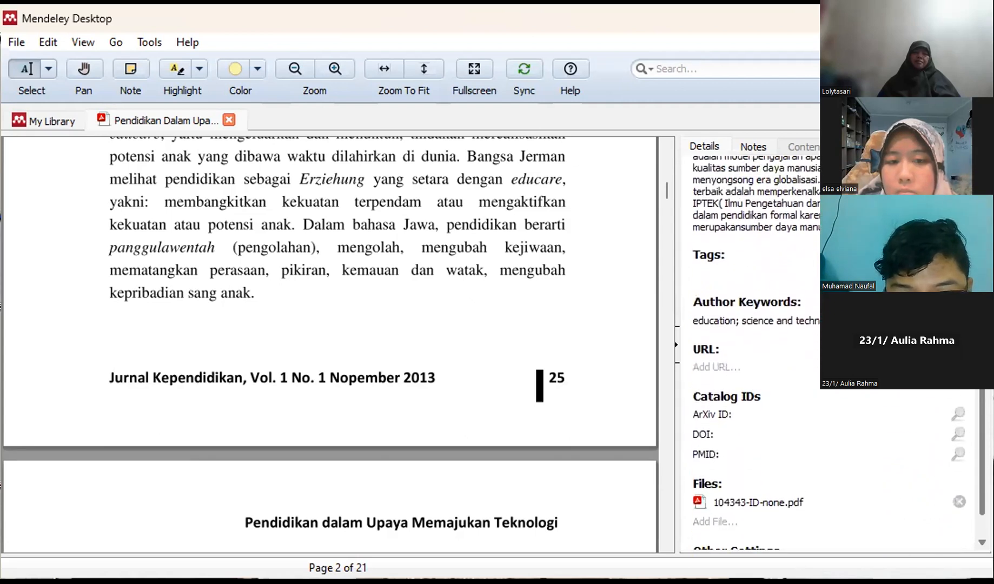
{"action": "left_click_drag", "start_coordinate": [982, 373], "coordinate": [982, 367]}
{"action": "left_click_drag", "start_coordinate": [660, 185], "coordinate": [658, 137]}
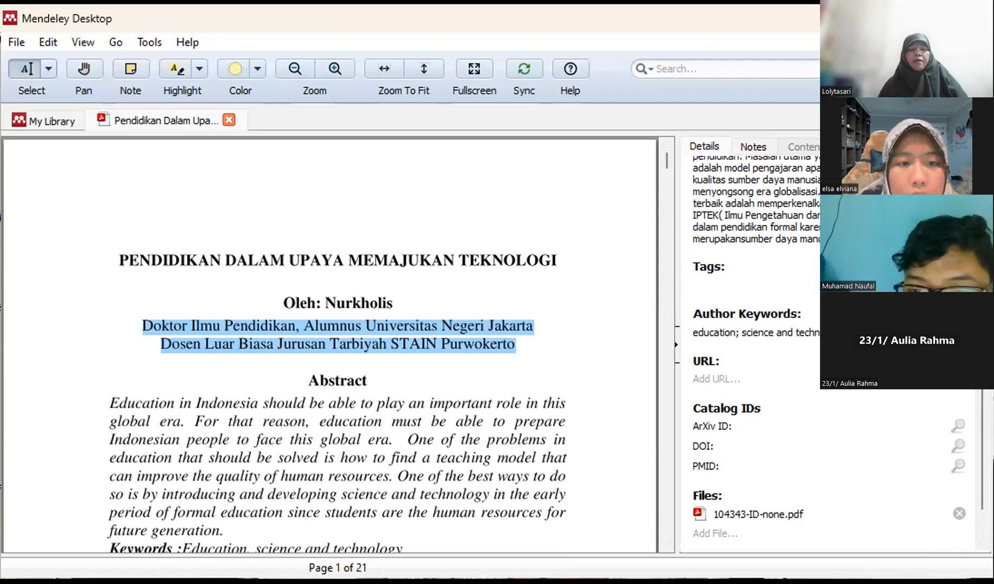
{"action": "key", "text": "alt+Tab"}
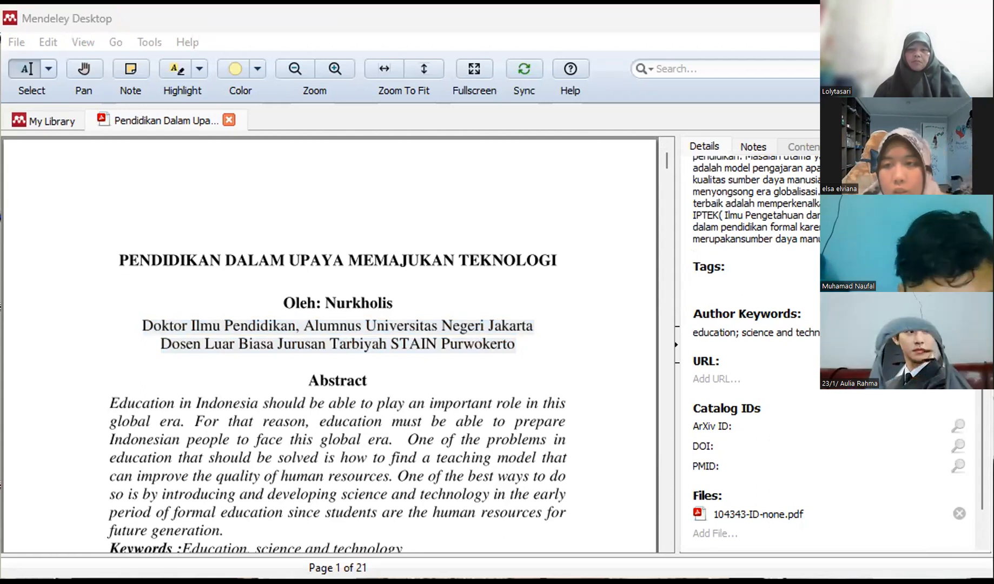
{"action": "left_click", "coordinate": [605, 462]}
{"action": "left_click", "coordinate": [705, 375]}
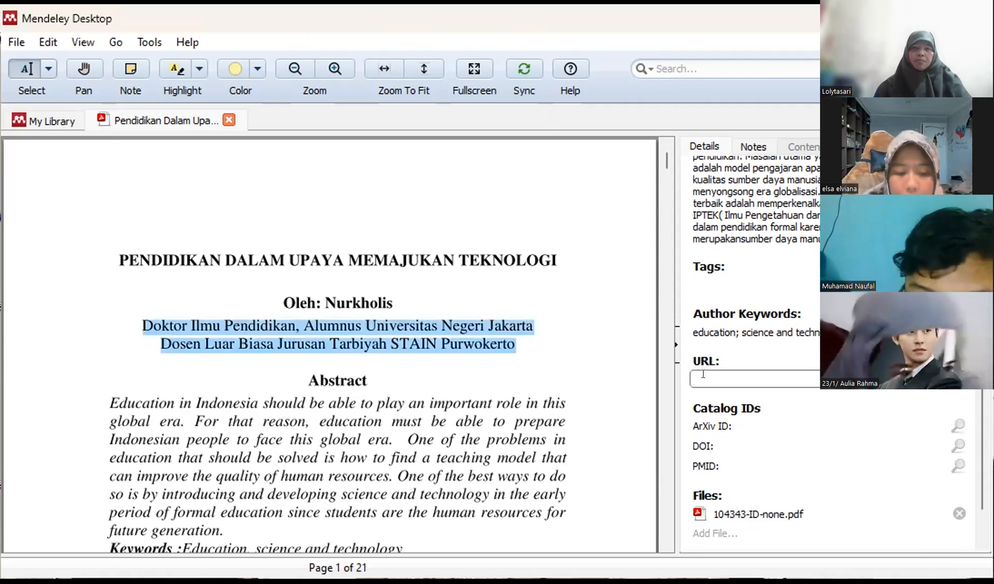
{"action": "key", "text": "ctrl+v"}
{"action": "left_click", "coordinate": [790, 426]}
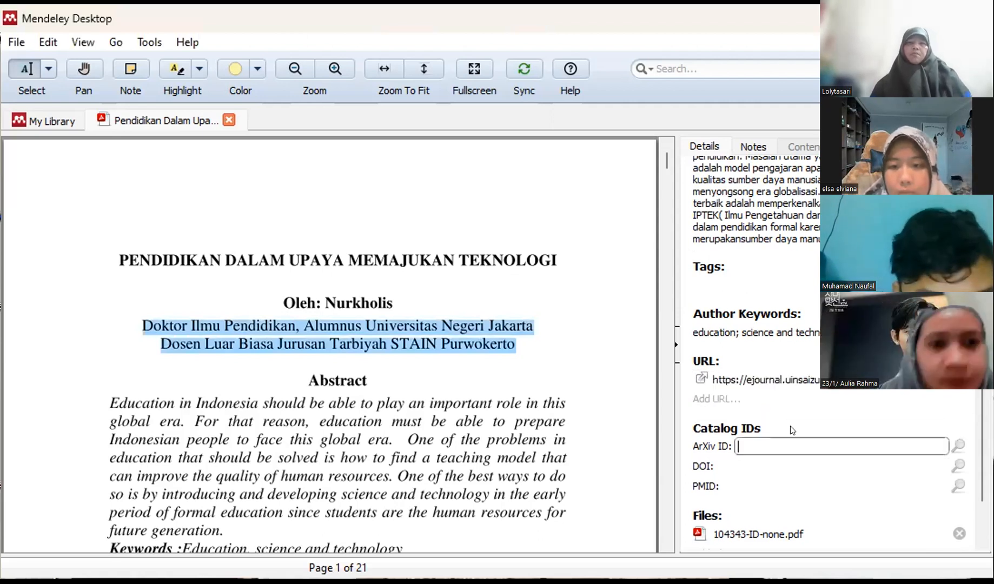
{"action": "left_click", "coordinate": [600, 316]}
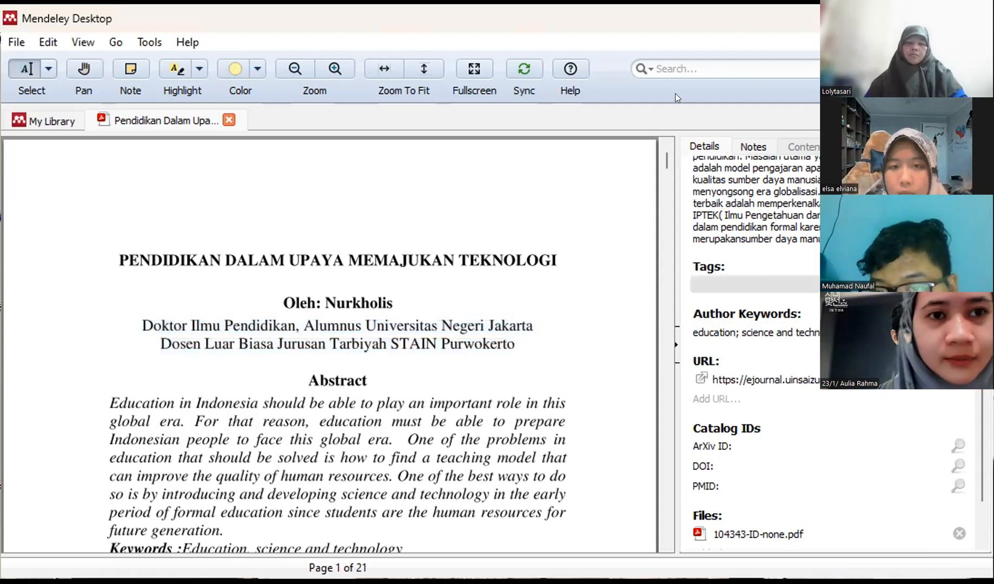
Review the article's entry from type to attached file, and look at the blank manual-entry form without saving anything
{"action": "left_click_drag", "start_coordinate": [982, 362], "coordinate": [982, 207]}
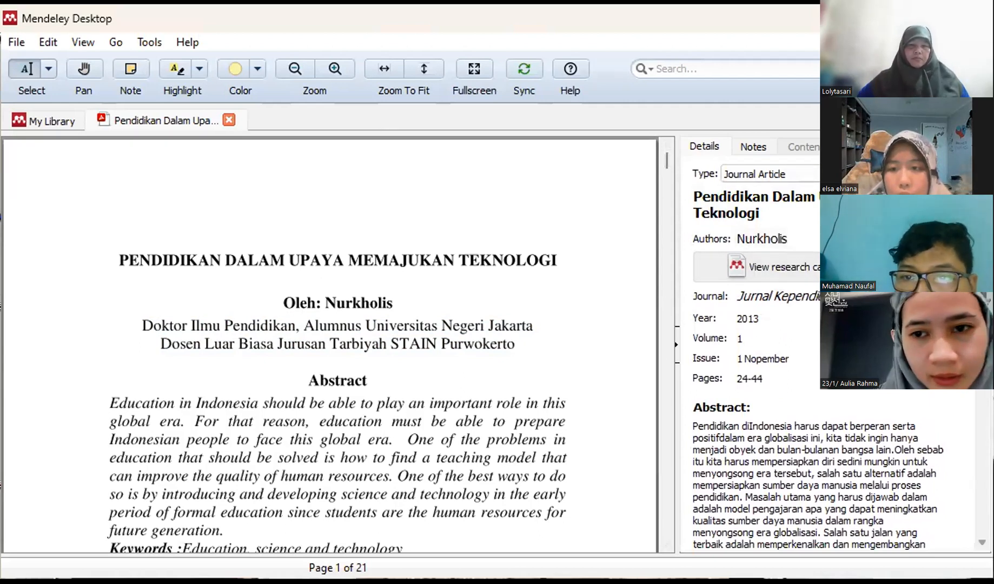
{"action": "scroll", "coordinate": [768, 357], "scroll_direction": "down", "scroll_amount": 10}
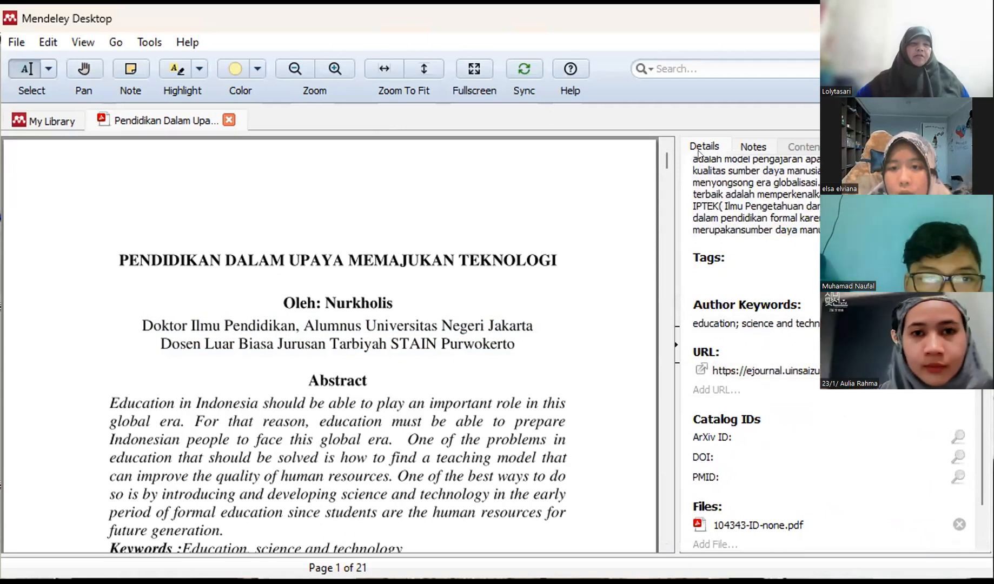
{"action": "left_click", "coordinate": [17, 42]}
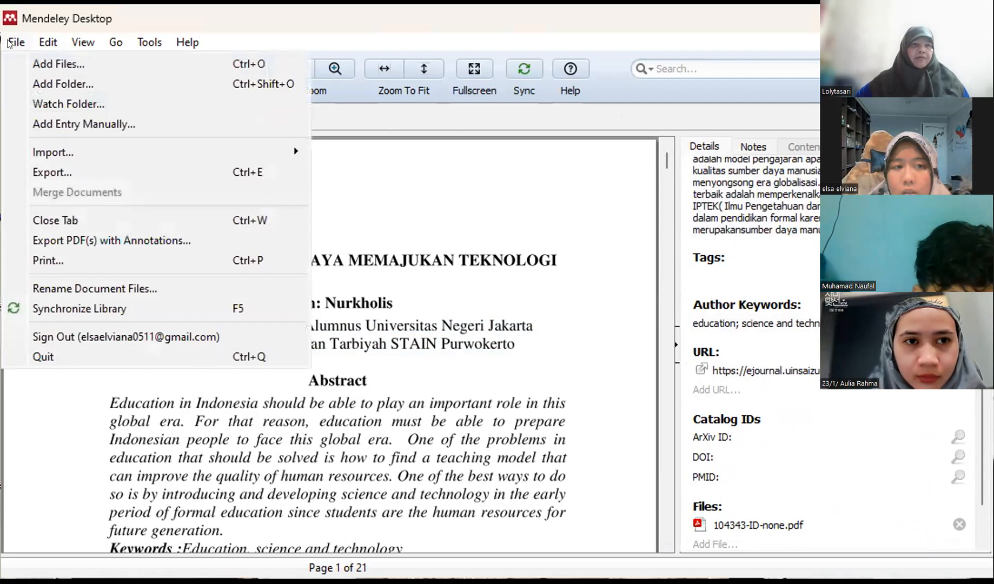
{"action": "left_click", "coordinate": [62, 124]}
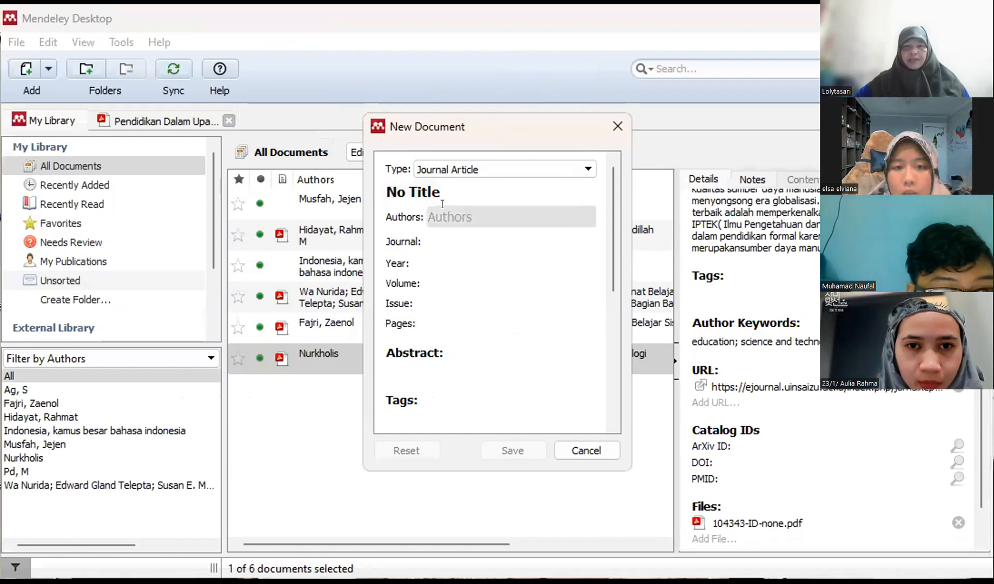
{"action": "left_click", "coordinate": [587, 449]}
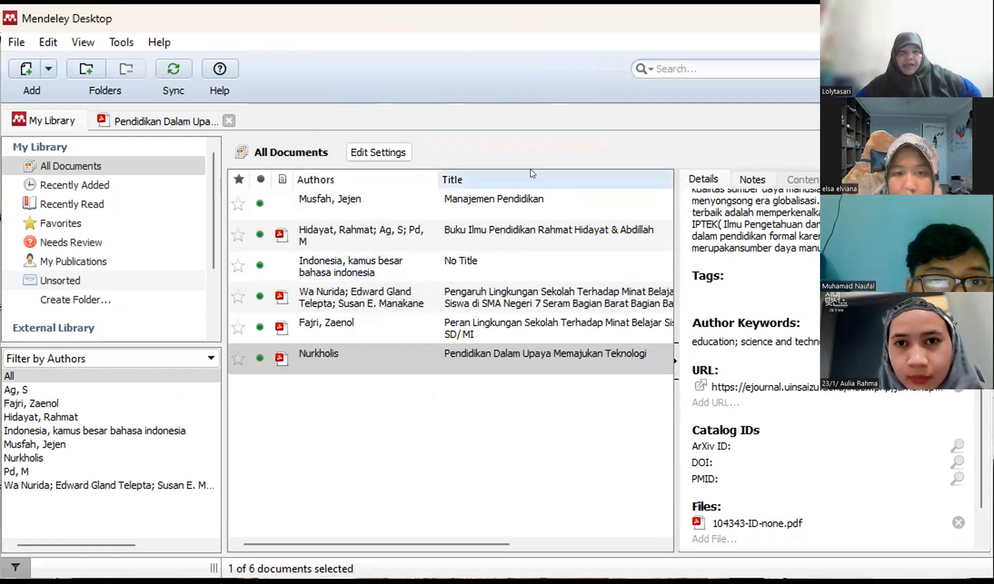
Select the "Buku Ilmu Pendidikan" entry in the library, review its details and open its PDF
{"action": "left_click", "coordinate": [370, 237]}
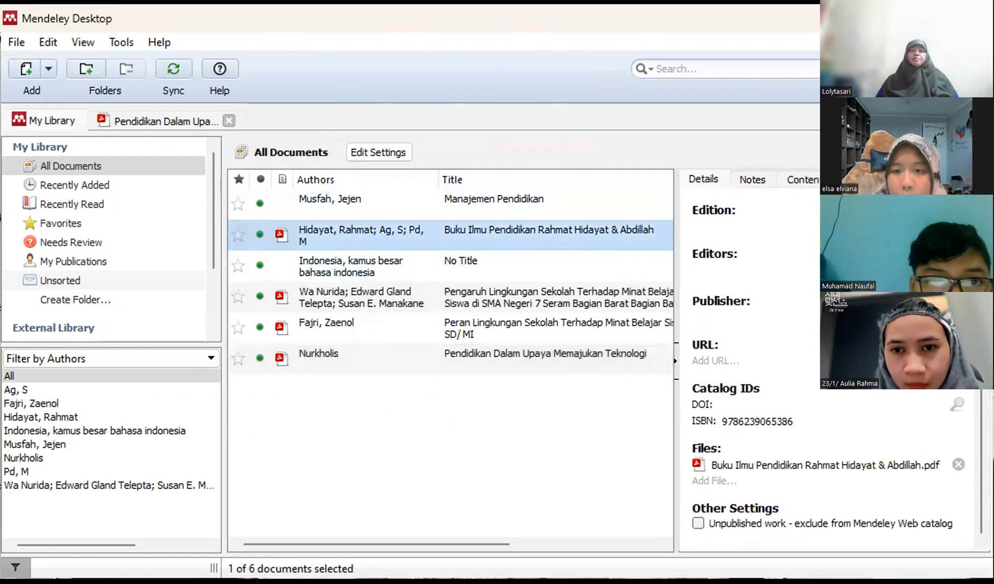
{"action": "scroll", "coordinate": [775, 271], "scroll_direction": "up", "scroll_amount": 10}
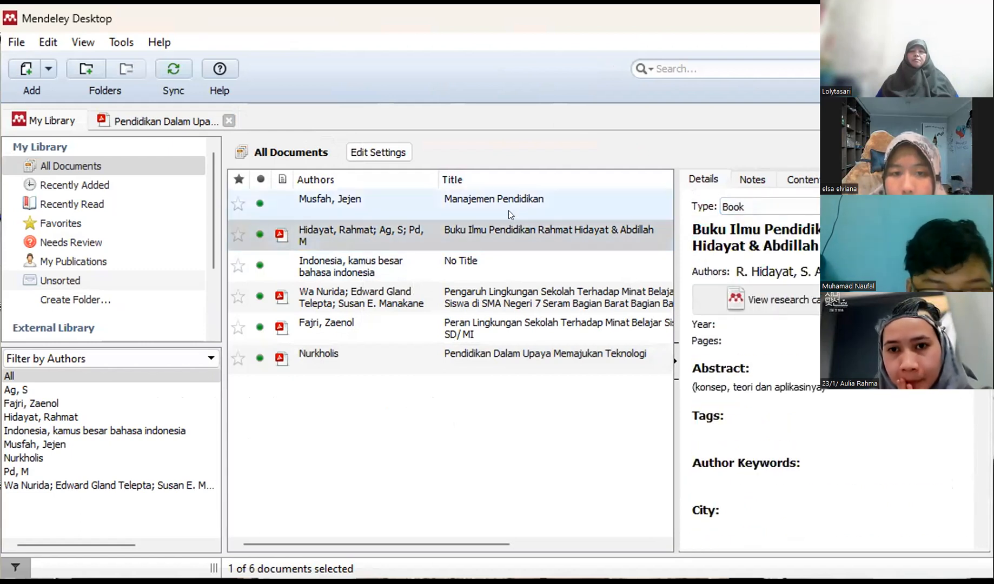
{"action": "double_click", "coordinate": [500, 227]}
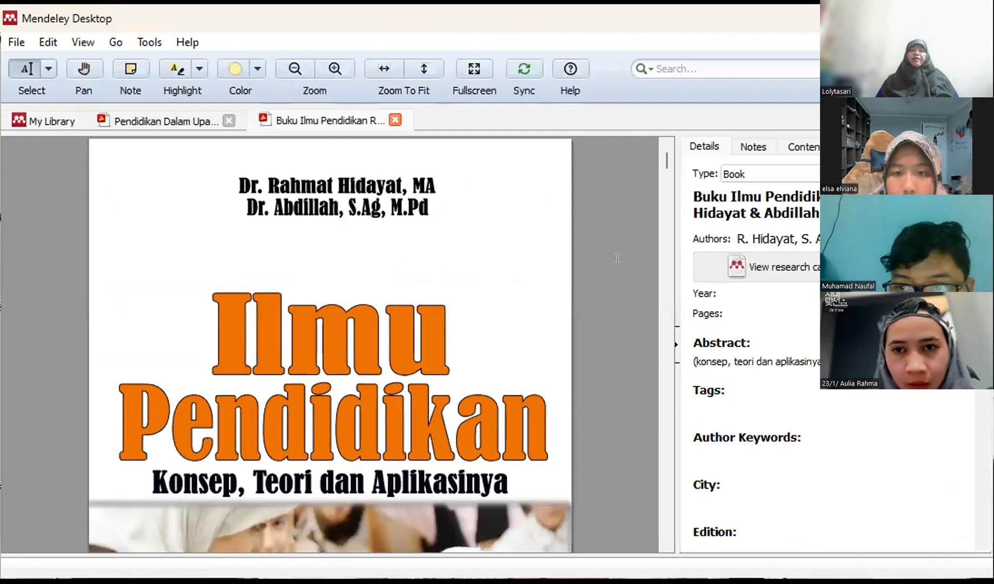
{"action": "mouse_move", "coordinate": [659, 155]}
{"action": "left_mouse_down"}
{"action": "mouse_move", "coordinate": [659, 166]}
{"action": "mouse_move", "coordinate": [660, 152]}
{"action": "left_mouse_up"}
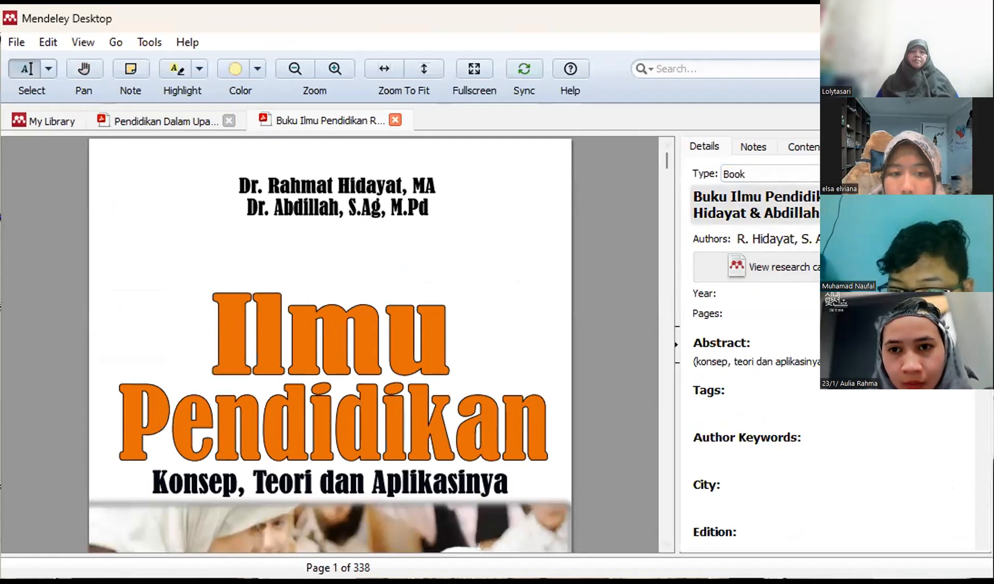
Delete the author name text from the end of the book's title "Buku Ilmu Pendidikan"
{"action": "left_click", "coordinate": [832, 213]}
{"action": "key", "text": "BackSpace"}
{"action": "key", "text": "BackSpace"}
{"action": "key", "text": "BackSpace"}
{"action": "key", "text": "BackSpace"}
{"action": "key", "text": "BackSpace"}
{"action": "key", "text": "BackSpace"}
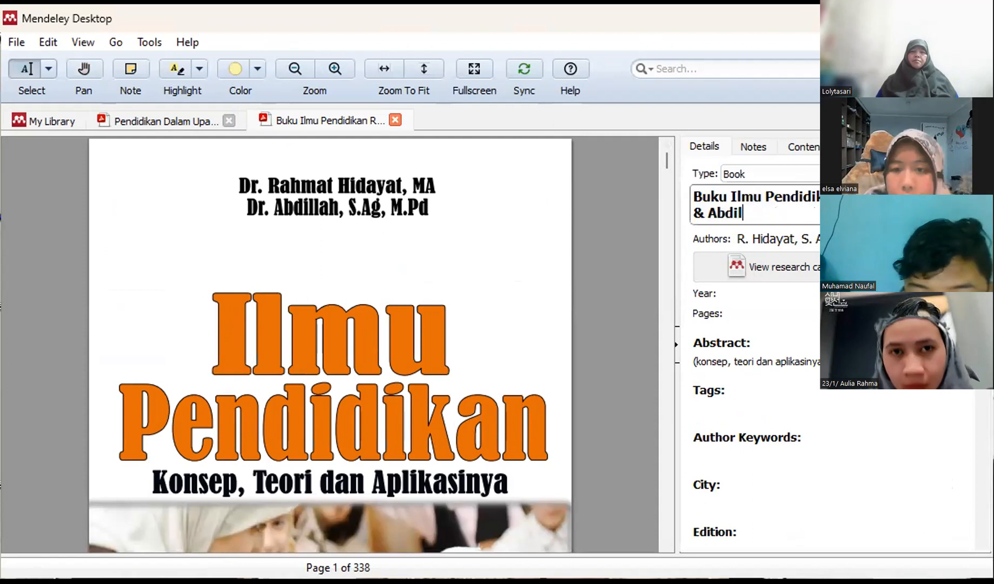
{"action": "key", "text": "BackSpace"}
{"action": "key", "text": "BackSpace"}
{"action": "key", "text": "BackSpace"}
{"action": "key", "text": "BackSpace"}
{"action": "key", "text": "BackSpace"}
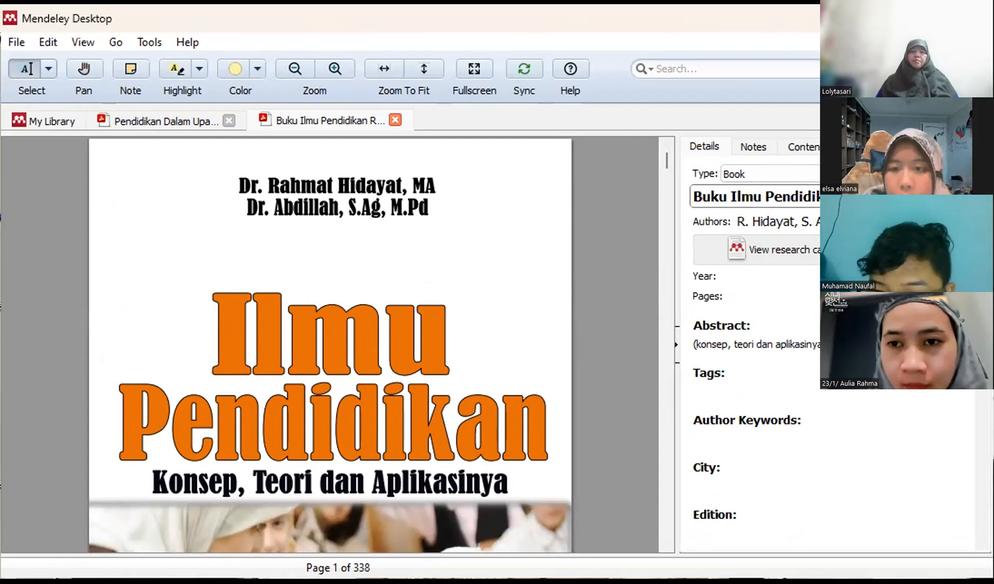
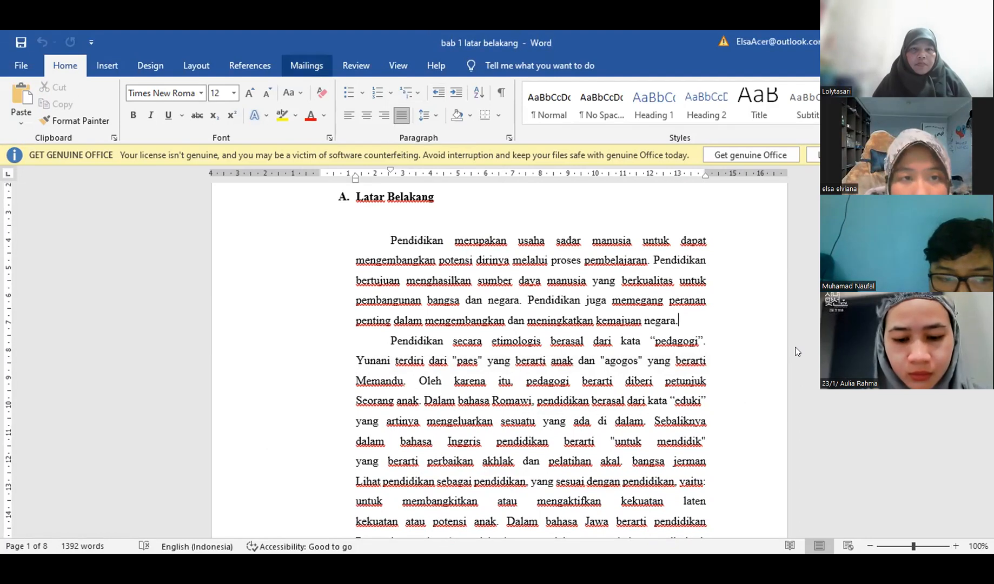
Insert a Mendeley footnote citation for "Peran Lingkungan Sekolah Terhadap Minat Belajar Siswa SD/ MI" after the first paragraph of Latar Belakang
{"action": "left_click", "coordinate": [251, 66]}
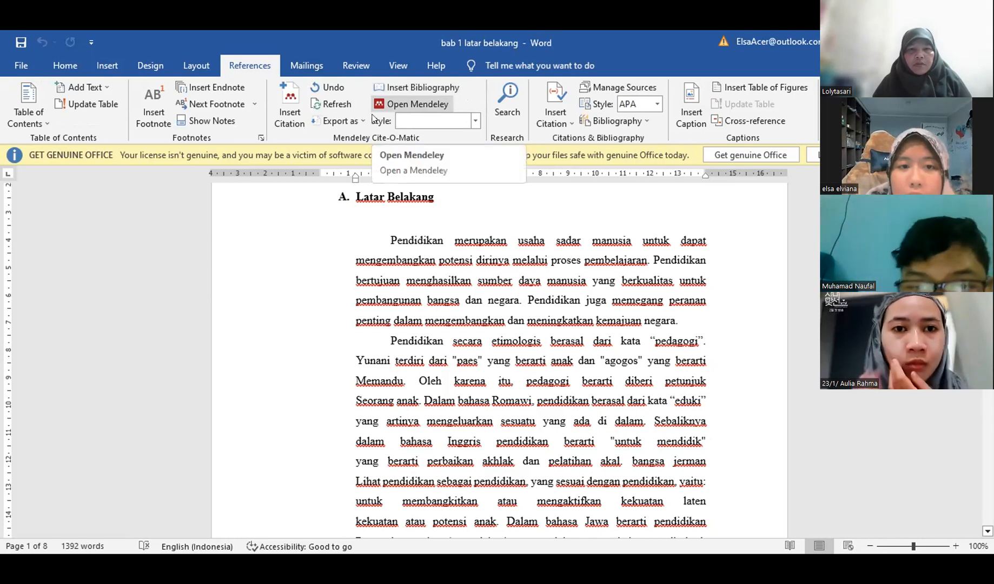
{"action": "left_click", "coordinate": [283, 122]}
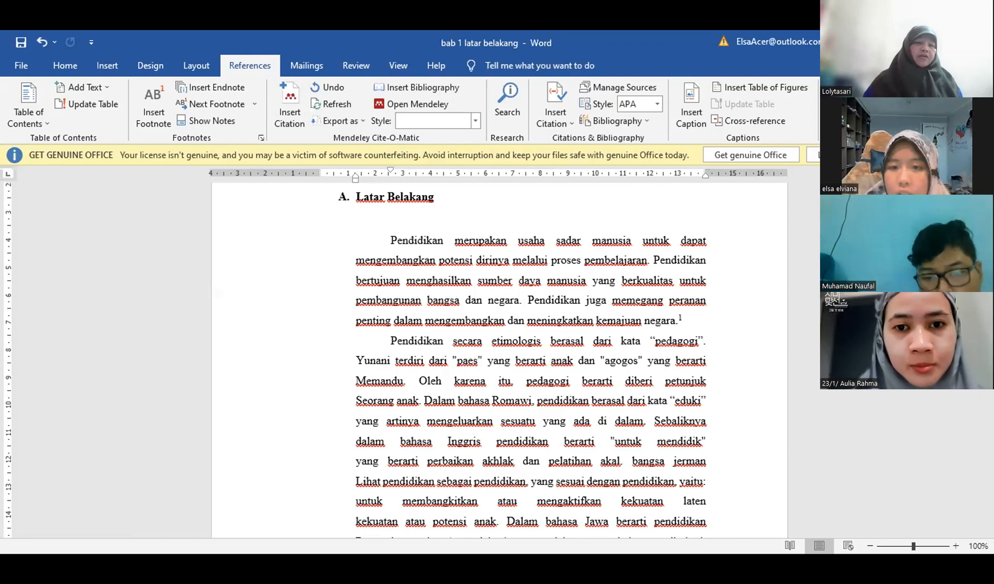
{"action": "scroll", "coordinate": [499, 357], "scroll_direction": "down", "scroll_amount": 1}
{"action": "scroll", "coordinate": [498, 357], "scroll_direction": "up", "scroll_amount": 1}
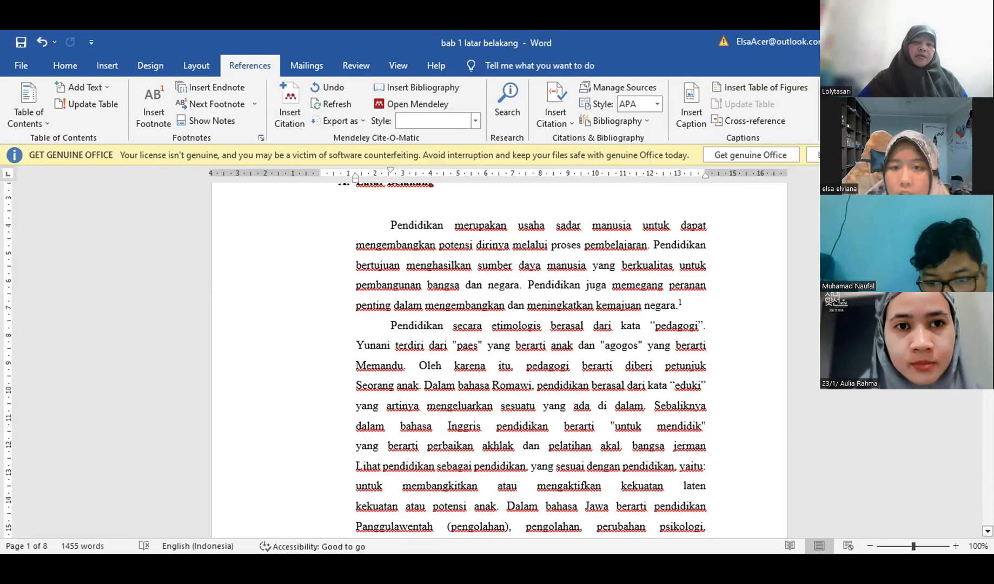
Replace the manual footnote 2 after "kepribadian anak" with a Mendeley citation for the book "Ilmu Pendidikan Konsep,Teori Dan Aplikasinya"
{"action": "scroll", "coordinate": [498, 357], "scroll_direction": "down", "scroll_amount": 6}
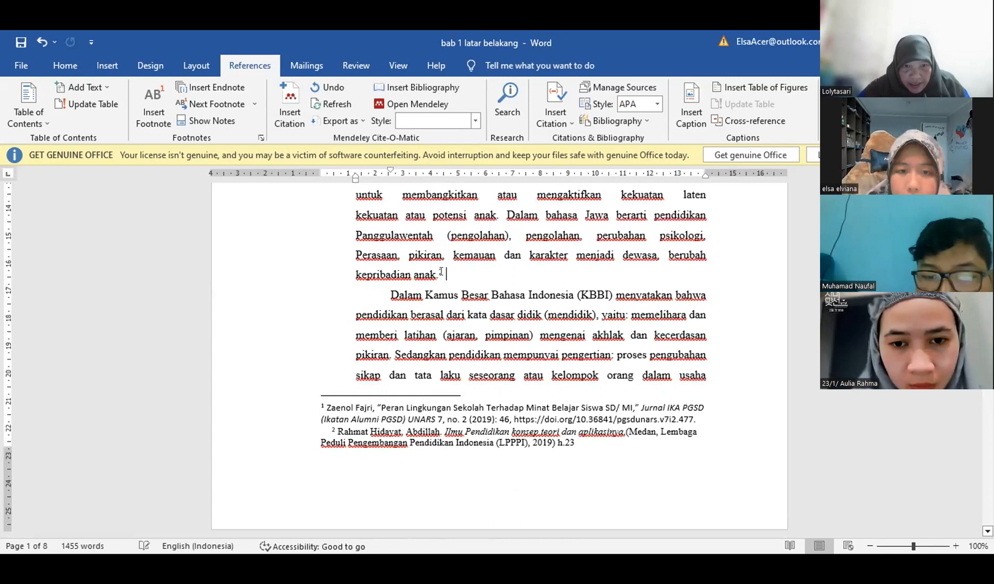
{"action": "key", "text": "BackSpace"}
{"action": "key", "text": "BackSpace"}
{"action": "key", "text": "BackSpace"}
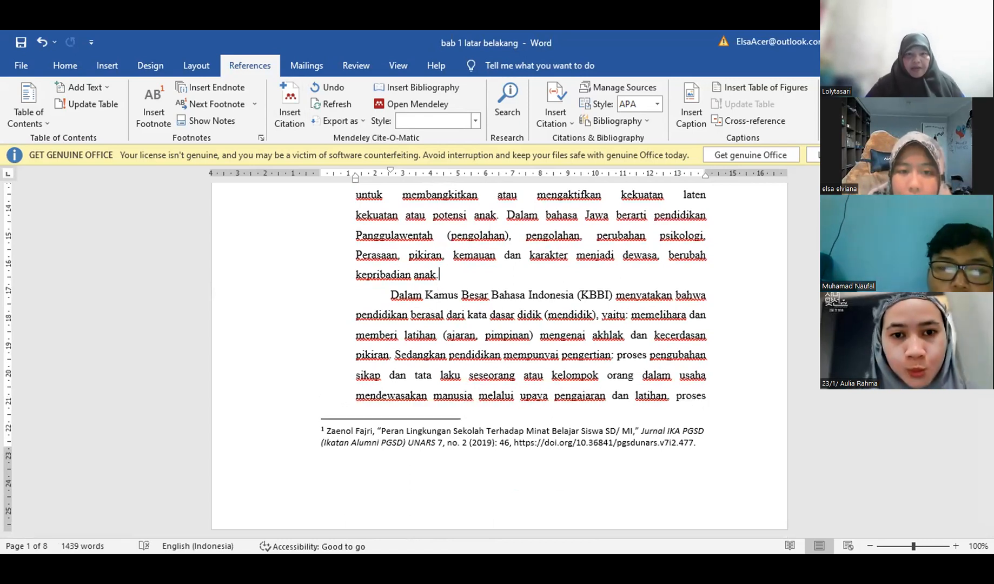
{"action": "left_click", "coordinate": [281, 126]}
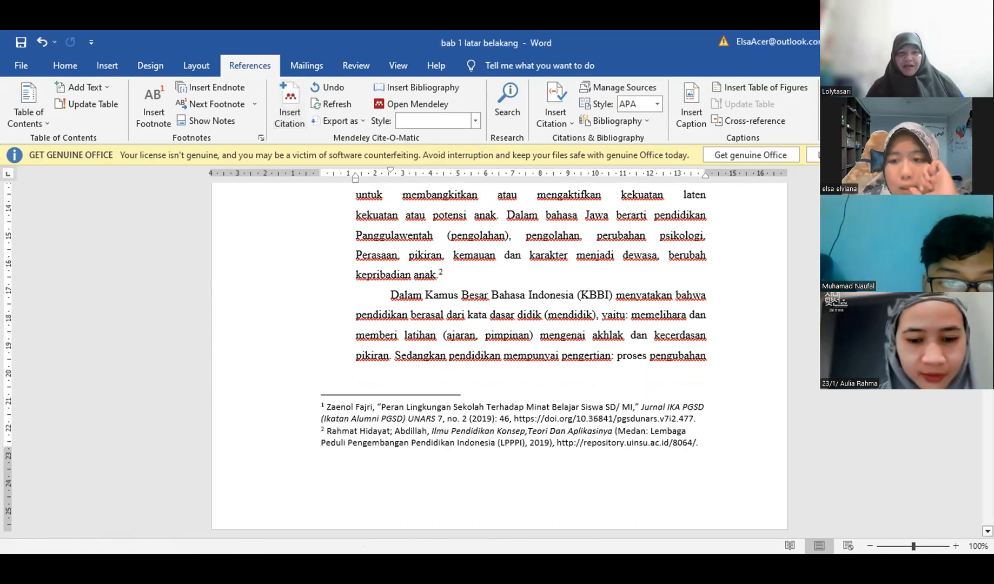
Replace the manual footnote 4 after "bangsa dan negara." with a Mendeley citation for the book "Manajemen Pendidikan" and check its footnote
{"action": "scroll", "coordinate": [499, 357], "scroll_direction": "up", "scroll_amount": 1}
{"action": "scroll", "coordinate": [499, 357], "scroll_direction": "down", "scroll_amount": 5}
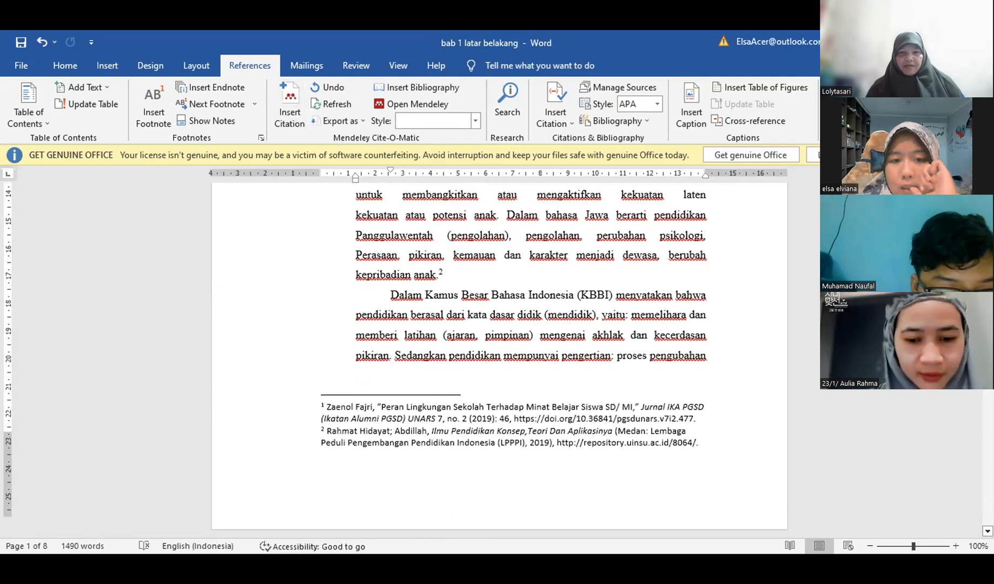
{"action": "scroll", "coordinate": [499, 357], "scroll_direction": "down", "scroll_amount": 3}
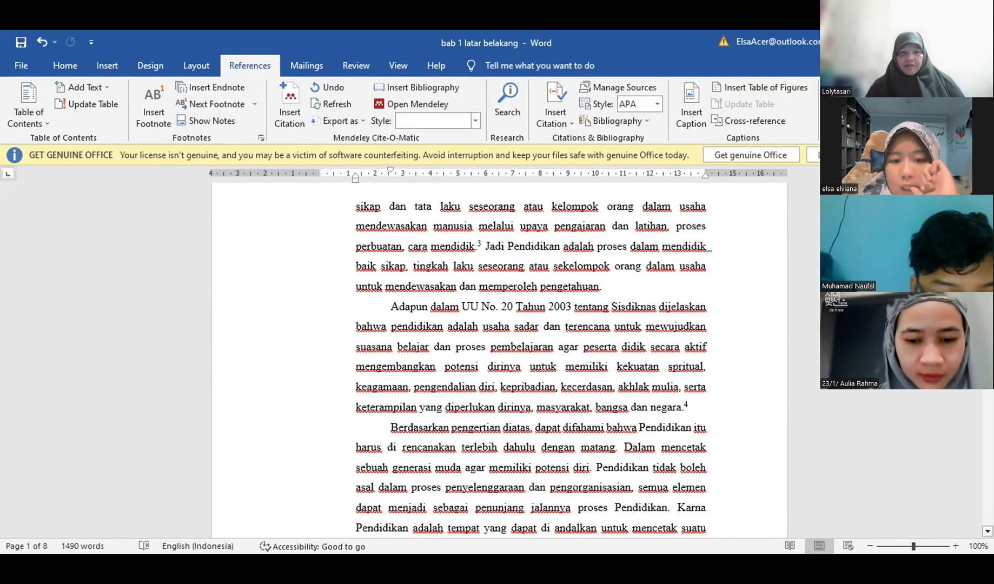
{"action": "scroll", "coordinate": [499, 357], "scroll_direction": "down", "scroll_amount": 1}
{"action": "scroll", "coordinate": [499, 357], "scroll_direction": "down", "scroll_amount": 6}
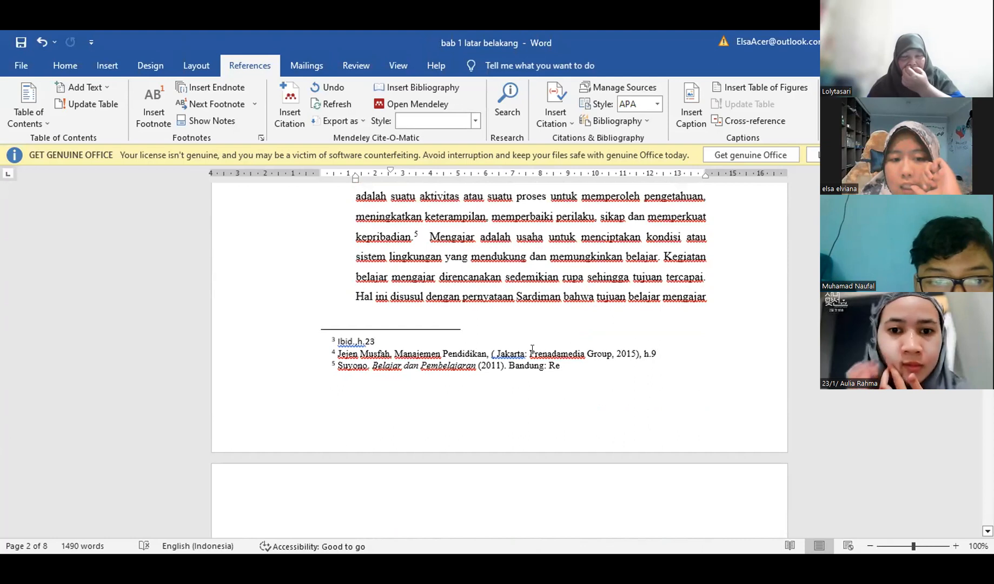
{"action": "scroll", "coordinate": [499, 357], "scroll_direction": "up", "scroll_amount": 6}
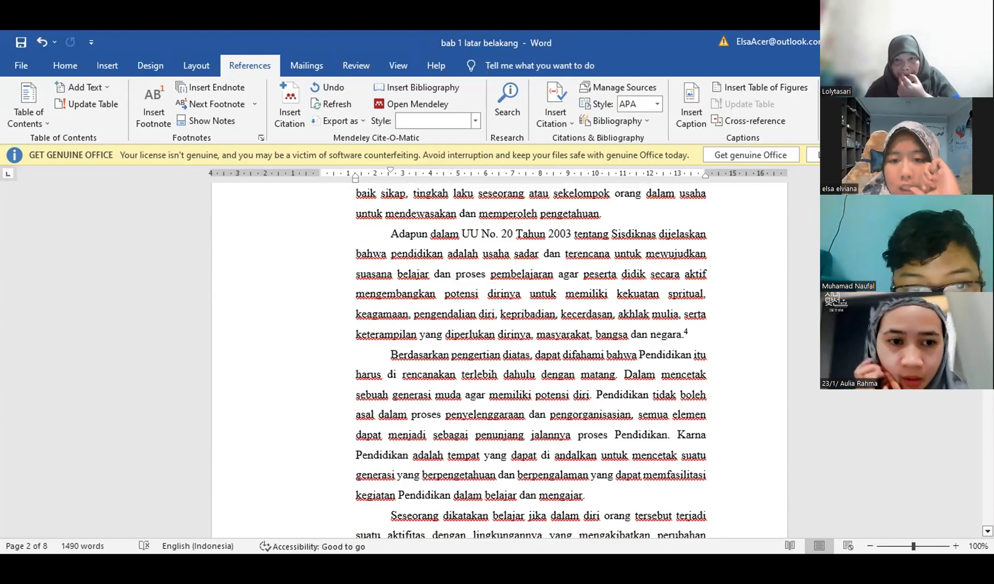
{"action": "left_click", "coordinate": [687, 329]}
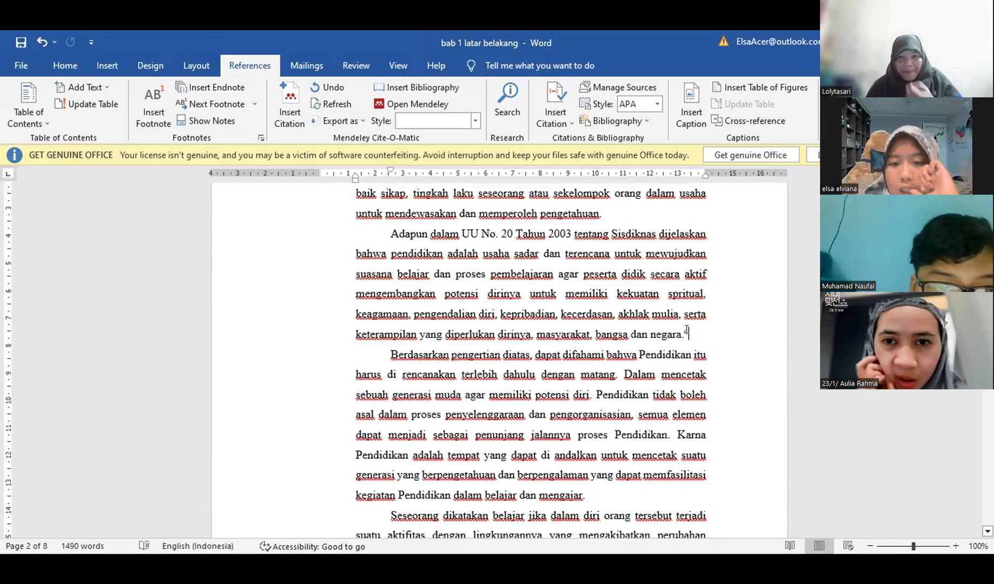
{"action": "key", "text": "BackSpace"}
{"action": "key", "text": "BackSpace"}
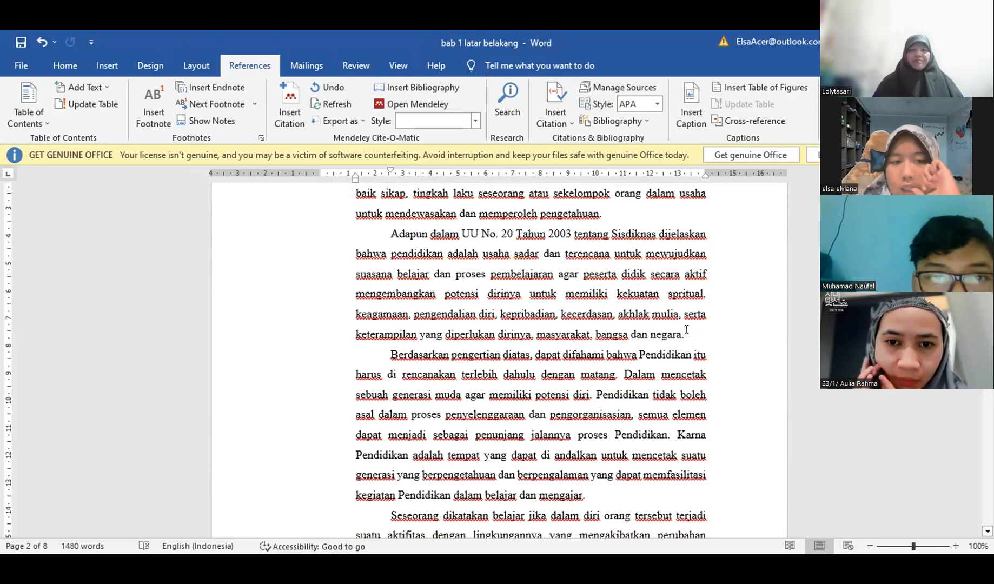
{"action": "left_click", "coordinate": [285, 118]}
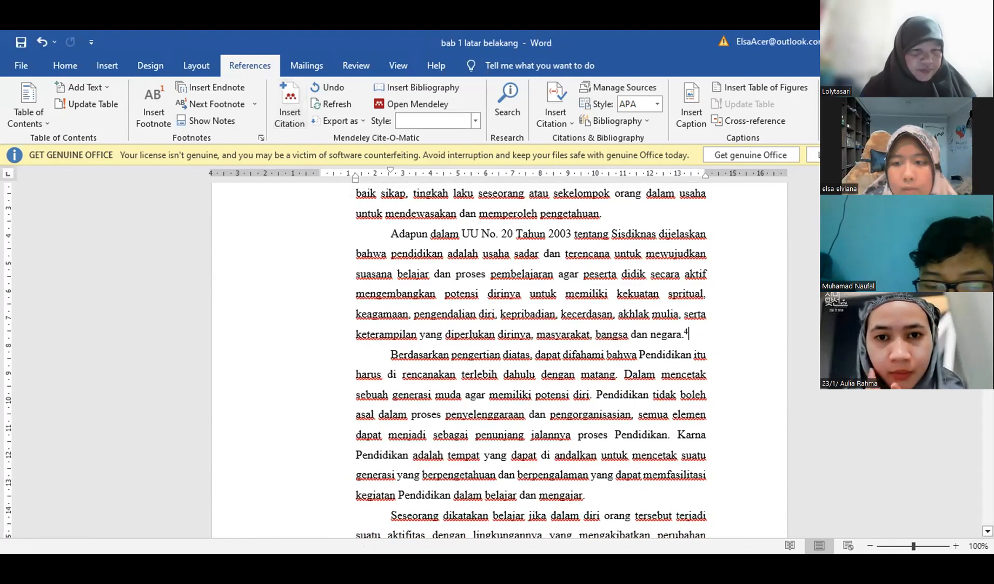
{"action": "scroll", "coordinate": [530, 357], "scroll_direction": "down", "scroll_amount": 5}
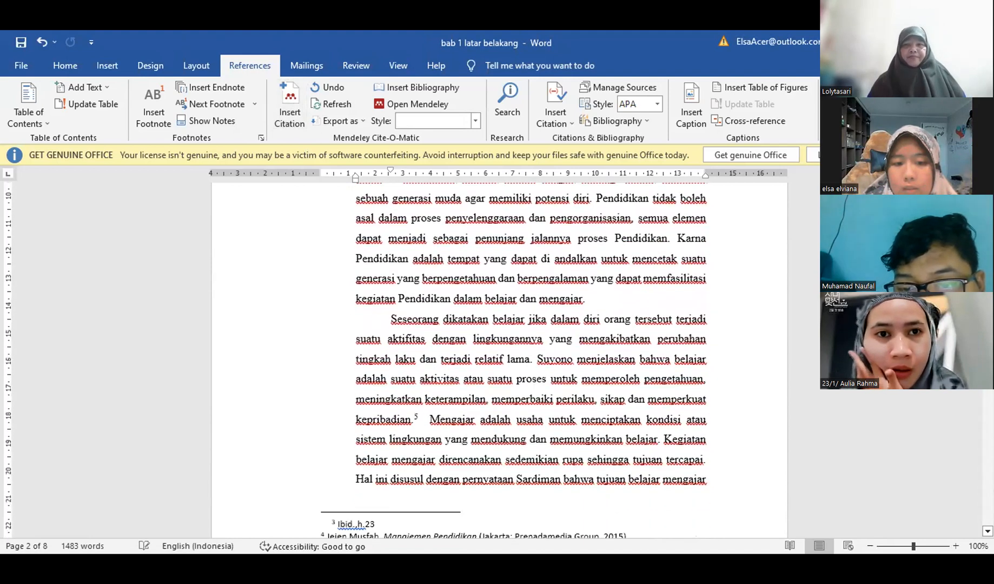
{"action": "scroll", "coordinate": [294, 499], "scroll_direction": "up", "scroll_amount": 1}
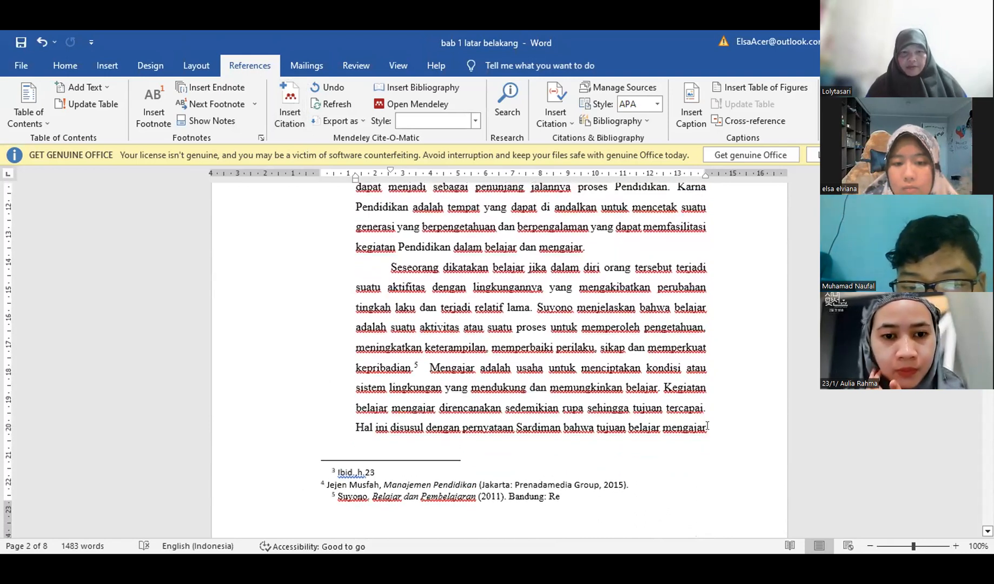
Add the heading "DAFTAR PUSTAKA" in capitals on the blank page 7, with an empty line below it
{"action": "scroll", "coordinate": [530, 357], "scroll_direction": "down", "scroll_amount": 13}
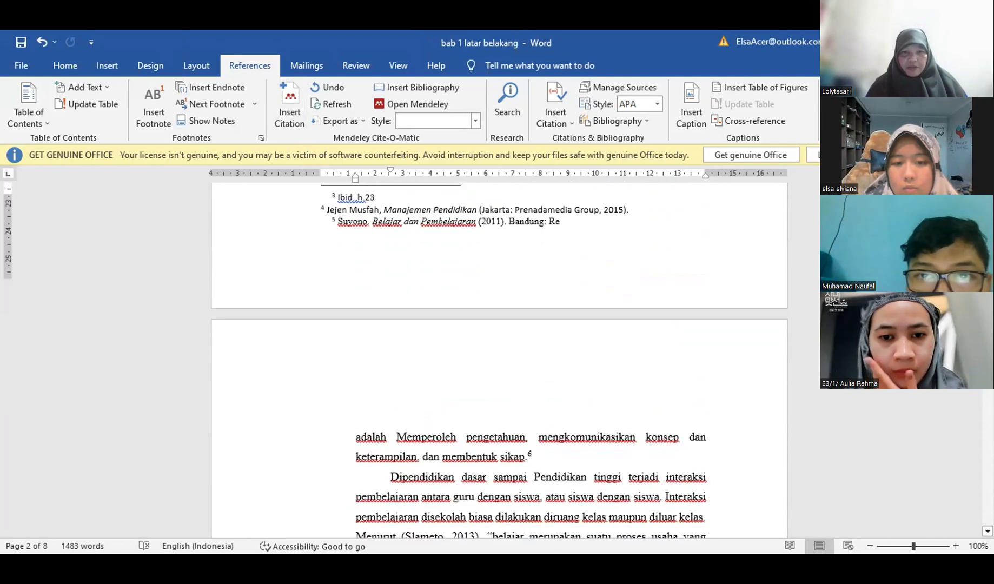
{"action": "scroll", "coordinate": [530, 357], "scroll_direction": "down", "scroll_amount": 5}
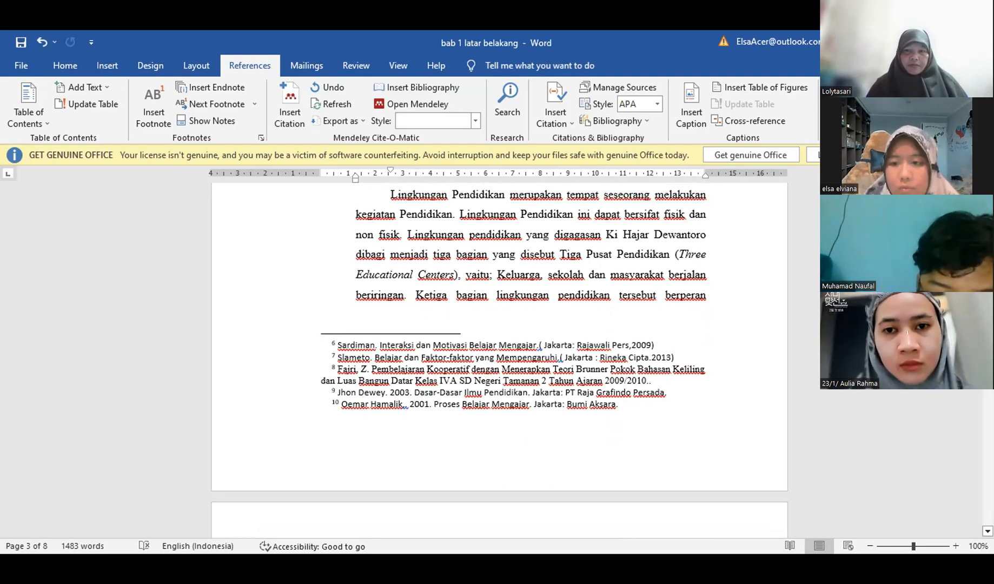
{"action": "scroll", "coordinate": [499, 335], "scroll_direction": "down", "scroll_amount": 15}
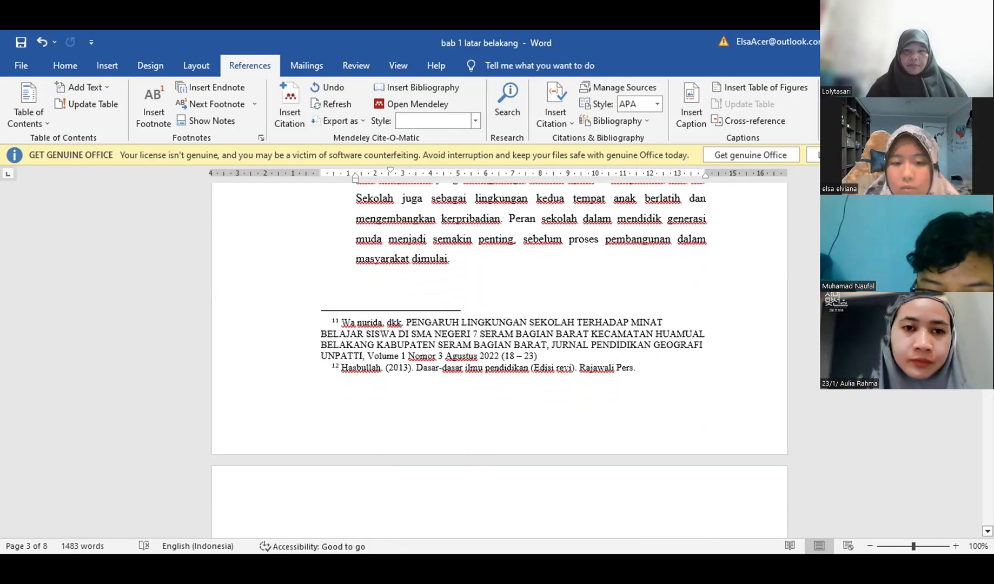
{"action": "scroll", "coordinate": [500, 335], "scroll_direction": "down", "scroll_amount": 20}
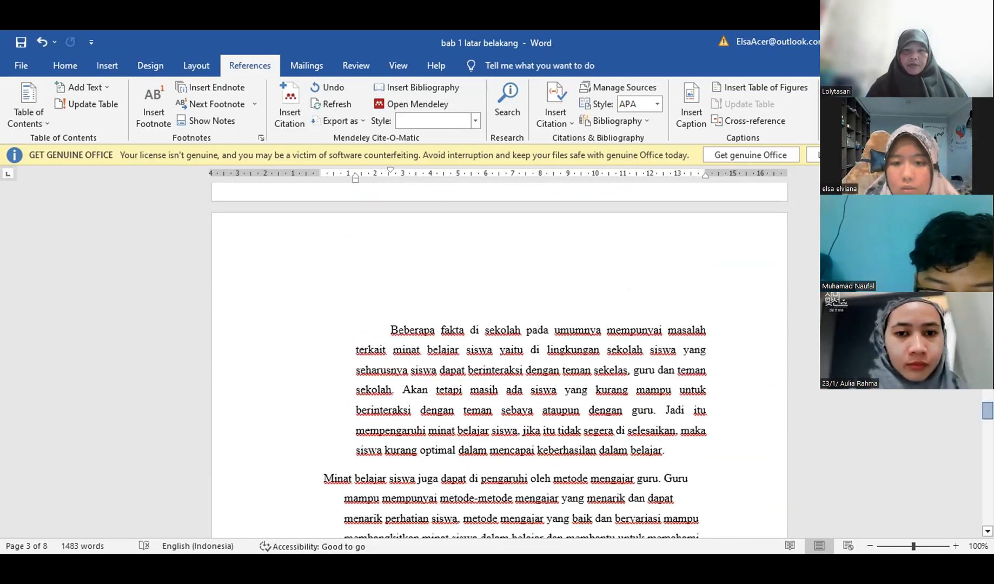
{"action": "scroll", "coordinate": [499, 336], "scroll_direction": "up", "scroll_amount": 10}
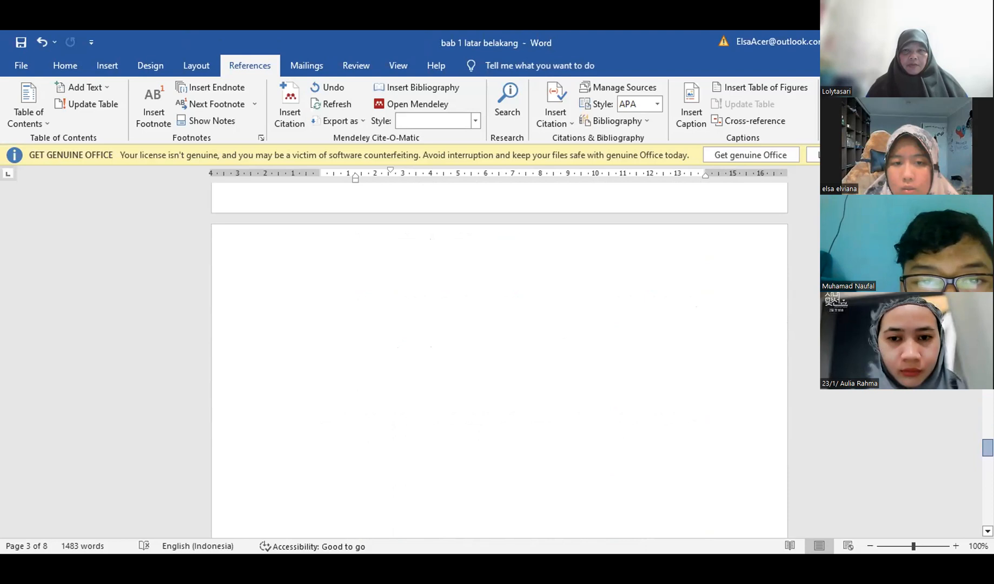
{"action": "scroll", "coordinate": [459, 360], "scroll_direction": "down", "scroll_amount": 1}
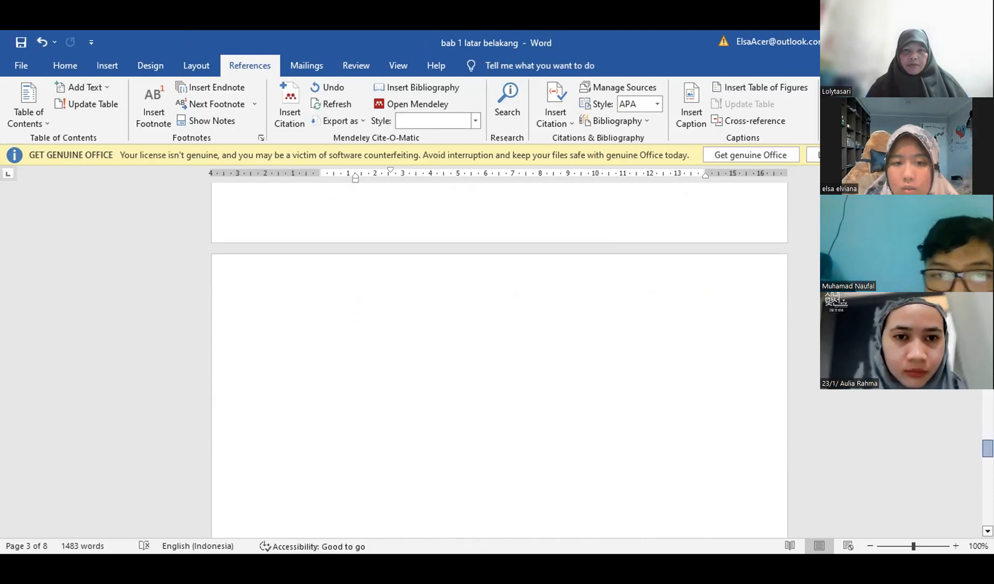
{"action": "left_click", "coordinate": [461, 354]}
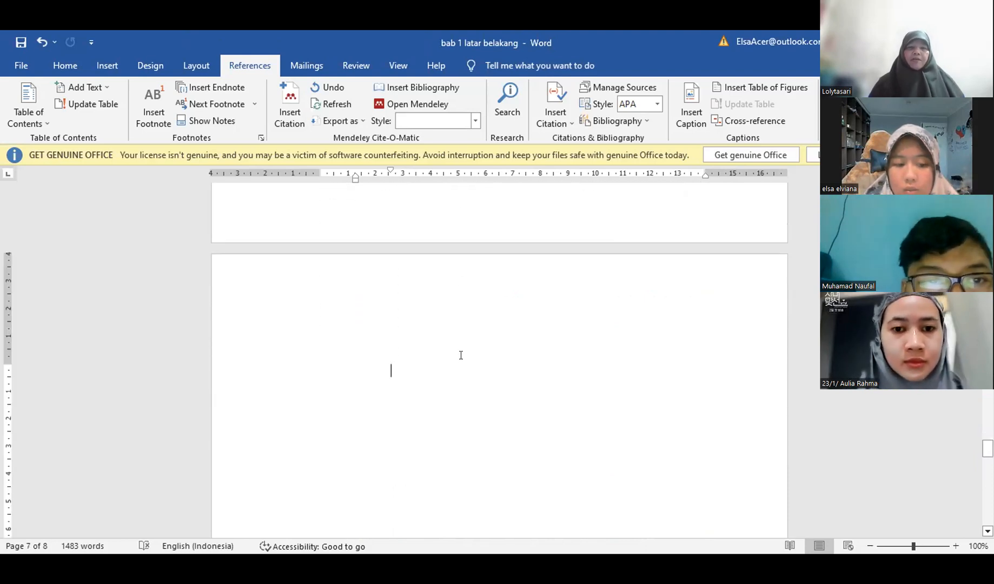
{"action": "type", "text": "d"}
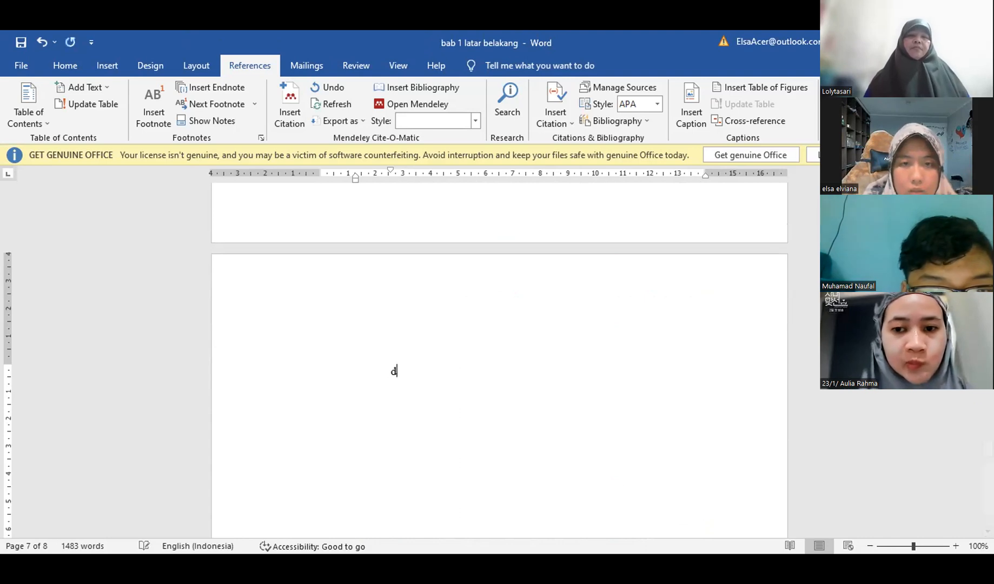
{"action": "key", "text": "BackSpace"}
{"action": "type", "text": "DA"}
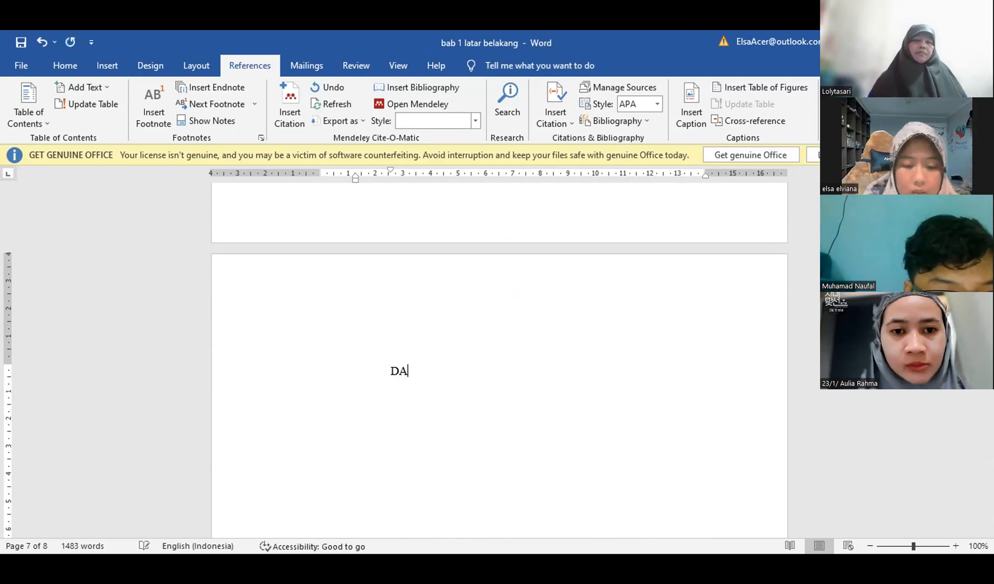
{"action": "type", "text": "FTAR PUSTAKA"}
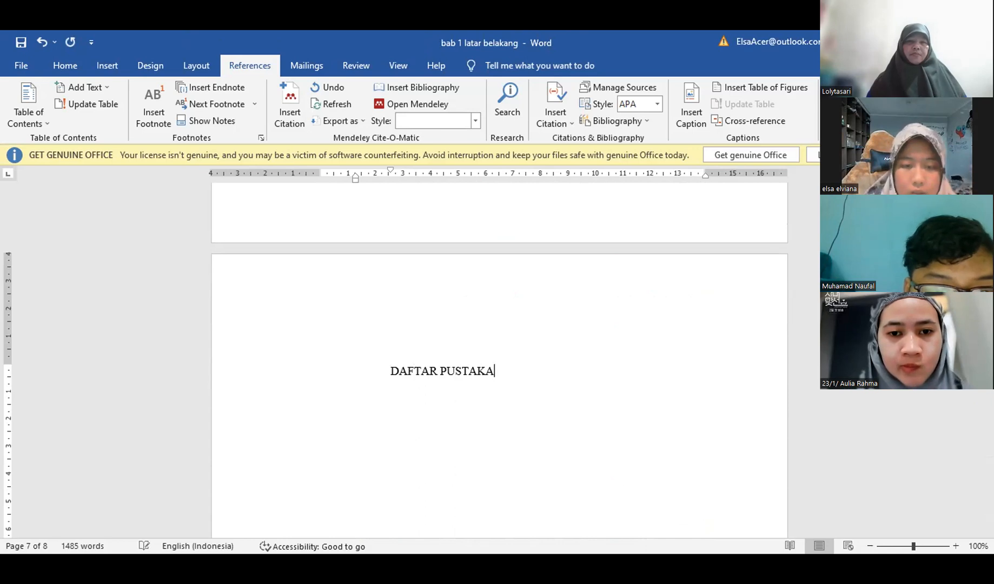
{"action": "key", "text": "Return"}
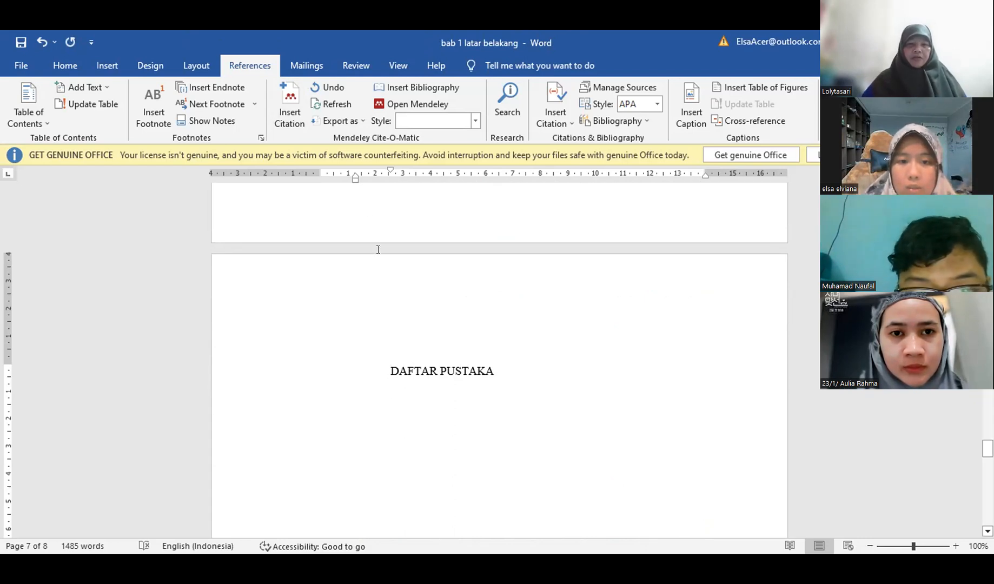
{"action": "left_click", "coordinate": [496, 368]}
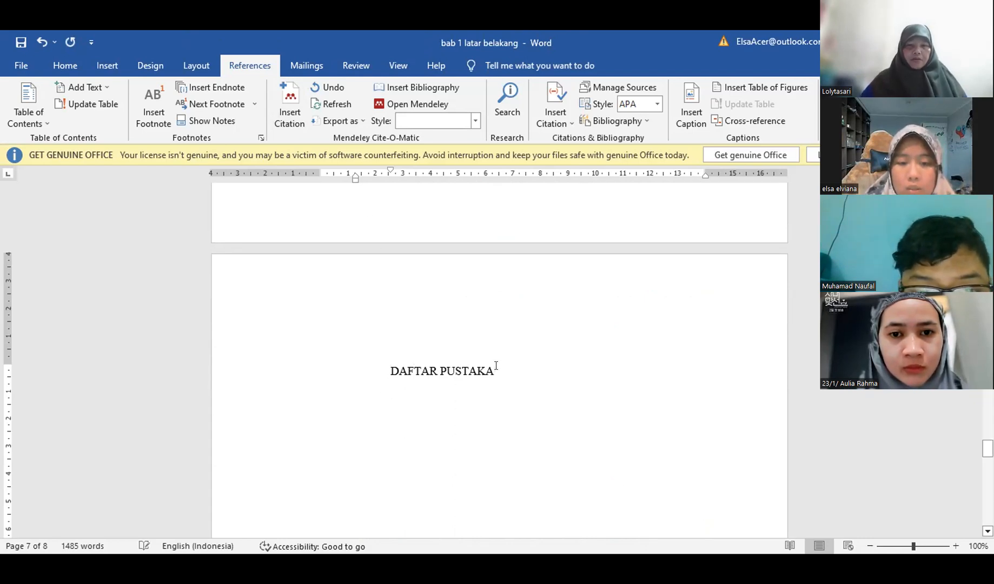
{"action": "key", "text": "Return"}
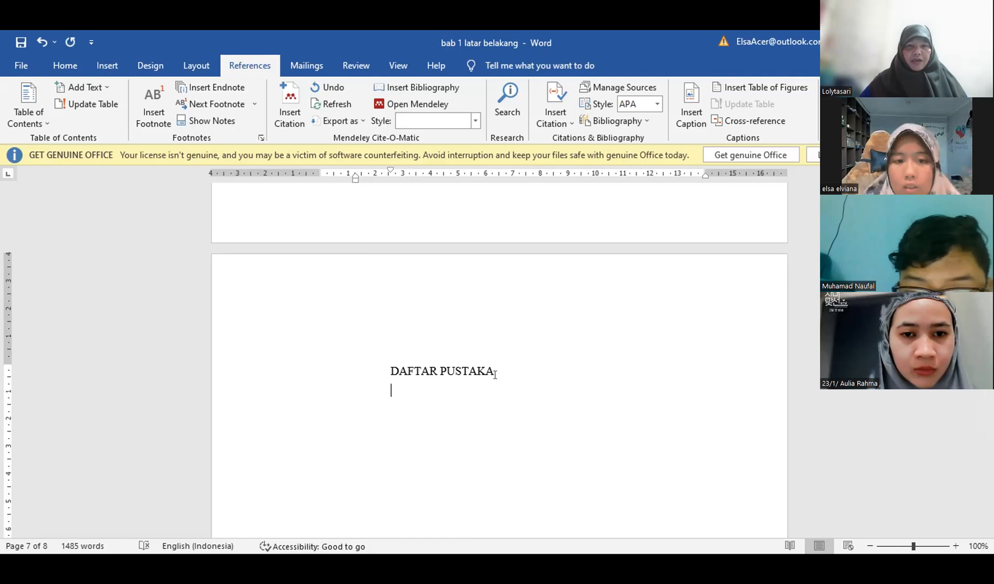
Centre the "DAFTAR PUSTAKA" heading
{"action": "left_click_drag", "start_coordinate": [380, 366], "coordinate": [531, 350]}
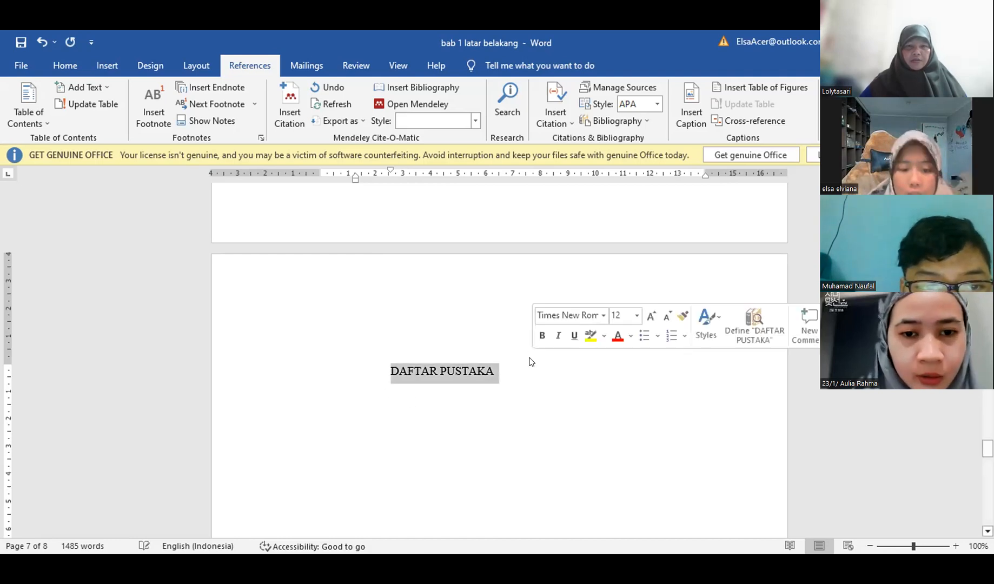
{"action": "key", "text": "ctrl+e"}
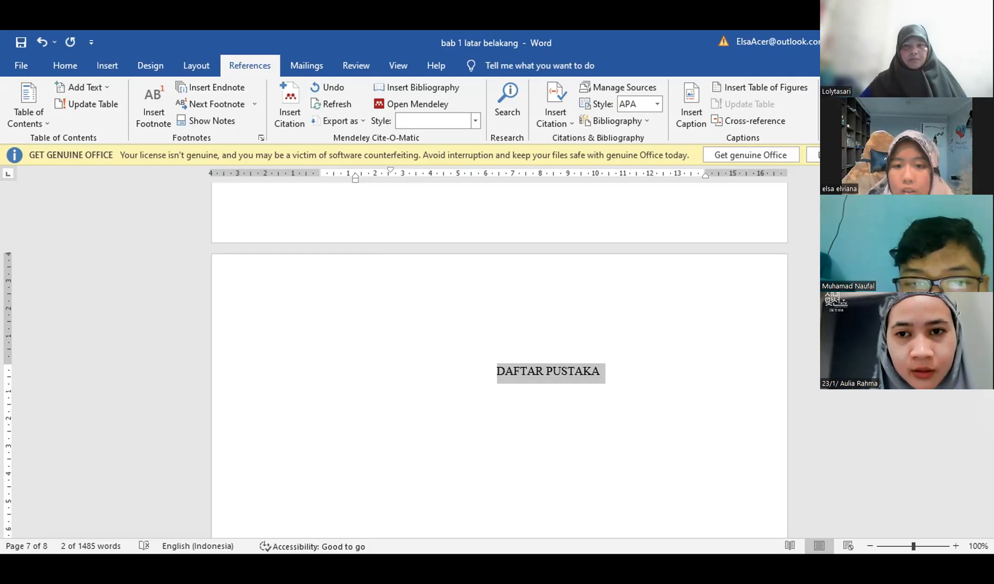
{"action": "left_click", "coordinate": [552, 388]}
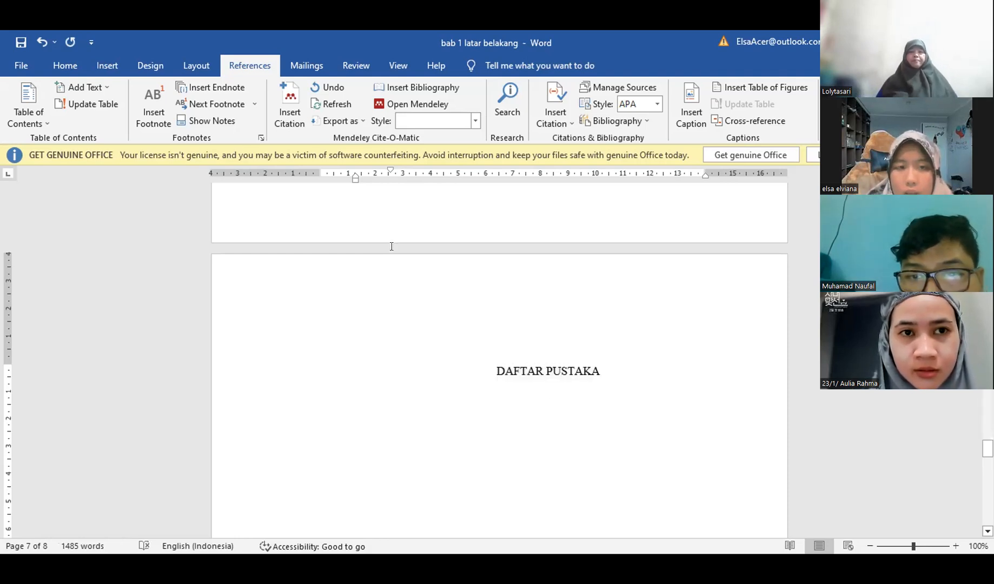
Add a left-aligned empty line below the centred "DAFTAR PUSTAKA" heading
{"action": "left_click", "coordinate": [53, 61]}
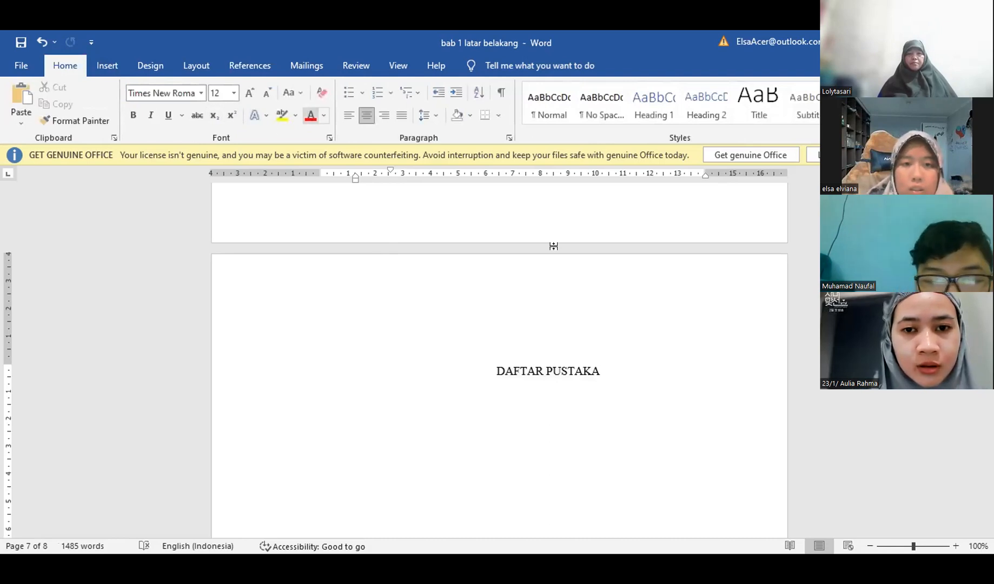
{"action": "key", "text": "Return"}
{"action": "left_click", "coordinate": [349, 114]}
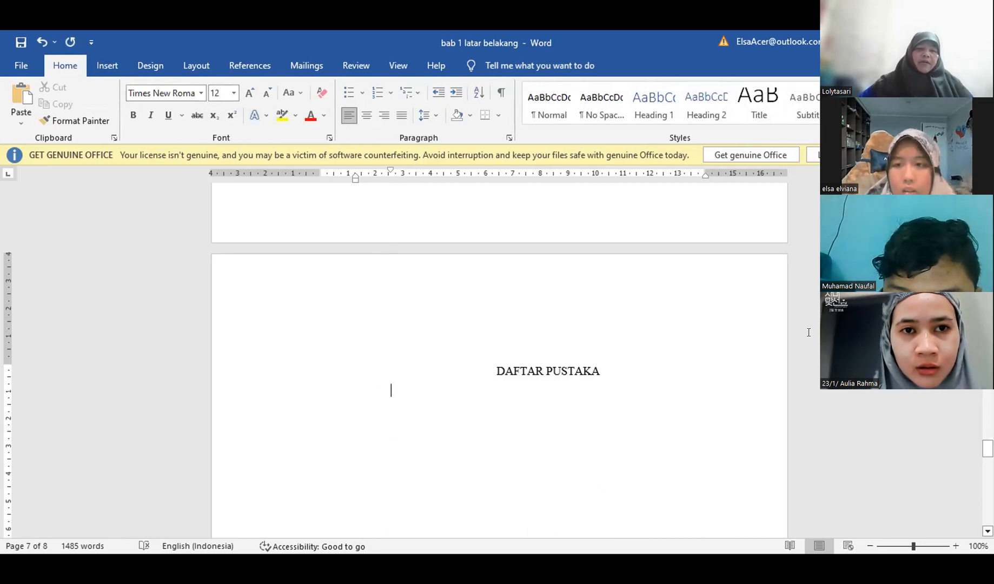
Dismiss the licence notice and move the empty line's first-line indent out past the left indent to form a hanging indent
{"action": "left_click", "coordinate": [983, 156]}
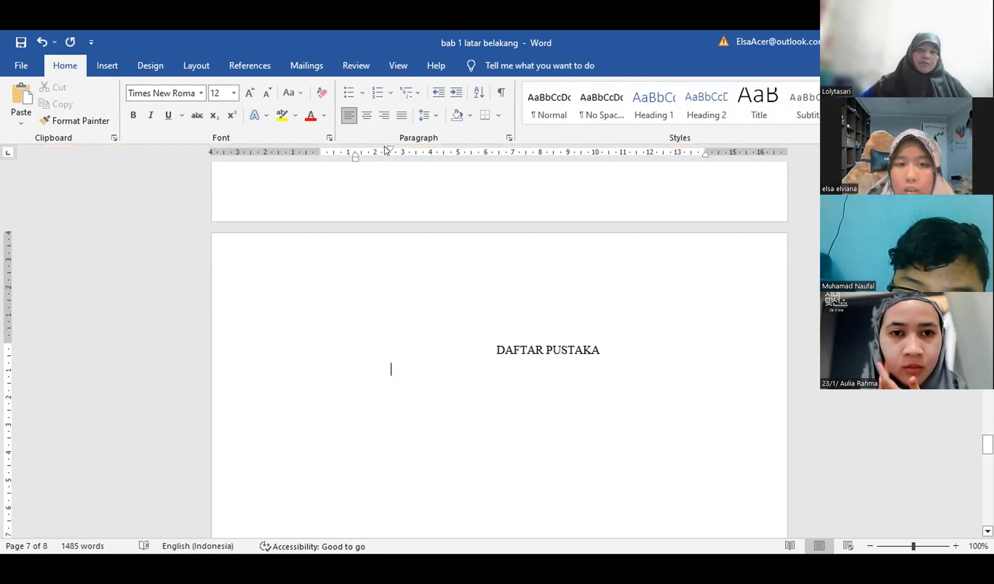
{"action": "left_click_drag", "start_coordinate": [389, 150], "coordinate": [373, 146]}
{"action": "left_click_drag", "start_coordinate": [373, 146], "coordinate": [341, 146]}
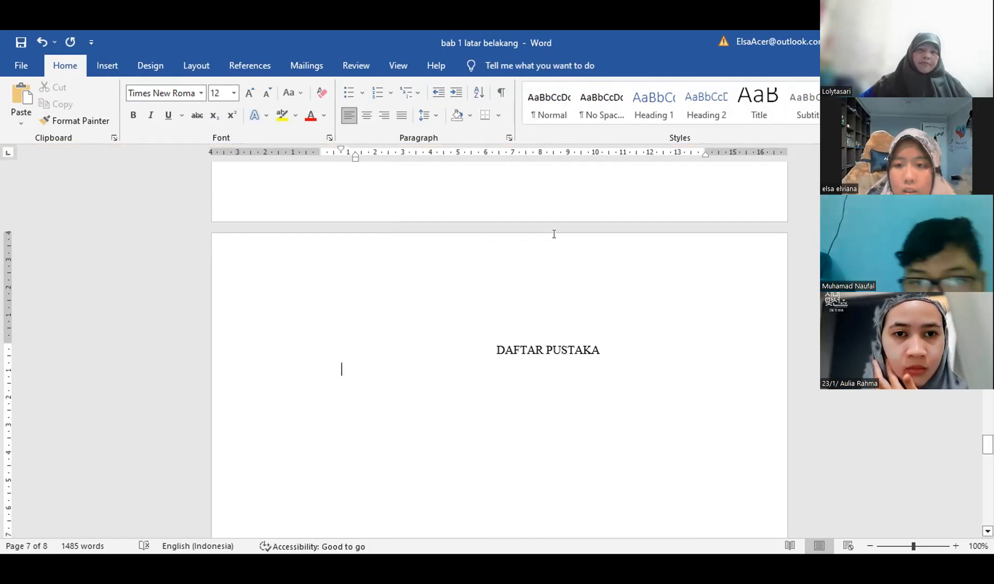
Align both the first-line indent and the hanging indent of the empty line below "DAFTAR PUSTAKA" with the page's left margin
{"action": "left_click_drag", "start_coordinate": [354, 157], "coordinate": [353, 157]}
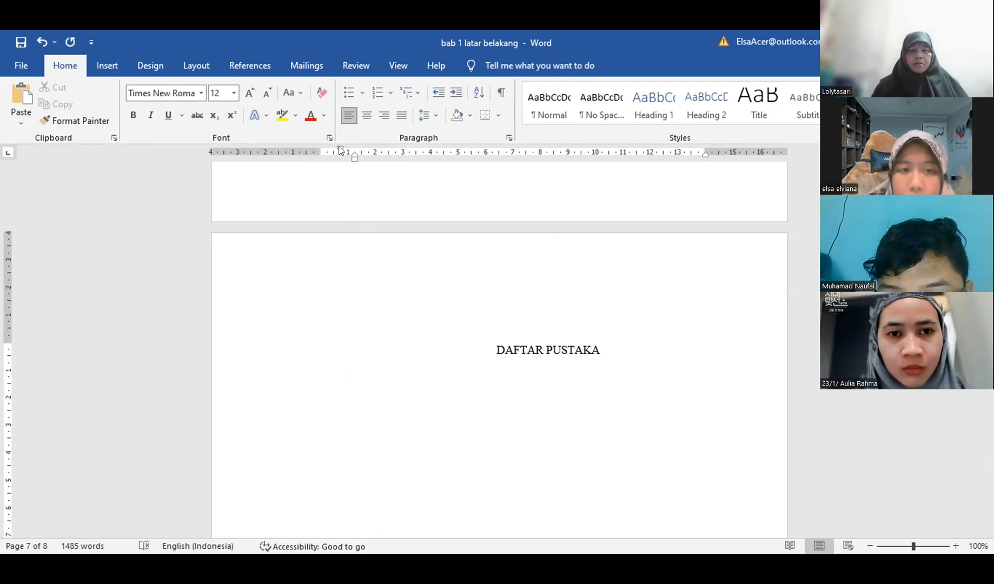
{"action": "left_click_drag", "start_coordinate": [339, 149], "coordinate": [320, 152]}
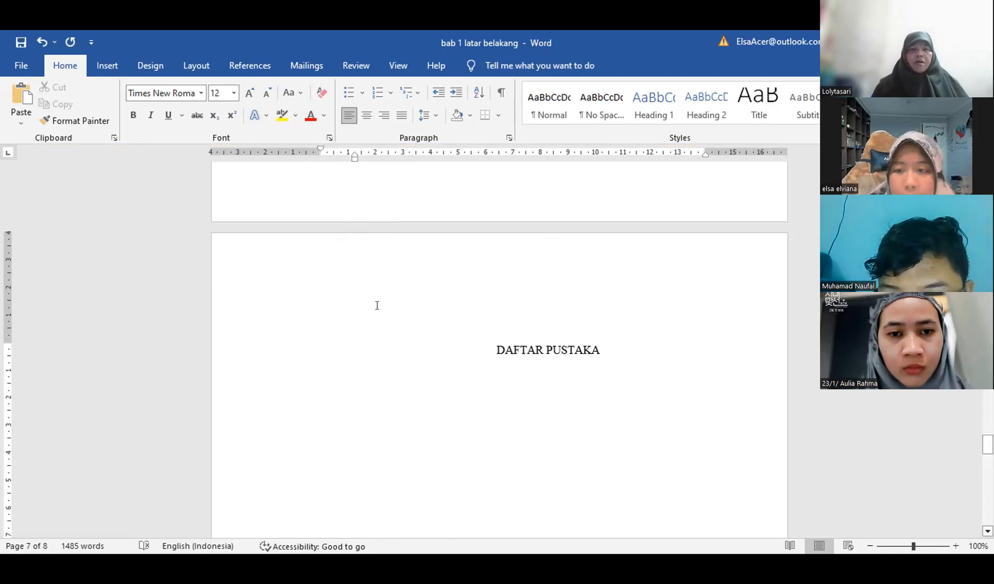
{"action": "left_click_drag", "start_coordinate": [353, 161], "coordinate": [353, 161]}
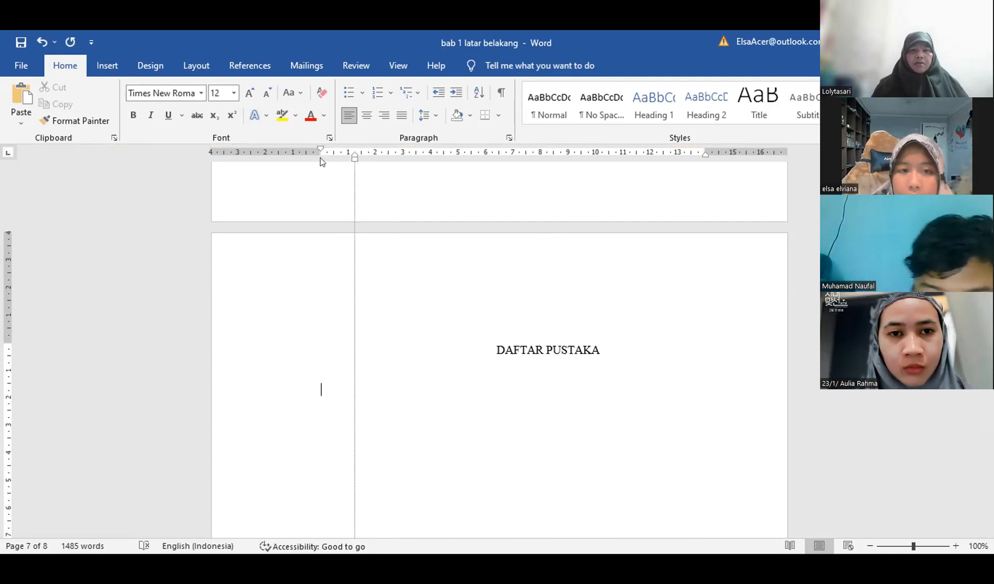
{"action": "left_click_drag", "start_coordinate": [293, 146], "coordinate": [289, 145]}
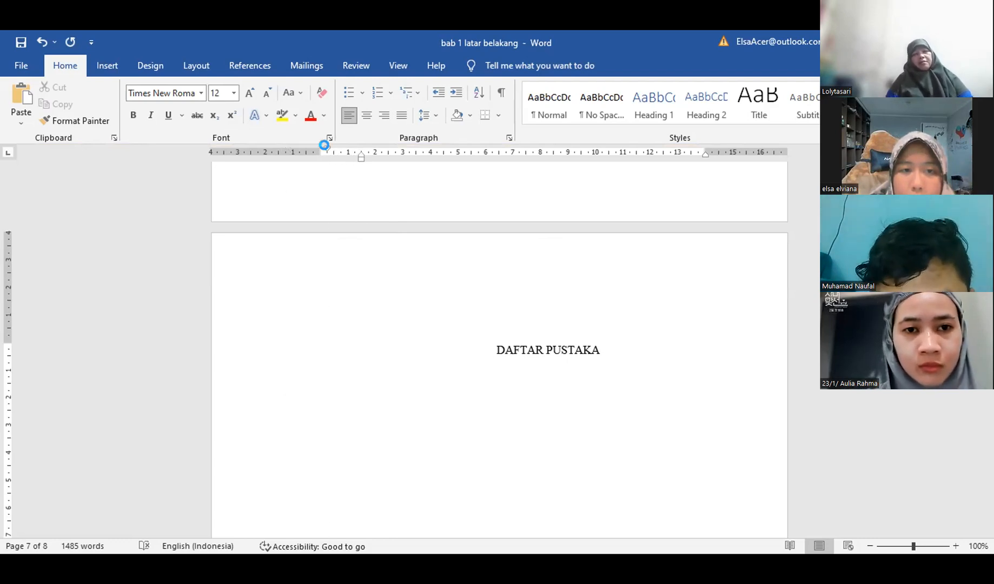
{"action": "double_click", "coordinate": [325, 153]}
{"action": "left_click", "coordinate": [543, 466]}
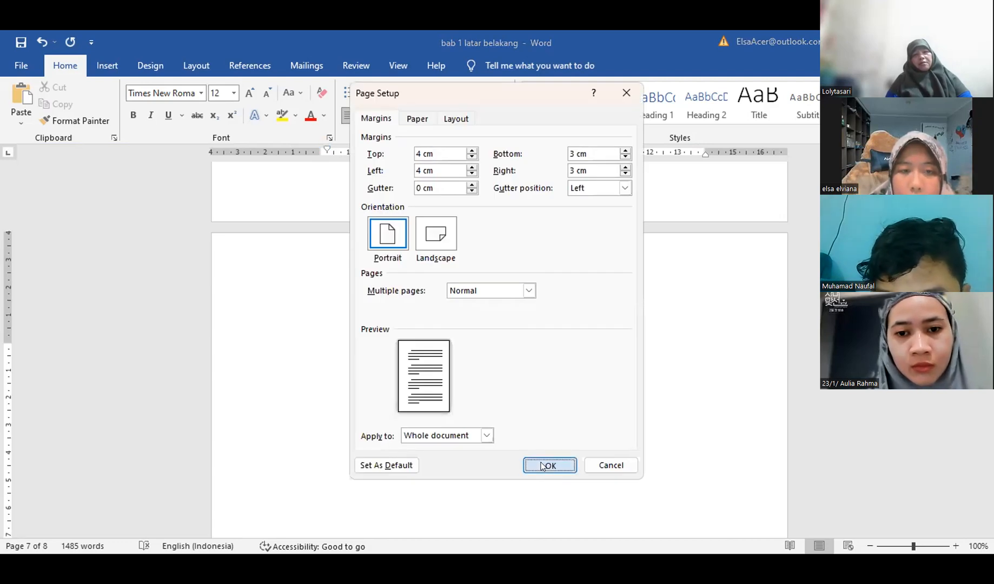
{"action": "left_click_drag", "start_coordinate": [357, 154], "coordinate": [350, 158]}
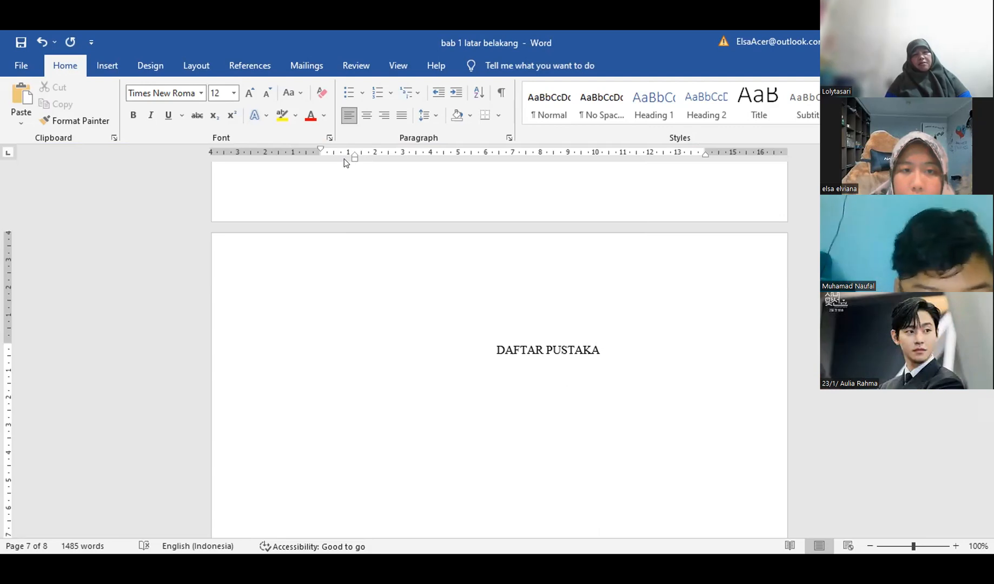
{"action": "double_click", "coordinate": [351, 159]}
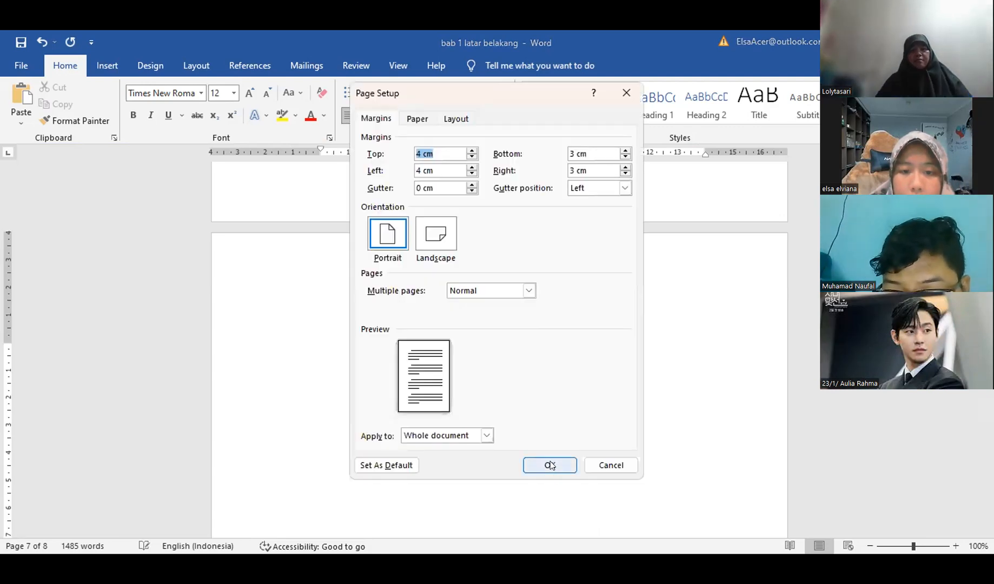
{"action": "left_click", "coordinate": [551, 465]}
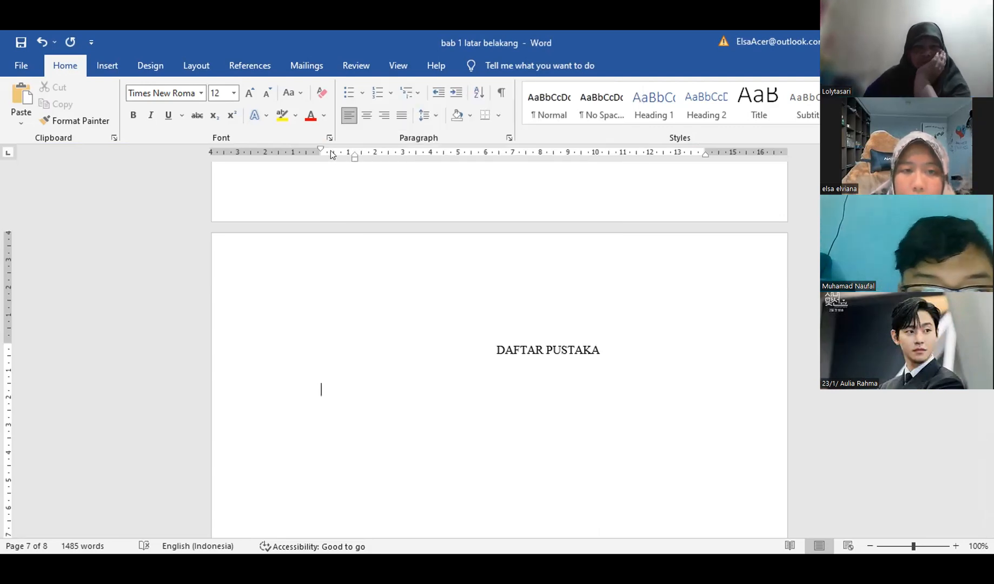
{"action": "left_click", "coordinate": [327, 155]}
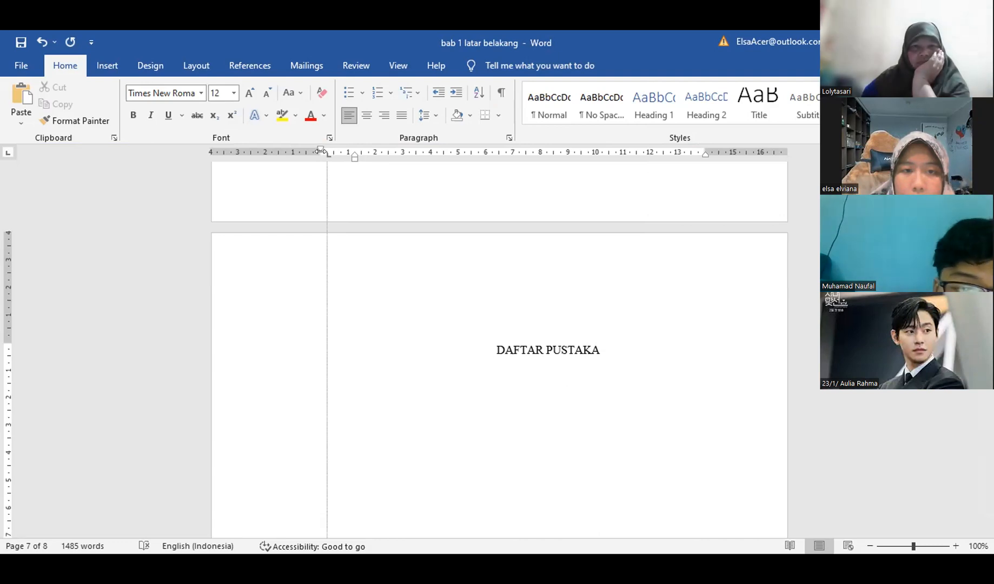
{"action": "mouse_move", "coordinate": [320, 152]}
{"action": "left_mouse_down"}
{"action": "mouse_move", "coordinate": [352, 153]}
{"action": "mouse_move", "coordinate": [321, 153]}
{"action": "left_mouse_up"}
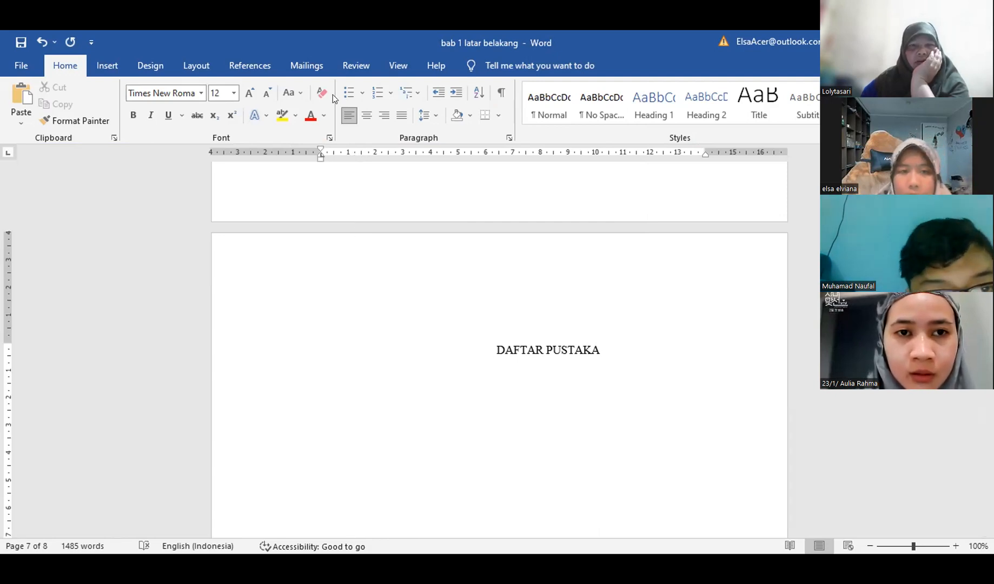
Insert the Mendeley bibliography on the line below the "DAFTAR PUSTAKA" heading and look through its entries
{"action": "left_click", "coordinate": [246, 60]}
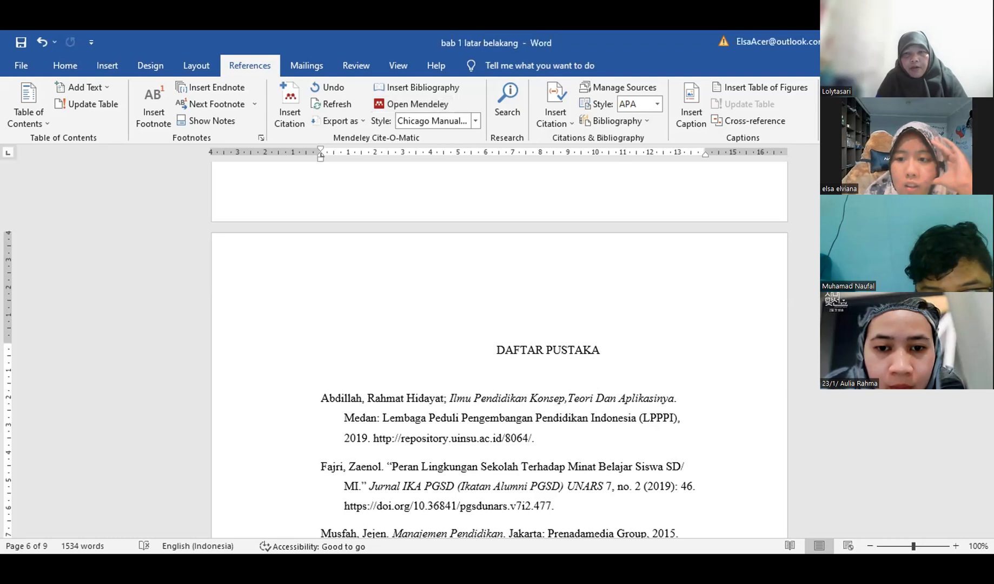
{"action": "mouse_move", "coordinate": [987, 414]}
{"action": "left_mouse_down"}
{"action": "mouse_move", "coordinate": [988, 458]}
{"action": "mouse_move", "coordinate": [988, 416]}
{"action": "left_mouse_up"}
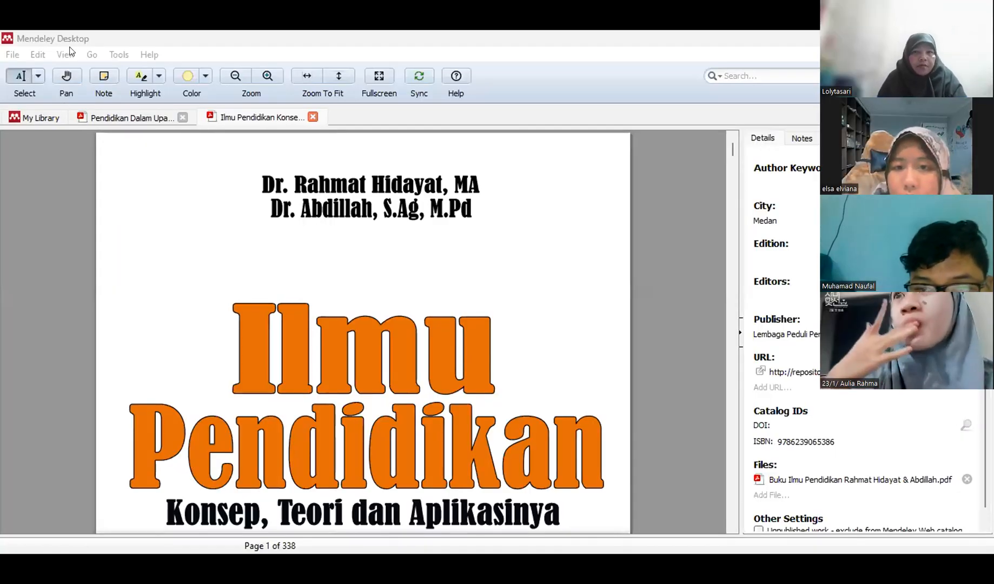
{"action": "left_click", "coordinate": [9, 54]}
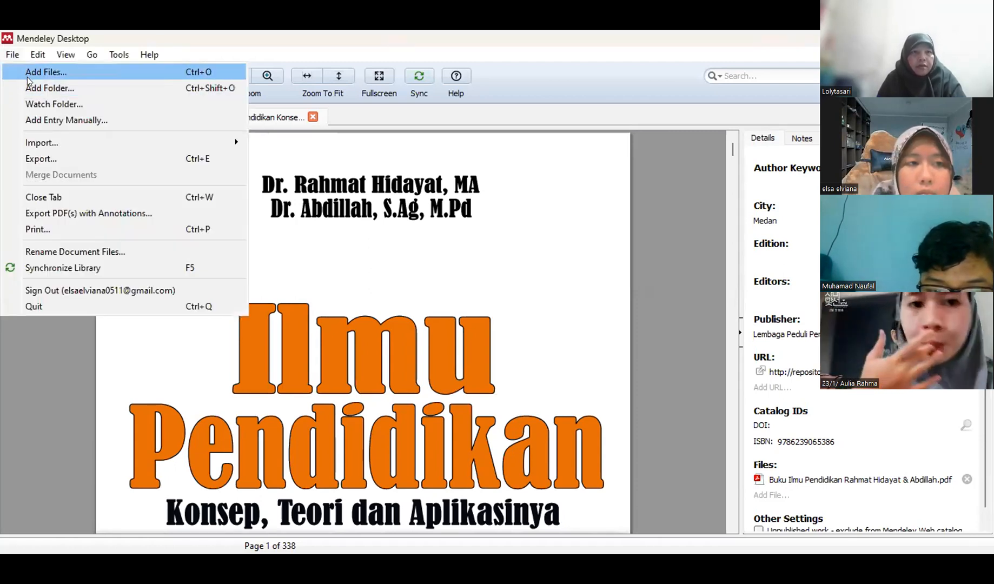
{"action": "left_click", "coordinate": [36, 119]}
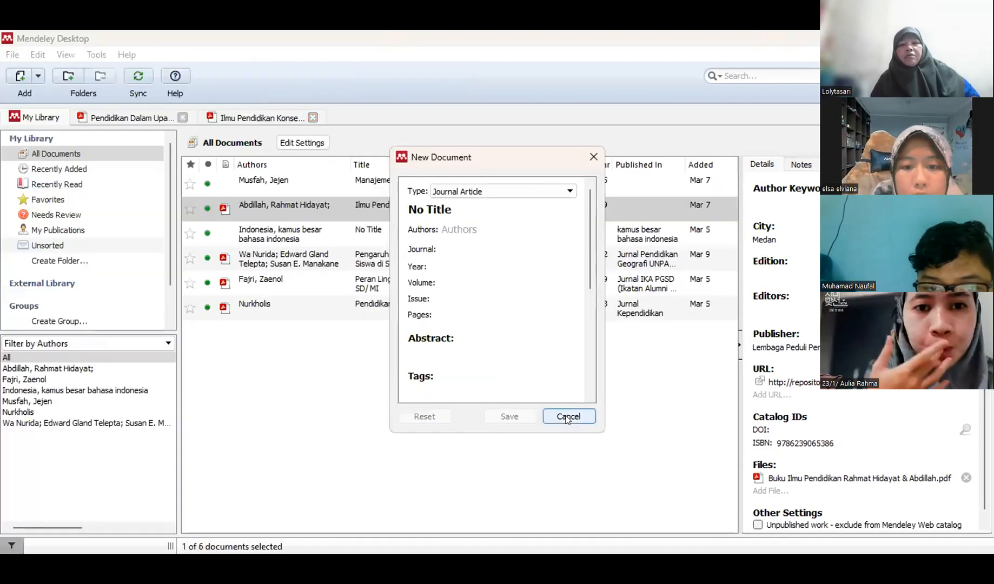
{"action": "left_click", "coordinate": [566, 417]}
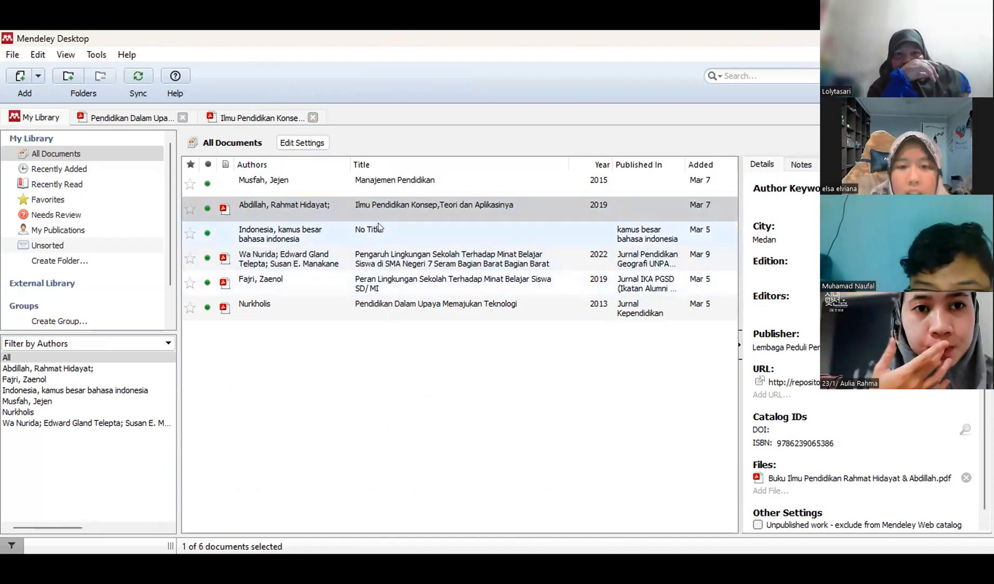
Set the document type of the untitled "kamus besar bahasa indonesia" library entry to Web Page
{"action": "left_click", "coordinate": [457, 236]}
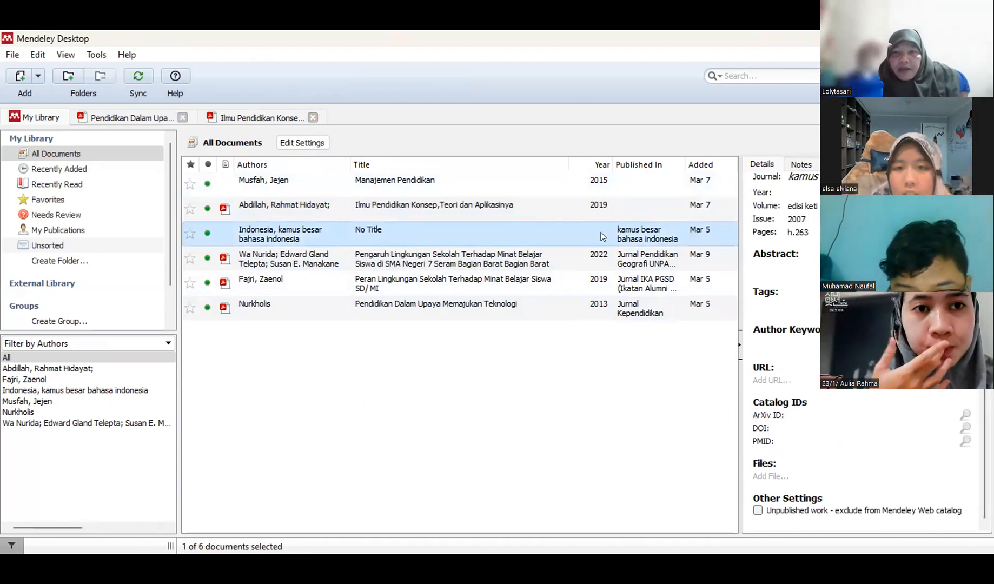
{"action": "left_click_drag", "start_coordinate": [985, 335], "coordinate": [984, 262]}
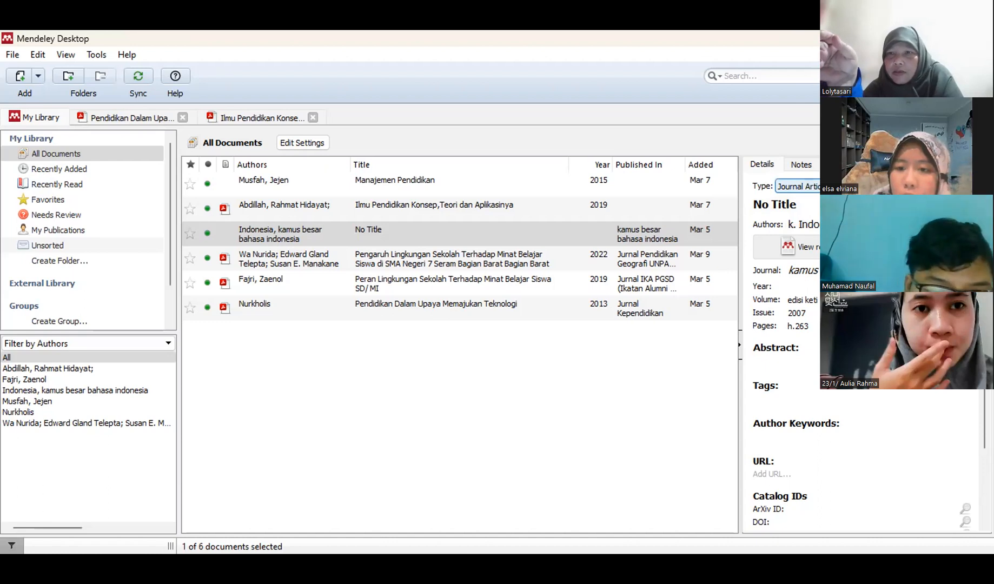
{"action": "left_click", "coordinate": [798, 186]}
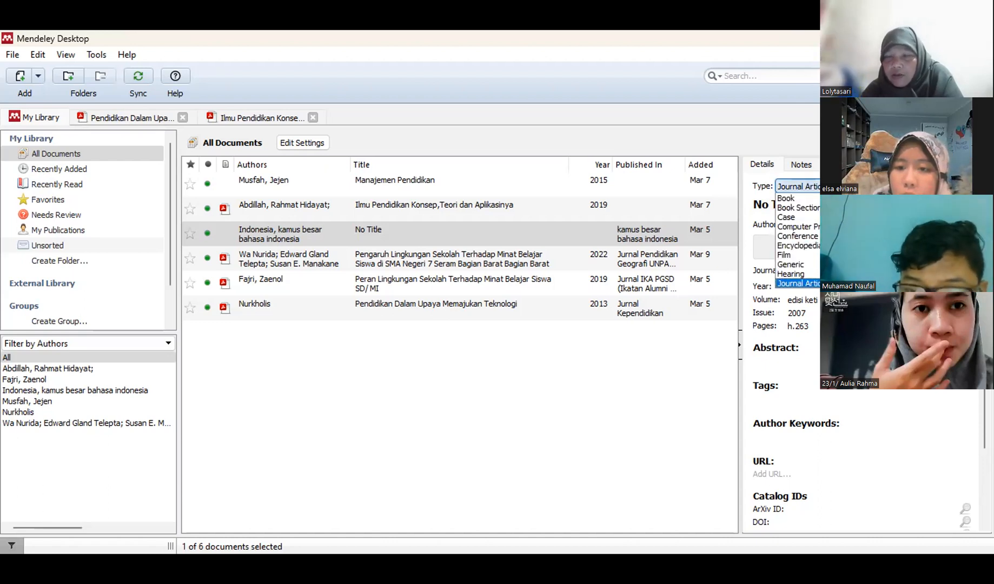
{"action": "scroll", "coordinate": [797, 240], "scroll_direction": "down", "scroll_amount": 2}
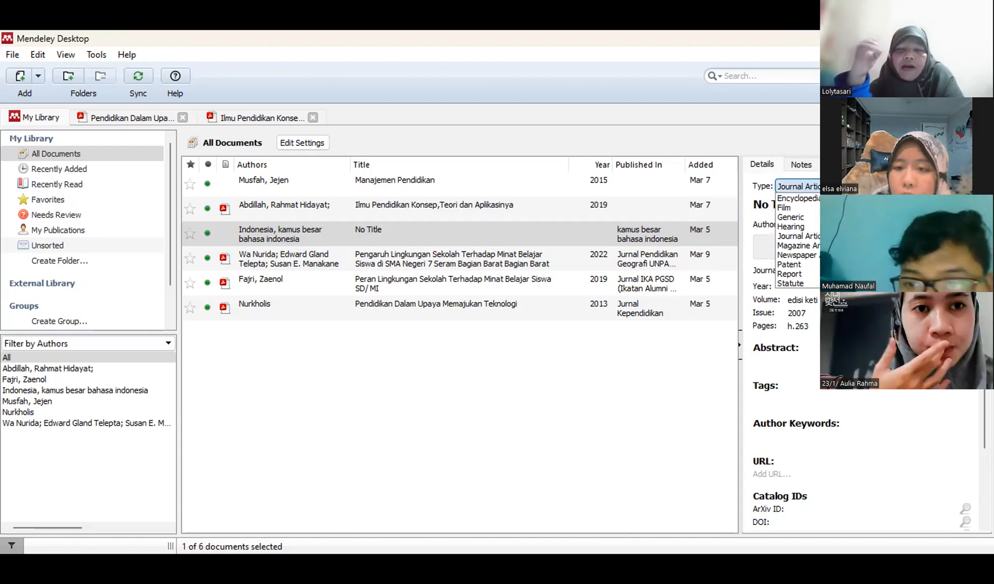
{"action": "scroll", "coordinate": [798, 241], "scroll_direction": "down", "scroll_amount": 1}
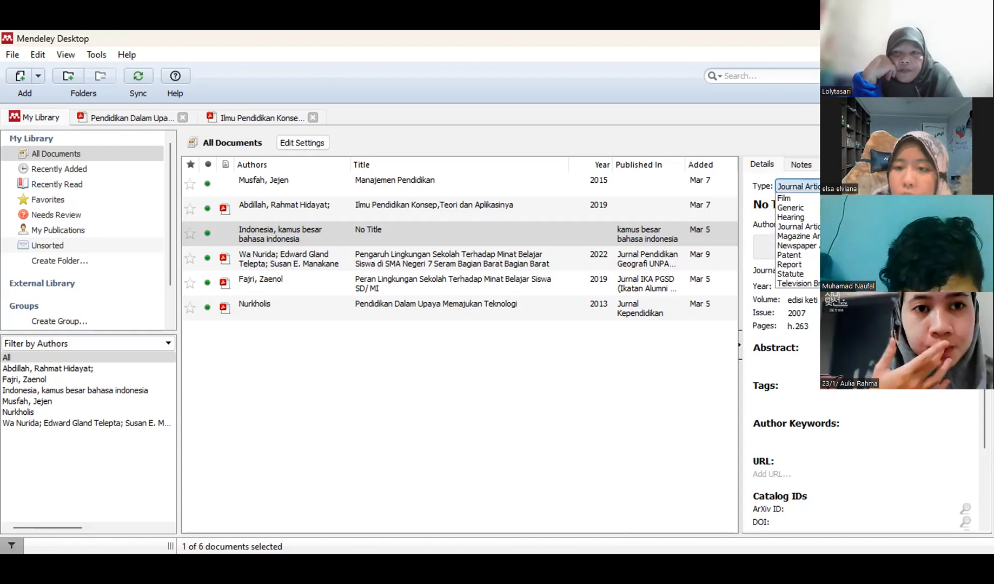
{"action": "scroll", "coordinate": [798, 241], "scroll_direction": "down", "scroll_amount": 1}
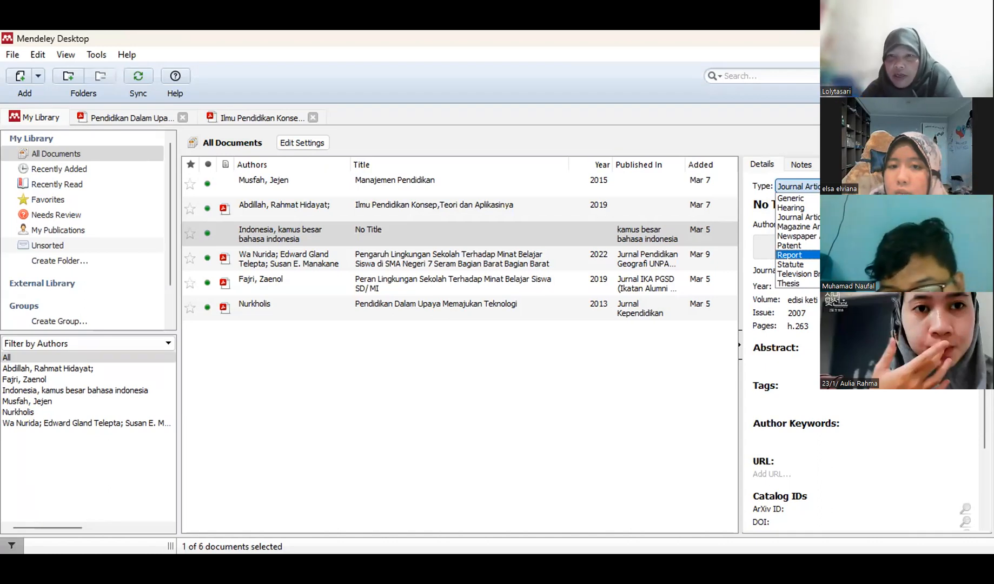
{"action": "scroll", "coordinate": [798, 240], "scroll_direction": "down", "scroll_amount": 1}
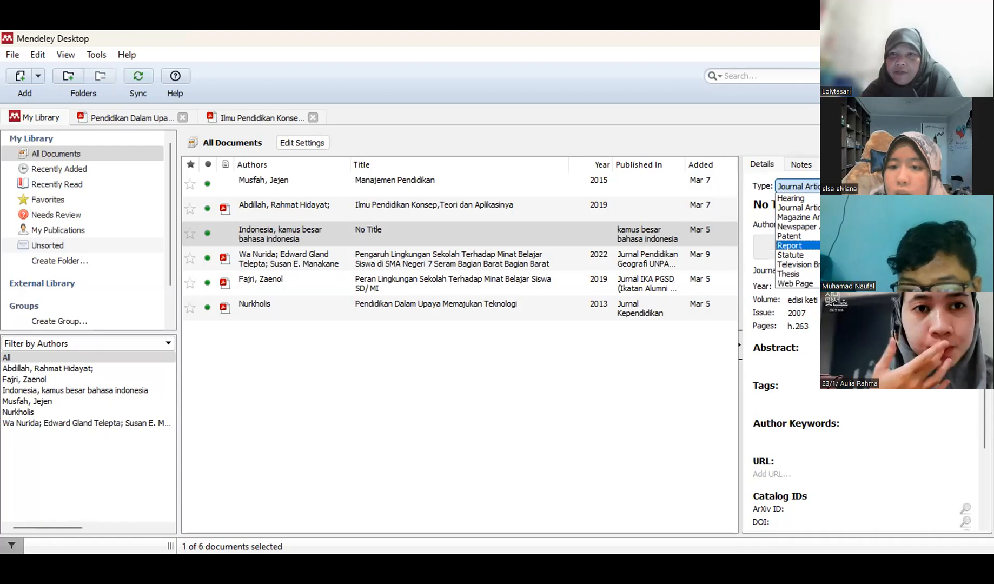
{"action": "scroll", "coordinate": [798, 240], "scroll_direction": "down", "scroll_amount": 1}
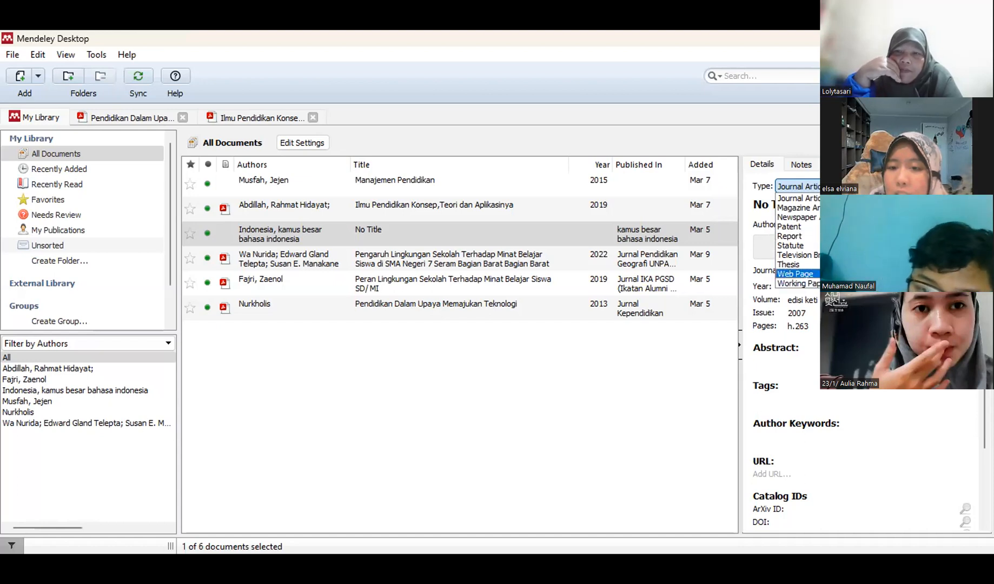
{"action": "left_click", "coordinate": [810, 275]}
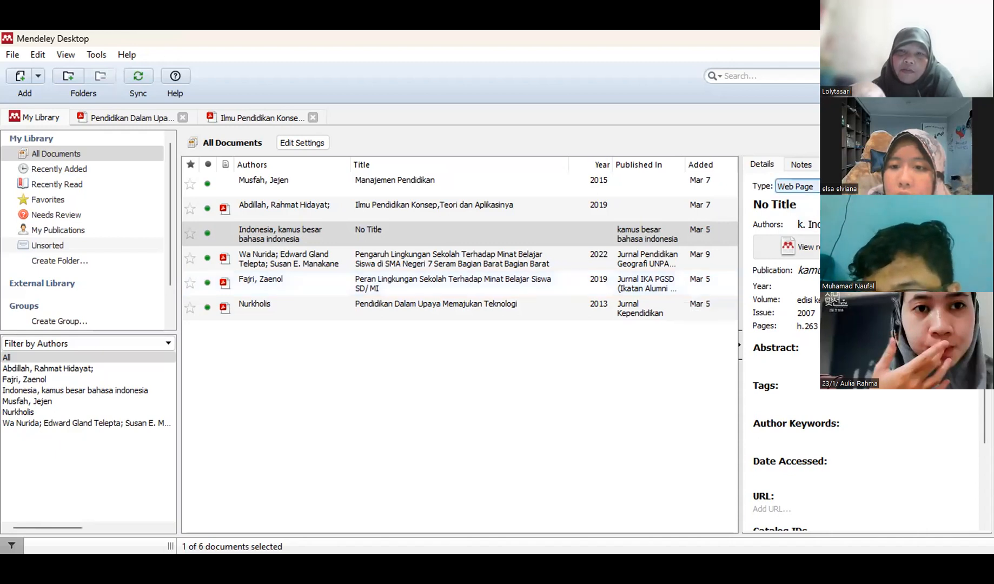
Change the document type of the untitled "kamus besar bahasa indonesia" entry to Newspaper Article
{"action": "left_click", "coordinate": [797, 187]}
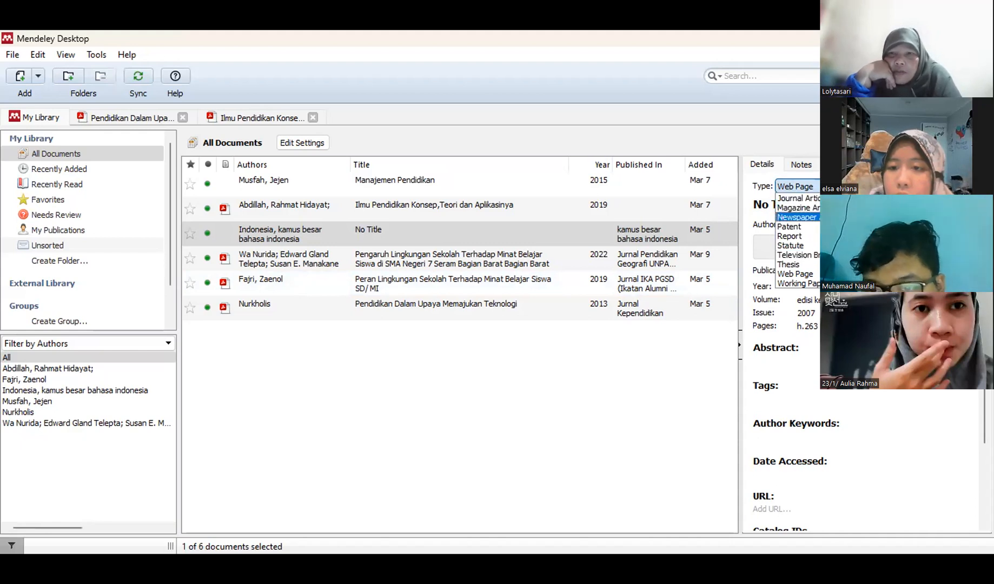
{"action": "left_click", "coordinate": [797, 218]}
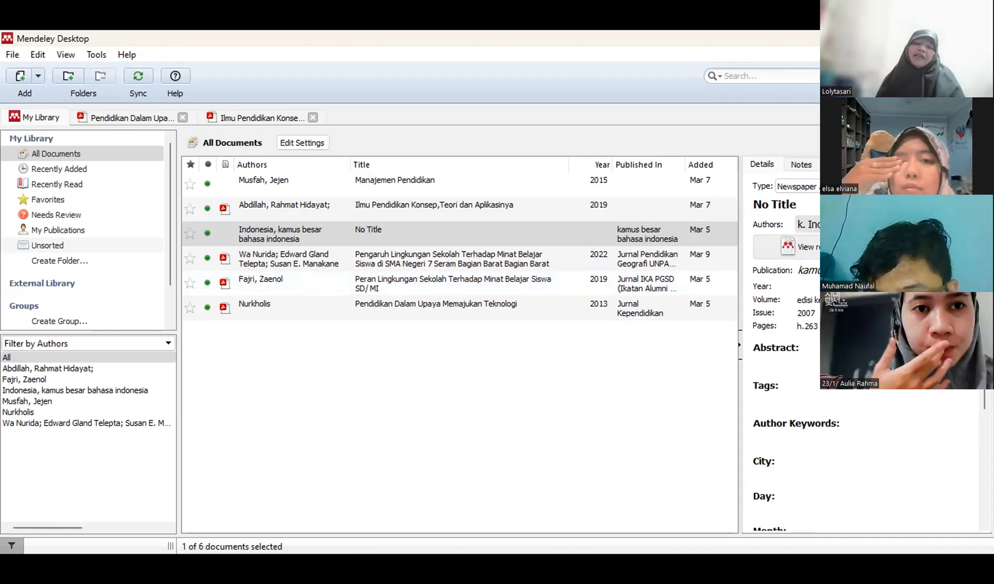
{"action": "mouse_move", "coordinate": [984, 270]}
{"action": "left_mouse_down"}
{"action": "mouse_move", "coordinate": [984, 377]}
{"action": "mouse_move", "coordinate": [984, 280]}
{"action": "left_mouse_up"}
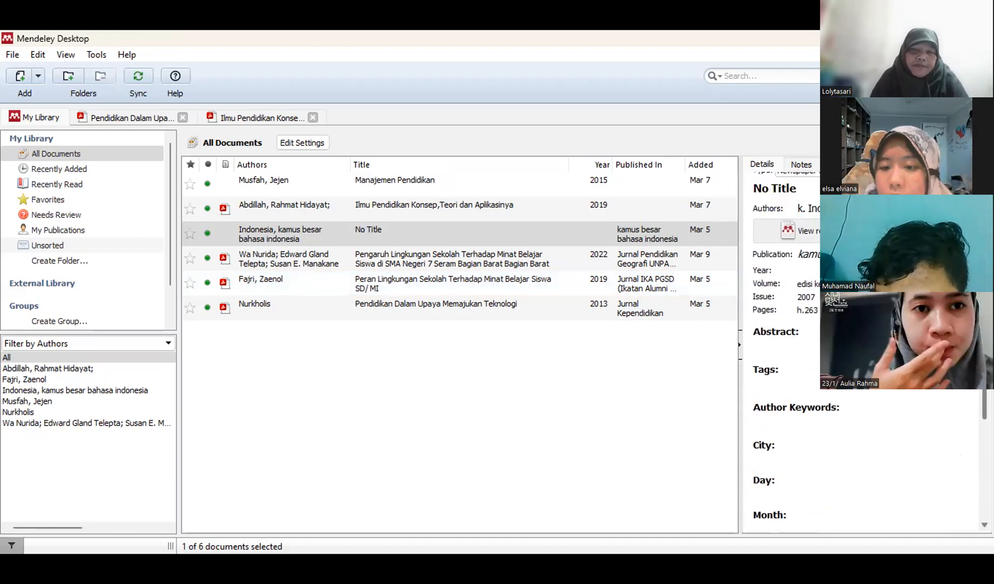
{"action": "scroll", "coordinate": [787, 246], "scroll_direction": "up", "scroll_amount": 1}
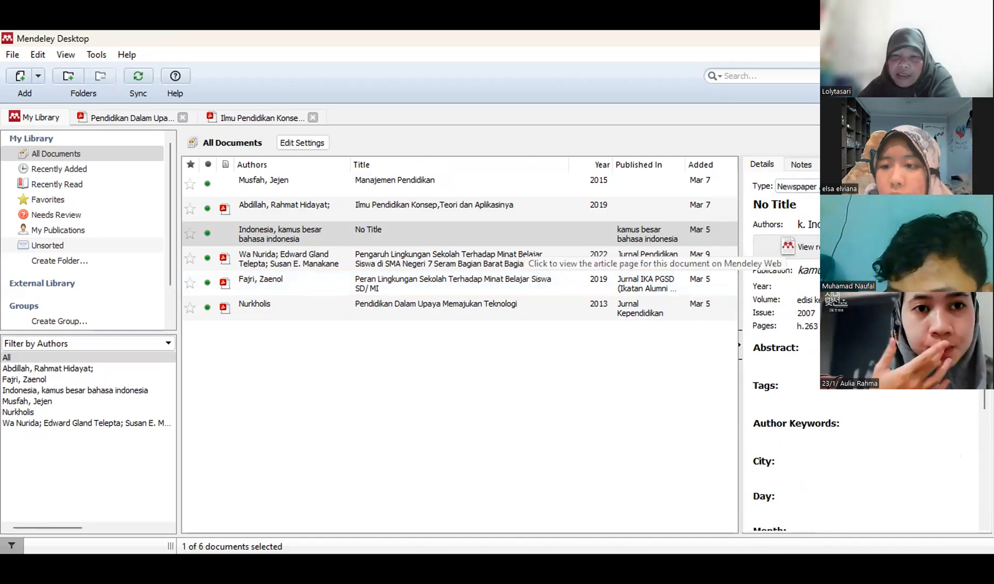
Examine which detail fields the newspaper-type entry offers, from its title and publication data down to the catalog IDs and files
{"action": "scroll", "coordinate": [786, 246], "scroll_direction": "down", "scroll_amount": 6}
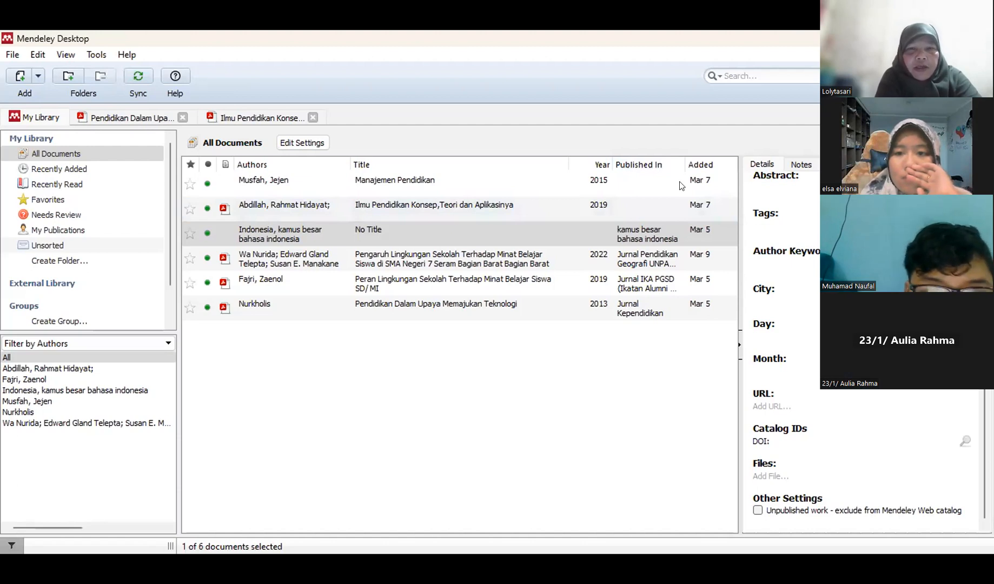
{"action": "scroll", "coordinate": [865, 351], "scroll_direction": "up", "scroll_amount": 5}
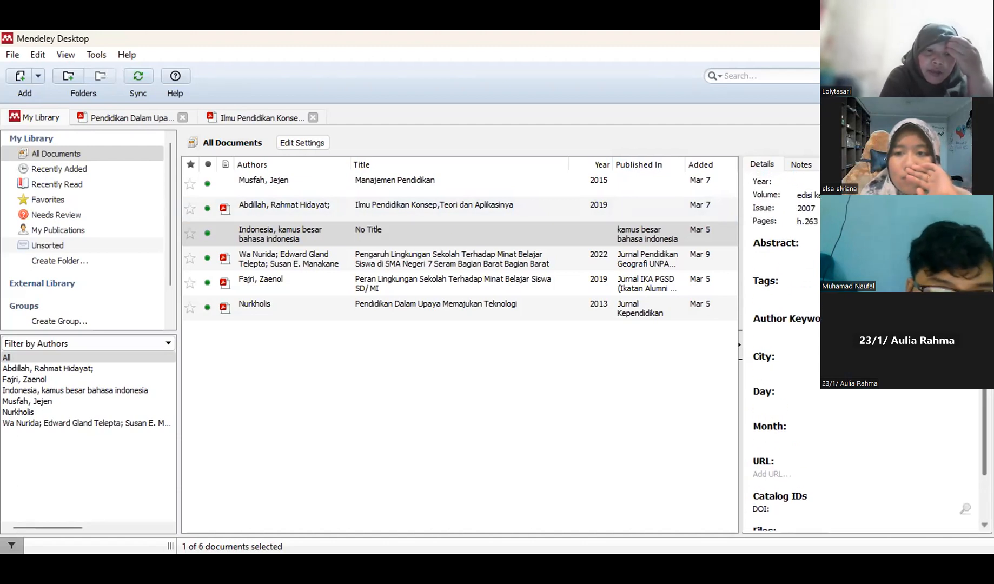
{"action": "scroll", "coordinate": [865, 352], "scroll_direction": "up", "scroll_amount": 3}
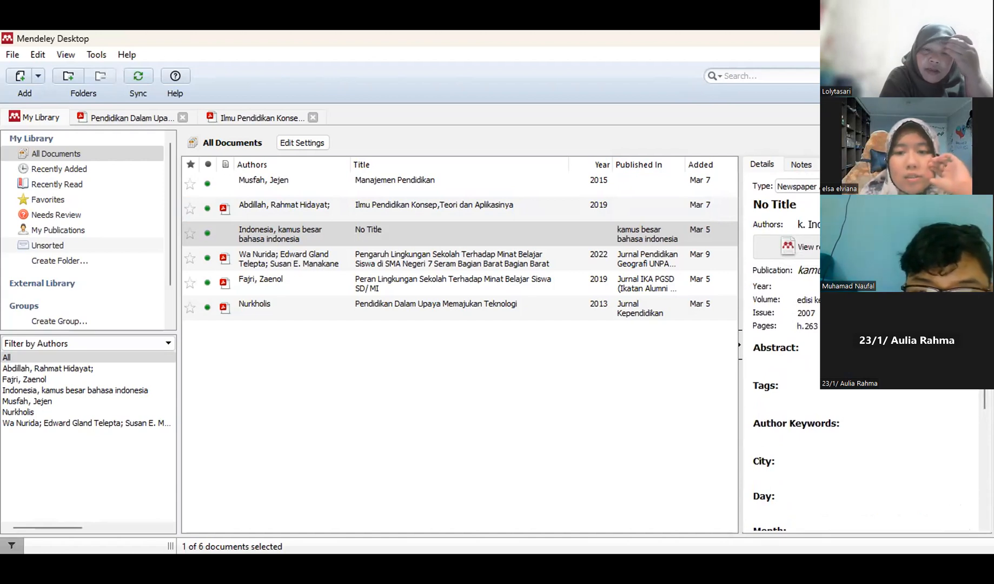
{"action": "scroll", "coordinate": [866, 351], "scroll_direction": "down", "scroll_amount": 5}
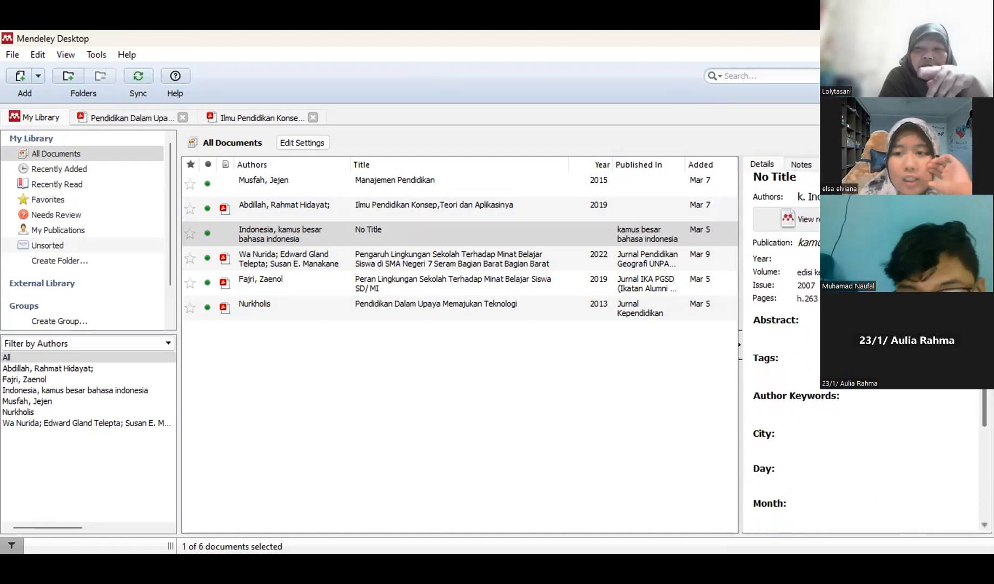
{"action": "scroll", "coordinate": [865, 352], "scroll_direction": "up", "scroll_amount": 3}
{"action": "scroll", "coordinate": [862, 352], "scroll_direction": "up", "scroll_amount": 2}
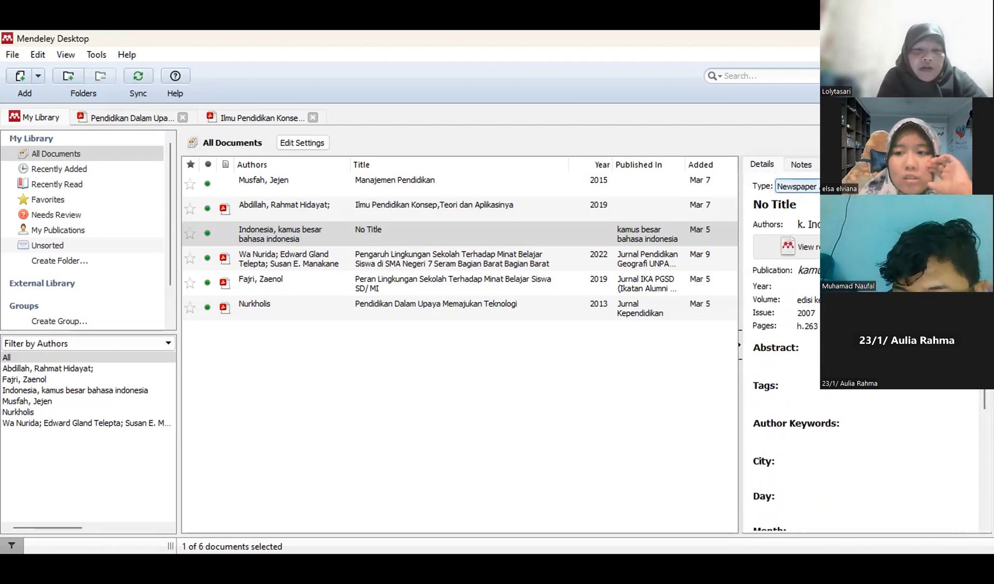
{"action": "scroll", "coordinate": [865, 352], "scroll_direction": "down", "scroll_amount": 3}
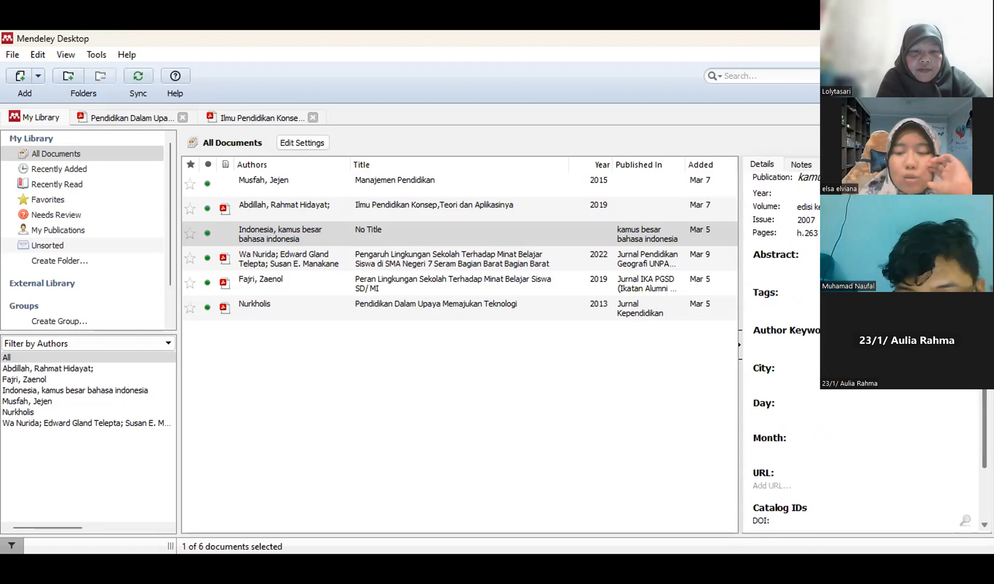
{"action": "scroll", "coordinate": [866, 351], "scroll_direction": "down", "scroll_amount": 1}
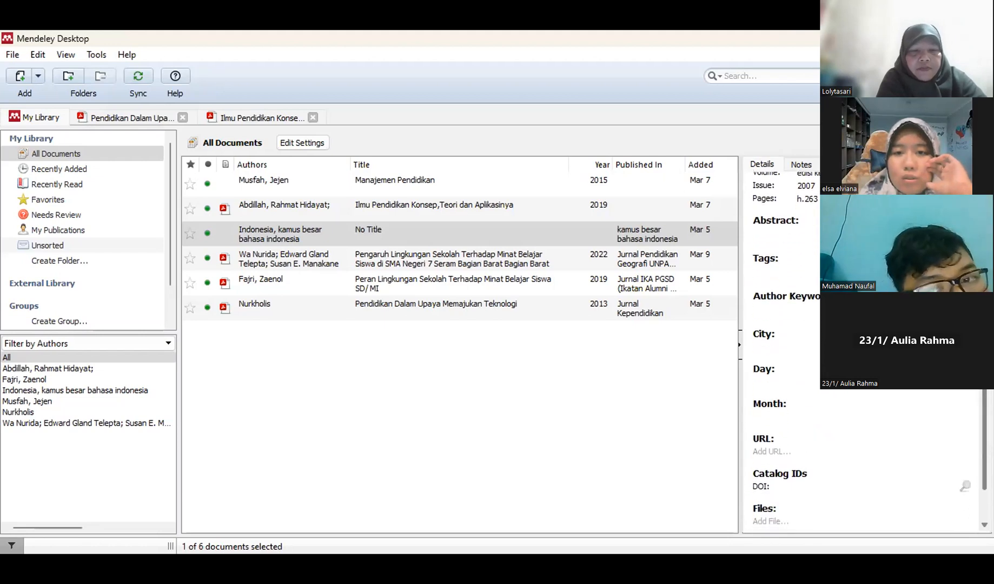
{"action": "left_click_drag", "start_coordinate": [985, 352], "coordinate": [984, 349]}
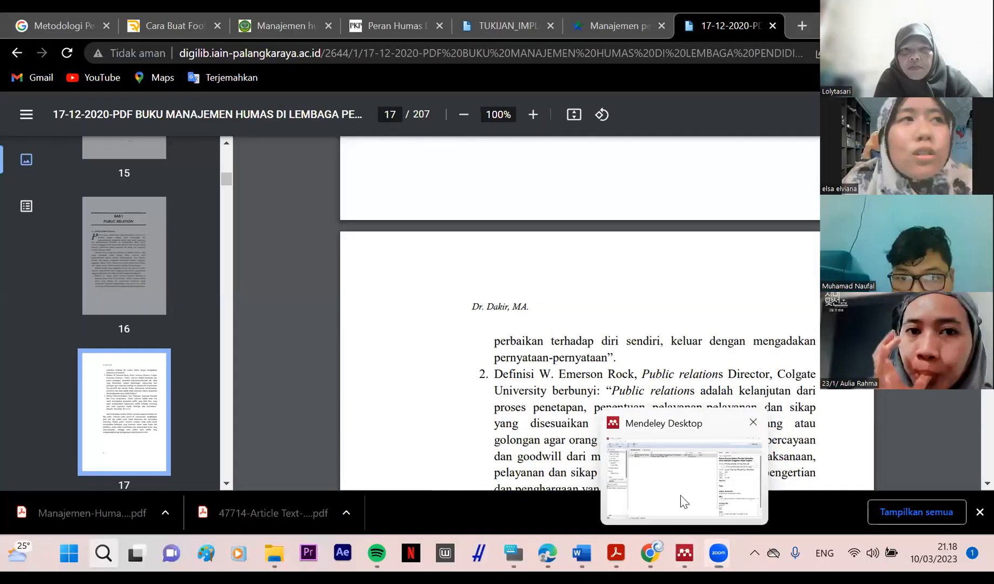
Switch to Mendeley Desktop and review the details of the journal article "Peran Humas Dalam Mempertahankan Citra Sekolah Unggulan Pada Tingkat SMP"
{"action": "left_click", "coordinate": [682, 502]}
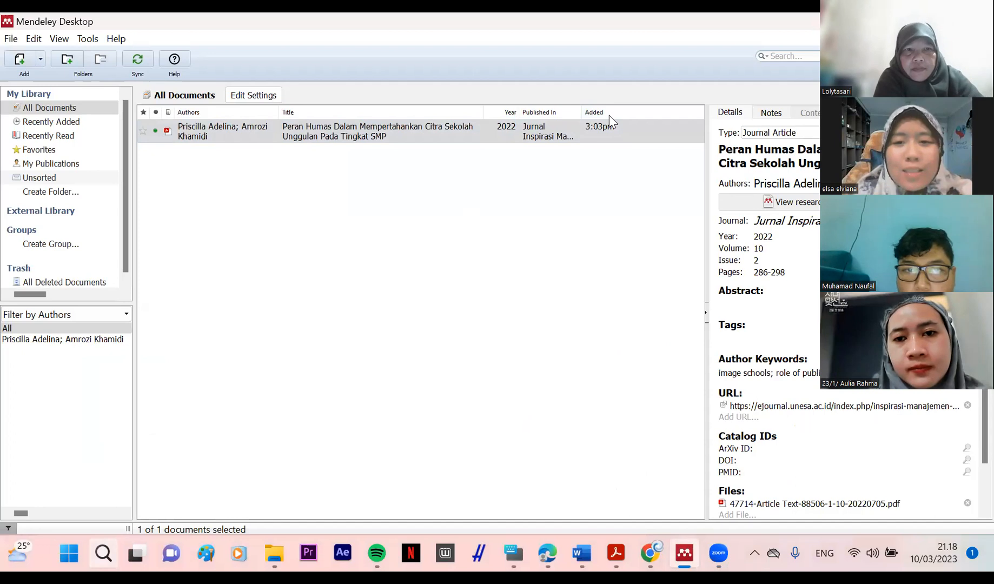
{"action": "left_click", "coordinate": [295, 197]}
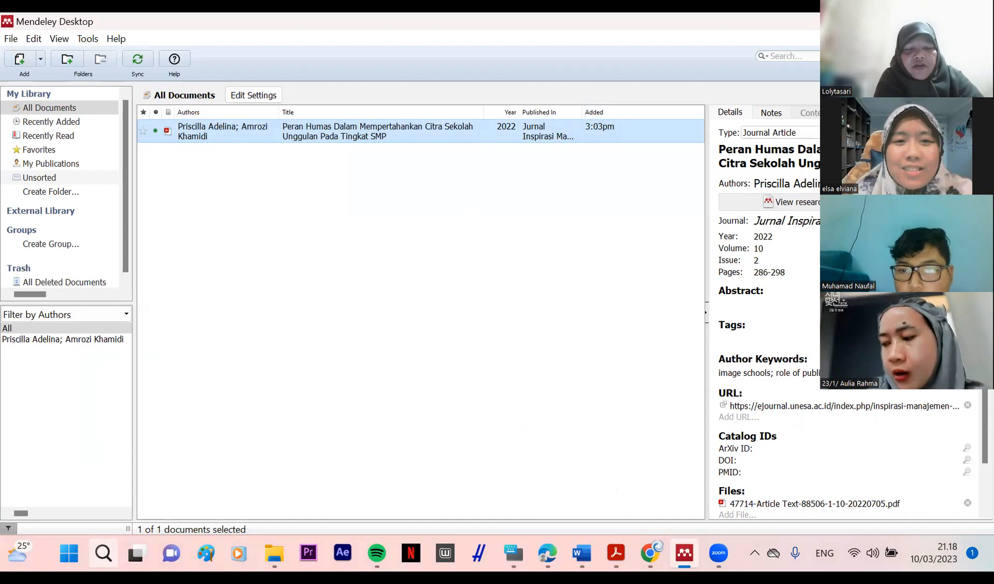
{"action": "left_click", "coordinate": [985, 346]}
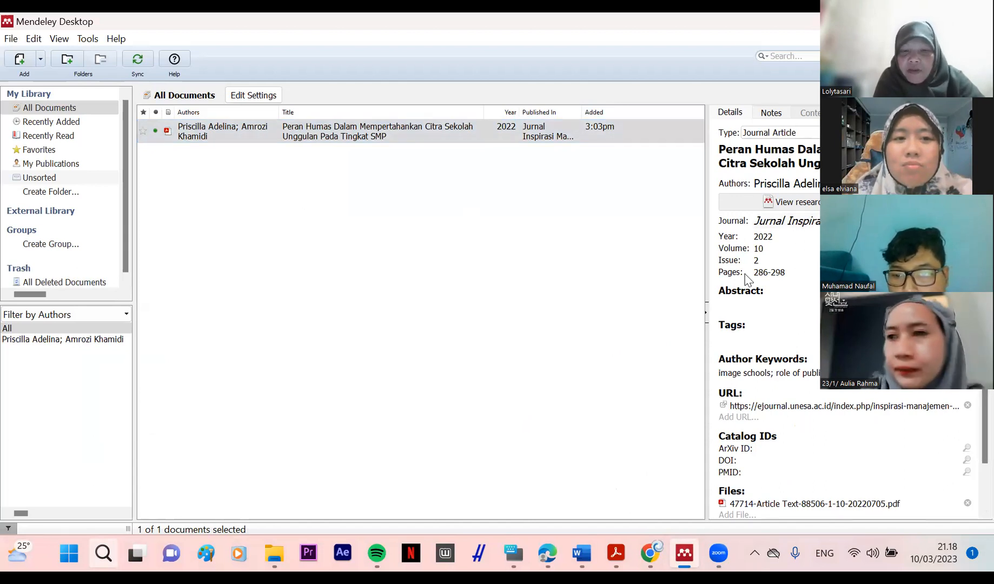
{"action": "left_click", "coordinate": [399, 204]}
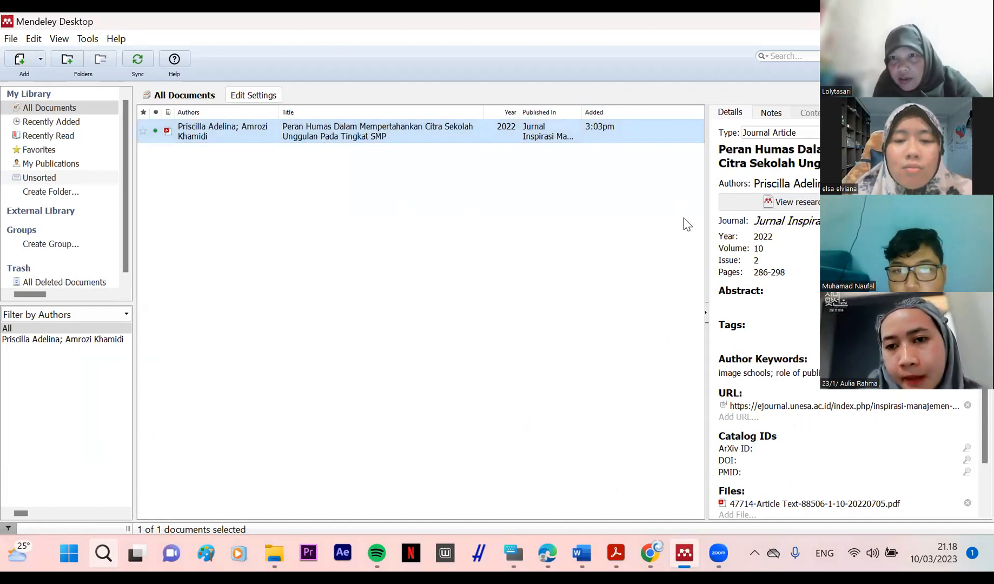
{"action": "scroll", "coordinate": [768, 352], "scroll_direction": "down", "scroll_amount": 3}
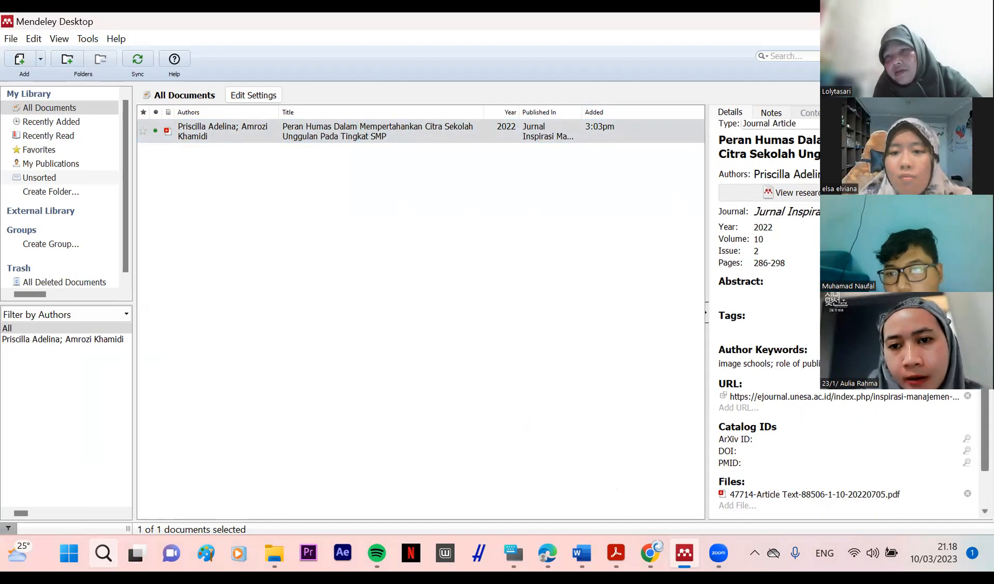
{"action": "scroll", "coordinate": [768, 351], "scroll_direction": "up", "scroll_amount": 3}
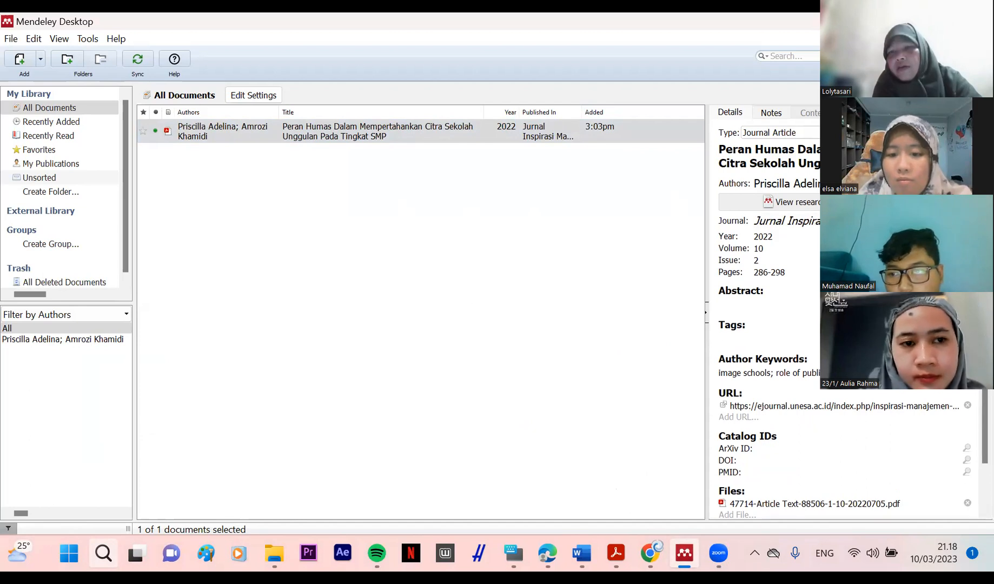
Open the article's PDF and compare its title page with the entry's type, title, authors and journal details
{"action": "scroll", "coordinate": [768, 351], "scroll_direction": "down", "scroll_amount": 3}
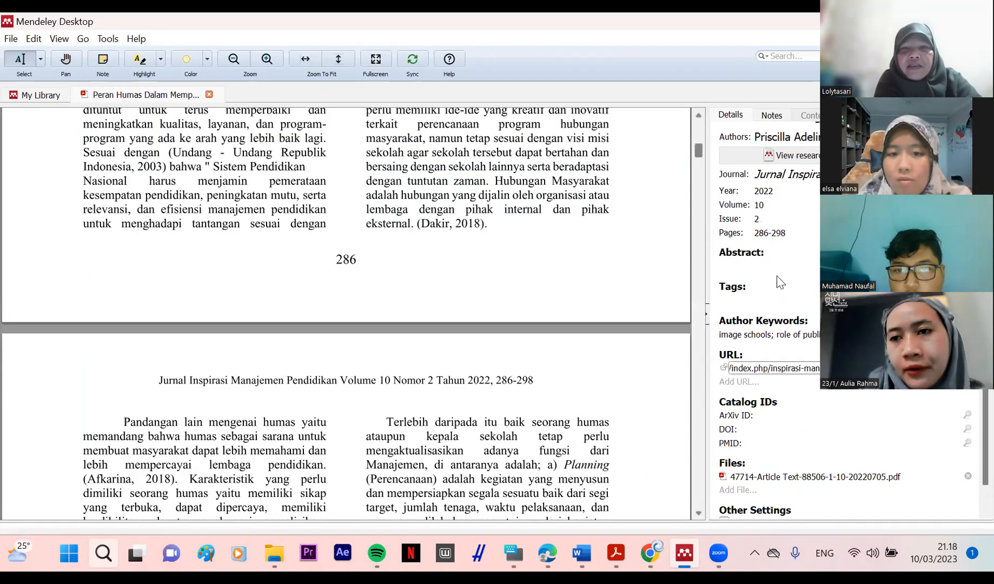
{"action": "scroll", "coordinate": [698, 128], "scroll_direction": "up", "scroll_amount": 10}
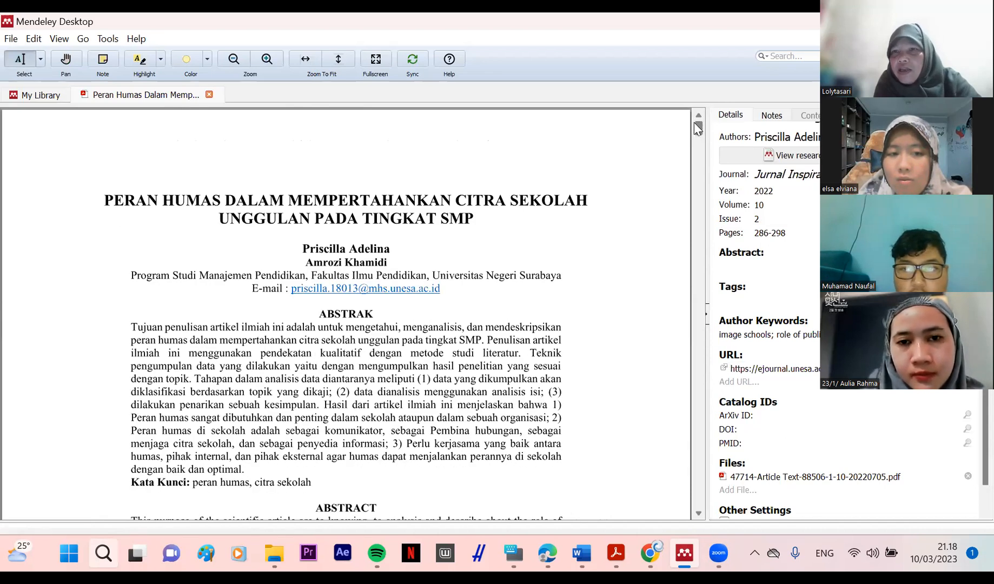
{"action": "left_click_drag", "start_coordinate": [985, 270], "coordinate": [986, 232]}
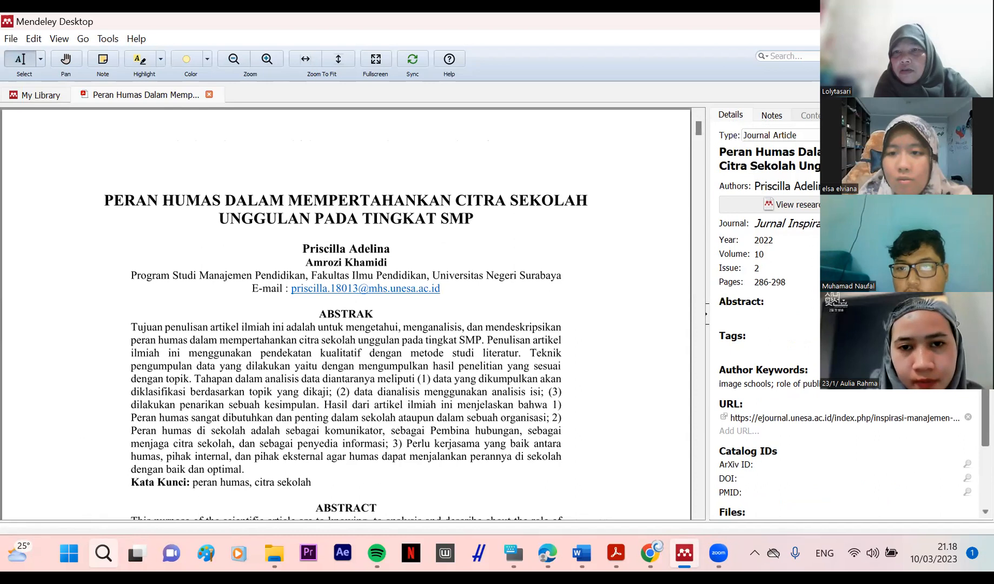